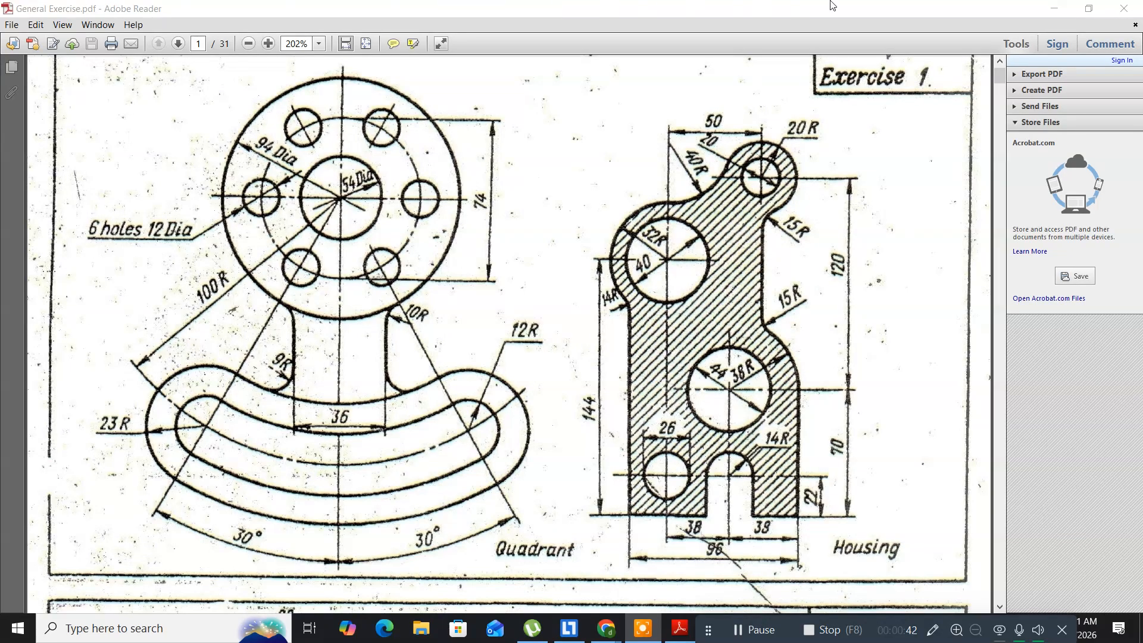
Minimize the General Exercise PDF, refresh the desktop, and launch AutoCAD 2023
{"action": "left_click", "coordinate": [1062, 11]}
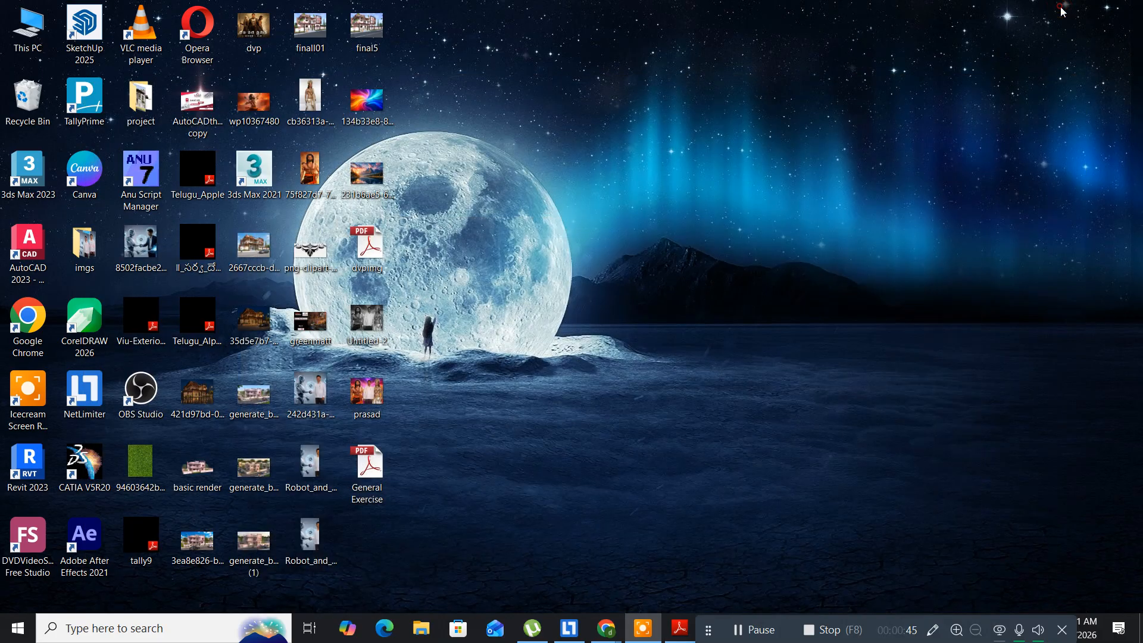
{"action": "double_click", "coordinate": [30, 250]}
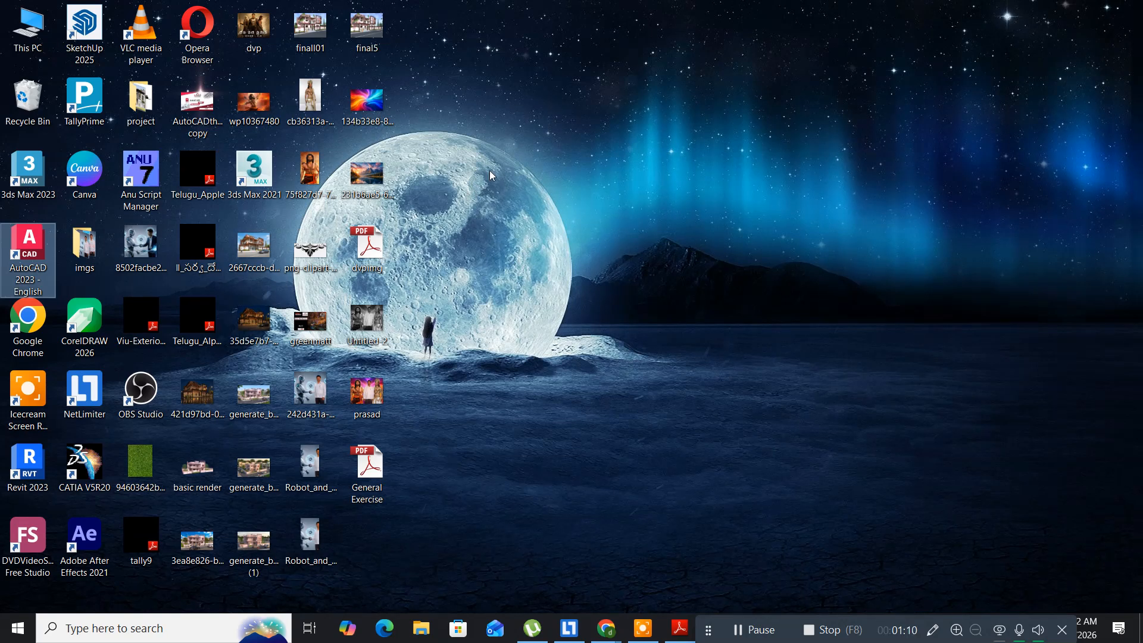
{"action": "right_click", "coordinate": [441, 70]}
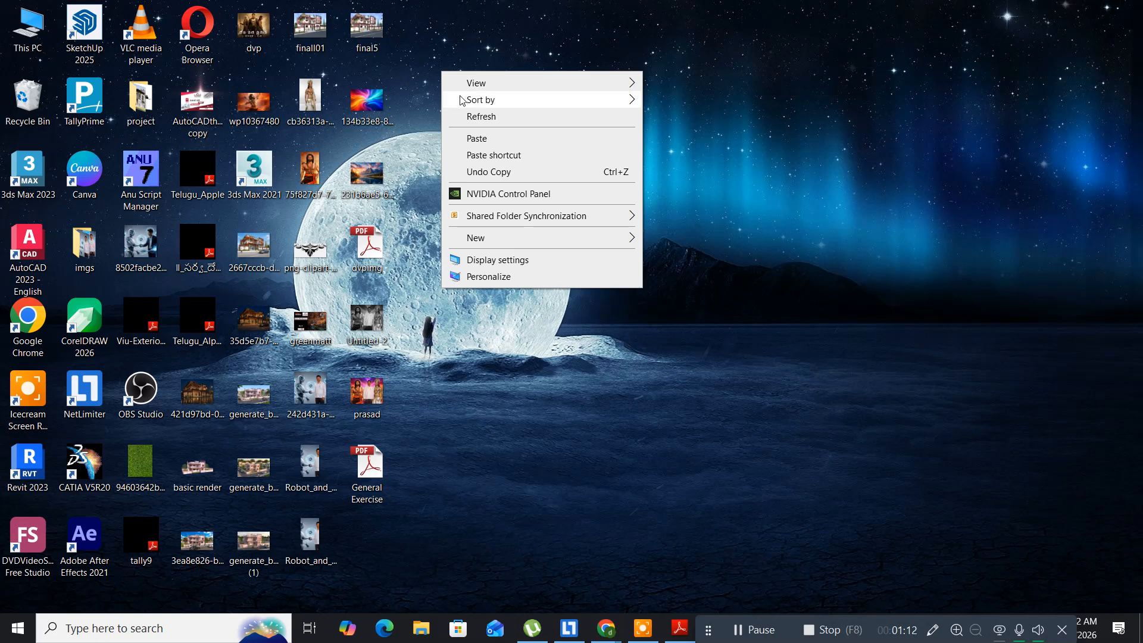
{"action": "left_click", "coordinate": [465, 117]}
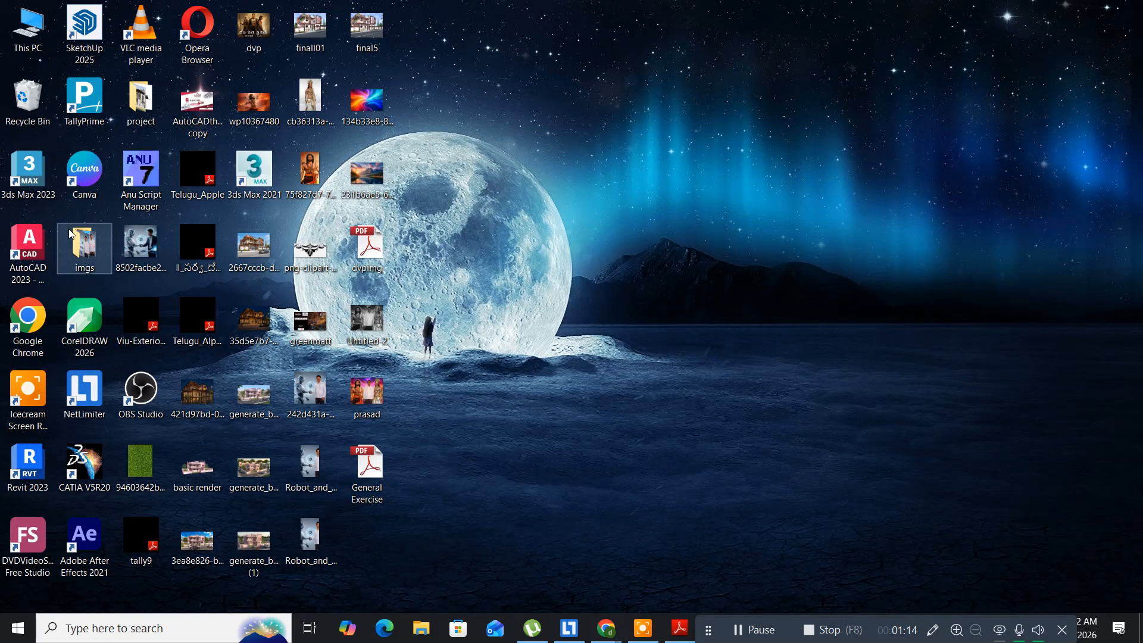
{"action": "double_click", "coordinate": [40, 241]}
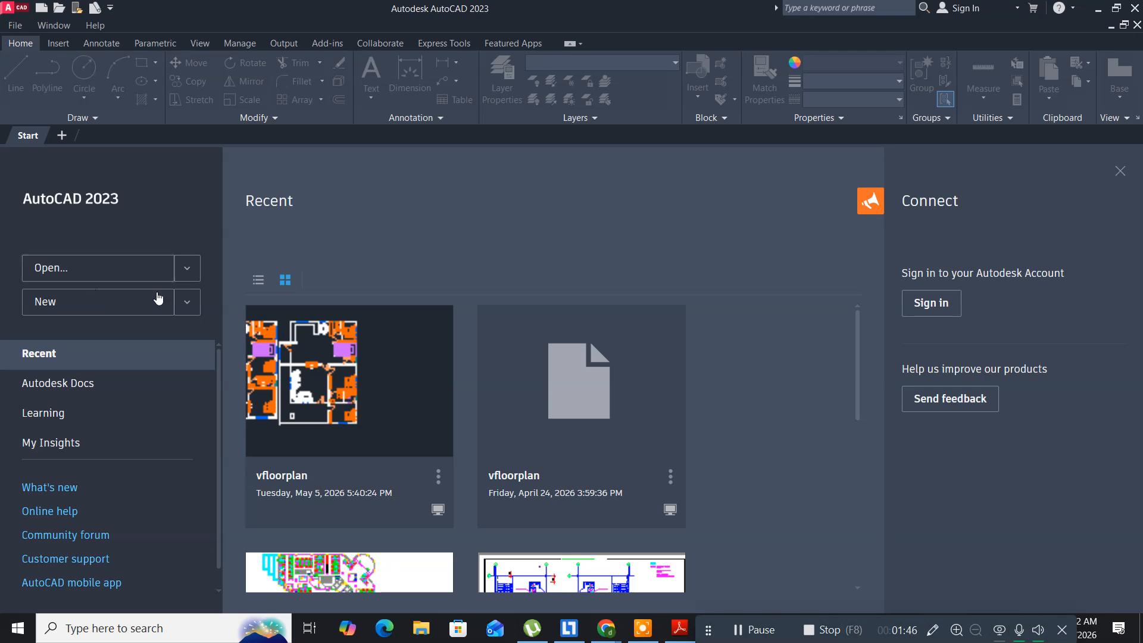
Create a new drawing from the acadiso.dwt template
{"action": "left_click", "coordinate": [188, 302]}
{"action": "left_click", "coordinate": [189, 303]}
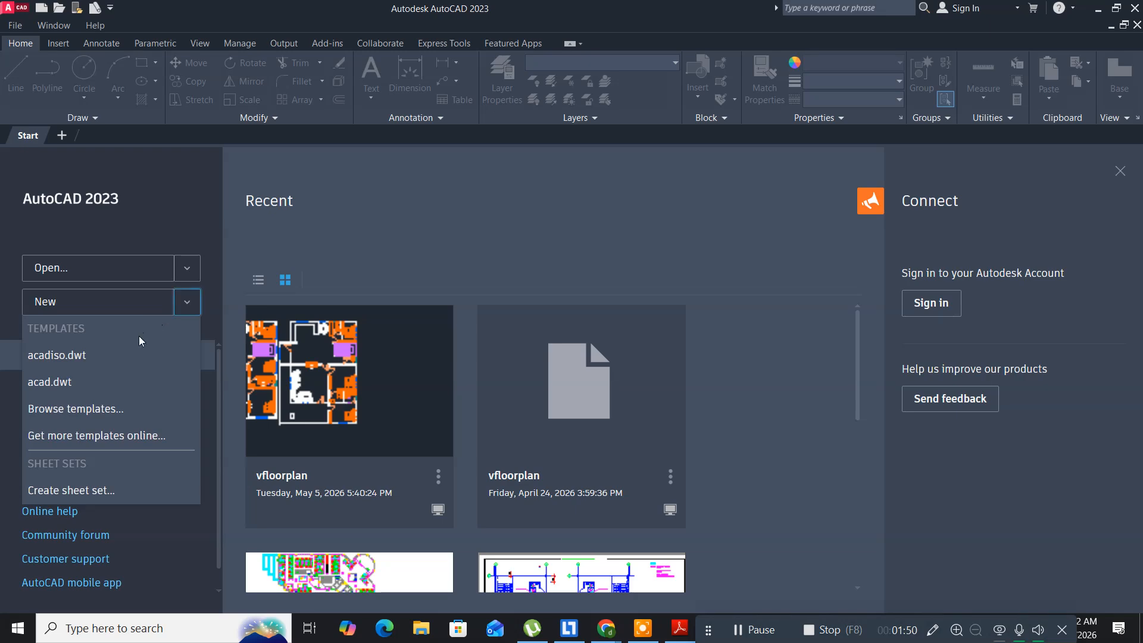
{"action": "left_click", "coordinate": [104, 353]}
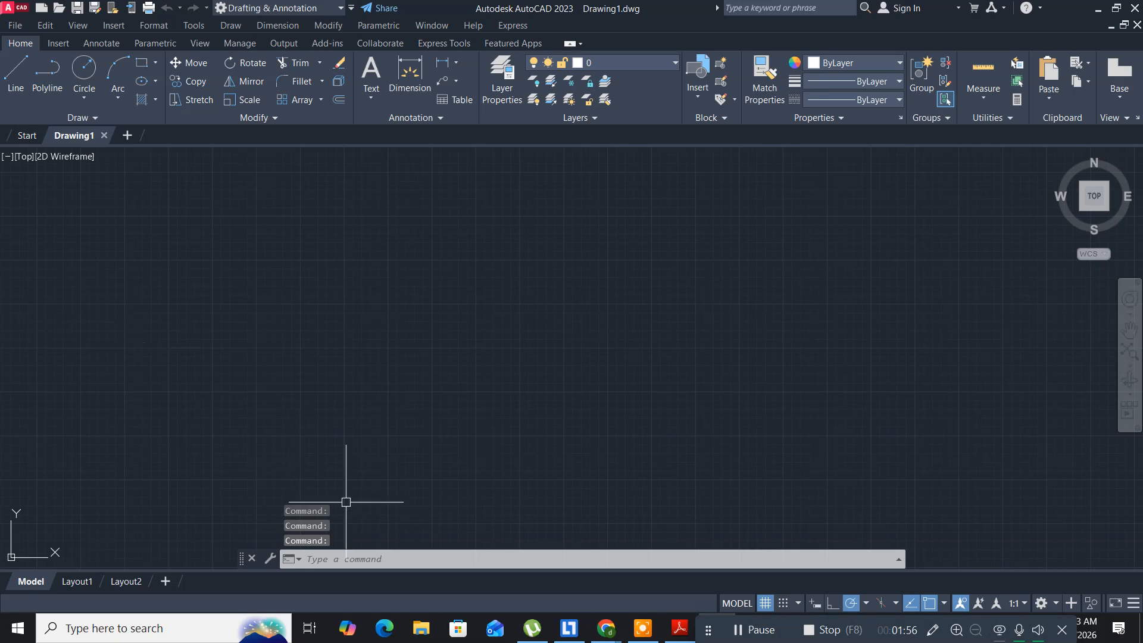
Check the Quadrant figure in the exercise PDF, and draw its 54-diameter centre circle in AutoCAD, centred at about (1491, 1485)
{"action": "left_click", "coordinate": [679, 628]}
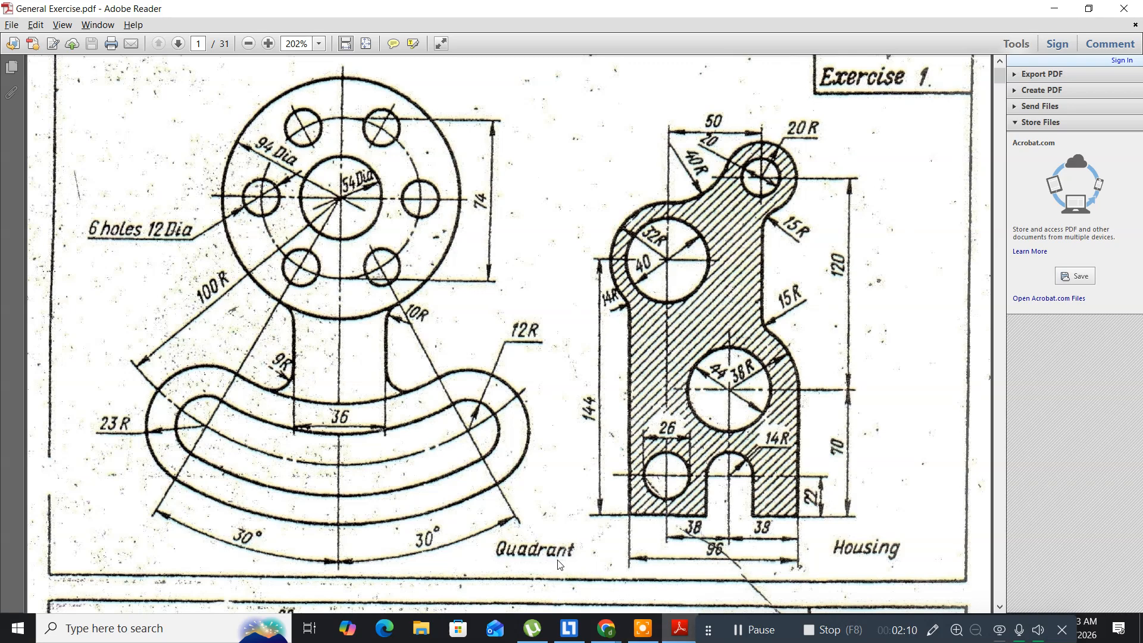
{"action": "key", "text": "alt+Tab"}
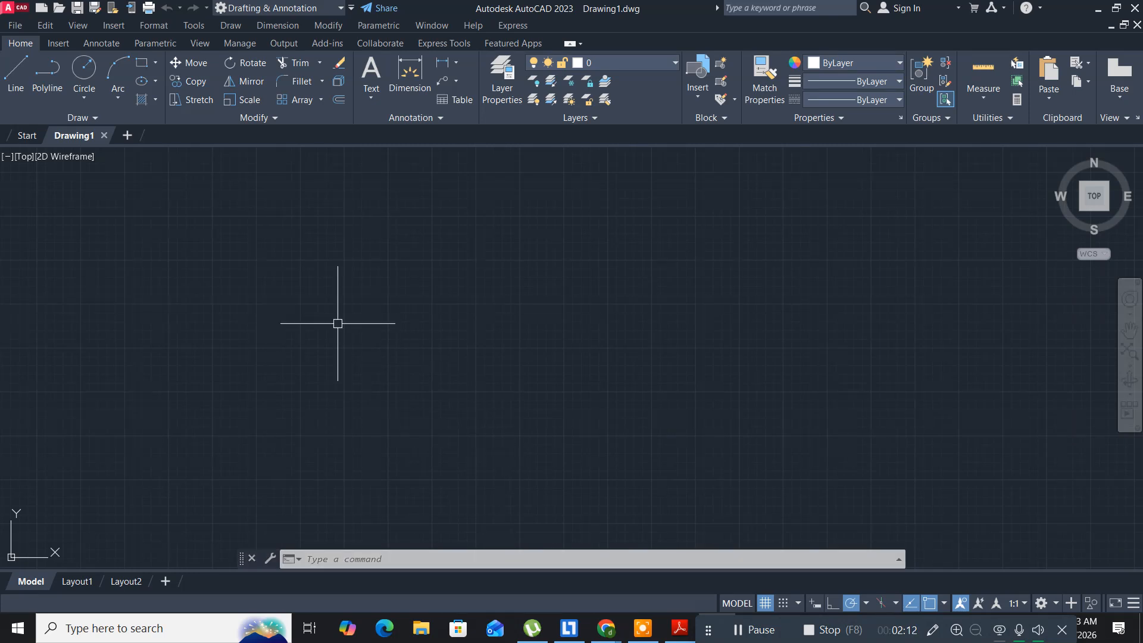
{"action": "left_click", "coordinate": [257, 281]}
{"action": "left_click", "coordinate": [347, 352]}
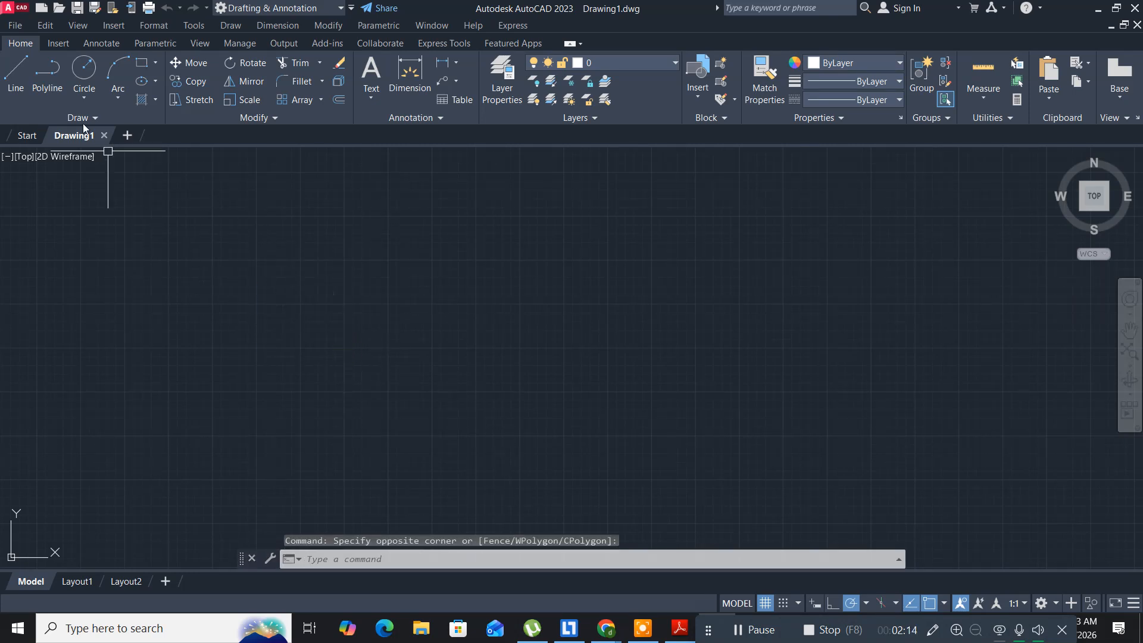
{"action": "left_click", "coordinate": [87, 75]}
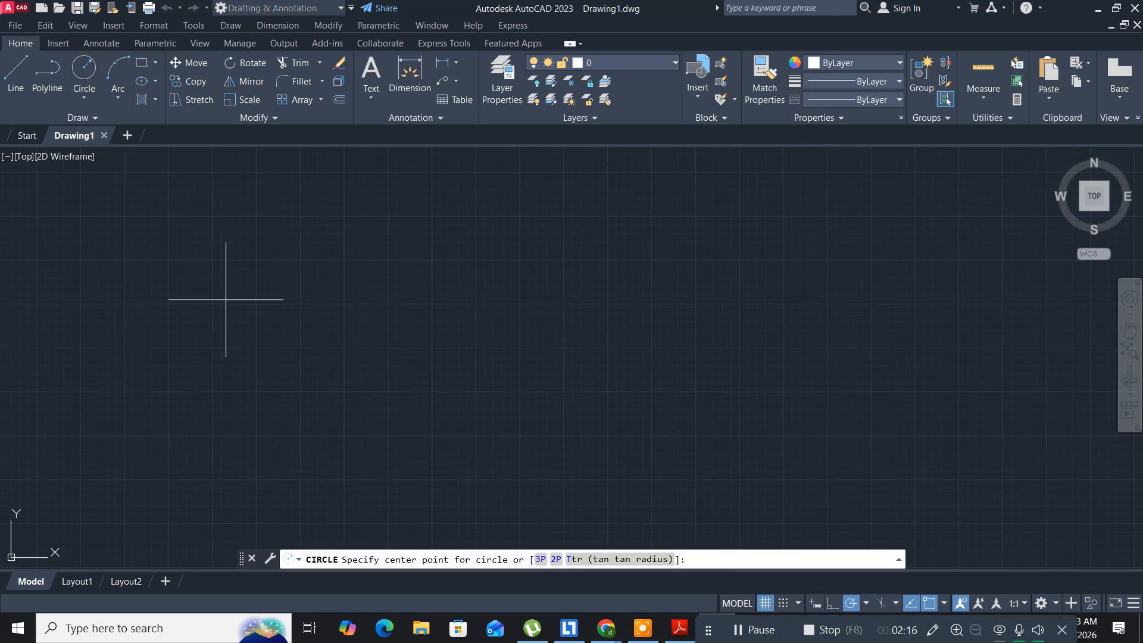
{"action": "left_click", "coordinate": [211, 350]}
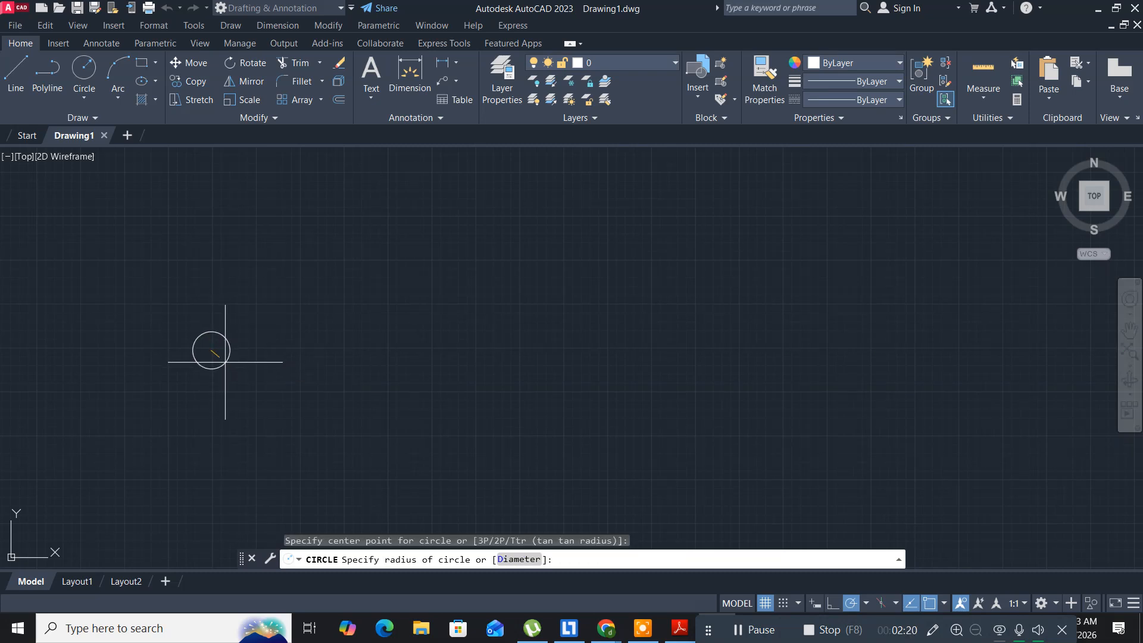
{"action": "type", "text": "d"}
{"action": "key", "text": "Return"}
{"action": "type", "text": "5"}
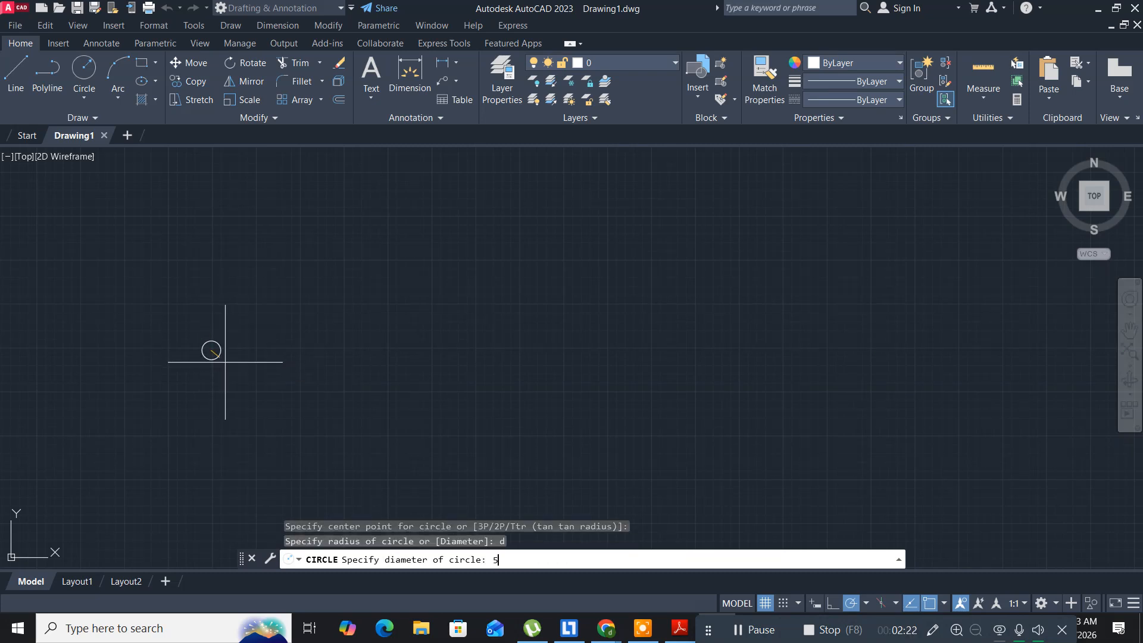
{"action": "type", "text": "4"}
{"action": "key", "text": "Return"}
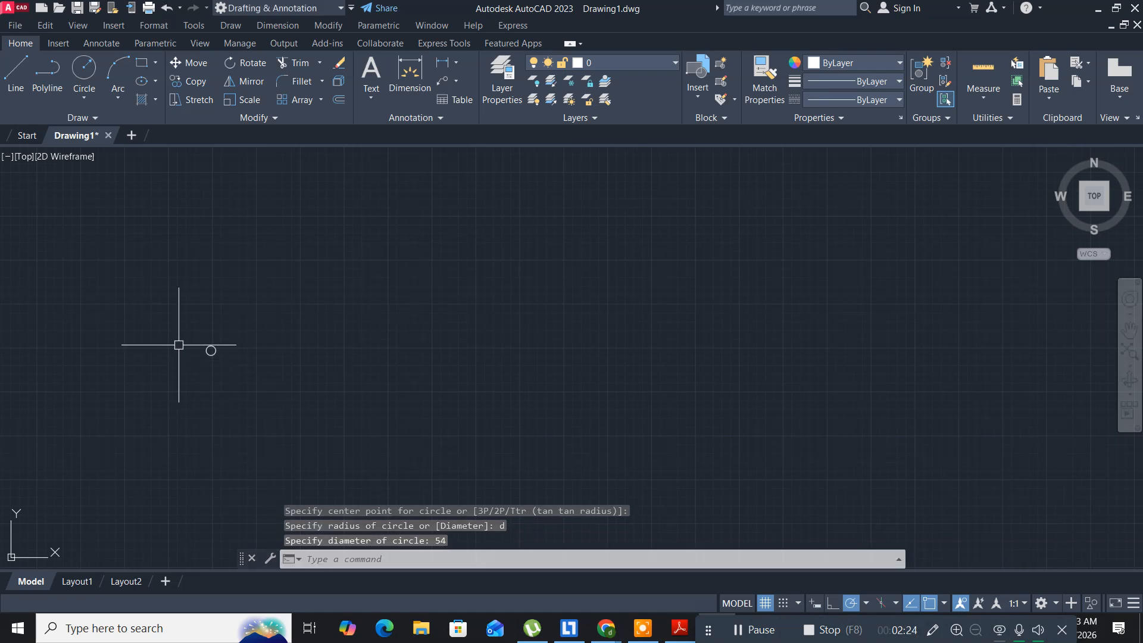
Consult the Quadrant figure in the PDF and draw a 74-diameter circle in AutoCAD concentric with the existing circle
{"action": "scroll", "coordinate": [210, 356], "scroll_direction": "up", "scroll_amount": 10}
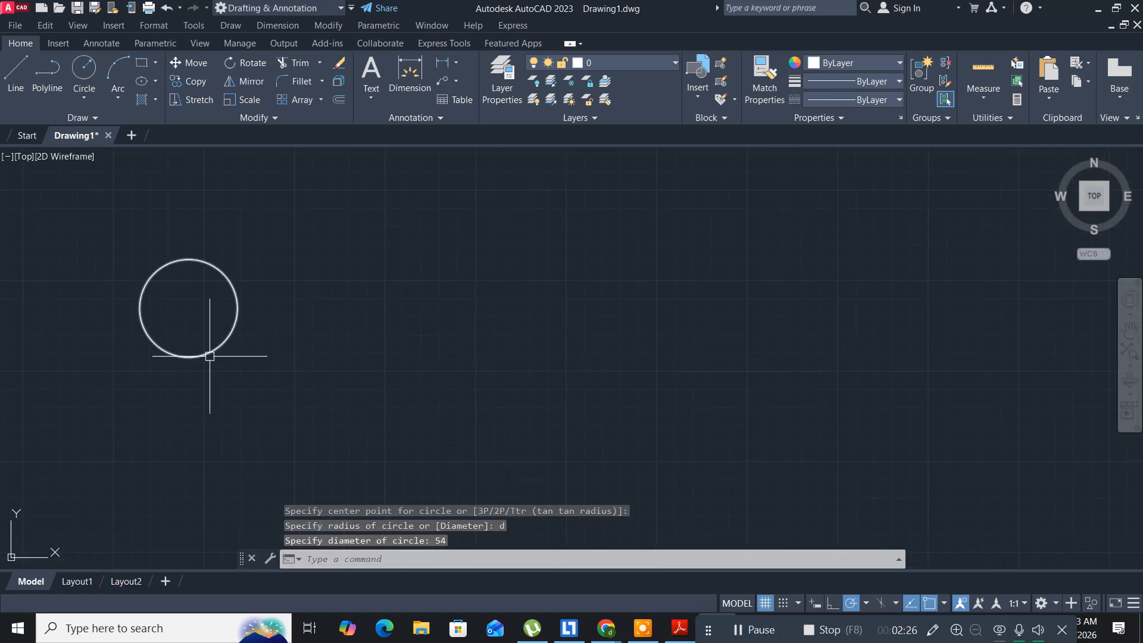
{"action": "middle_click_drag", "start_coordinate": [204, 355], "coordinate": [291, 373]}
{"action": "scroll", "coordinate": [292, 369], "scroll_direction": "up", "scroll_amount": 2}
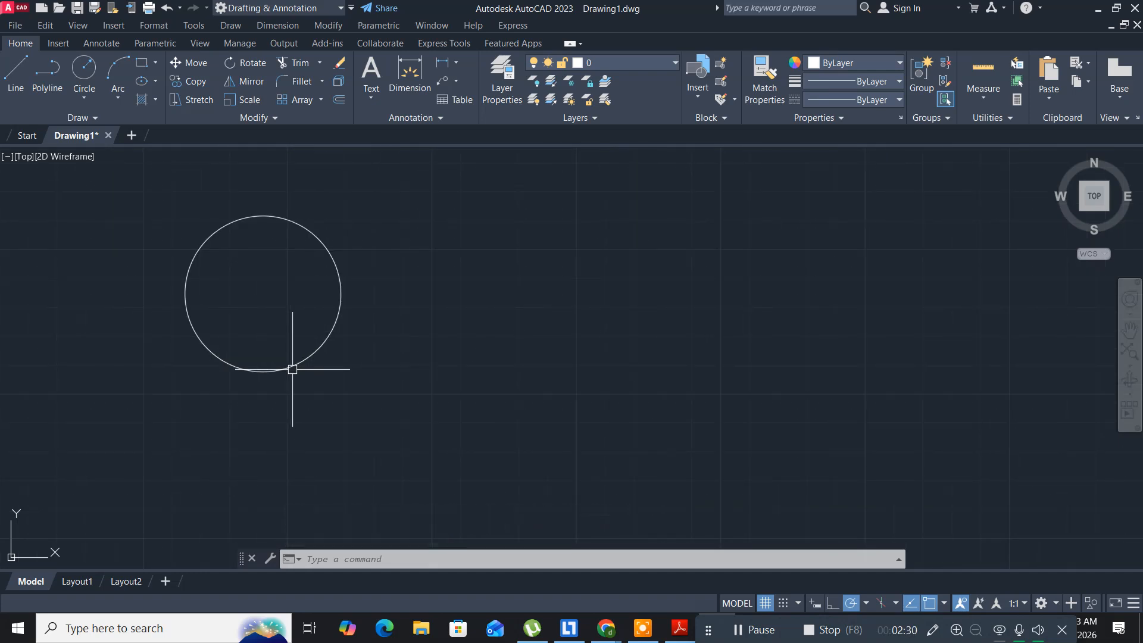
{"action": "key", "text": "alt+Tab"}
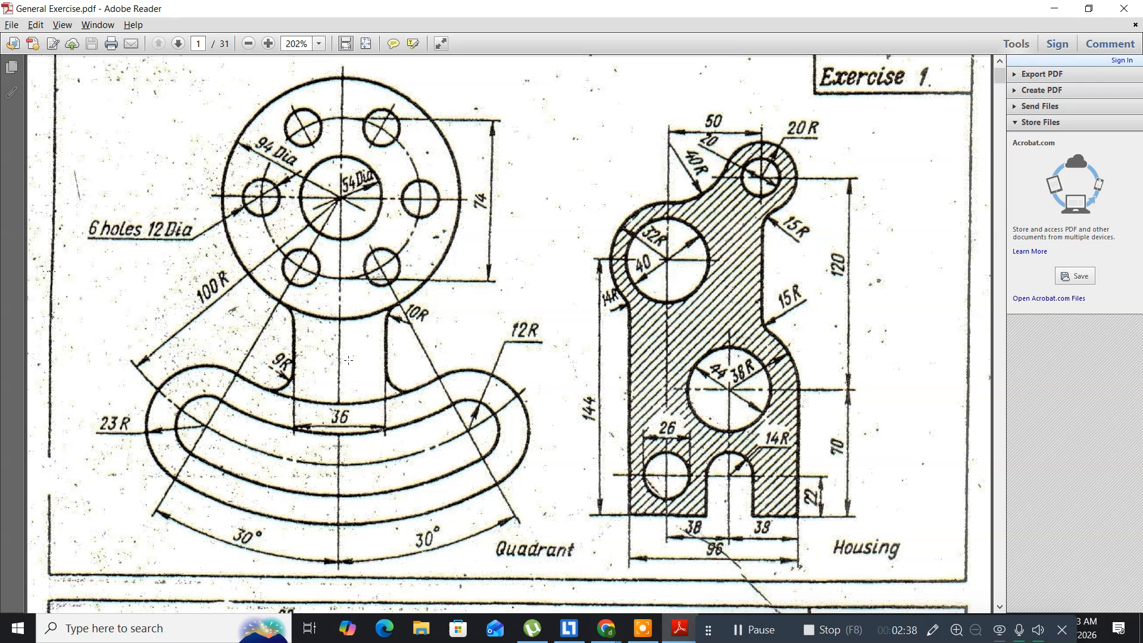
{"action": "key", "text": "alt+Tab"}
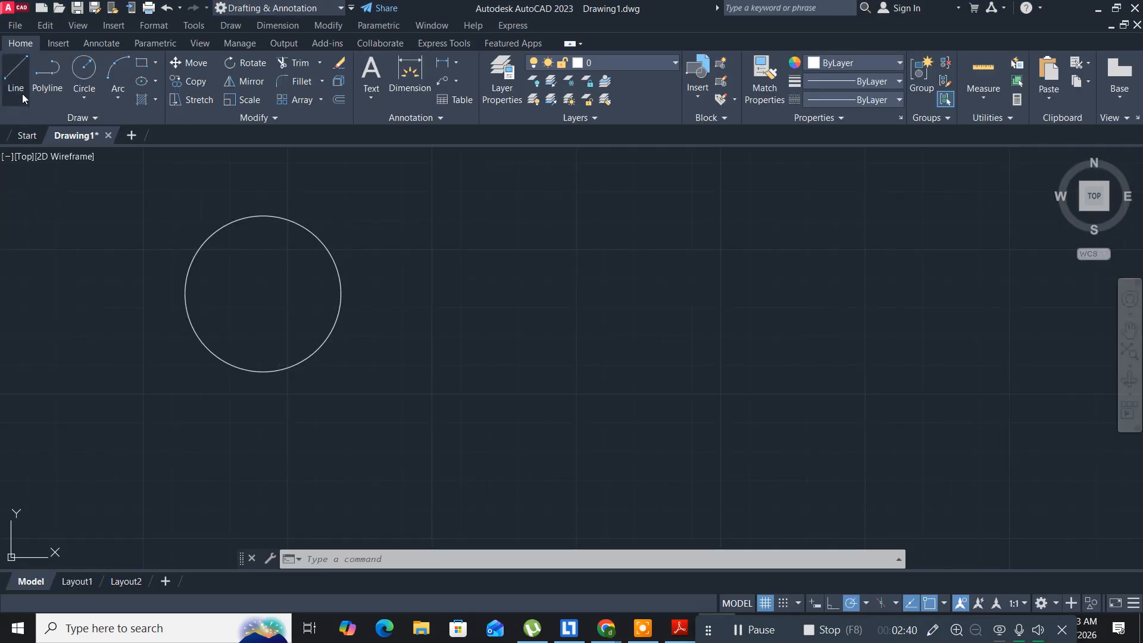
{"action": "left_click", "coordinate": [83, 72]}
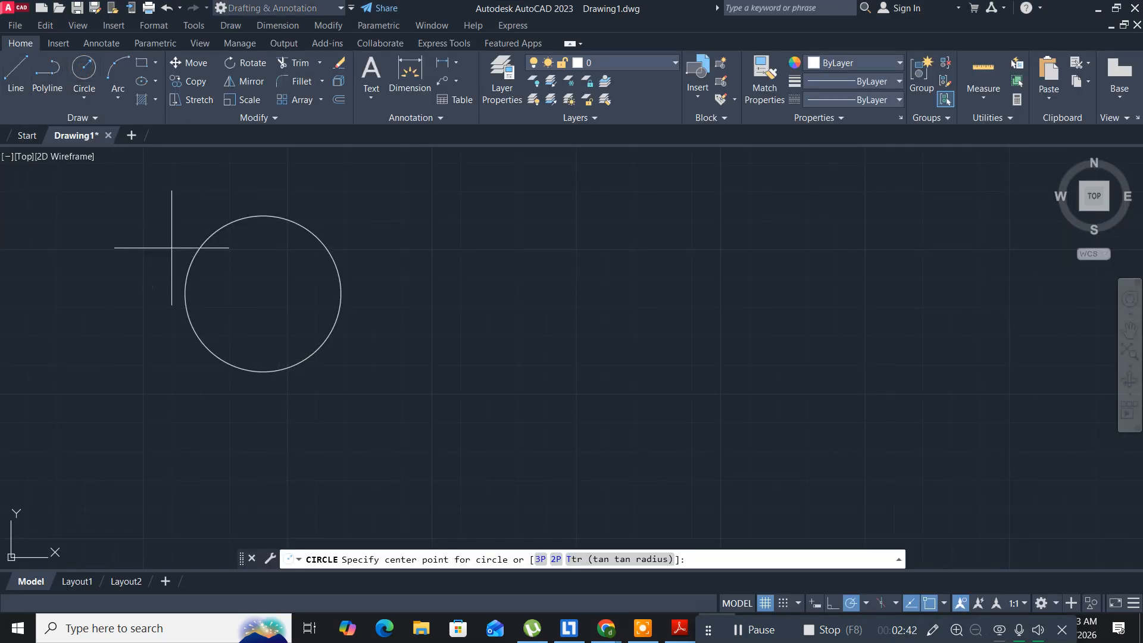
{"action": "left_click", "coordinate": [263, 294]}
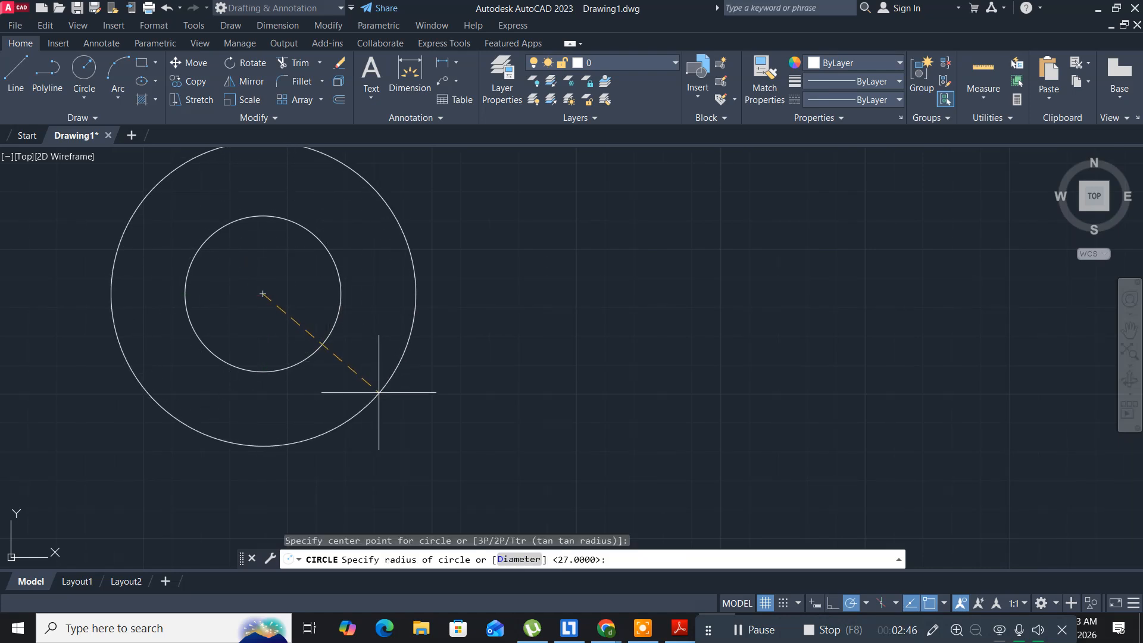
{"action": "type", "text": "d"}
{"action": "key", "text": "Return"}
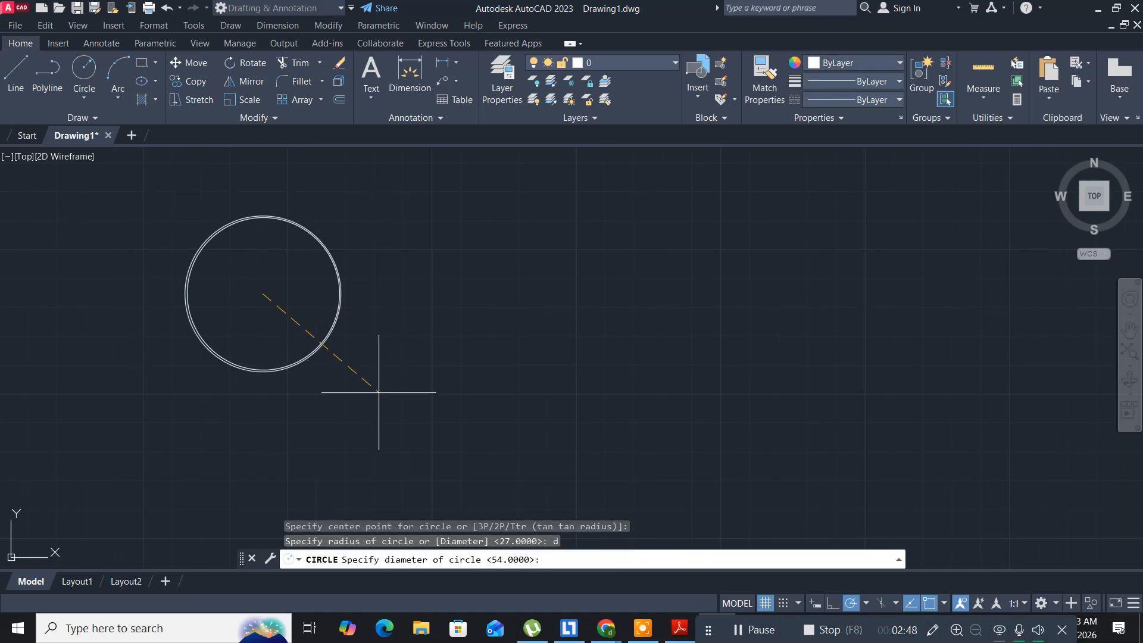
{"action": "type", "text": "74"}
{"action": "key", "text": "Return"}
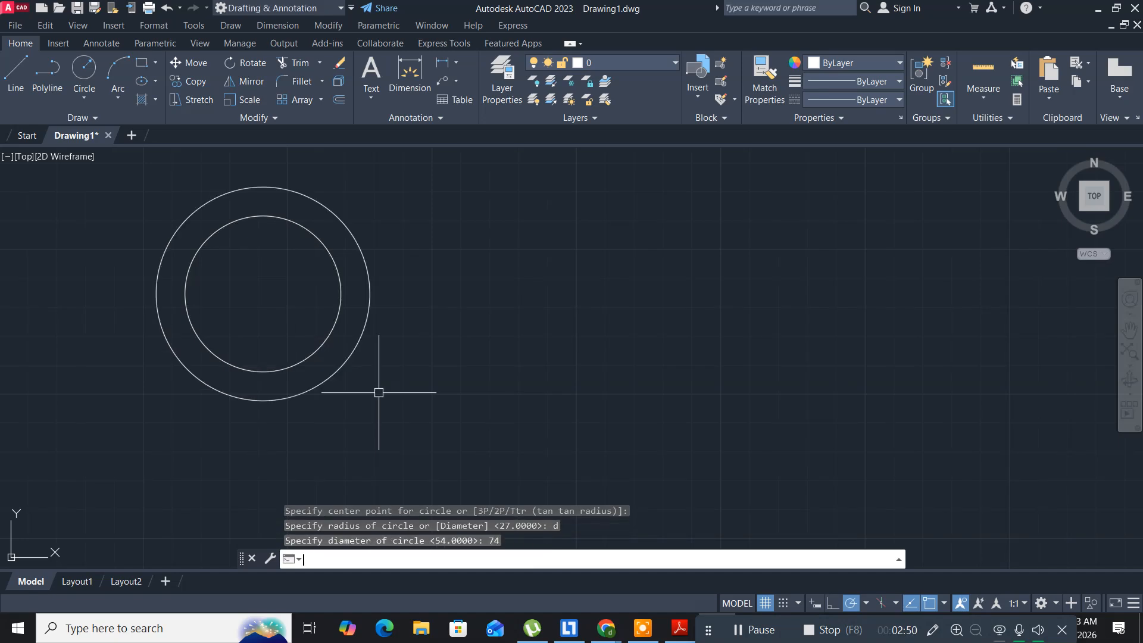
Check the hole-circle line style in the PDF, and load the ACAD_ISO04W100 (ISO long-dash dot) linetype into the AutoCAD drawing
{"action": "key", "text": "alt+Tab"}
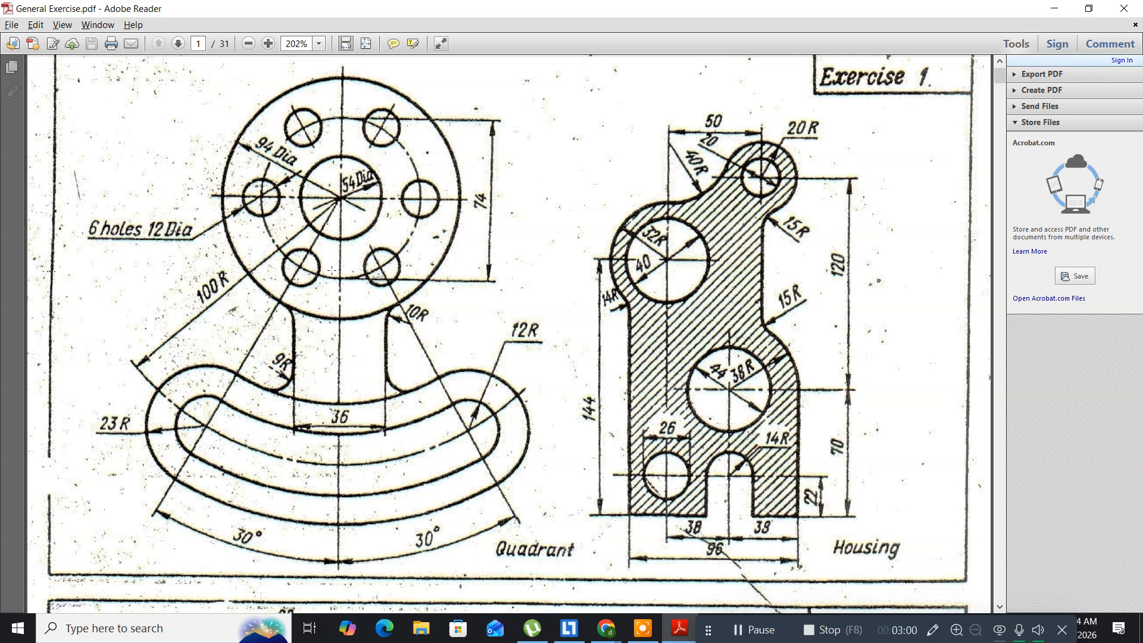
{"action": "key", "text": "alt+Tab"}
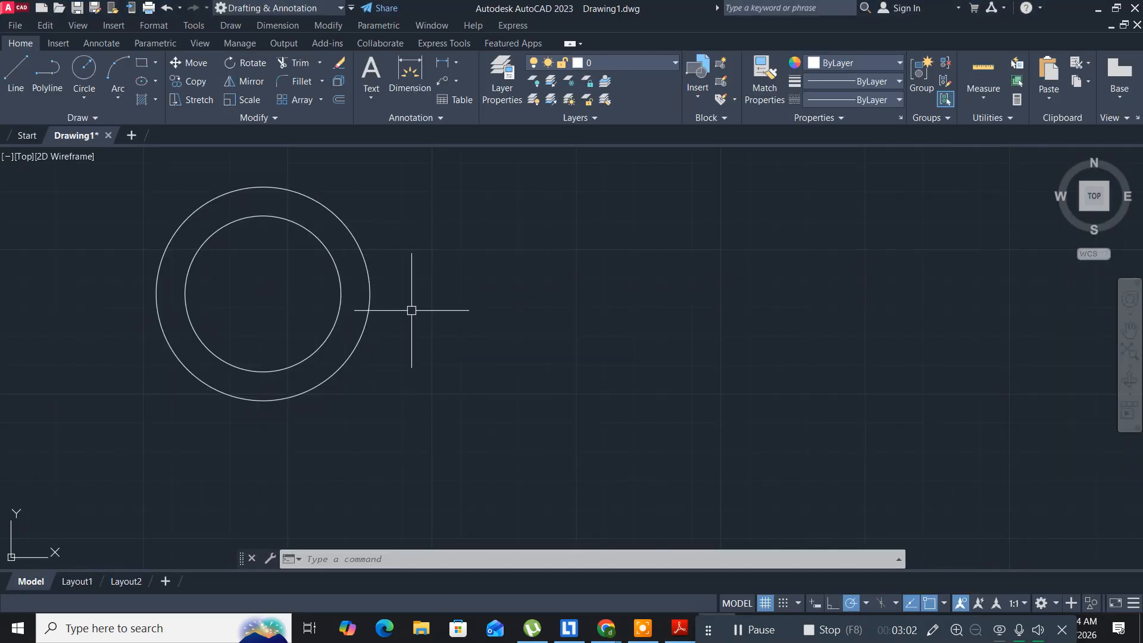
{"action": "left_click", "coordinate": [505, 331]}
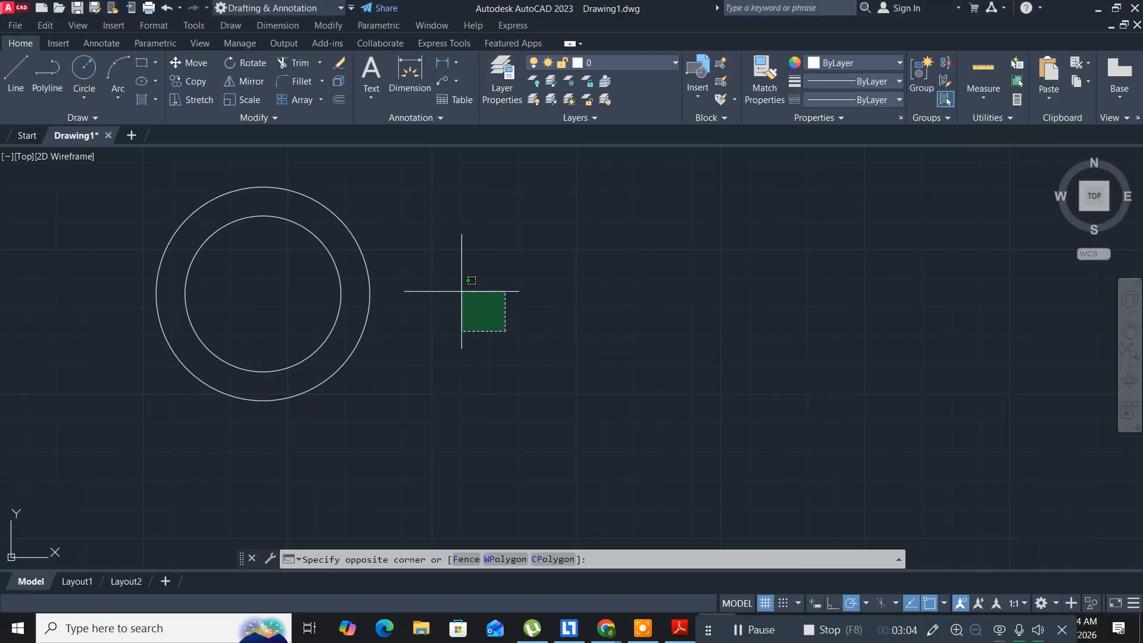
{"action": "left_click", "coordinate": [462, 291]}
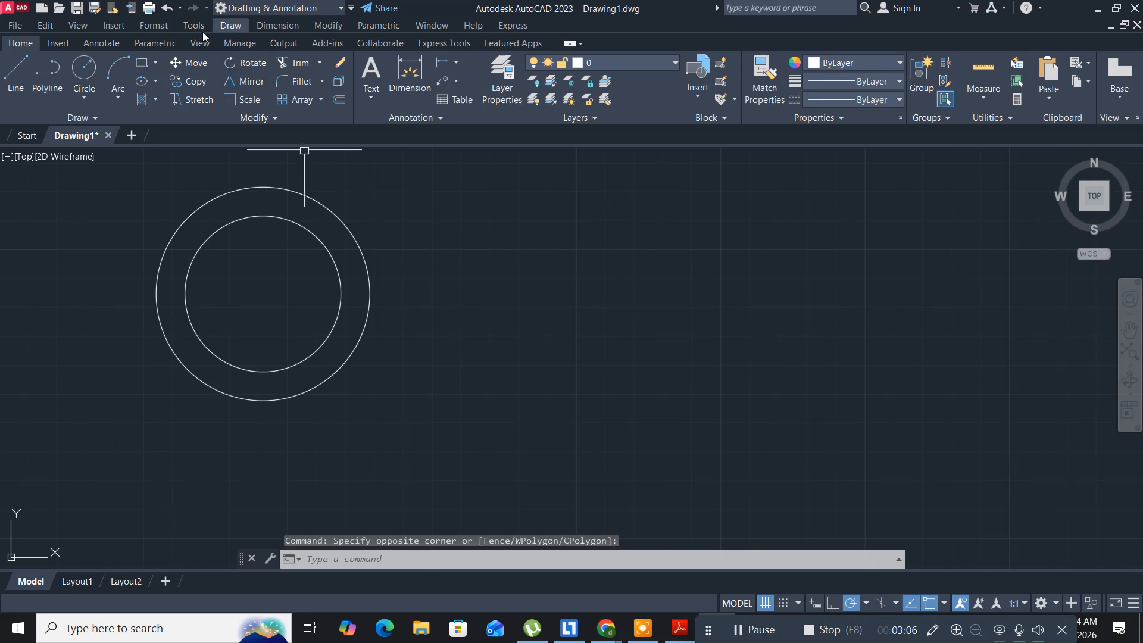
{"action": "left_click", "coordinate": [149, 26]}
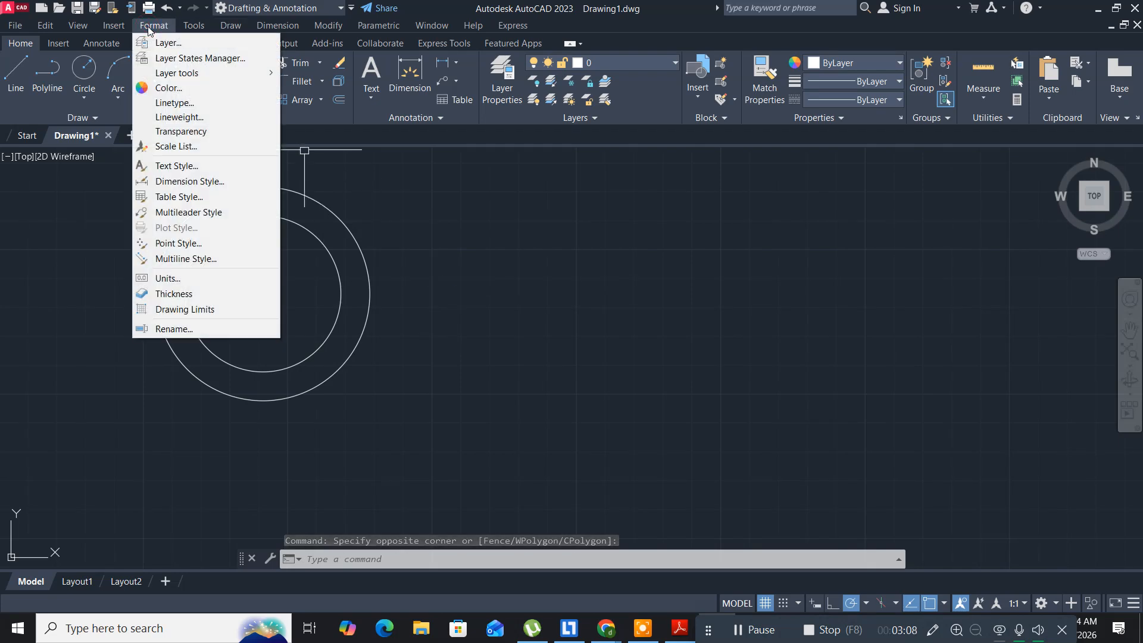
{"action": "left_click", "coordinate": [198, 103]}
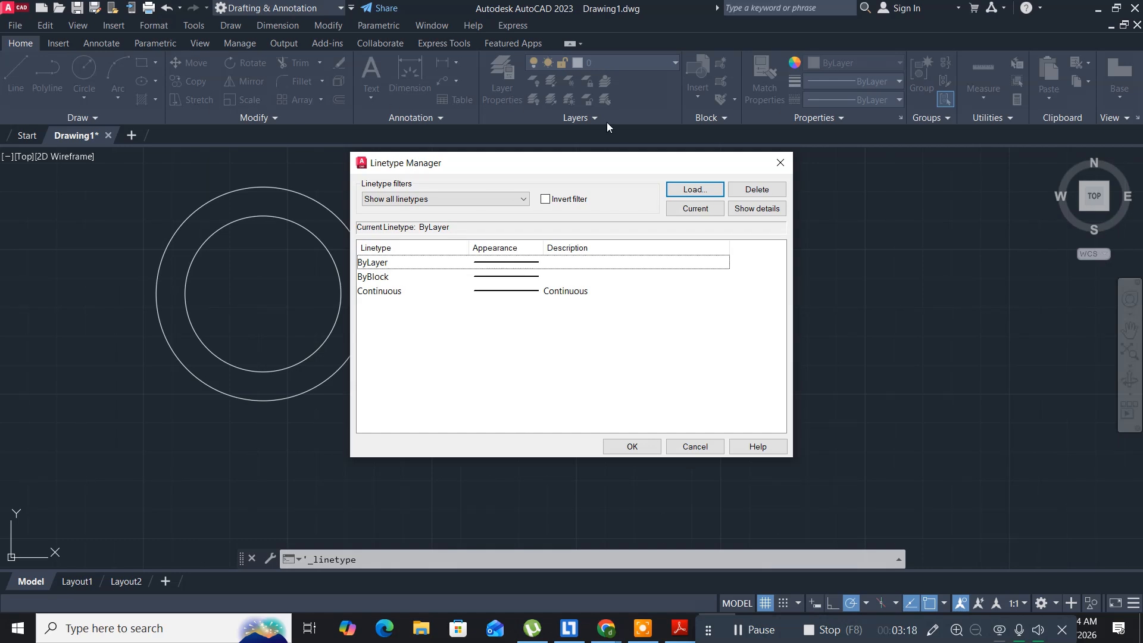
{"action": "left_click", "coordinate": [692, 189]}
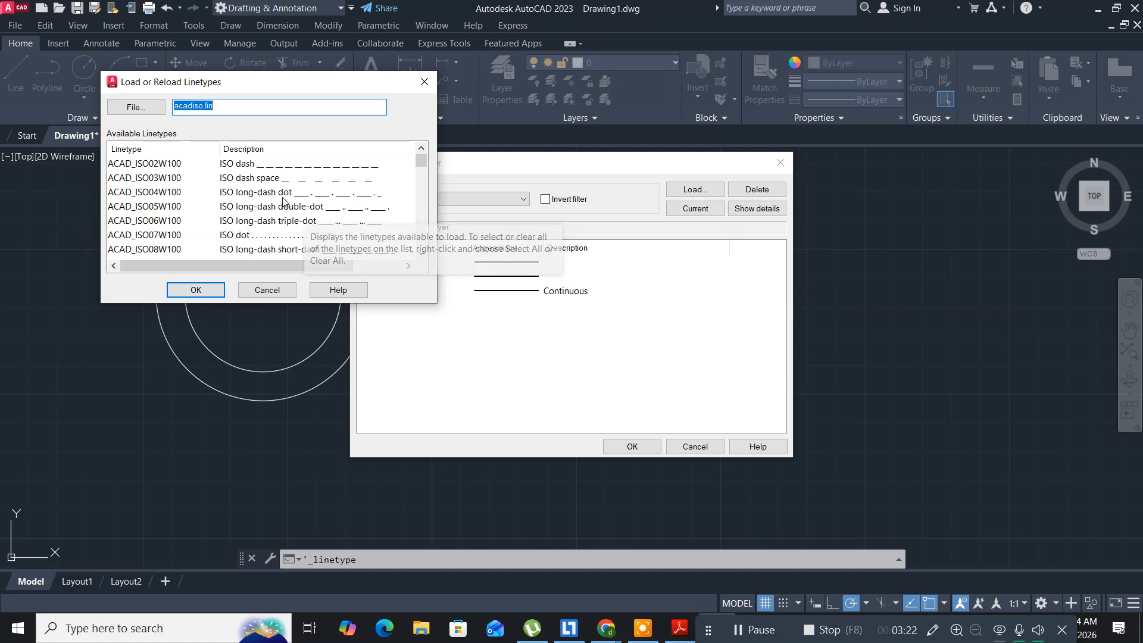
{"action": "left_click", "coordinate": [283, 196]}
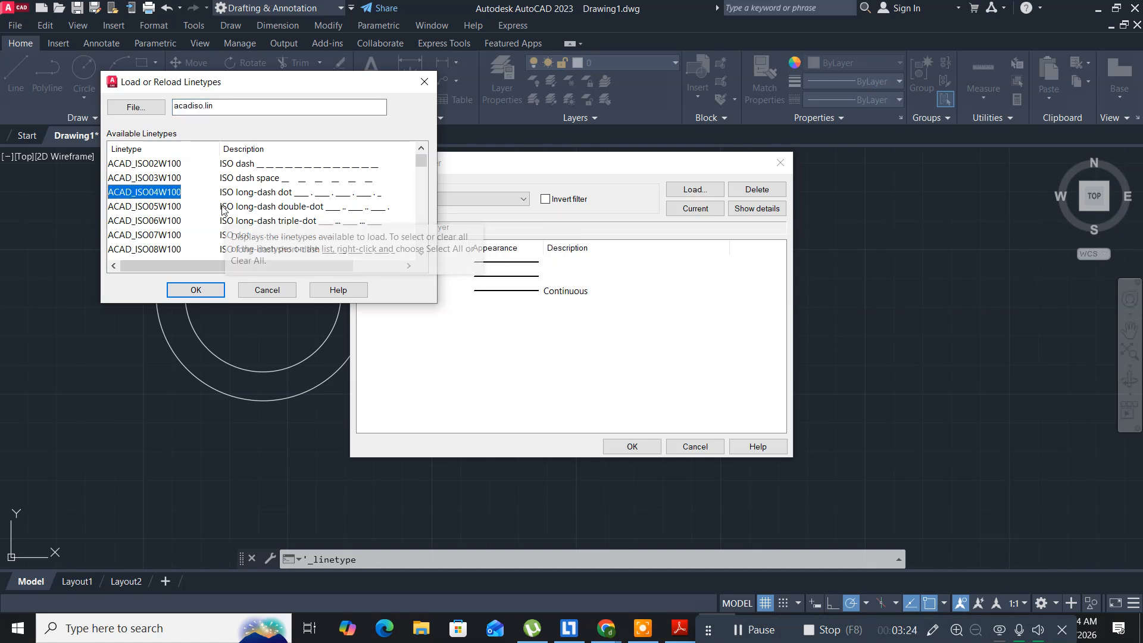
{"action": "left_click", "coordinate": [180, 293]}
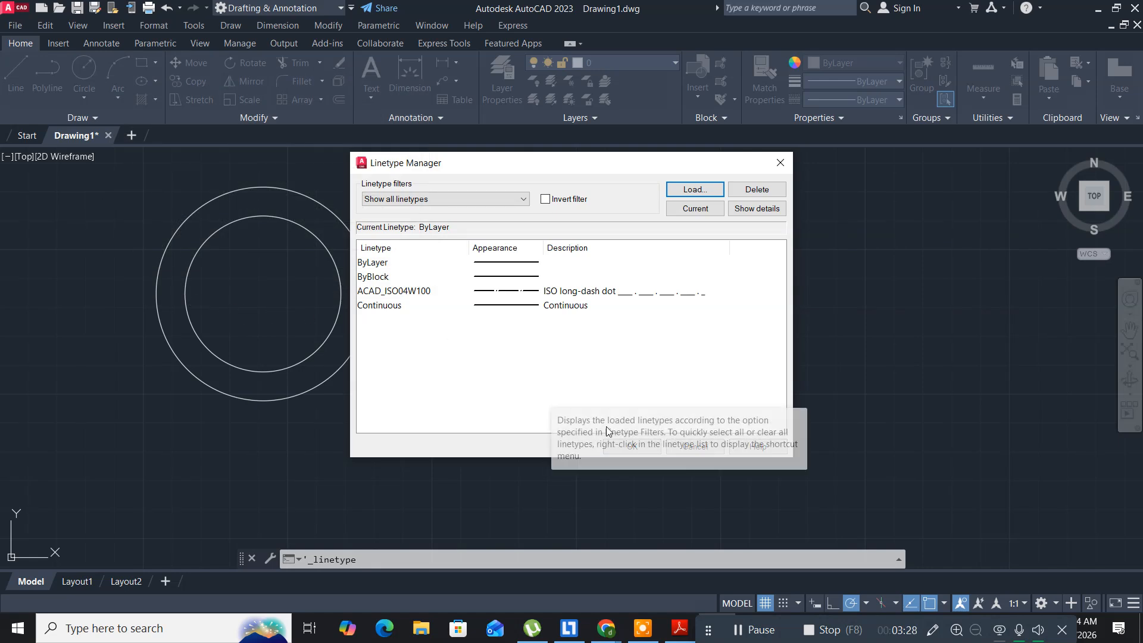
{"action": "left_click", "coordinate": [623, 447]}
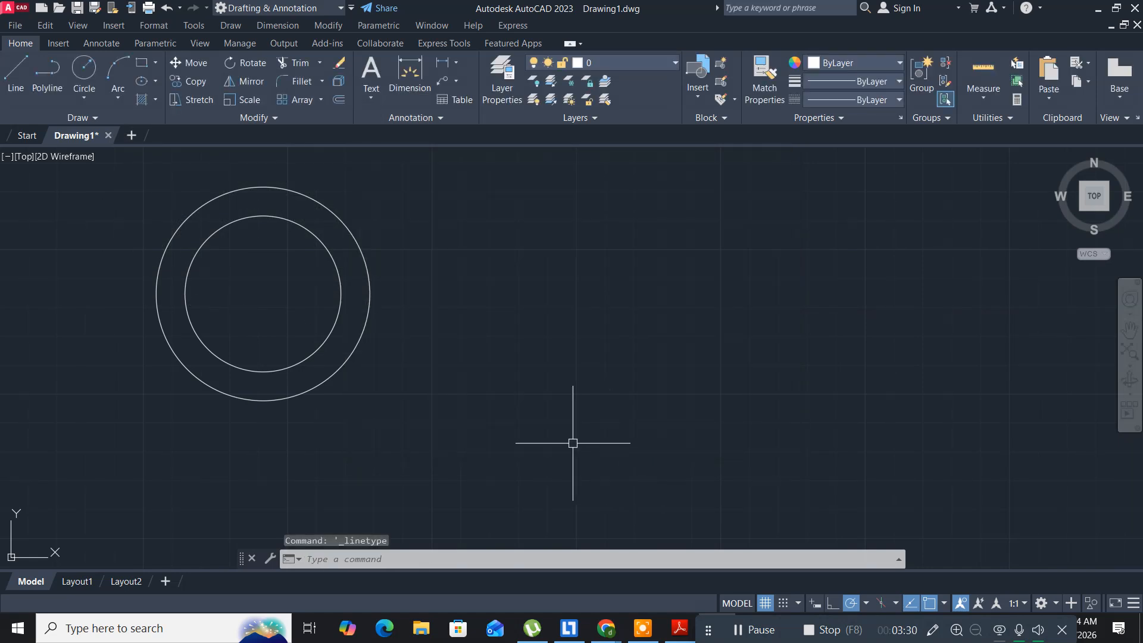
Change the linetype of the 74-diameter circle to the loaded ACAD_ISO04W100 and deselect the circle
{"action": "left_click", "coordinate": [384, 320]}
{"action": "left_click", "coordinate": [353, 301]}
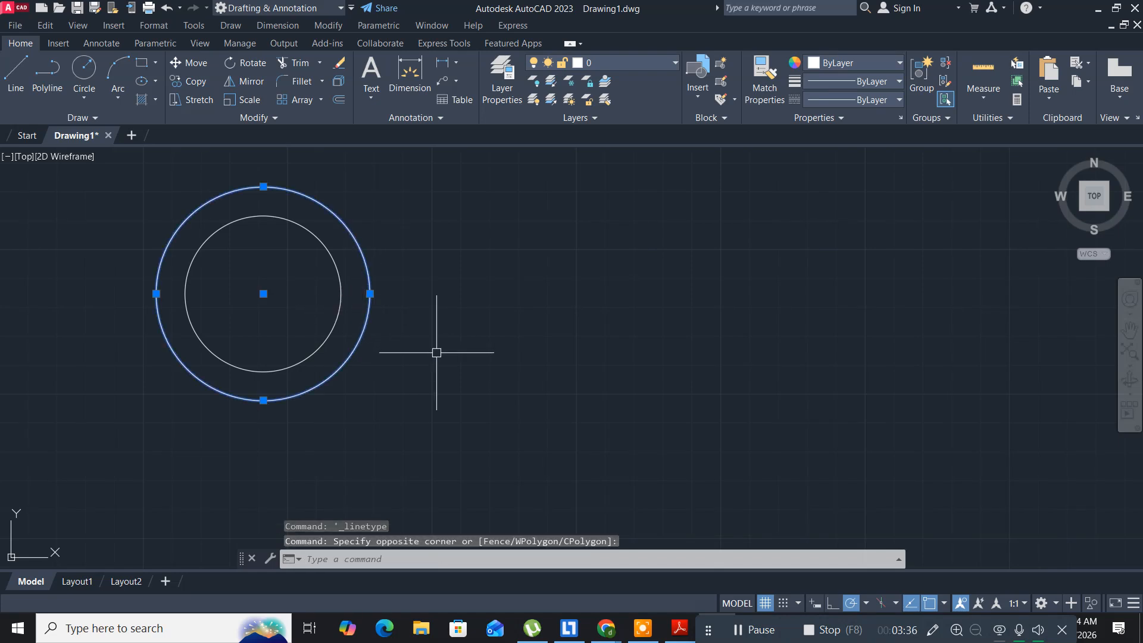
{"action": "key", "text": "ctrl+1"}
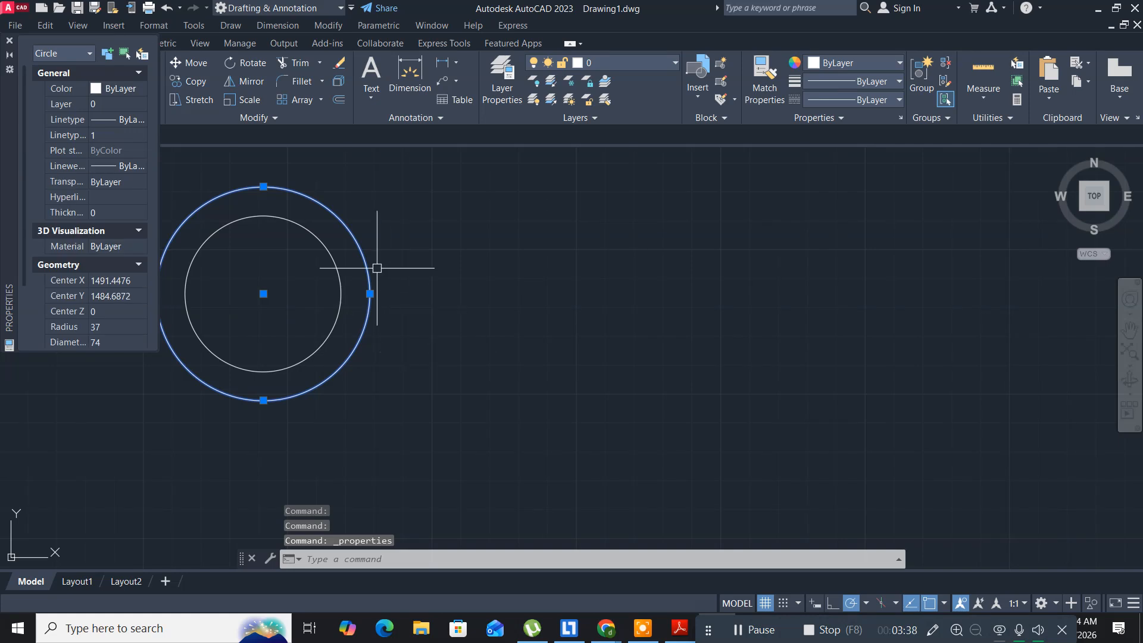
{"action": "left_click", "coordinate": [131, 119]}
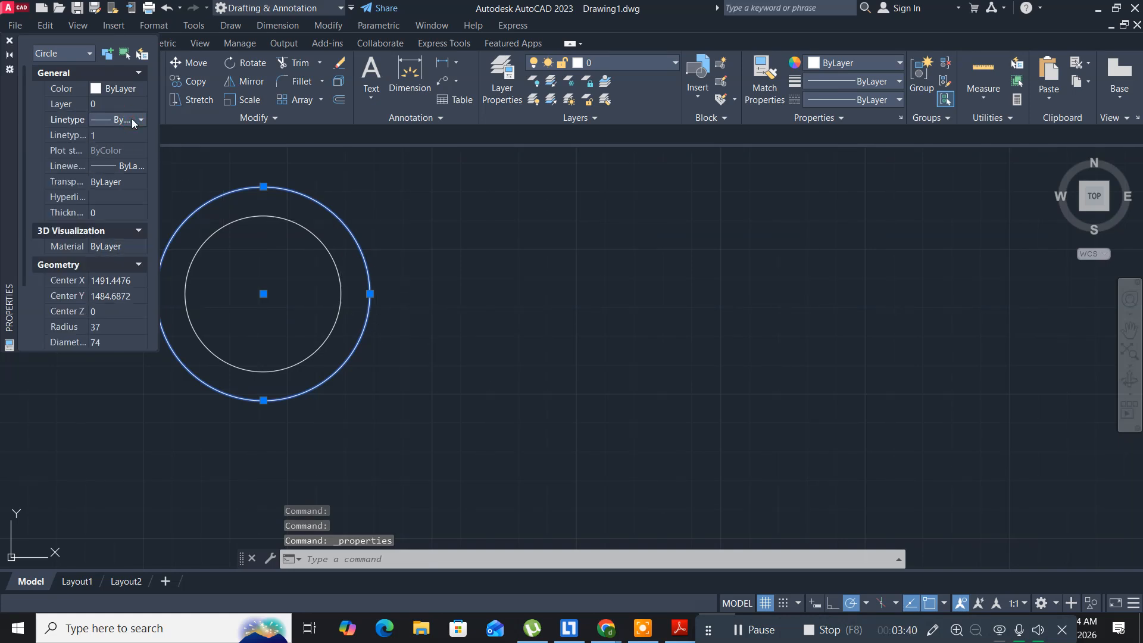
{"action": "left_click", "coordinate": [131, 119]}
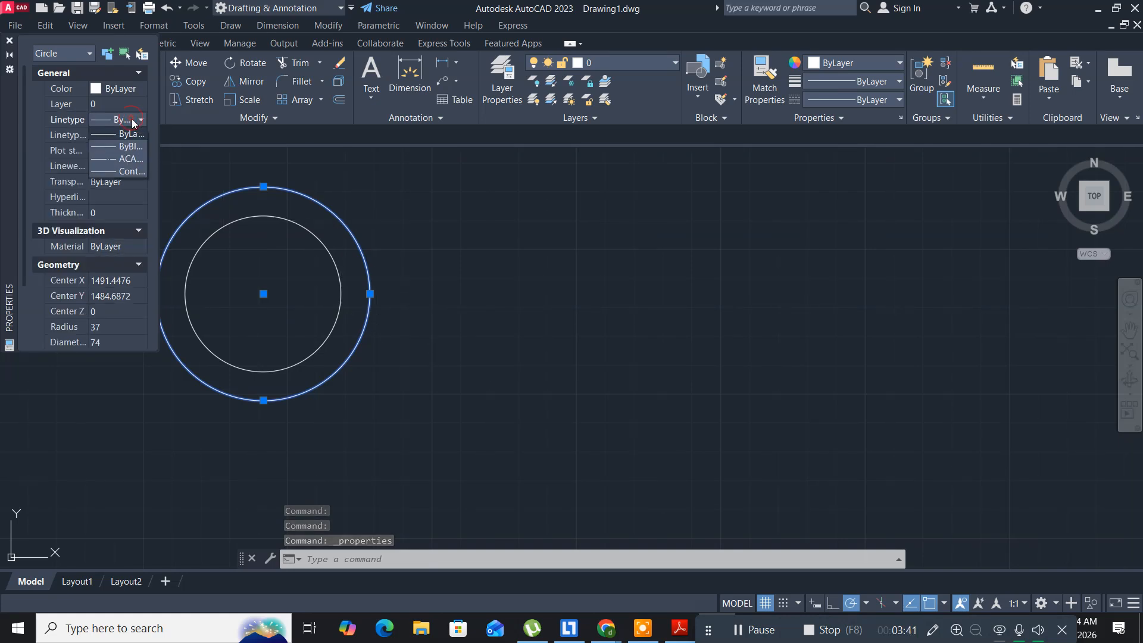
{"action": "left_click", "coordinate": [124, 158]}
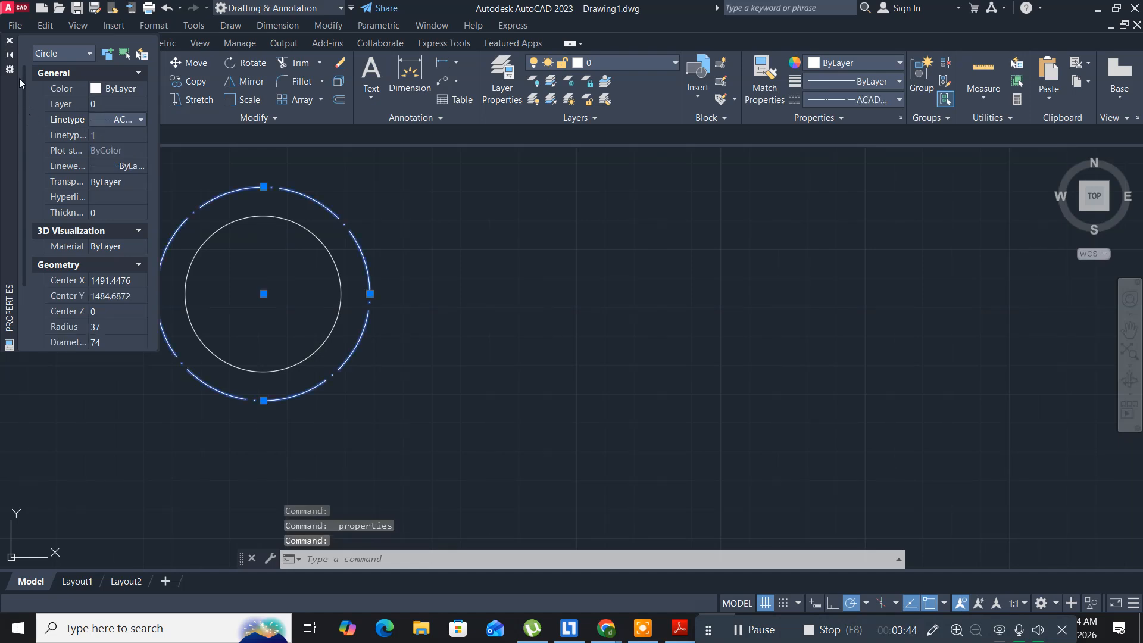
{"action": "left_click", "coordinate": [9, 40]}
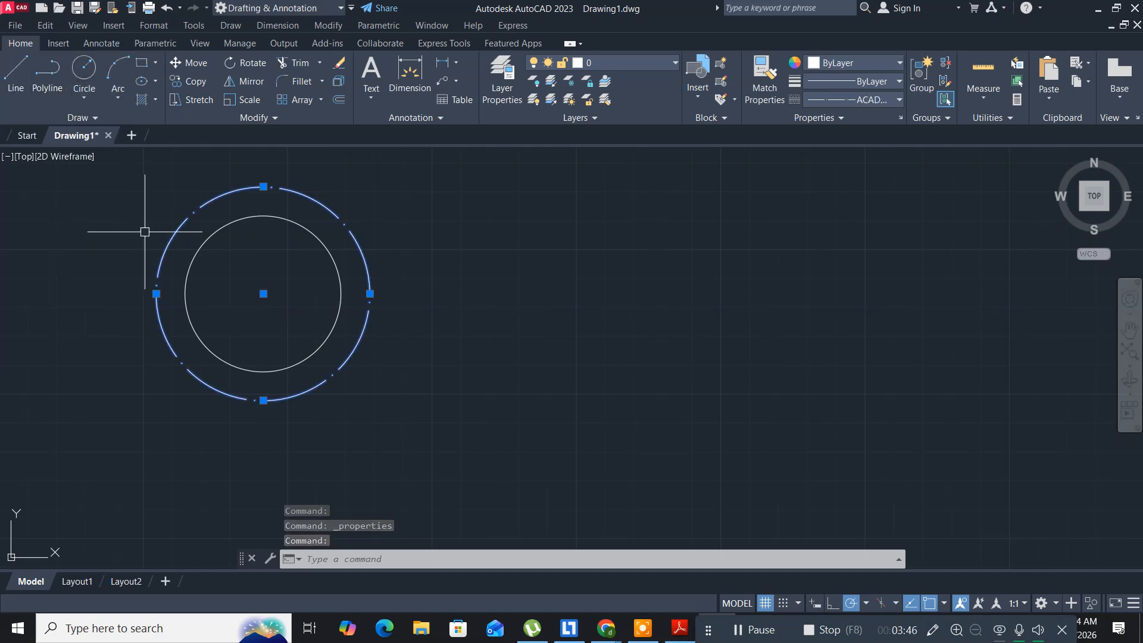
{"action": "left_click", "coordinate": [523, 352]}
{"action": "left_click", "coordinate": [485, 313]}
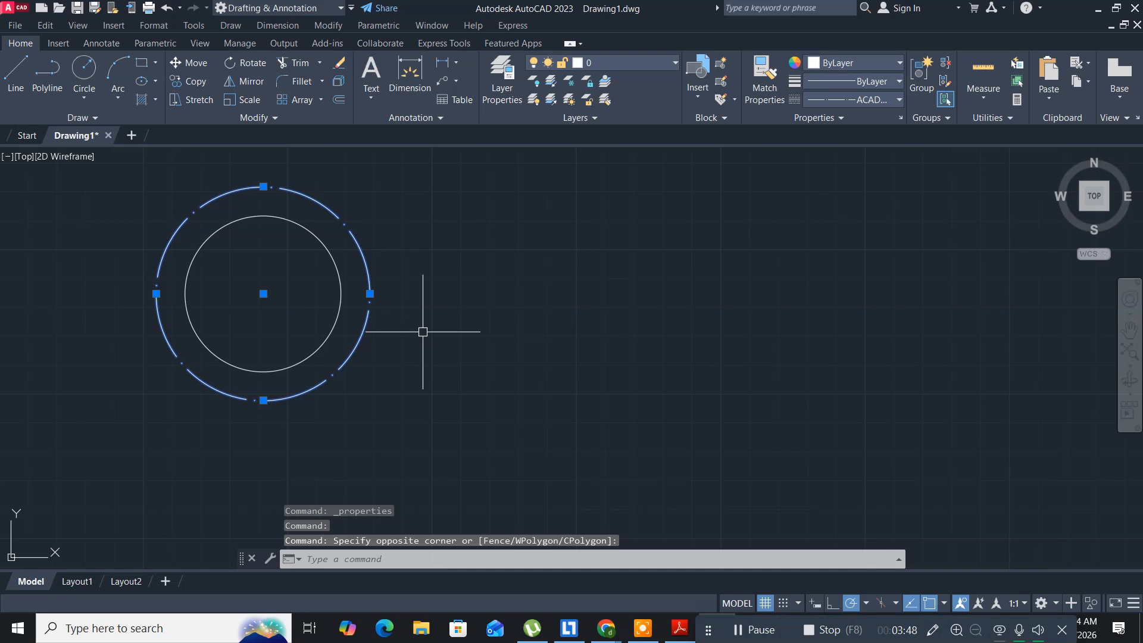
{"action": "mouse_move", "coordinate": [423, 331]}
{"action": "middle_mouse_down"}
{"action": "mouse_move", "coordinate": [549, 350]}
{"action": "mouse_move", "coordinate": [554, 364]}
{"action": "middle_mouse_up"}
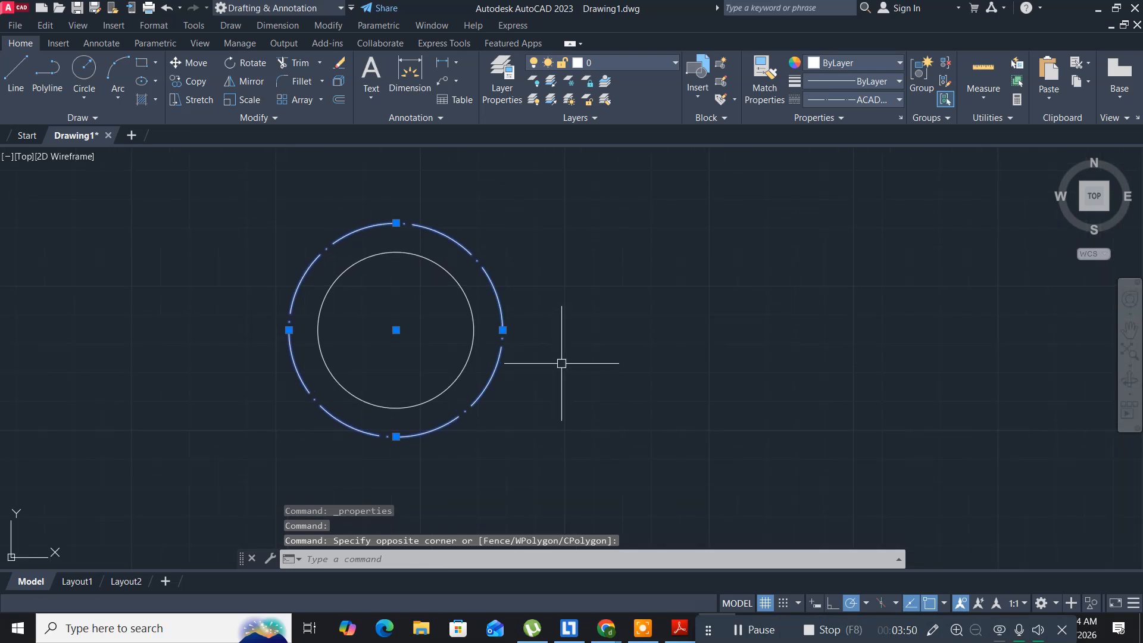
{"action": "key", "text": "Escape"}
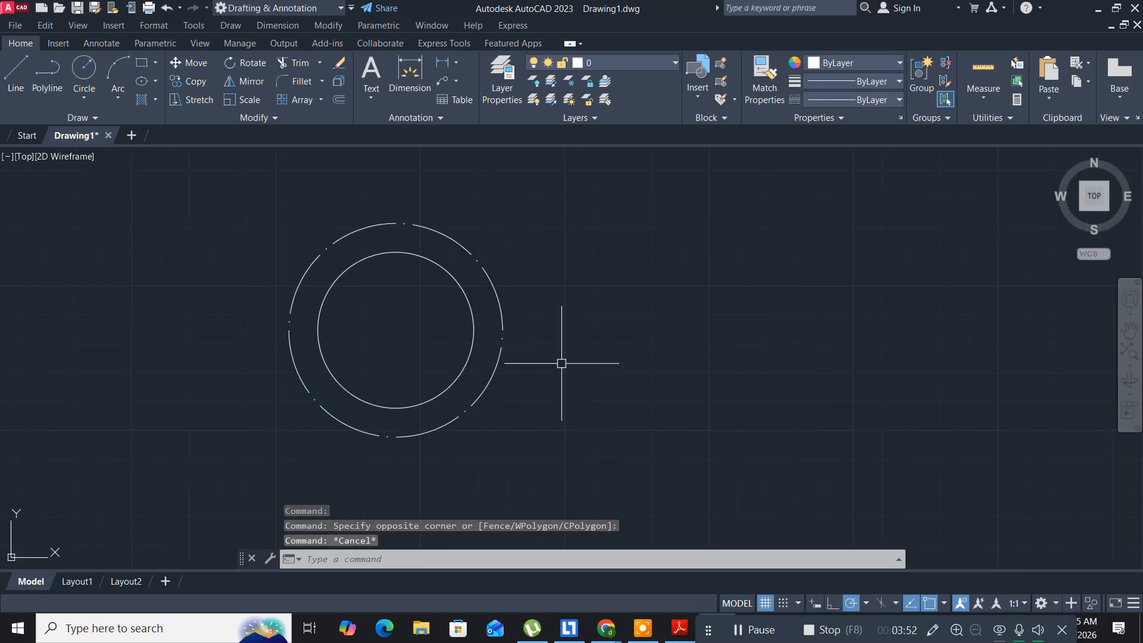
Check the outer flange diameter in the exercise PDF, and draw a concentric 94-diameter circle in AutoCAD
{"action": "key", "text": "alt+Tab"}
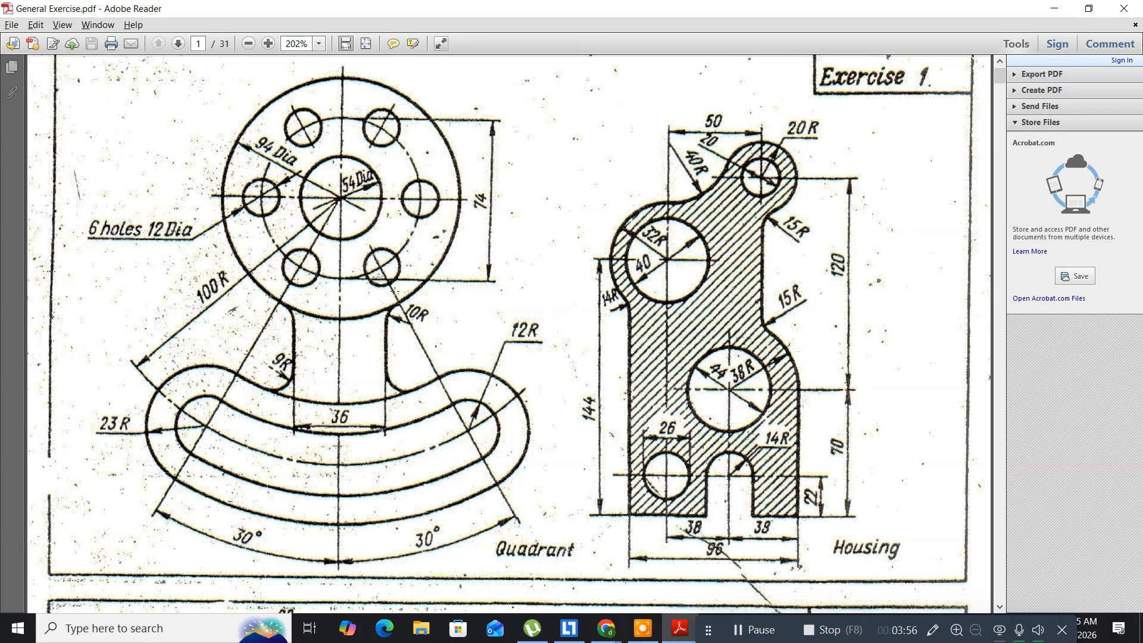
{"action": "key", "text": "alt+Tab"}
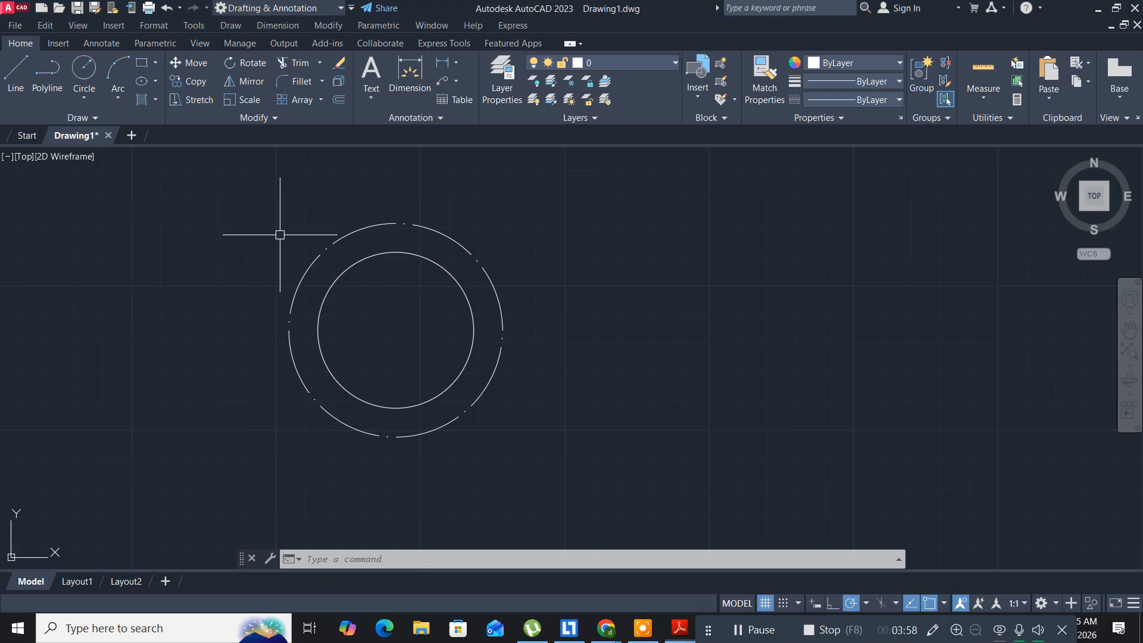
{"action": "left_click", "coordinate": [84, 70]}
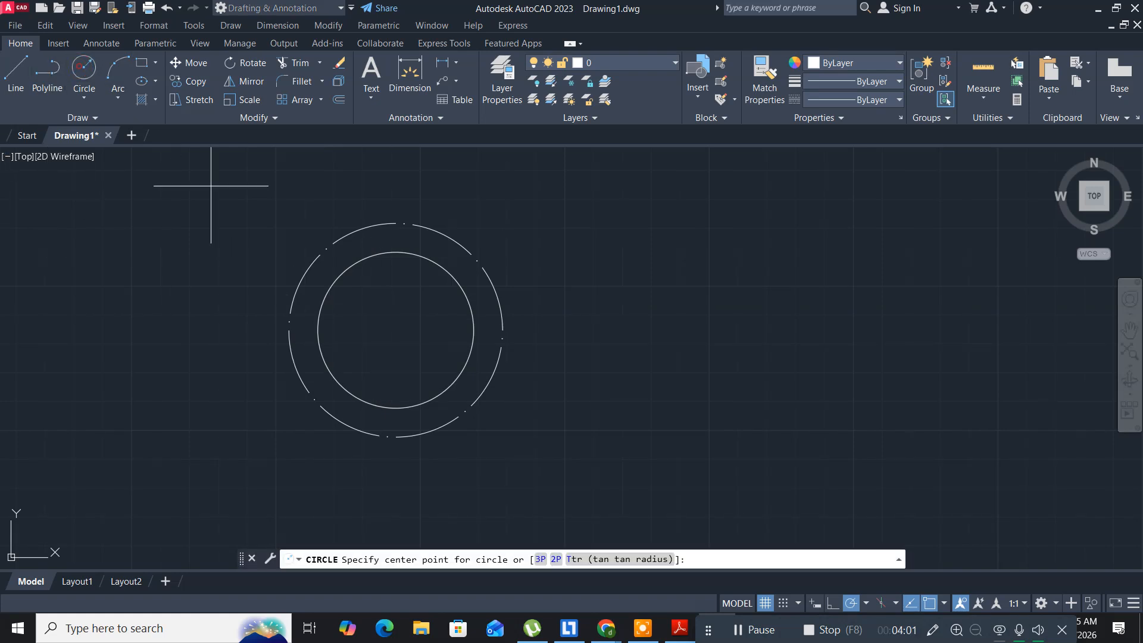
{"action": "left_click", "coordinate": [395, 328]}
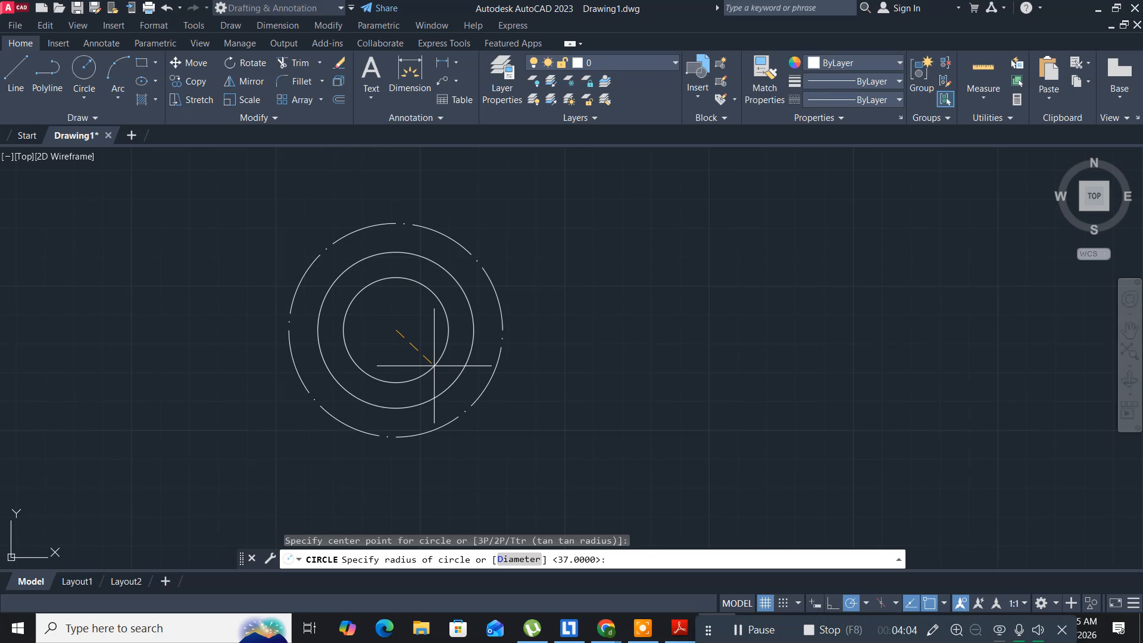
{"action": "type", "text": "d"}
{"action": "key", "text": "Return"}
{"action": "type", "text": "94"}
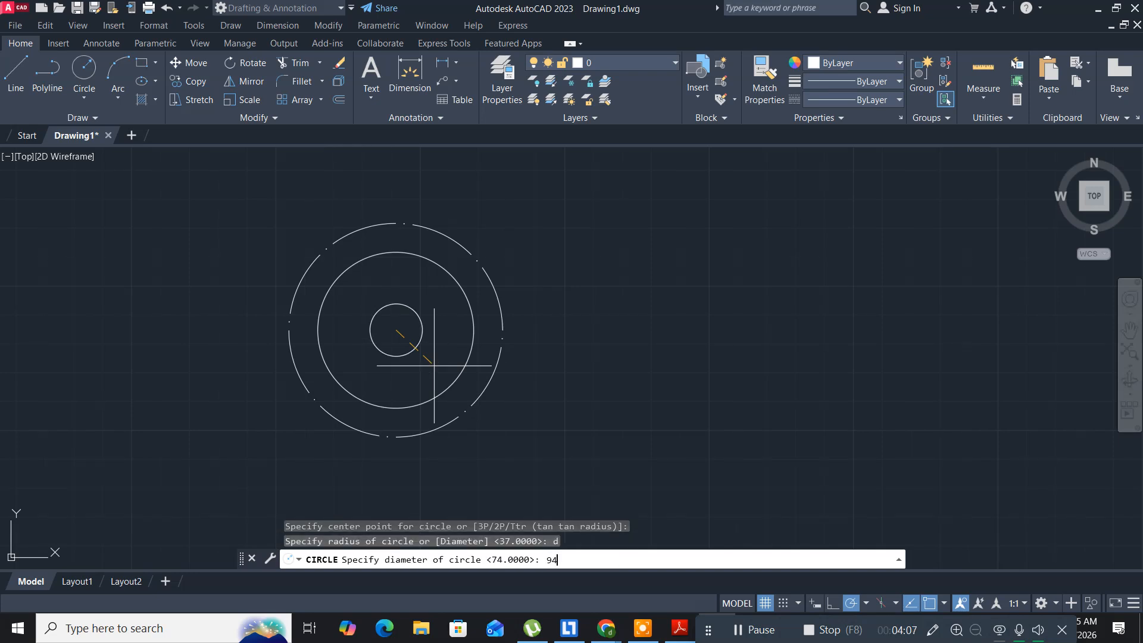
{"action": "key", "text": "Return"}
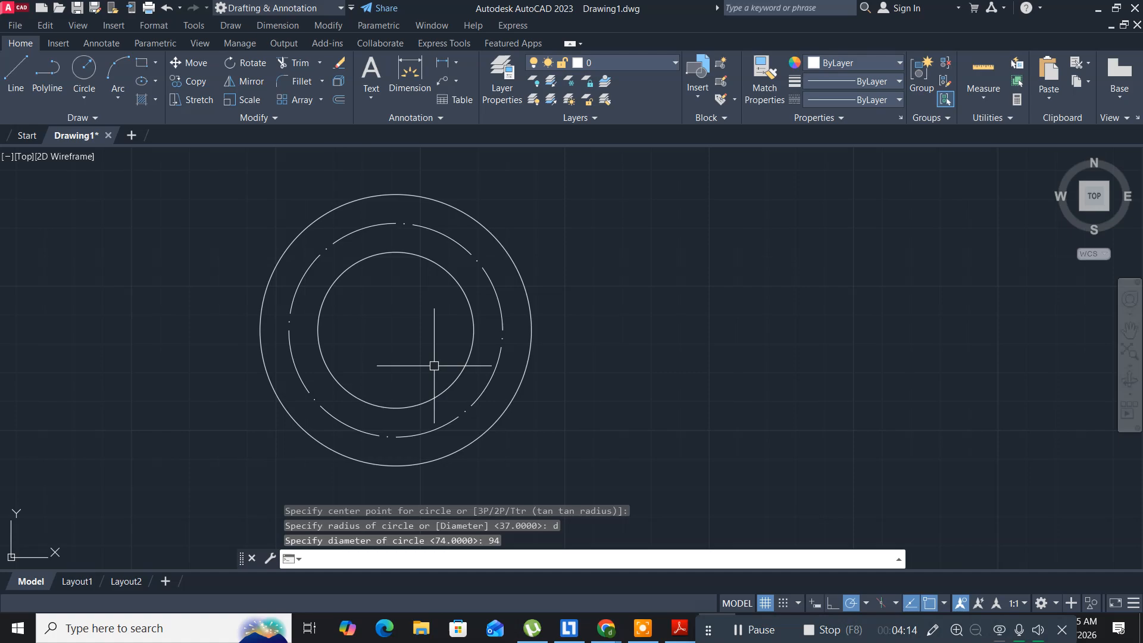
Check the hole size in the PDF, and draw a 12-diameter circle in AutoCAD centred on the dash-dot circle's left quadrant
{"action": "key", "text": "alt+Tab"}
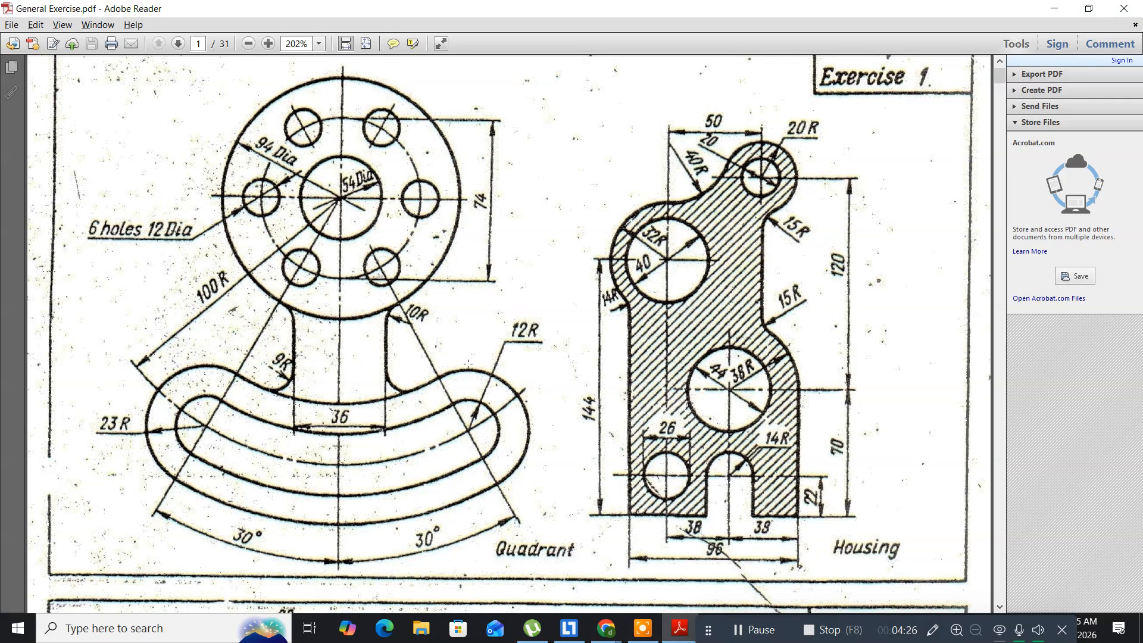
{"action": "key", "text": "alt+Tab"}
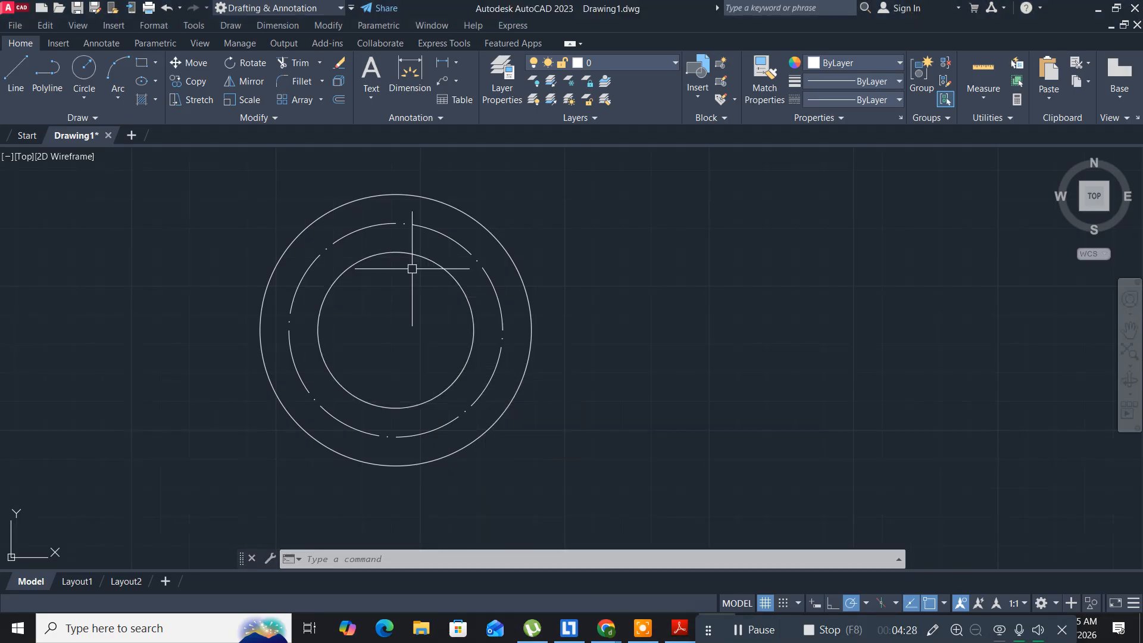
{"action": "left_click", "coordinate": [85, 72]}
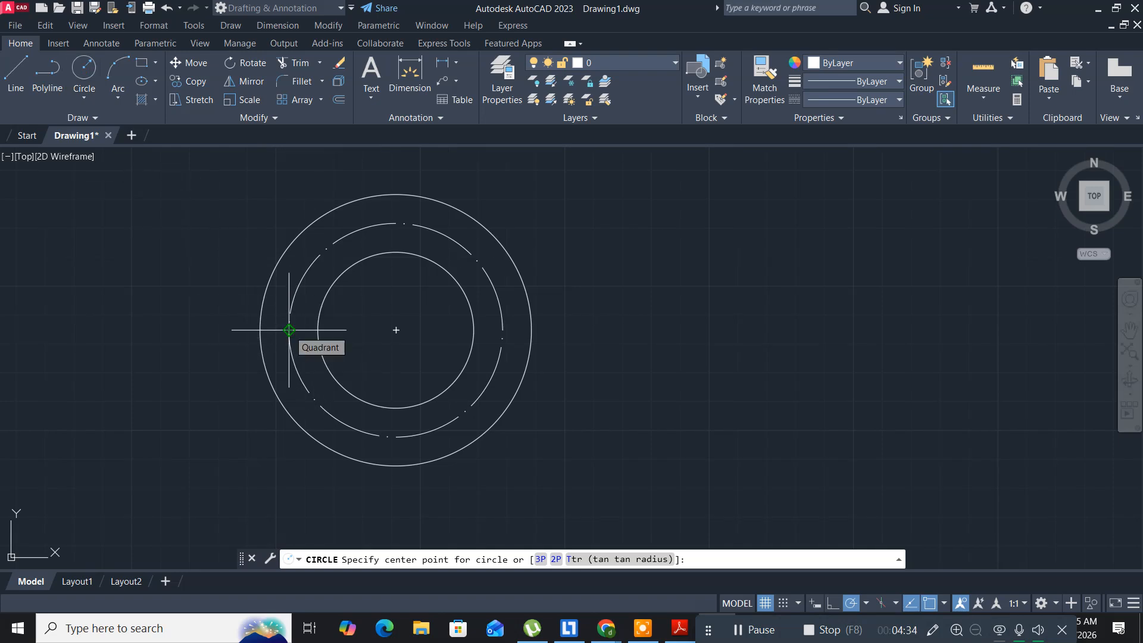
{"action": "left_click", "coordinate": [290, 329]}
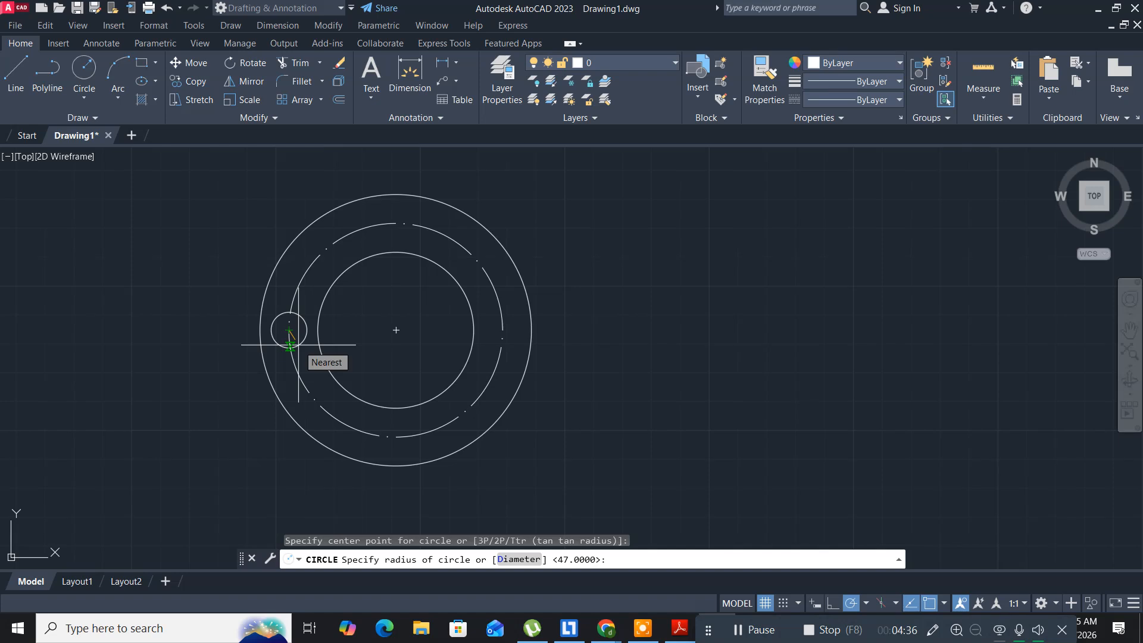
{"action": "type", "text": "d"}
{"action": "key", "text": "Return"}
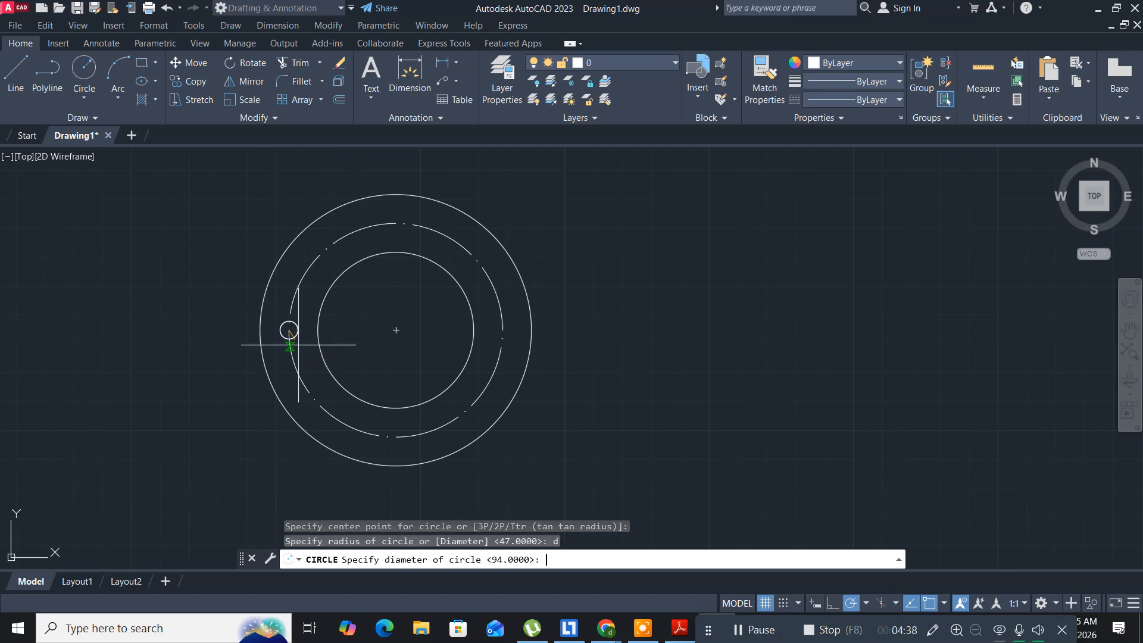
{"action": "type", "text": "12"}
{"action": "key", "text": "Return"}
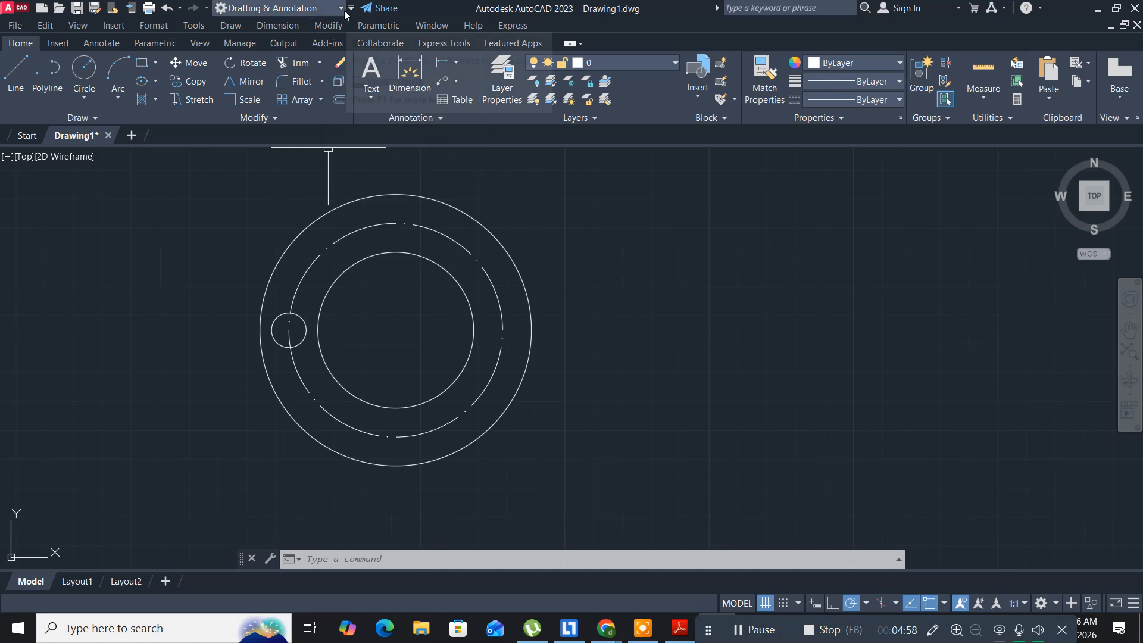
Create an associative polar array of the 12-diameter hole about the common circle centre, with 6 items over 360 degrees
{"action": "left_click", "coordinate": [322, 28]}
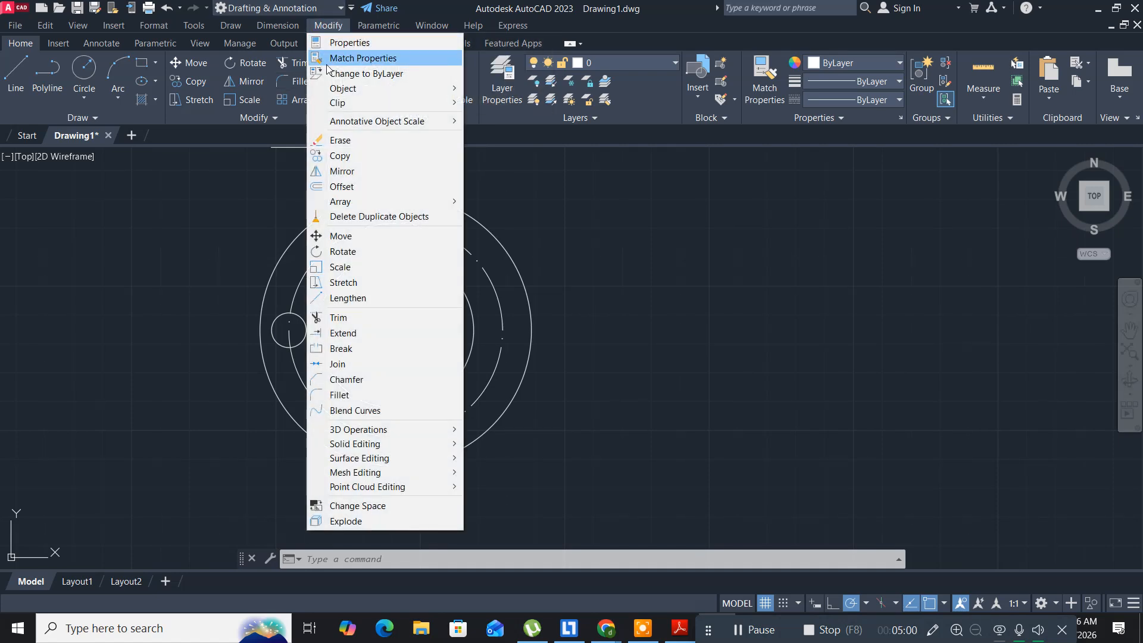
{"action": "mouse_move", "coordinate": [338, 206]}
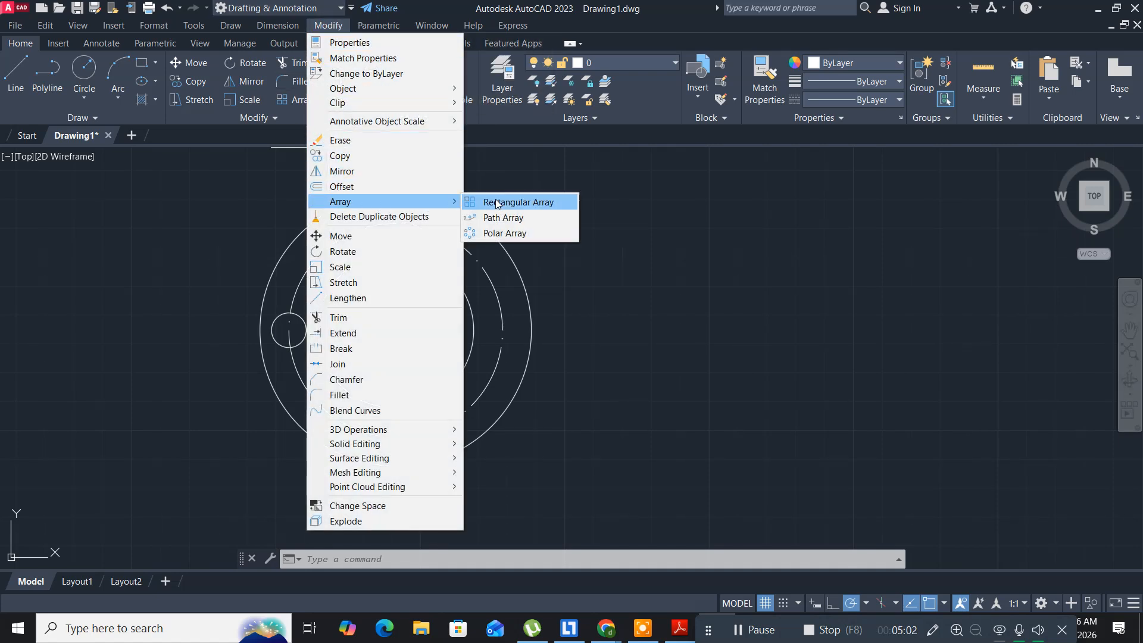
{"action": "left_click", "coordinate": [523, 234]}
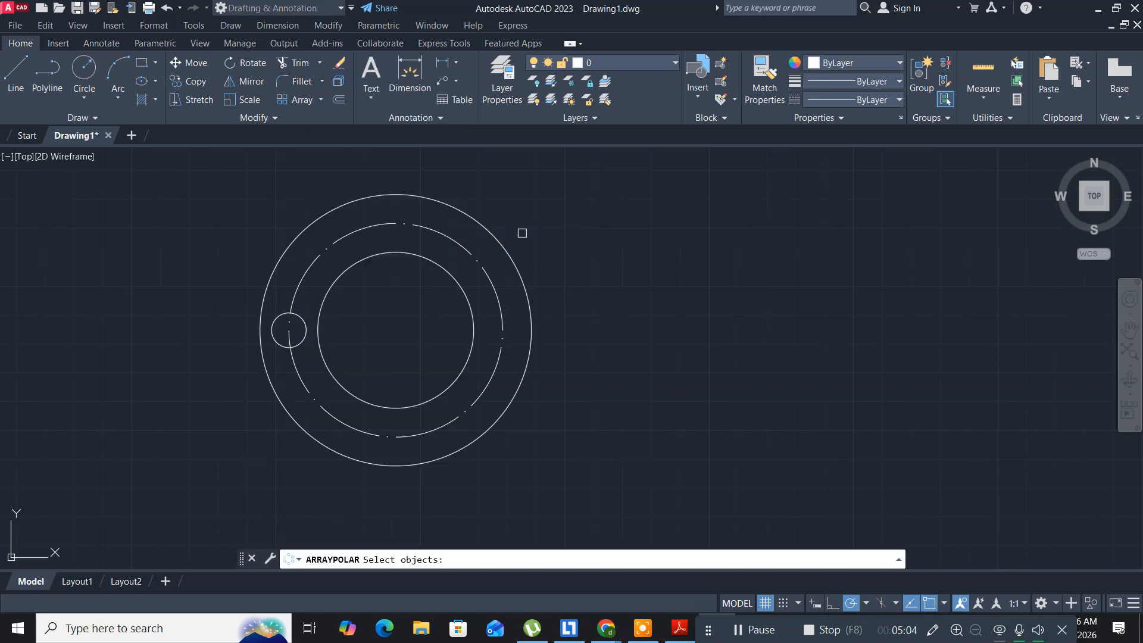
{"action": "left_click", "coordinate": [304, 321]}
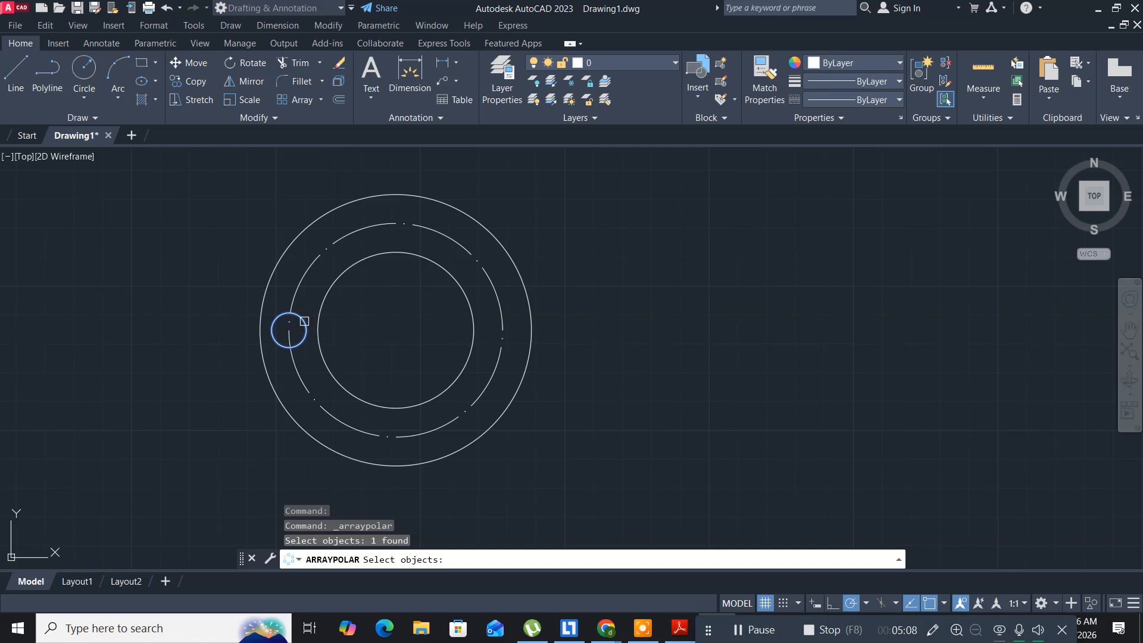
{"action": "key", "text": "Return"}
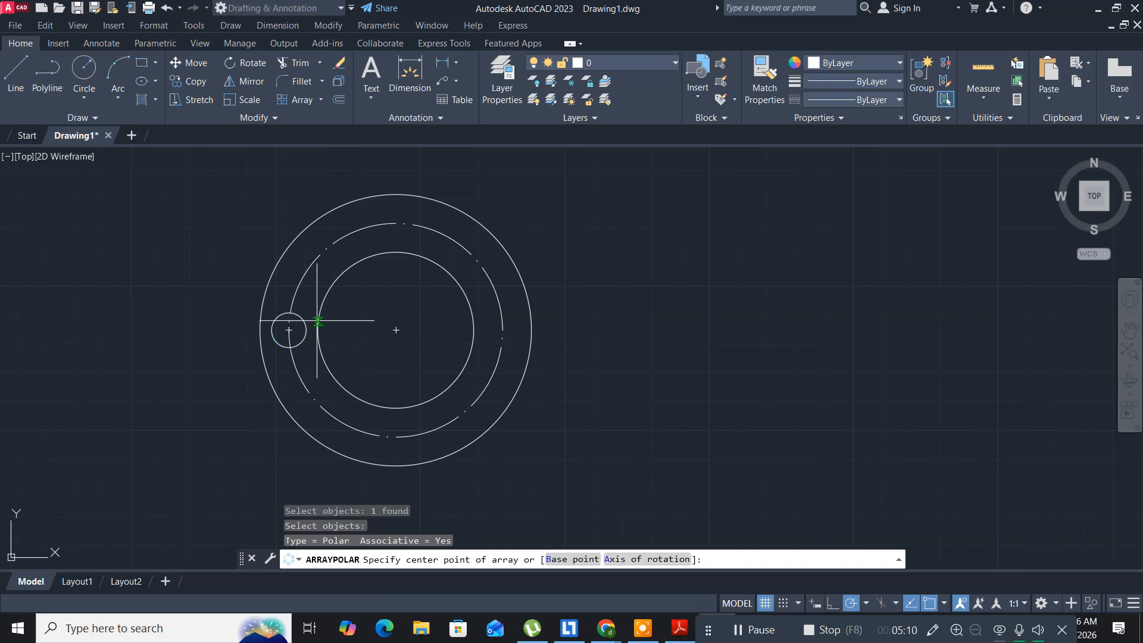
{"action": "left_click", "coordinate": [396, 330]}
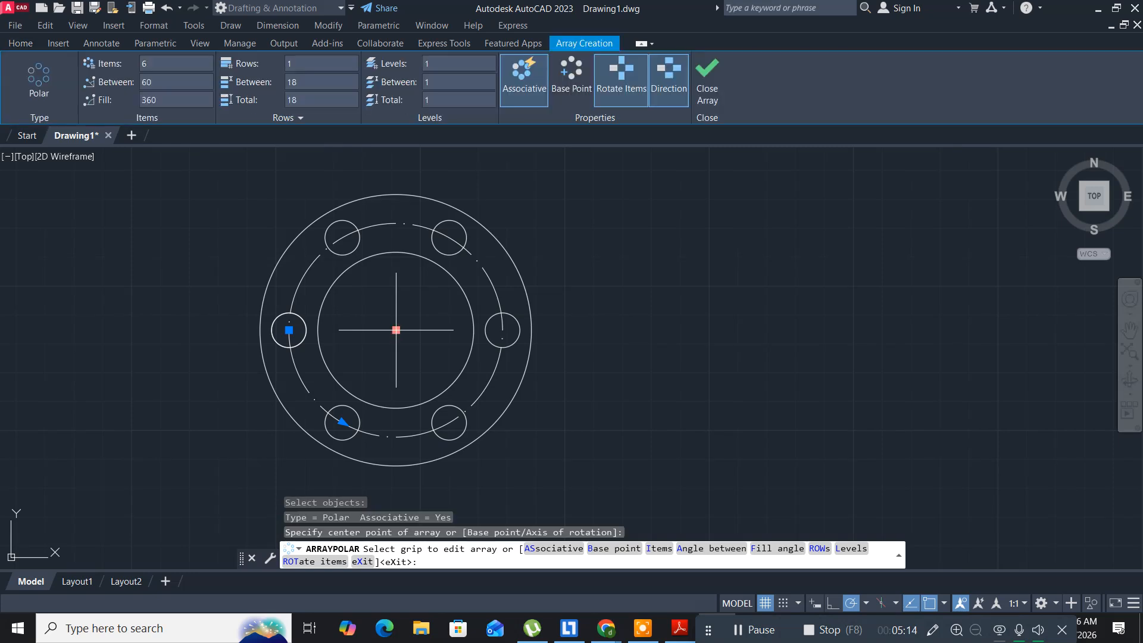
{"action": "left_click", "coordinate": [716, 61]}
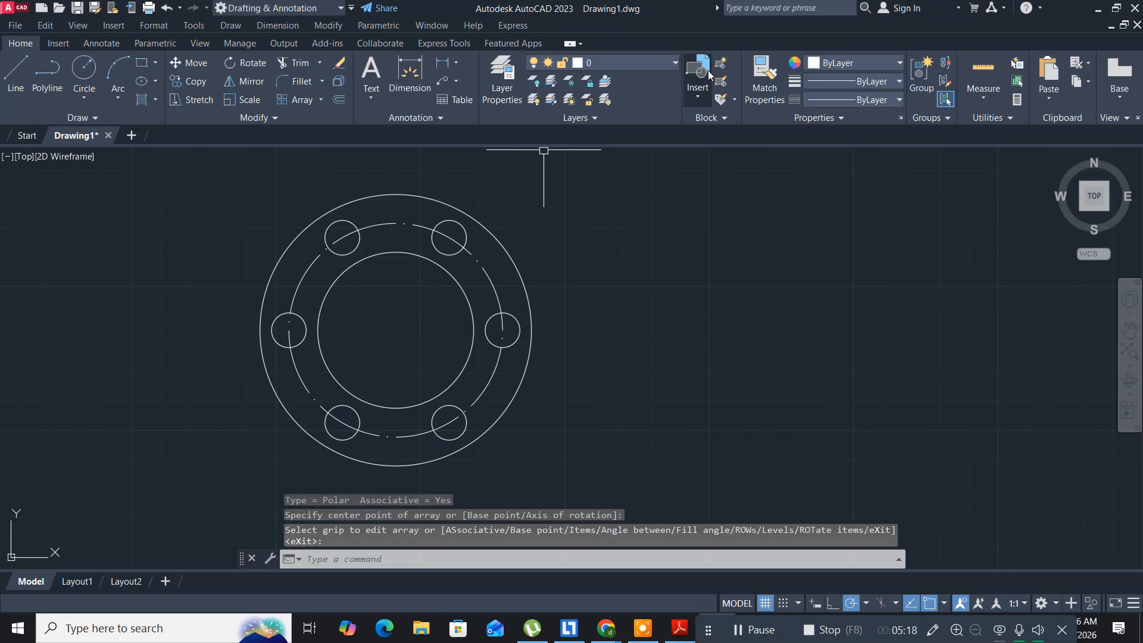
Check the slot's arc radius in the PDF, and draw a 100-radius circle in AutoCAD concentric with the flange circles
{"action": "key", "text": "alt+Tab"}
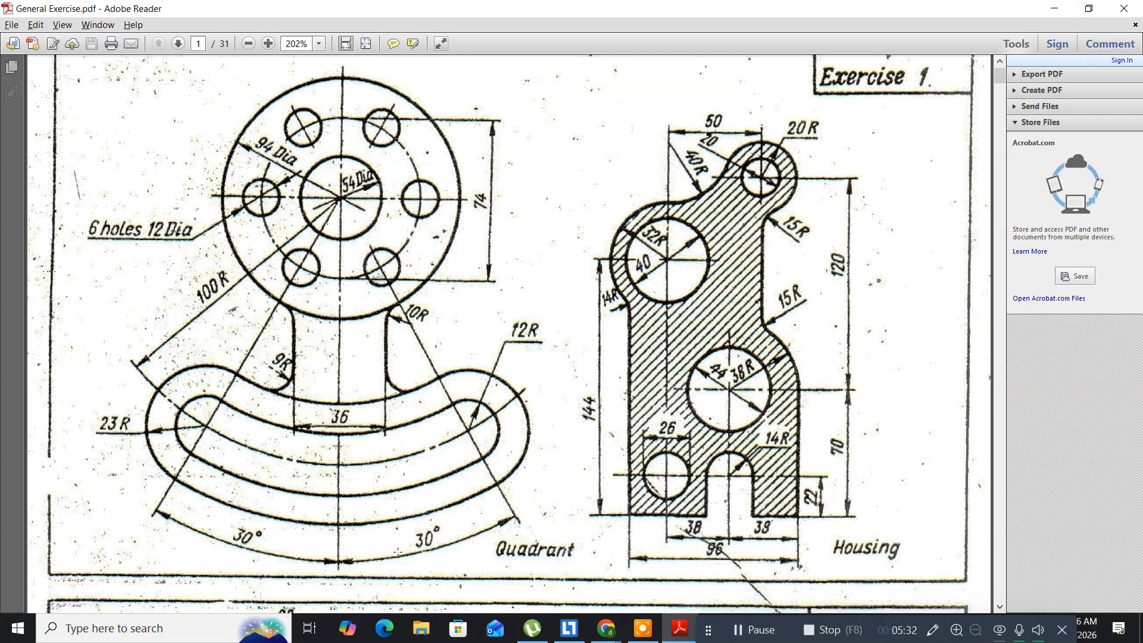
{"action": "key", "text": "alt+Tab"}
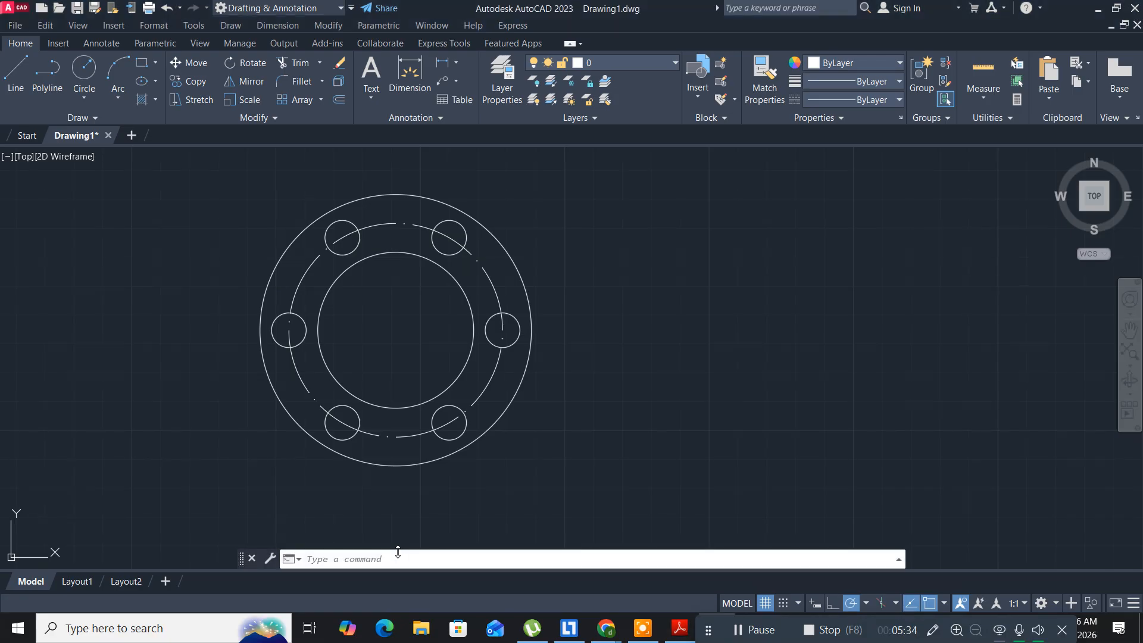
{"action": "left_click", "coordinate": [95, 70]}
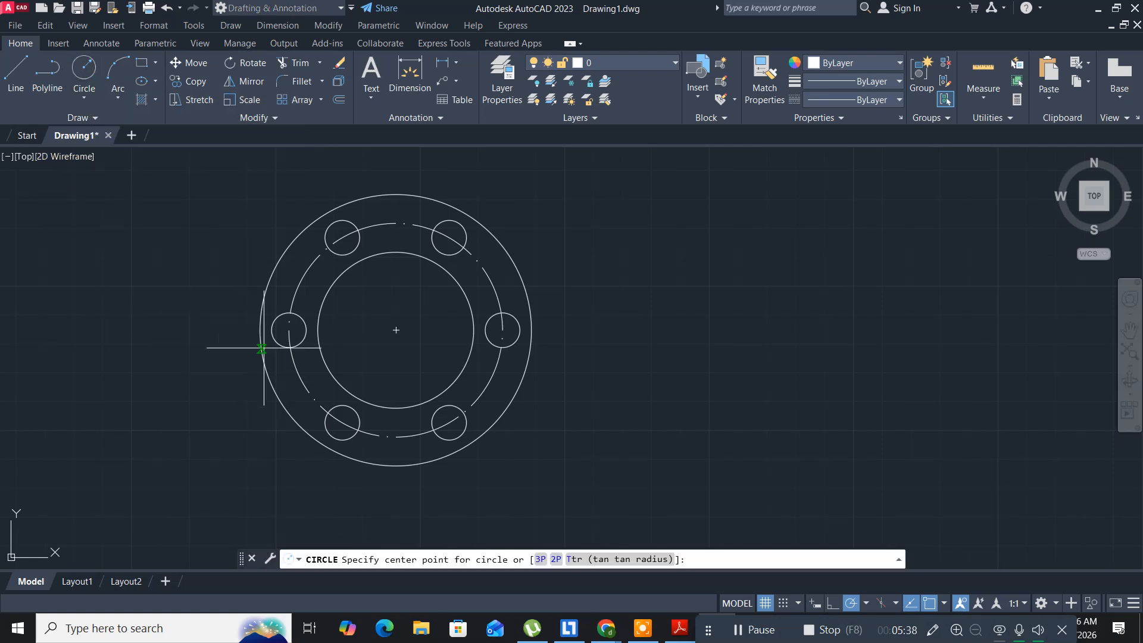
{"action": "left_click", "coordinate": [395, 330]}
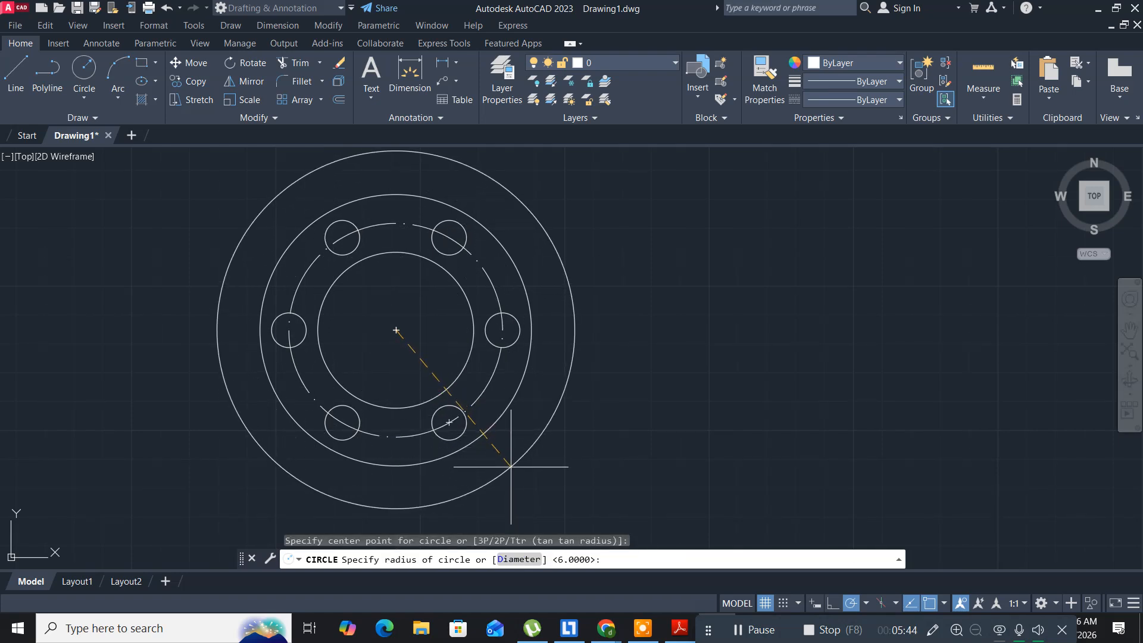
{"action": "type", "text": "100"}
{"action": "key", "text": "Return"}
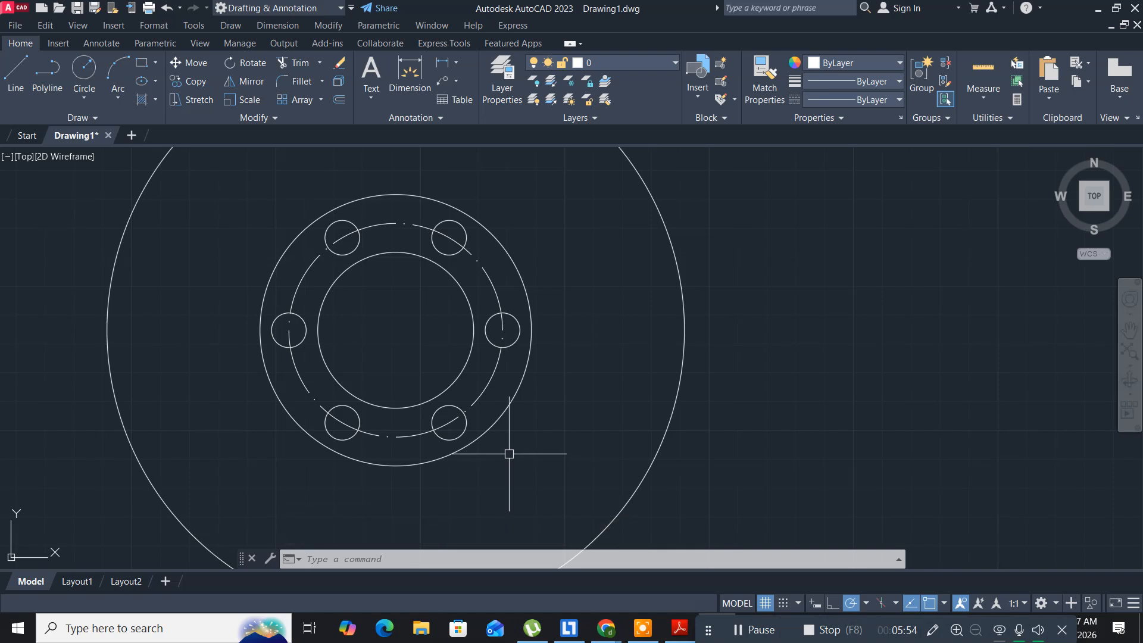
{"action": "scroll", "coordinate": [630, 294], "scroll_direction": "down", "scroll_amount": 2}
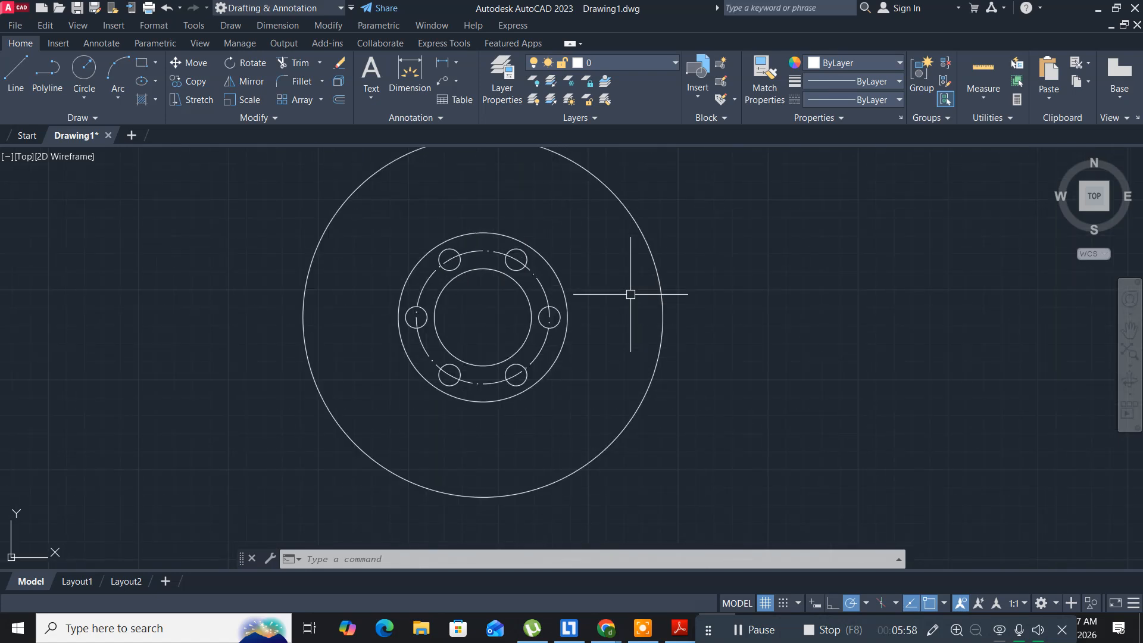
{"action": "middle_click_drag", "start_coordinate": [630, 294], "coordinate": [587, 311]}
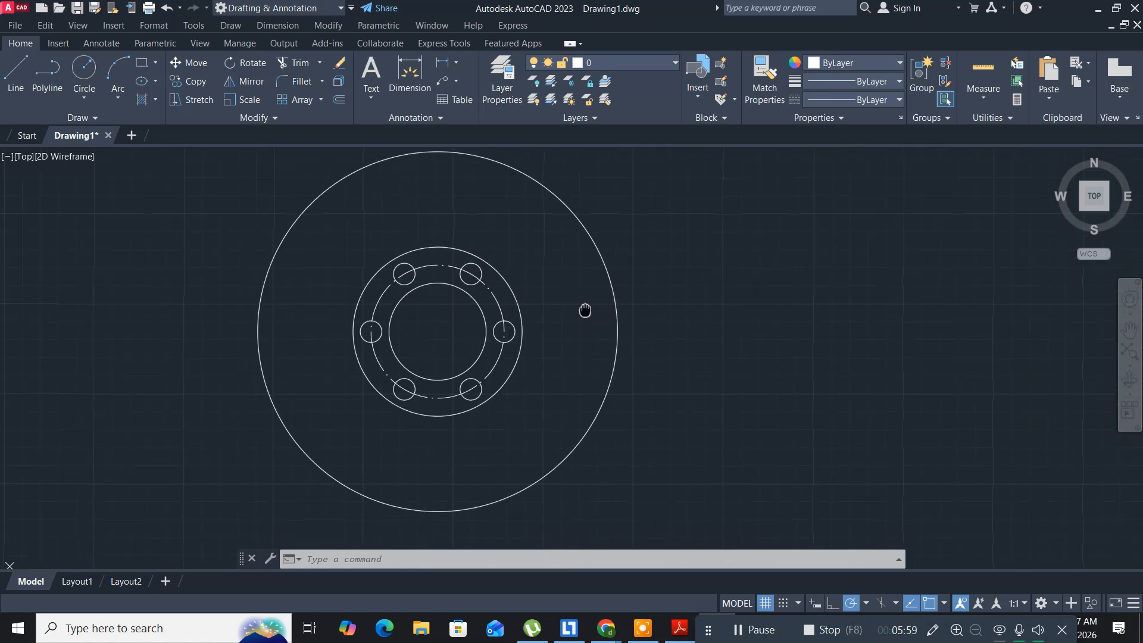
Change the linetype of the 100-radius circle to the loaded ACAD dash-dot linetype, and clear the selection
{"action": "left_click", "coordinate": [645, 361]}
{"action": "left_click", "coordinate": [585, 316]}
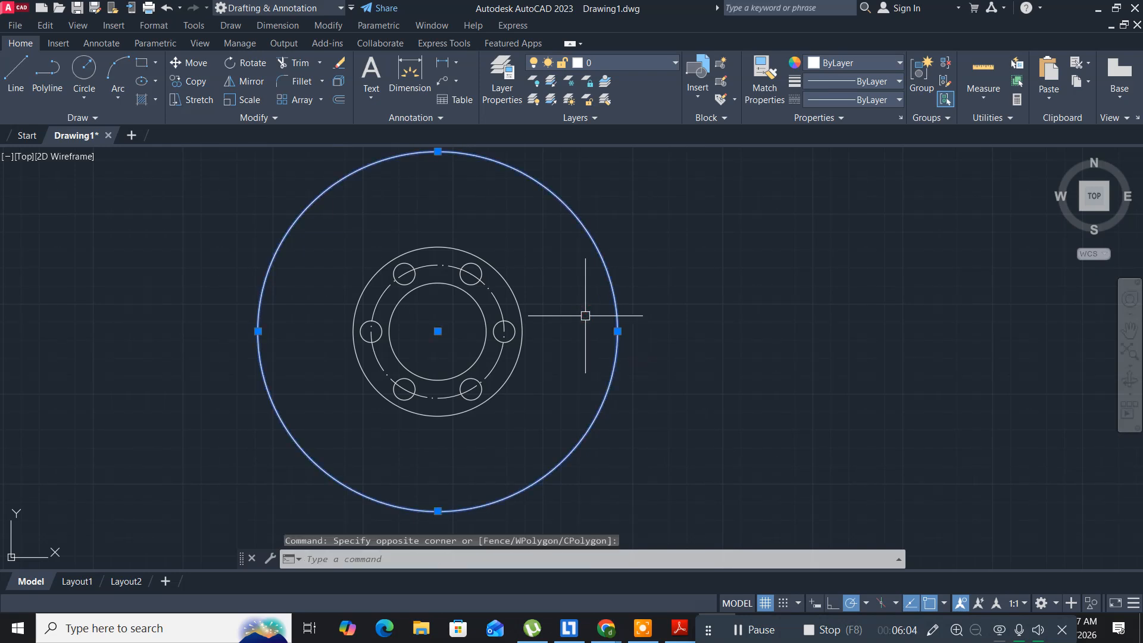
{"action": "key", "text": "ctrl+1"}
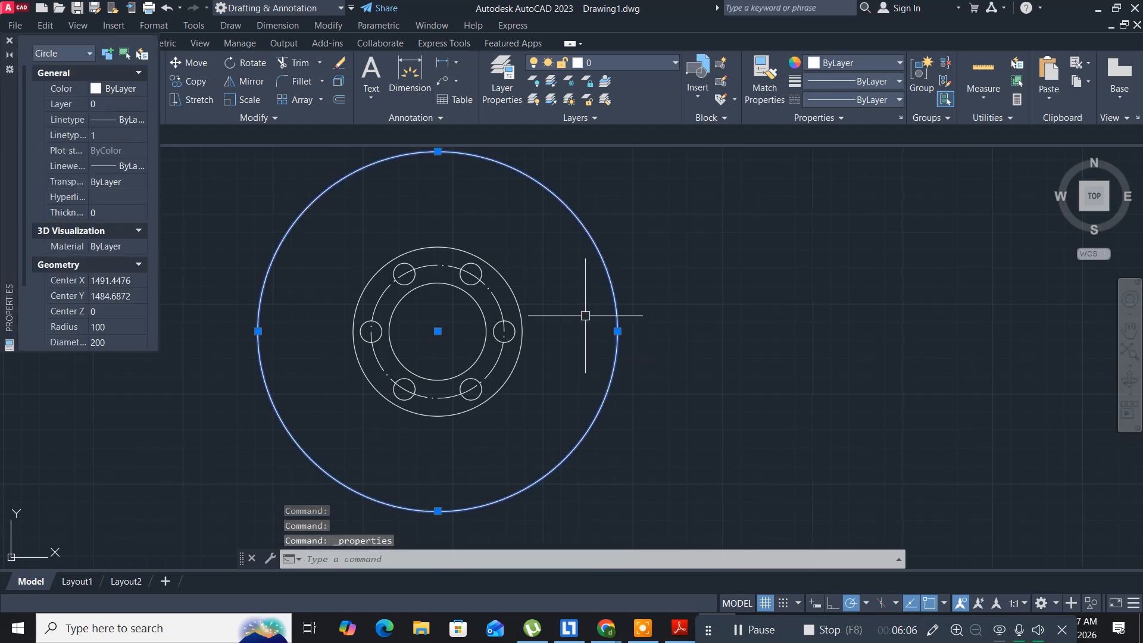
{"action": "left_click", "coordinate": [128, 122]}
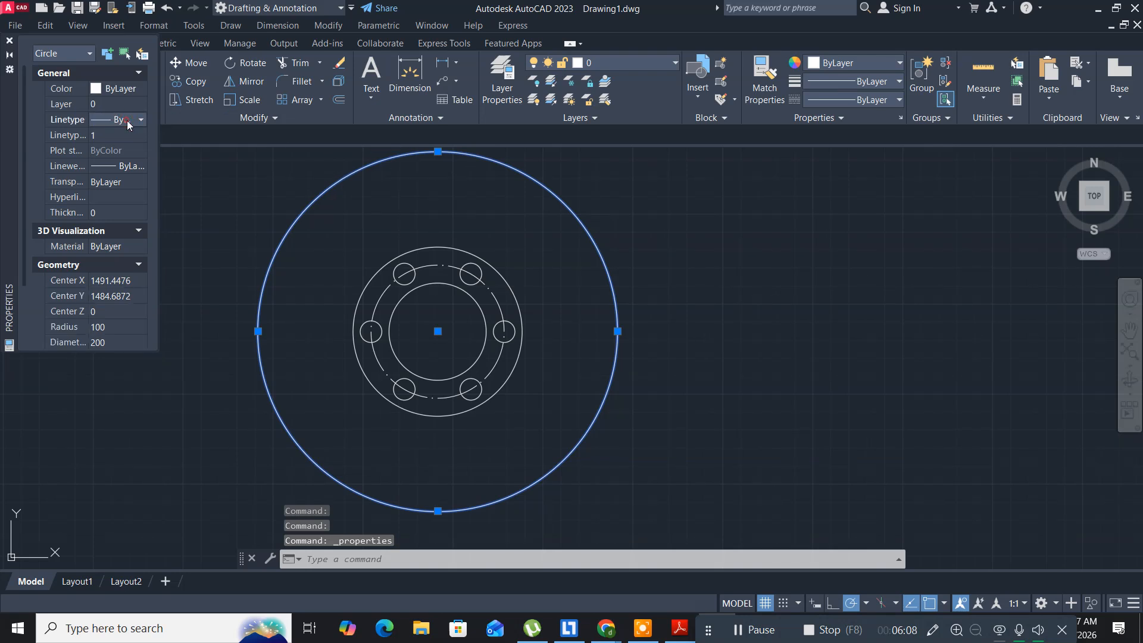
{"action": "left_click", "coordinate": [127, 121]}
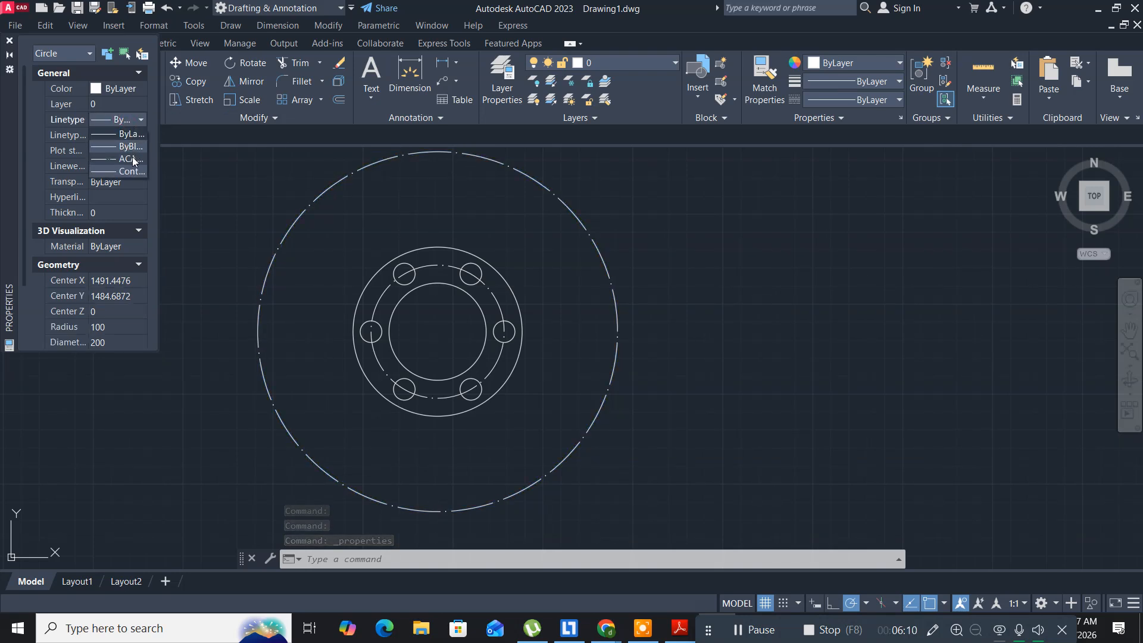
{"action": "left_click", "coordinate": [132, 158]}
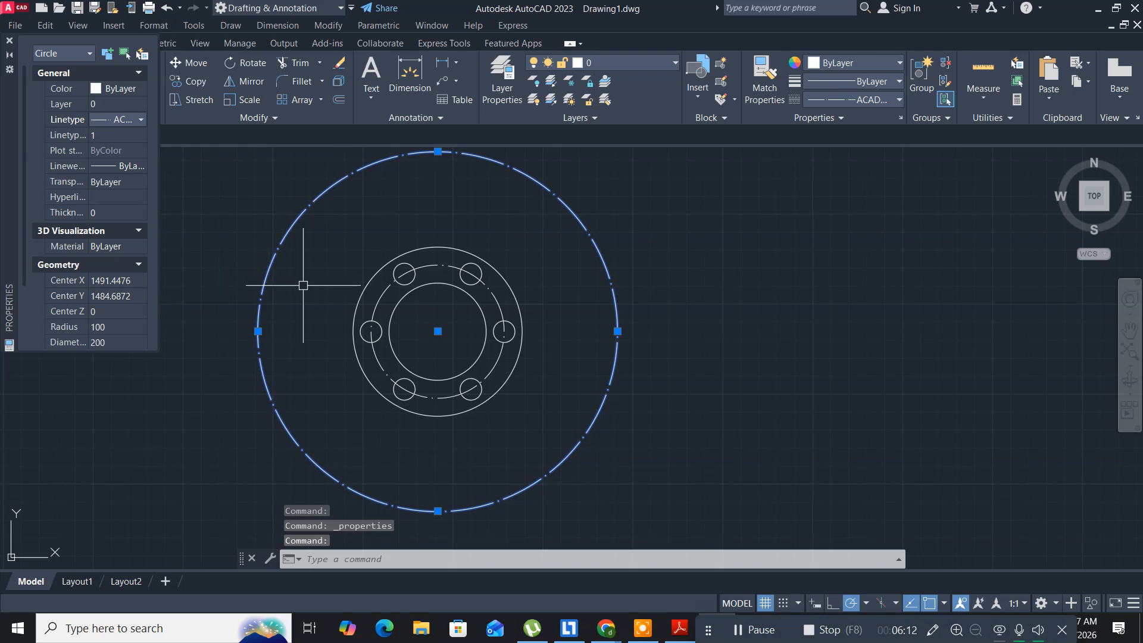
{"action": "left_click", "coordinate": [9, 41]}
{"action": "left_click", "coordinate": [178, 256]}
{"action": "left_click", "coordinate": [150, 296]}
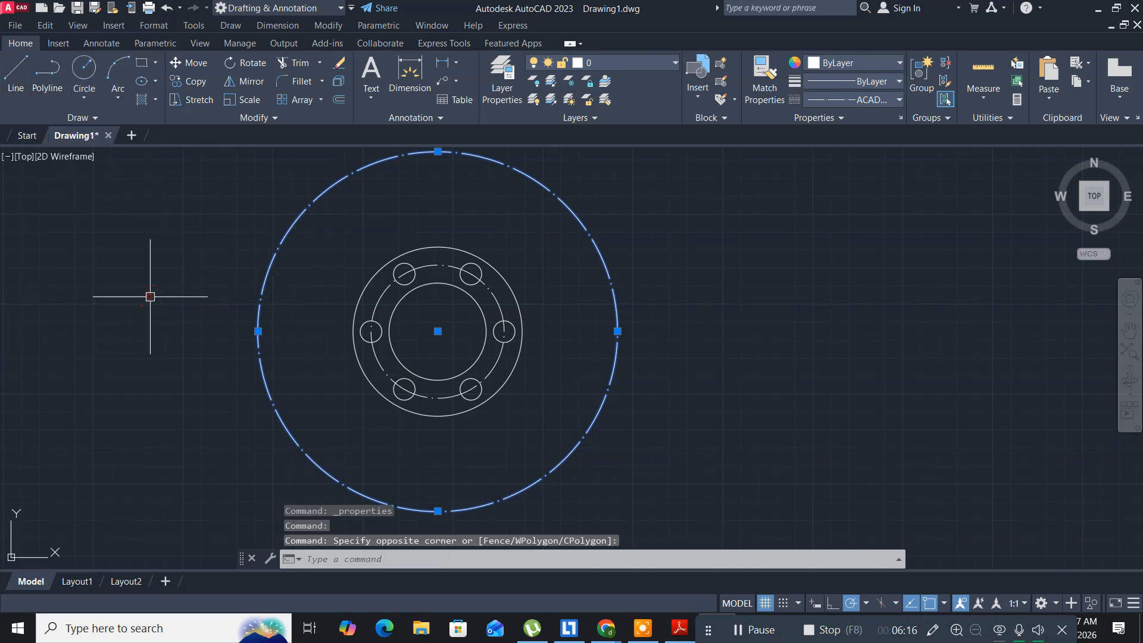
{"action": "key", "text": "Escape"}
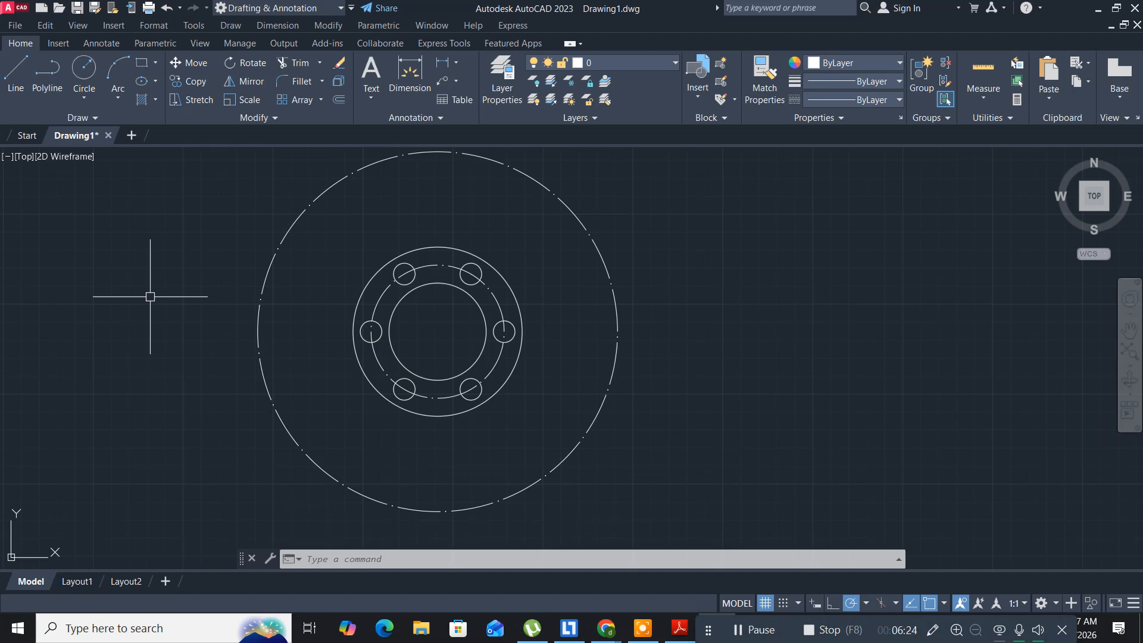
Check the curved slot's radii in the exercise PDF, and draw an 88-radius circle in AutoCAD concentric with the flange circles
{"action": "key", "text": "alt+Tab"}
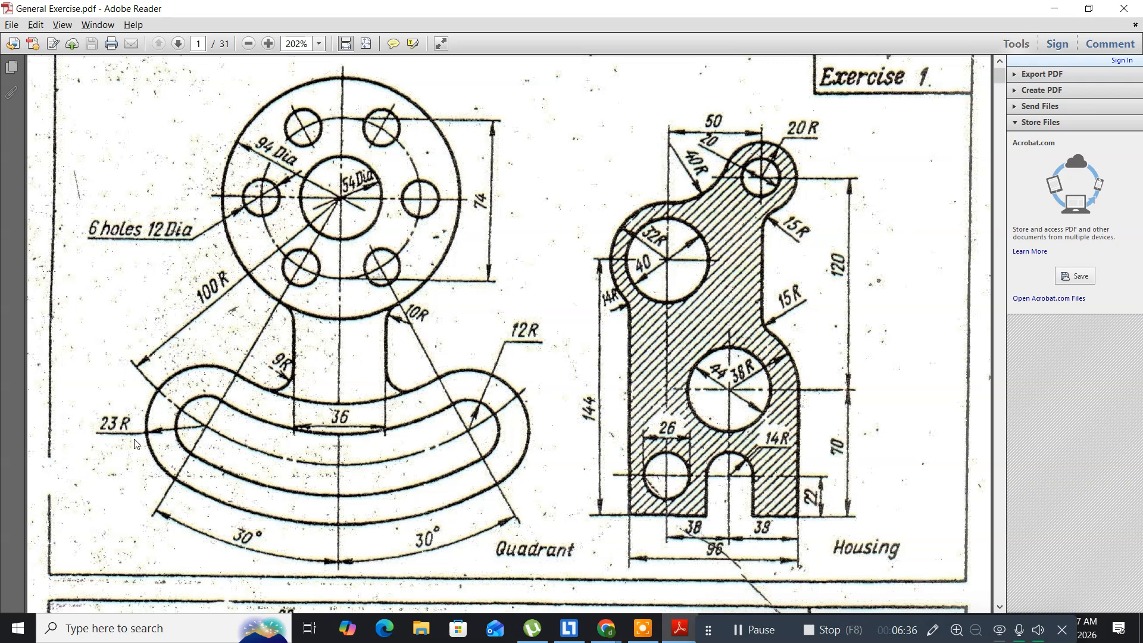
{"action": "key", "text": "alt+Tab"}
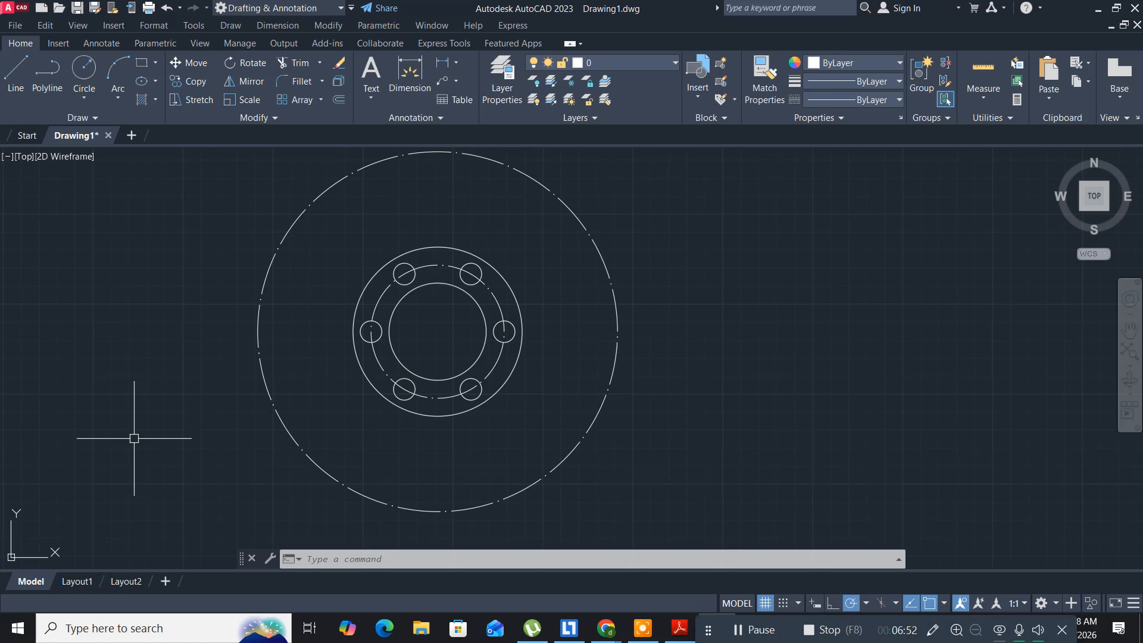
{"action": "key", "text": "alt+Tab"}
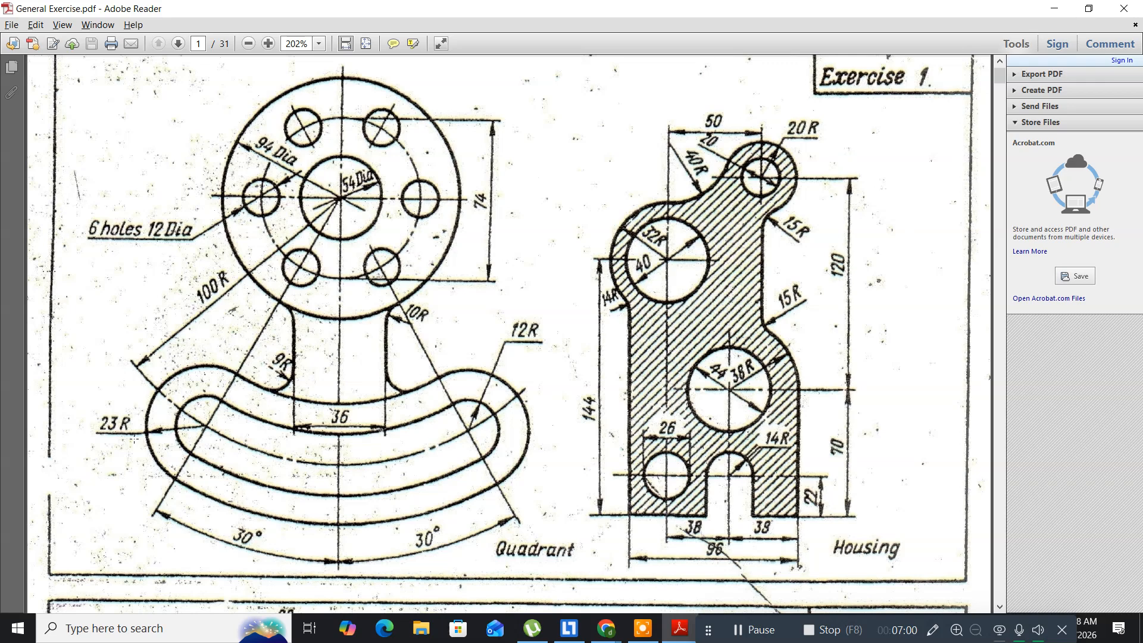
{"action": "key", "text": "alt+Tab"}
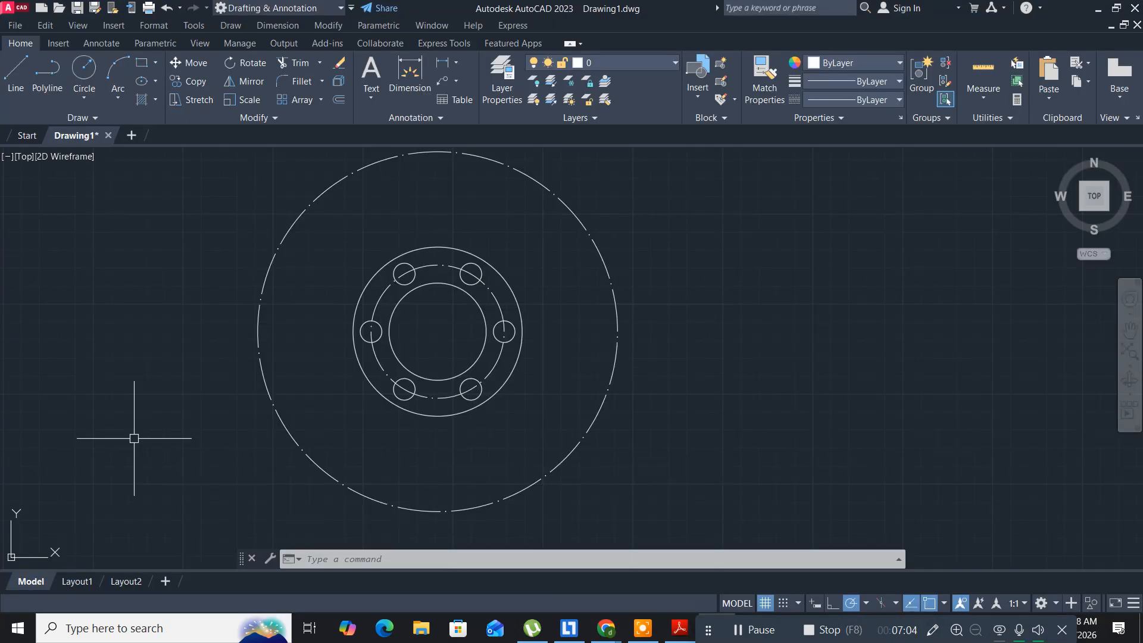
{"action": "left_click", "coordinate": [90, 70]}
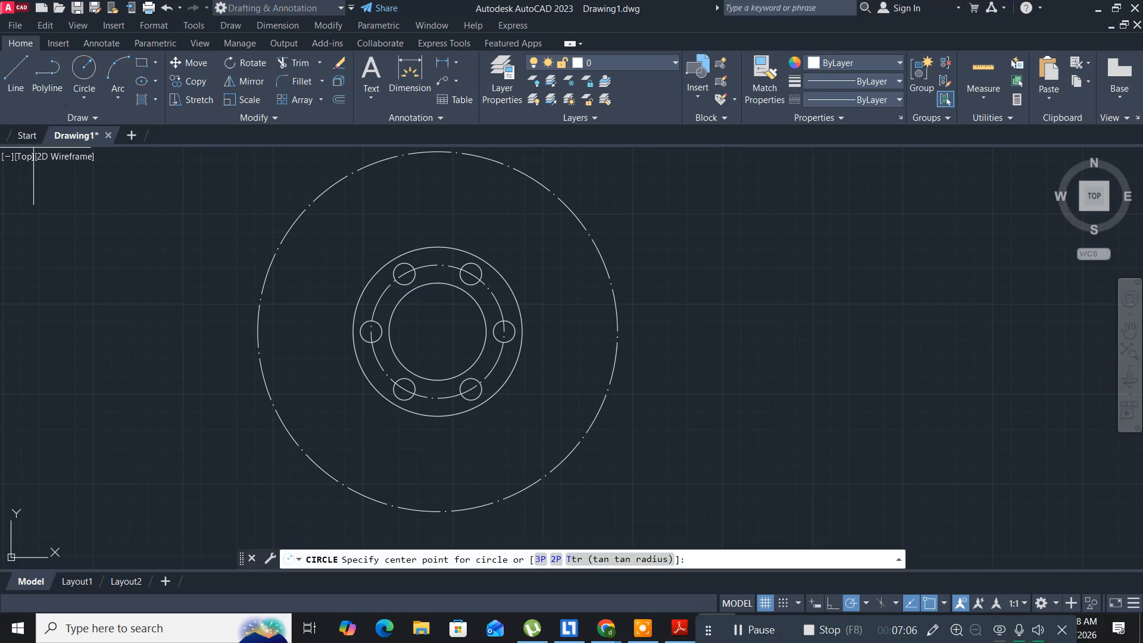
{"action": "left_click", "coordinate": [437, 330]}
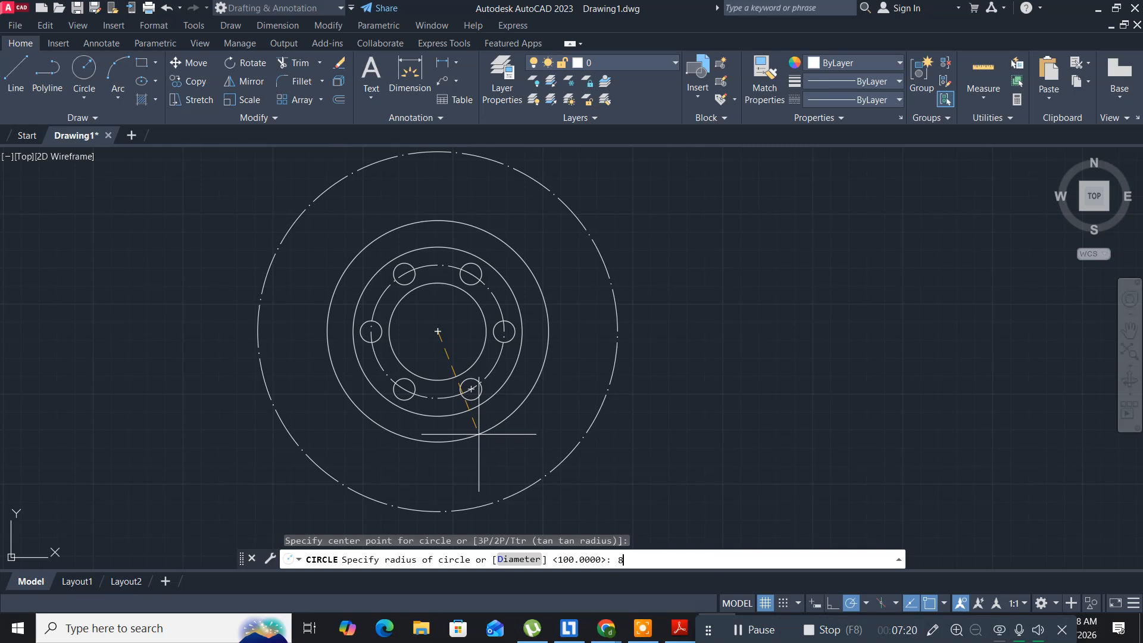
{"action": "key", "text": "Return"}
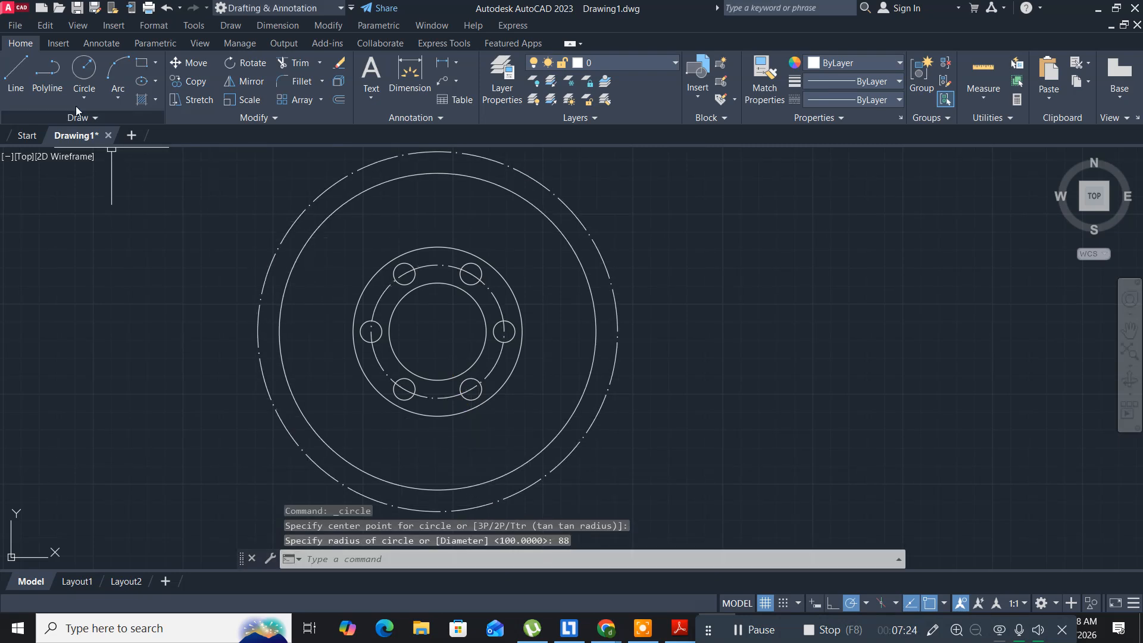
Draw a concentric 112-radius circle for the outer edge of the slot
{"action": "left_click", "coordinate": [74, 65]}
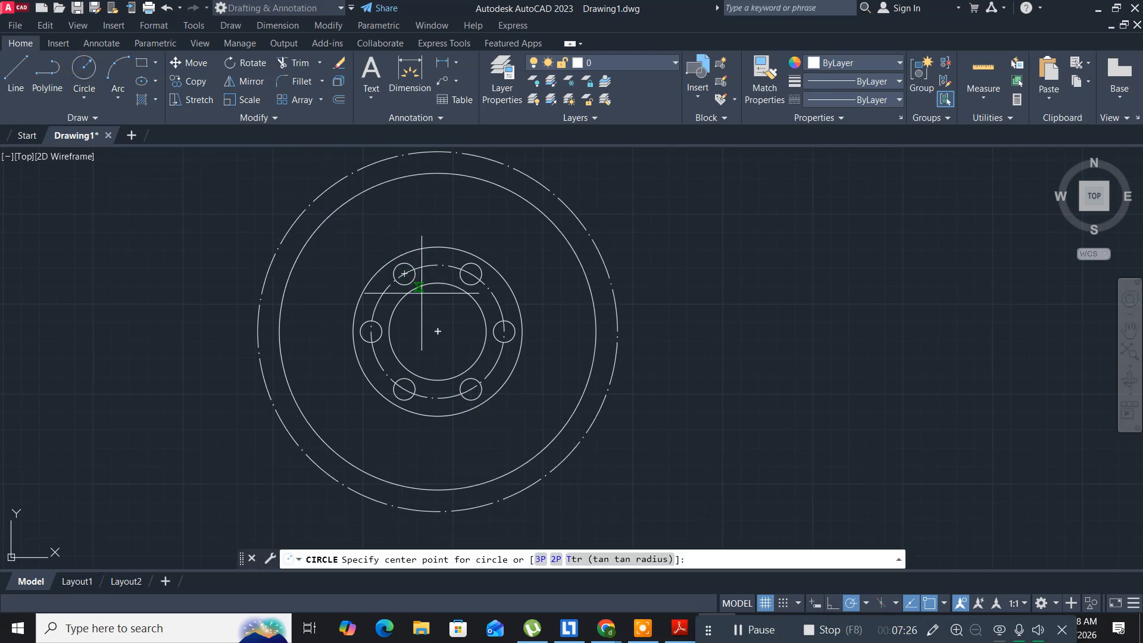
{"action": "left_click", "coordinate": [438, 331]}
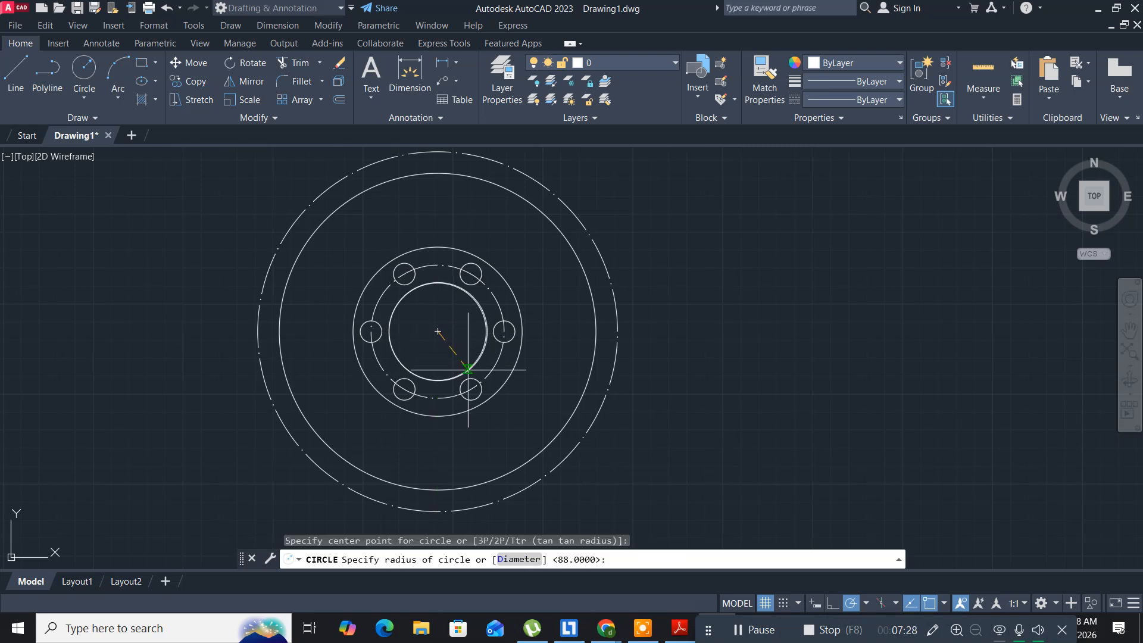
{"action": "type", "text": "112"}
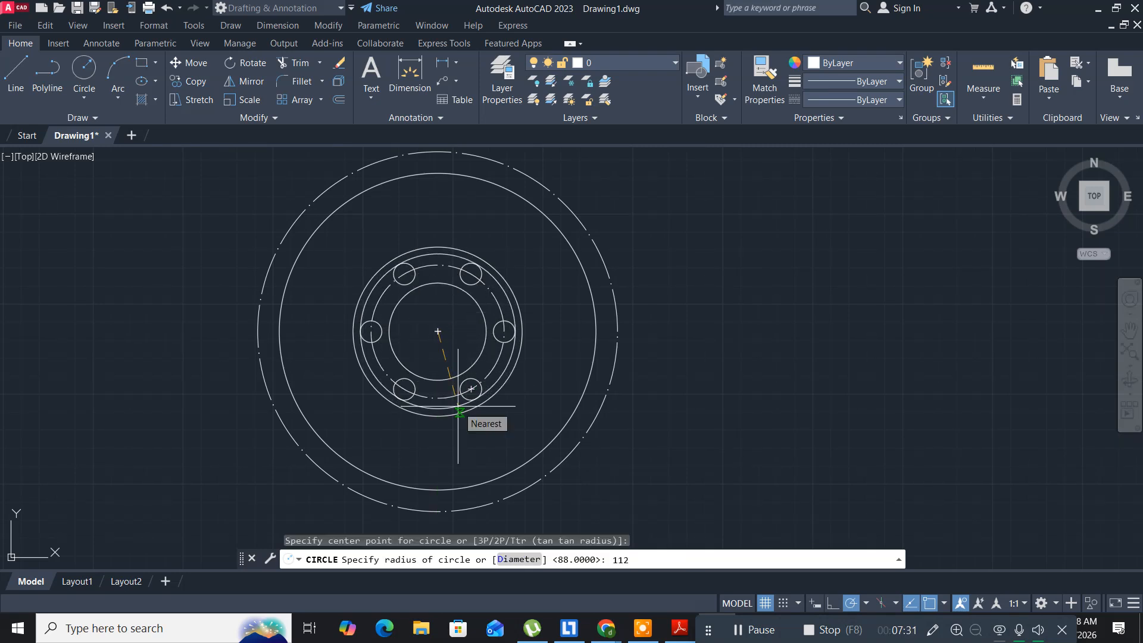
{"action": "key", "text": "Return"}
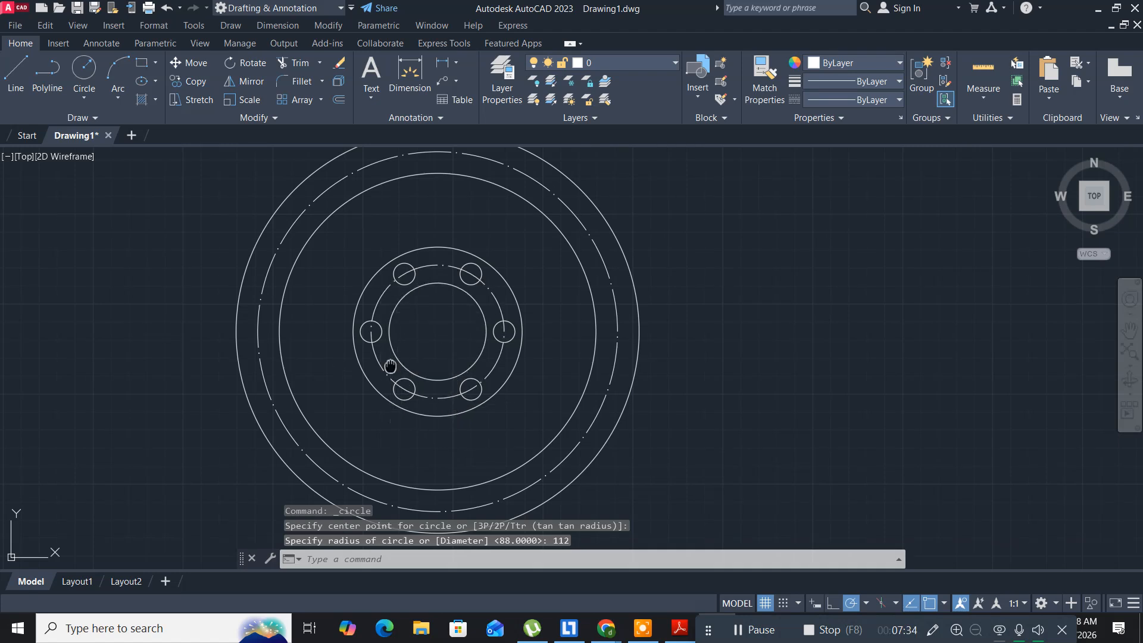
Draw a concentric 77-radius circle for the inner edge of the quadrant body
{"action": "scroll", "coordinate": [389, 365], "scroll_direction": "down", "scroll_amount": 1}
{"action": "scroll", "coordinate": [377, 325], "scroll_direction": "down", "scroll_amount": 2}
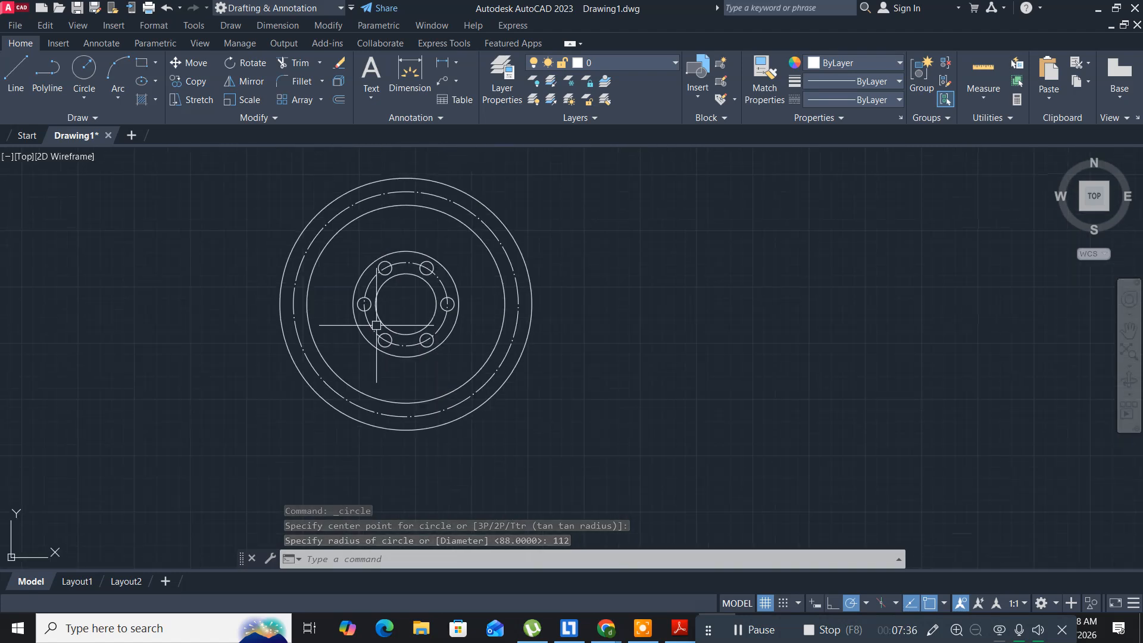
{"action": "middle_click_drag", "start_coordinate": [384, 337], "coordinate": [361, 350]}
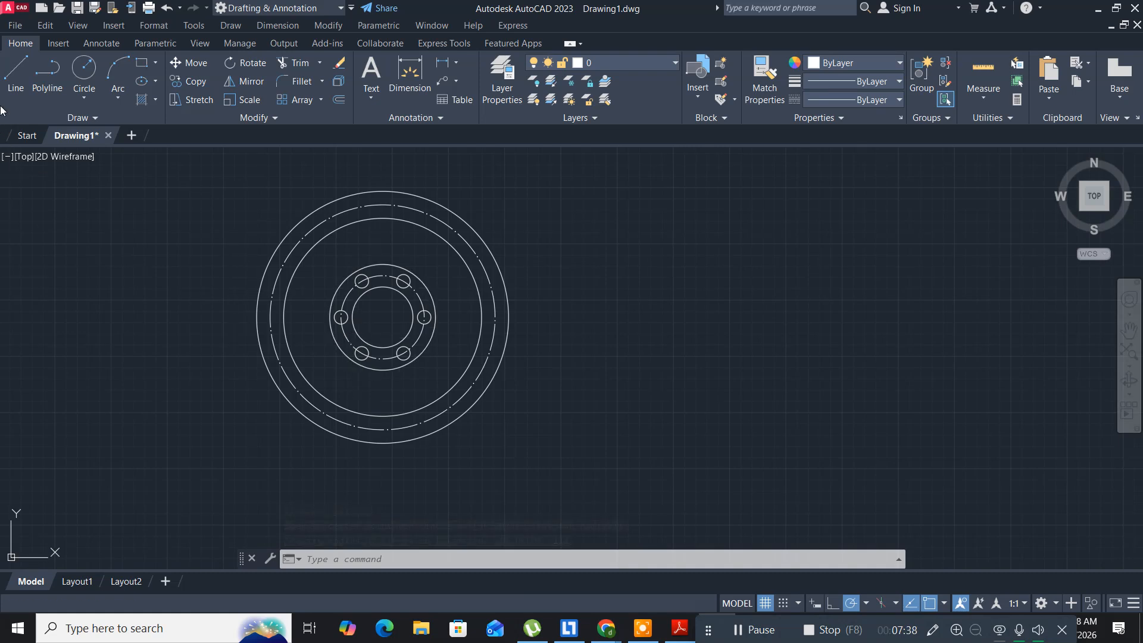
{"action": "left_click", "coordinate": [83, 71]}
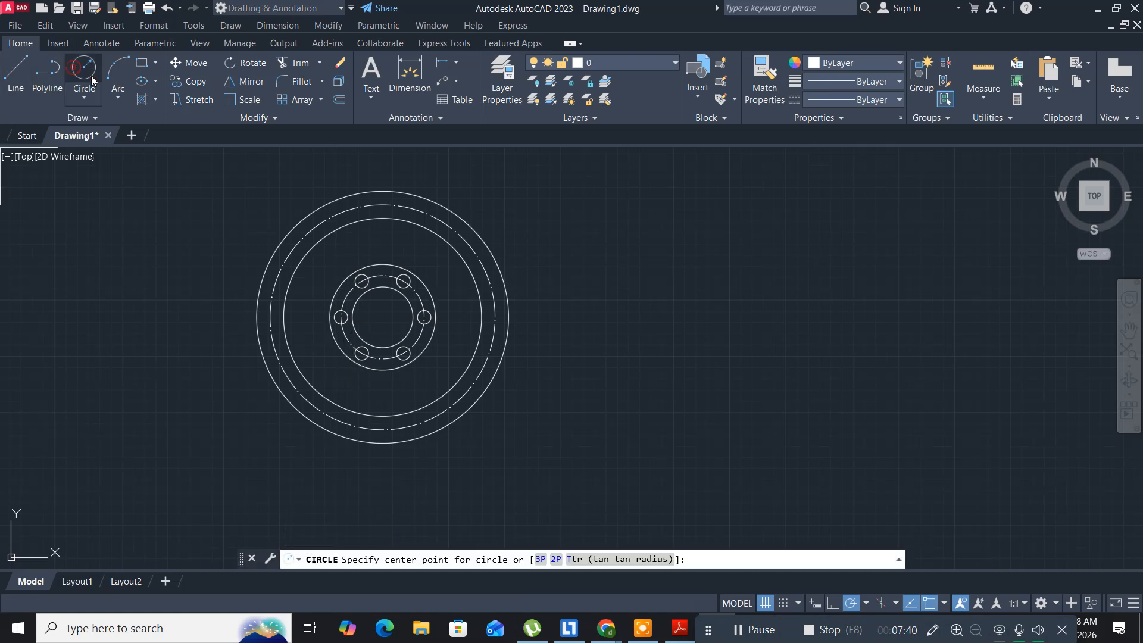
{"action": "left_click", "coordinate": [382, 317]}
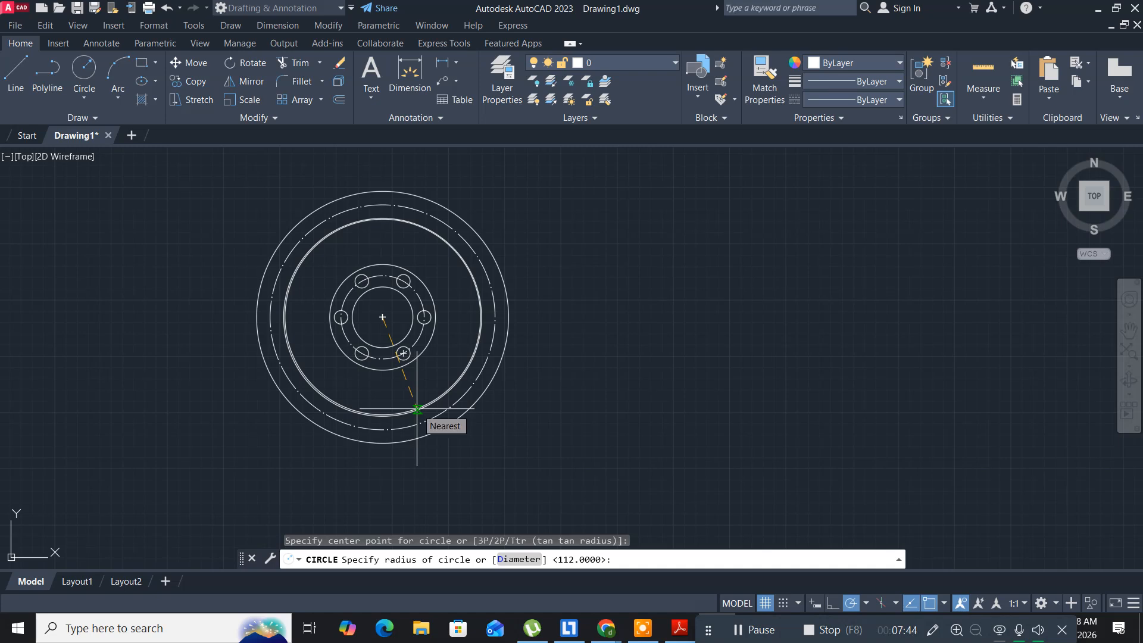
{"action": "key", "text": "Return"}
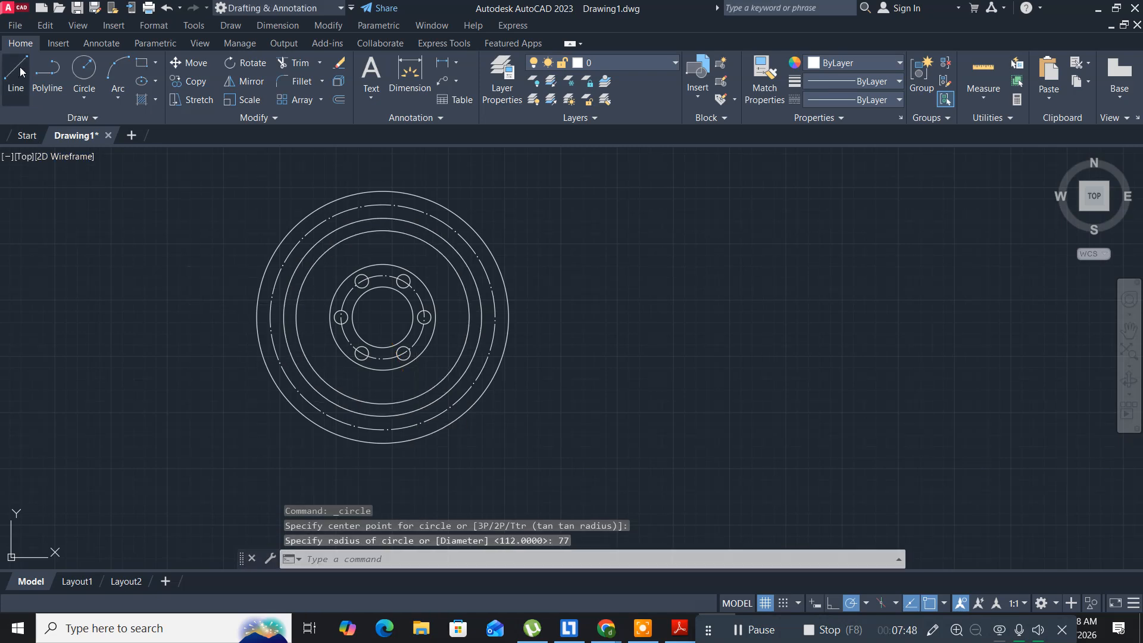
Draw a concentric 123-radius circle for the outer edge of the quadrant body
{"action": "left_click", "coordinate": [80, 72]}
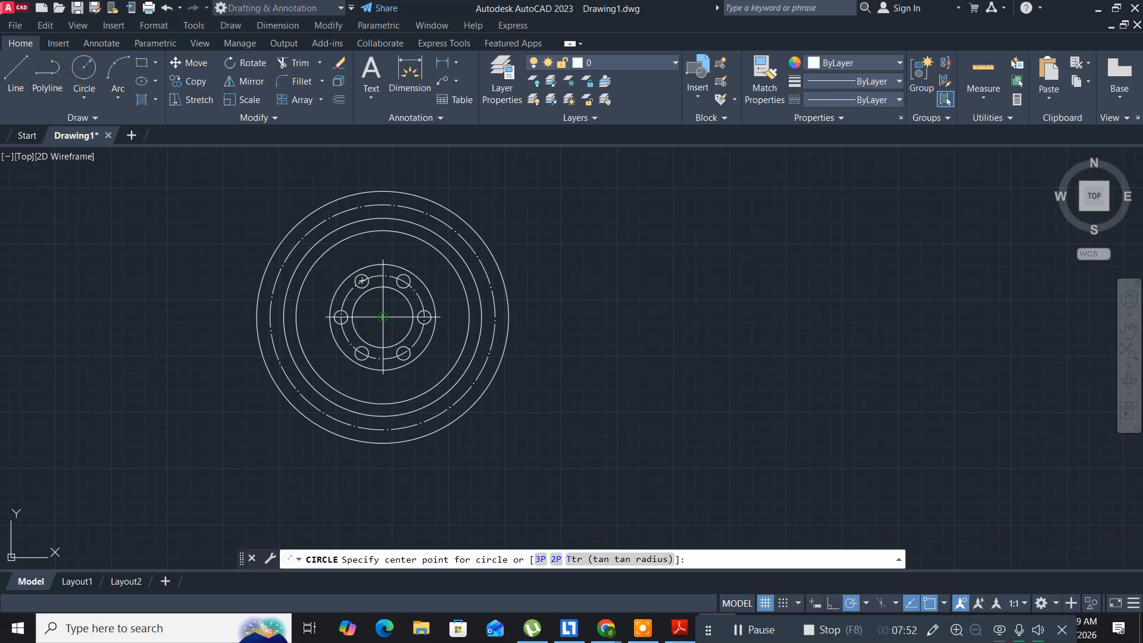
{"action": "left_click", "coordinate": [382, 318]}
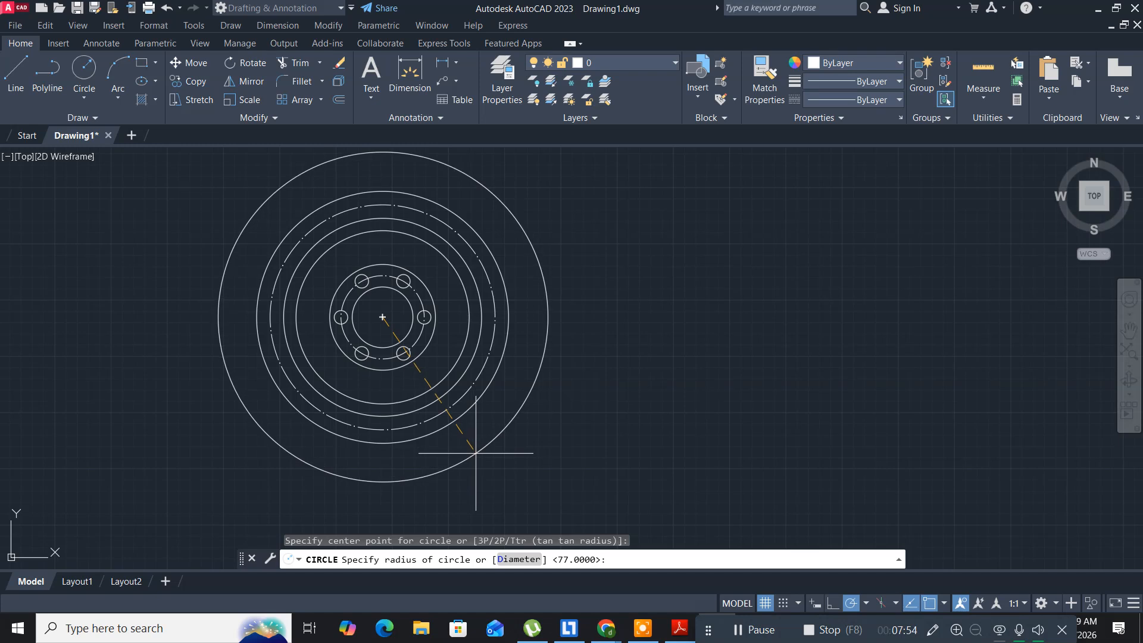
{"action": "type", "text": "123"}
{"action": "key", "text": "Return"}
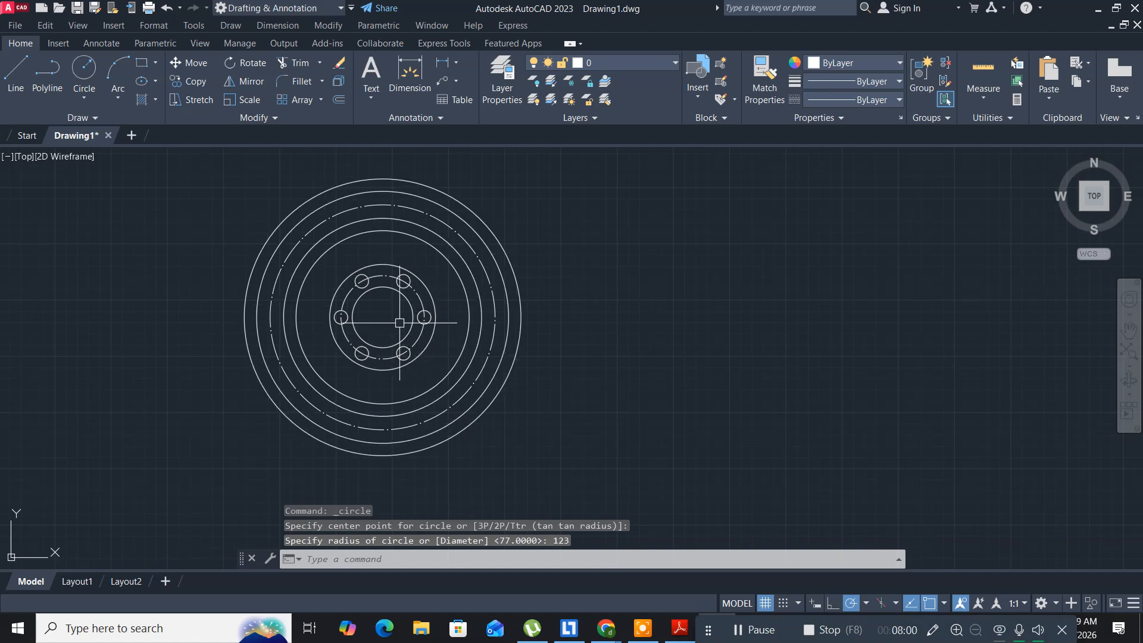
Draw a vertical line from the common circle centre down to the lower quadrant of the 123-radius circle
{"action": "scroll", "coordinate": [381, 331], "scroll_direction": "up", "scroll_amount": 3}
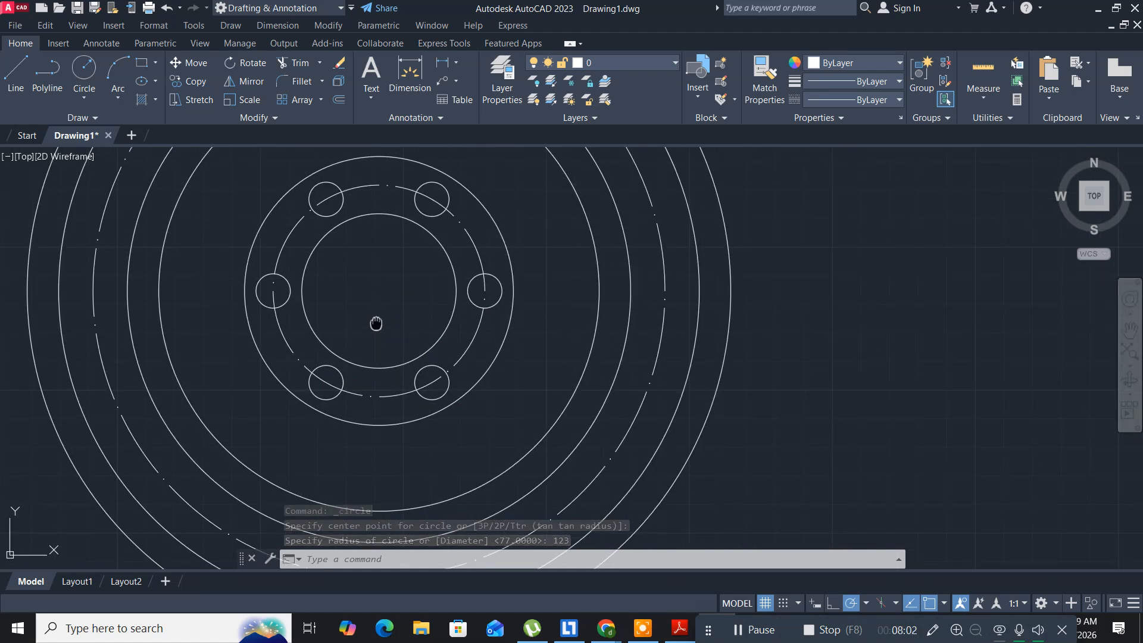
{"action": "mouse_move", "coordinate": [379, 325]}
{"action": "middle_mouse_down"}
{"action": "mouse_move", "coordinate": [362, 257]}
{"action": "mouse_move", "coordinate": [331, 224]}
{"action": "mouse_move", "coordinate": [335, 236]}
{"action": "middle_mouse_up"}
{"action": "scroll", "coordinate": [362, 257], "scroll_direction": "down", "scroll_amount": 2}
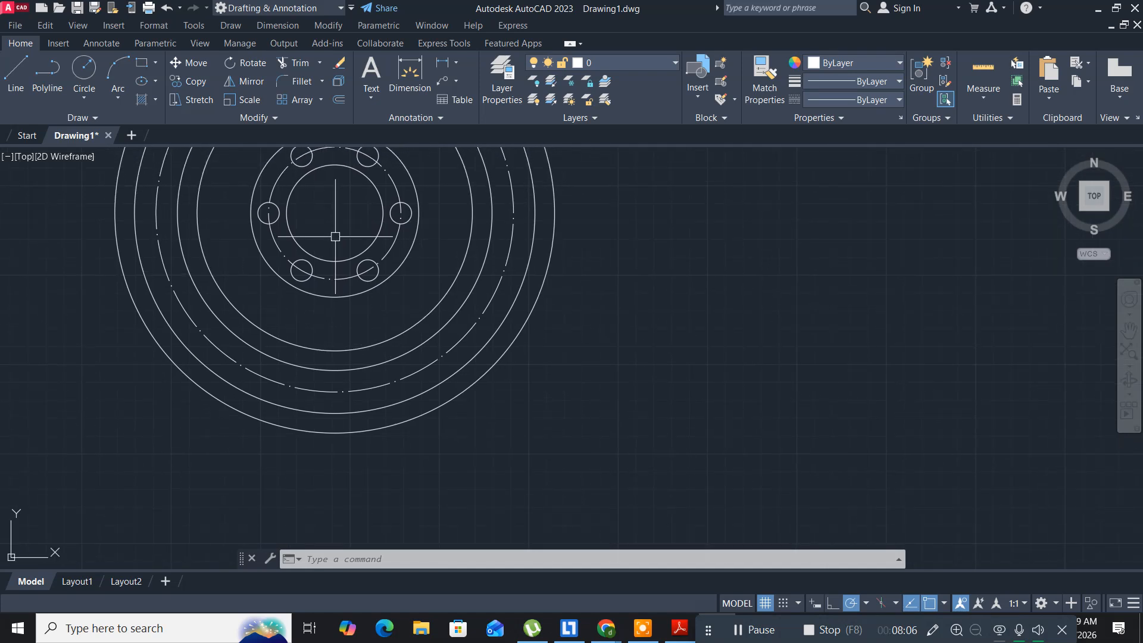
{"action": "left_click", "coordinate": [16, 78]}
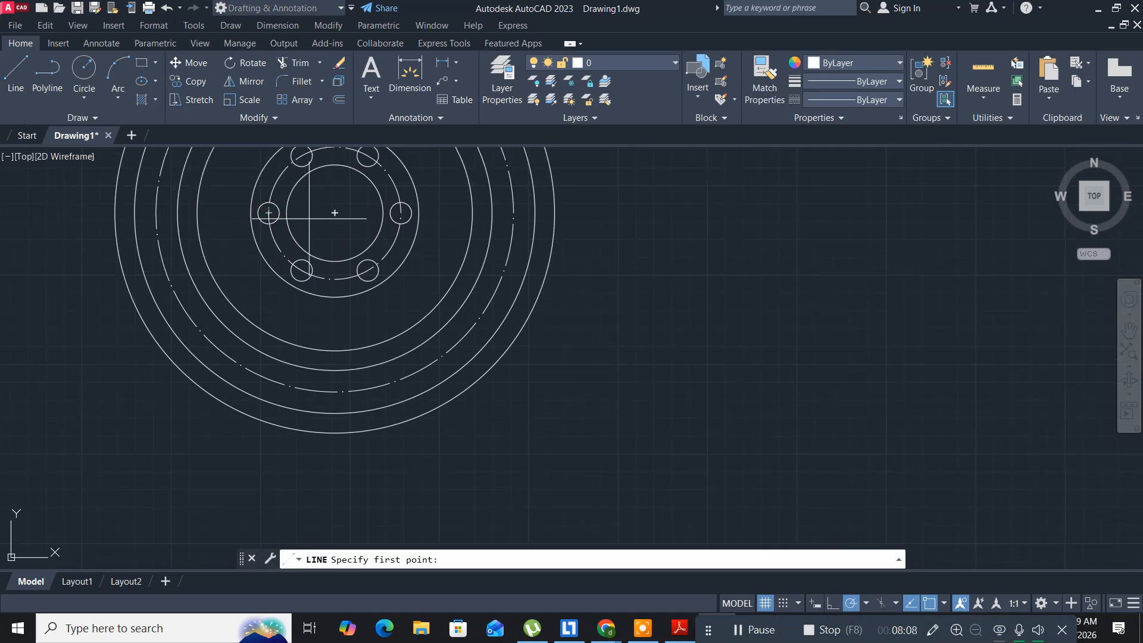
{"action": "left_click", "coordinate": [334, 213]}
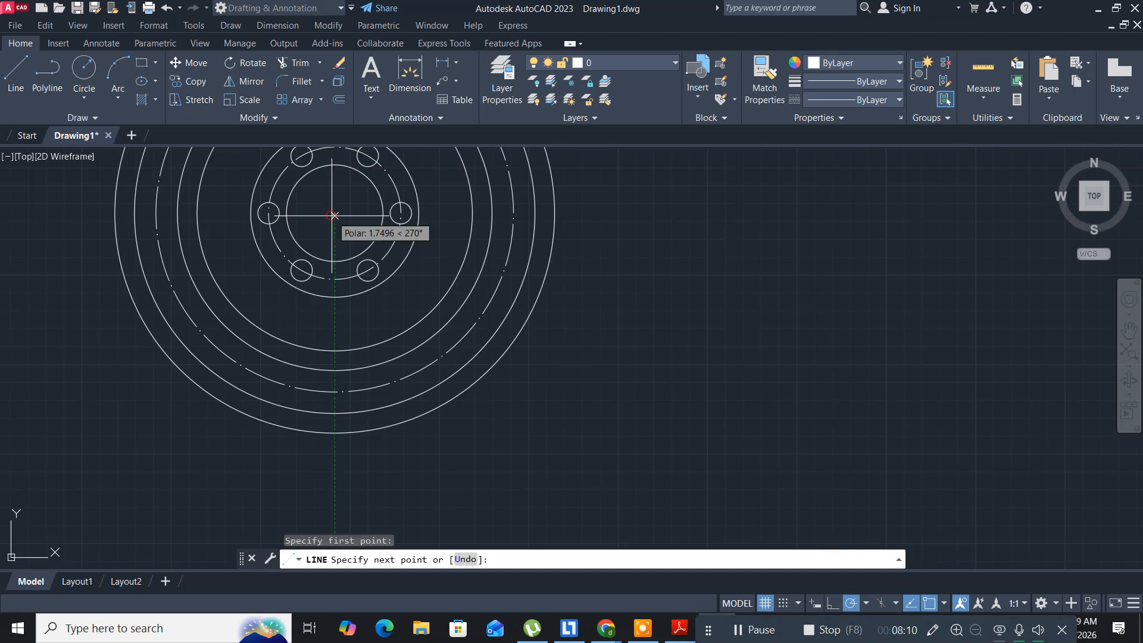
{"action": "left_click", "coordinate": [334, 432]}
{"action": "key", "text": "Return"}
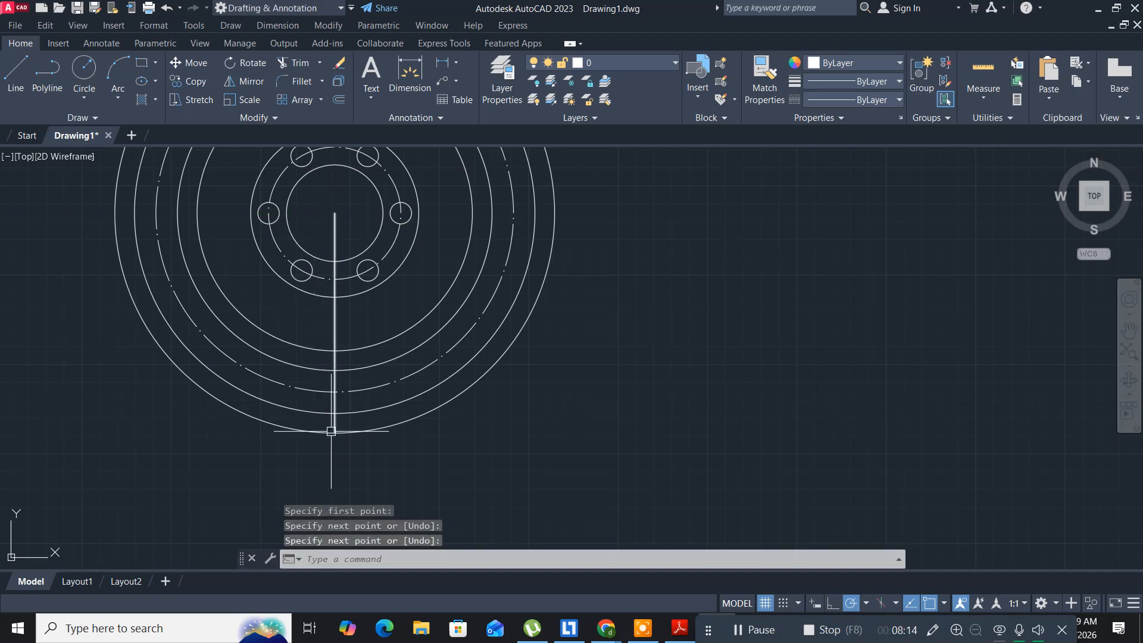
Check the 30° dimension in the exercise PDF and rotate the vertical line 30° about the common circle centre
{"action": "key", "text": "alt+Tab"}
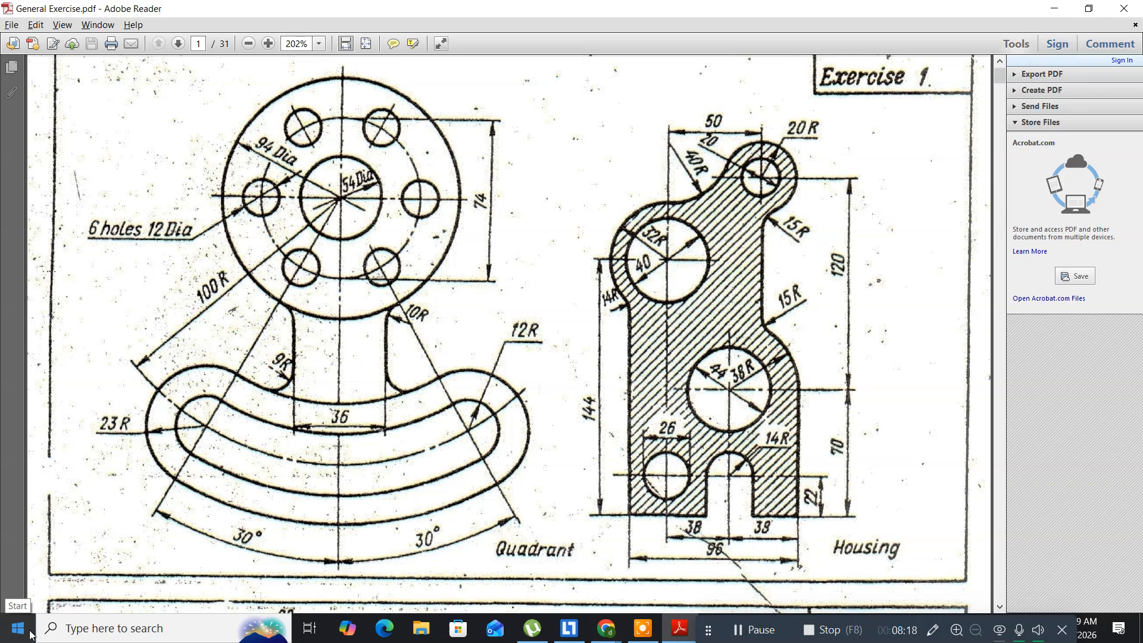
{"action": "key", "text": "alt+Tab"}
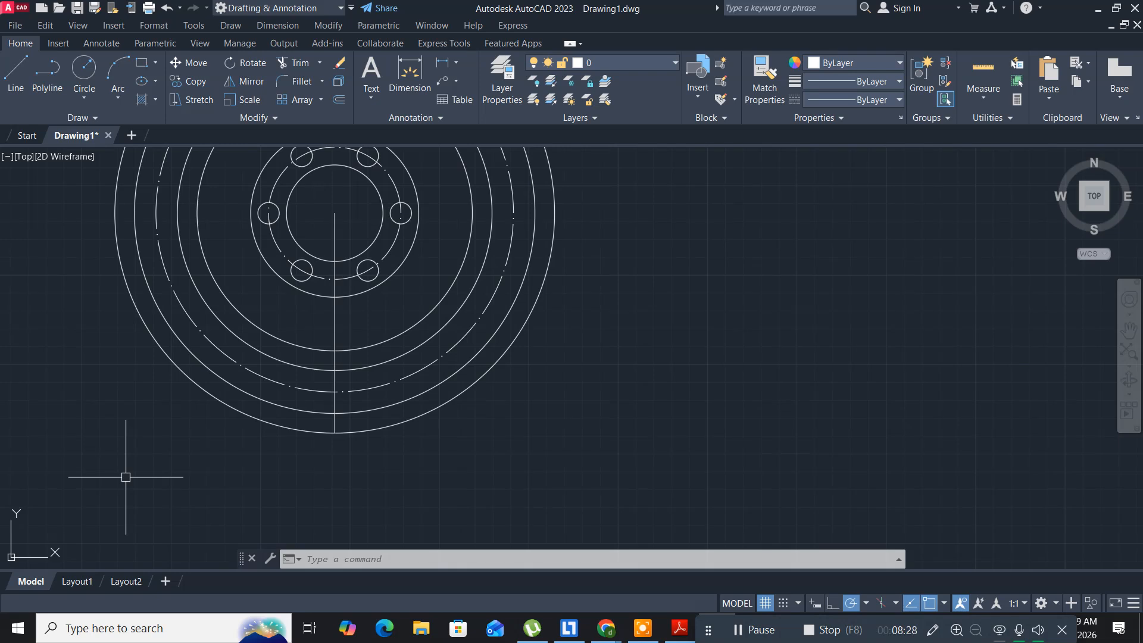
{"action": "type", "text": "ro"}
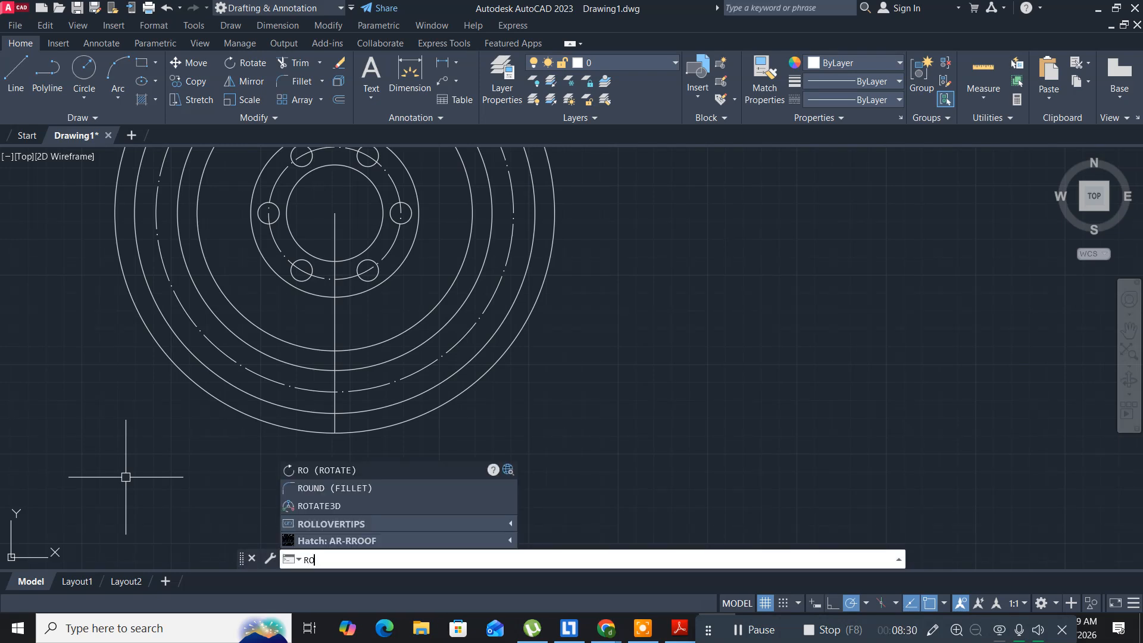
{"action": "key", "text": "Return"}
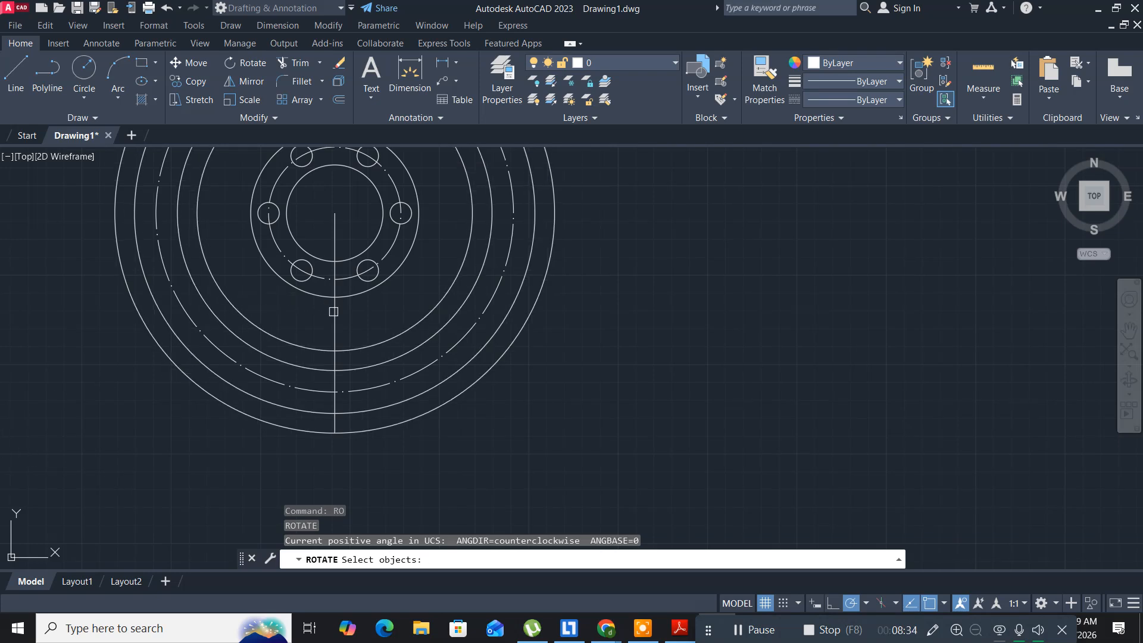
{"action": "left_click", "coordinate": [359, 324]}
{"action": "left_click", "coordinate": [313, 311]}
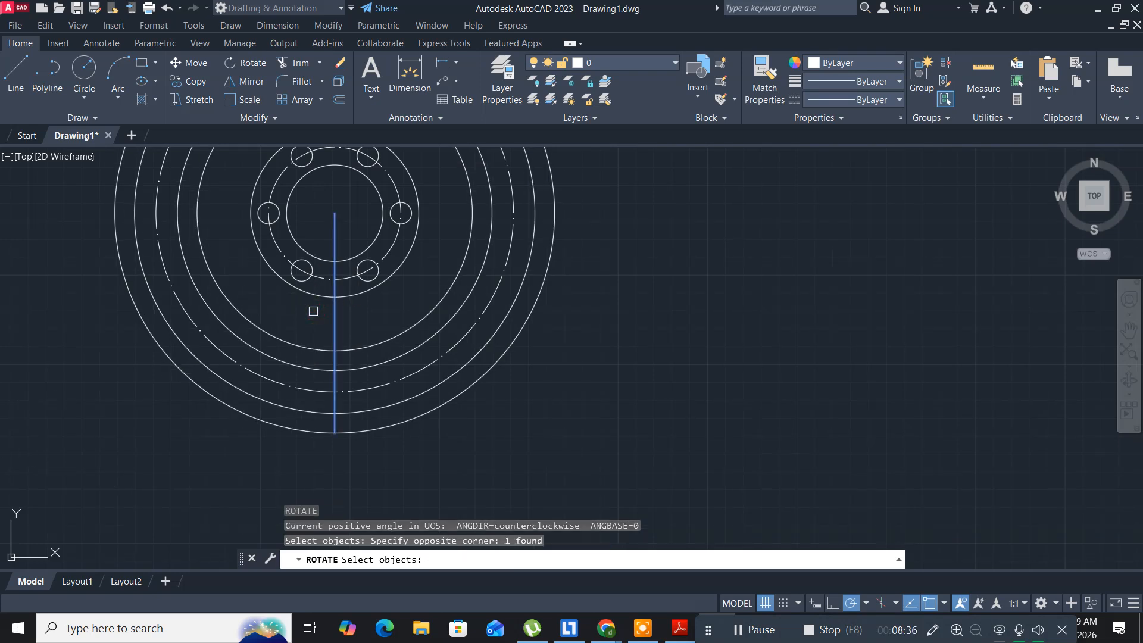
{"action": "key", "text": "Return"}
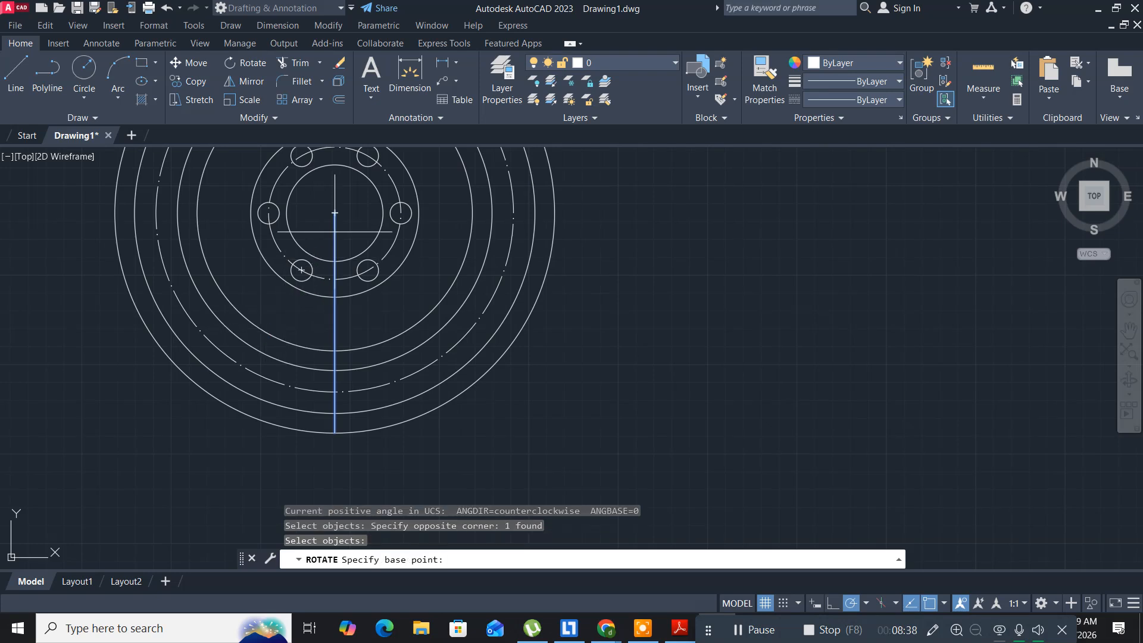
{"action": "left_click", "coordinate": [334, 213]}
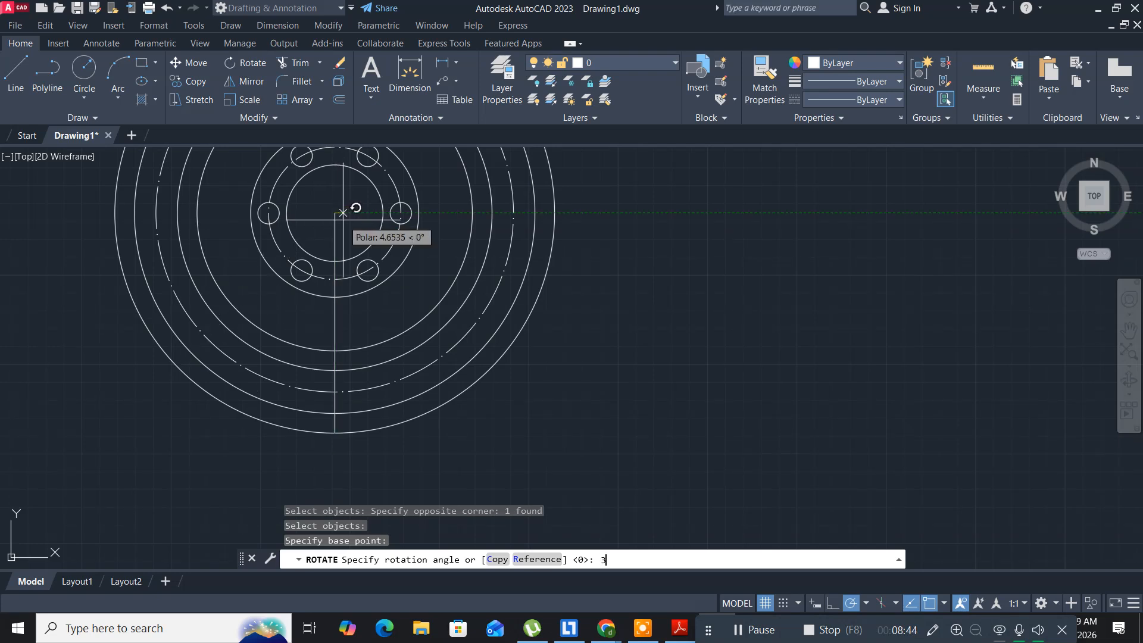
{"action": "type", "text": "30"}
{"action": "key", "text": "Return"}
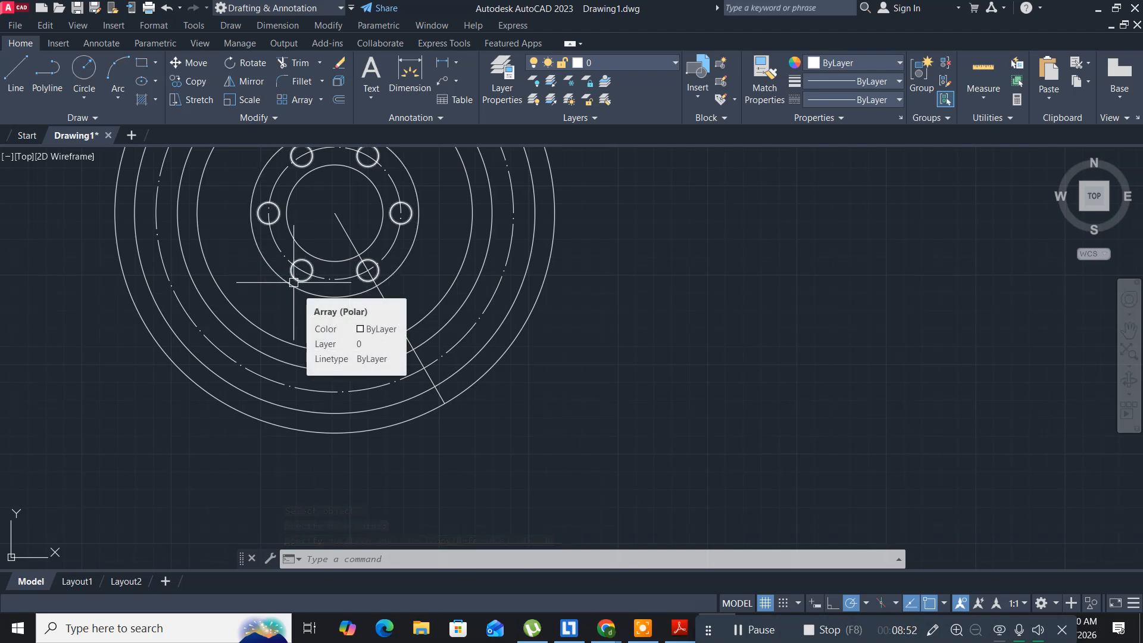
Mirror the angled line across the vertical axis through the common circle centre, keeping the original line
{"action": "type", "text": "MI"}
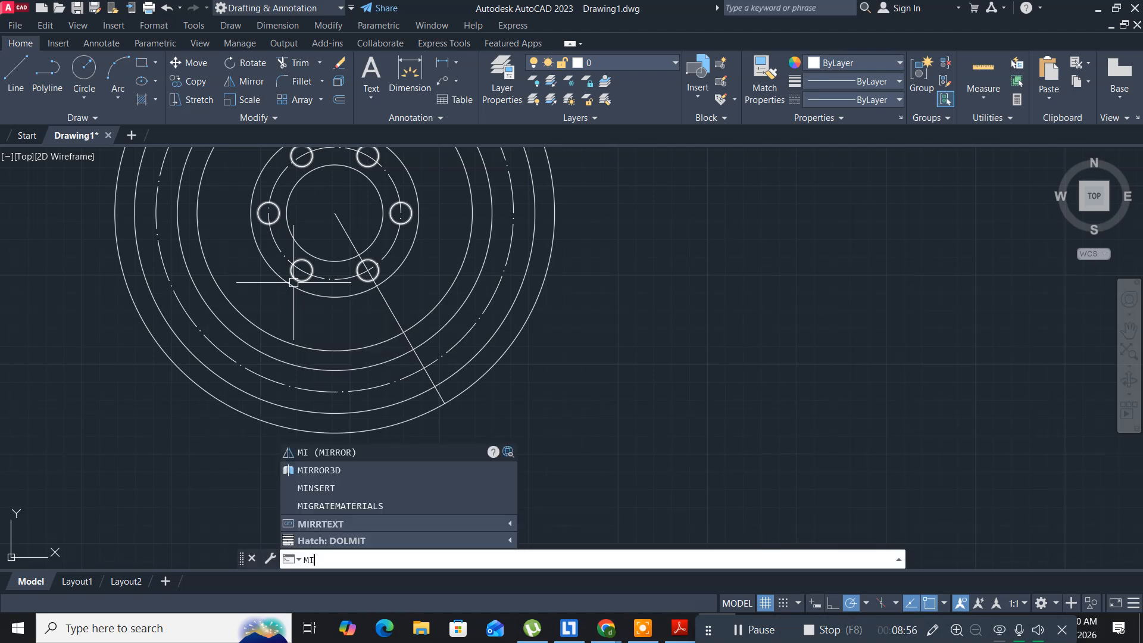
{"action": "key", "text": "Return"}
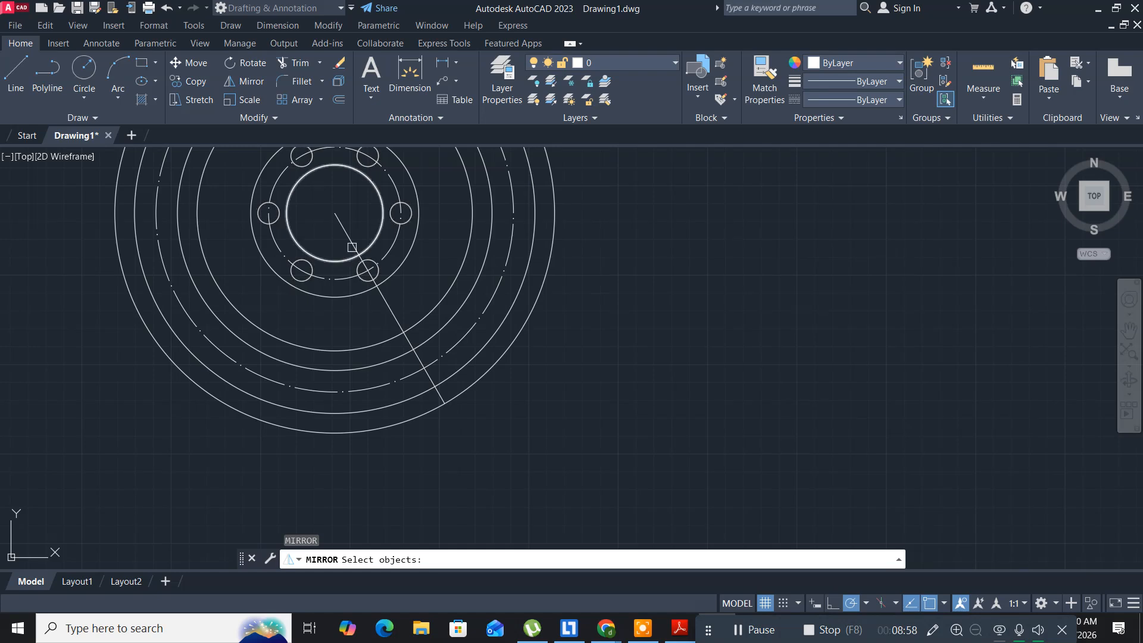
{"action": "left_click", "coordinate": [342, 228]}
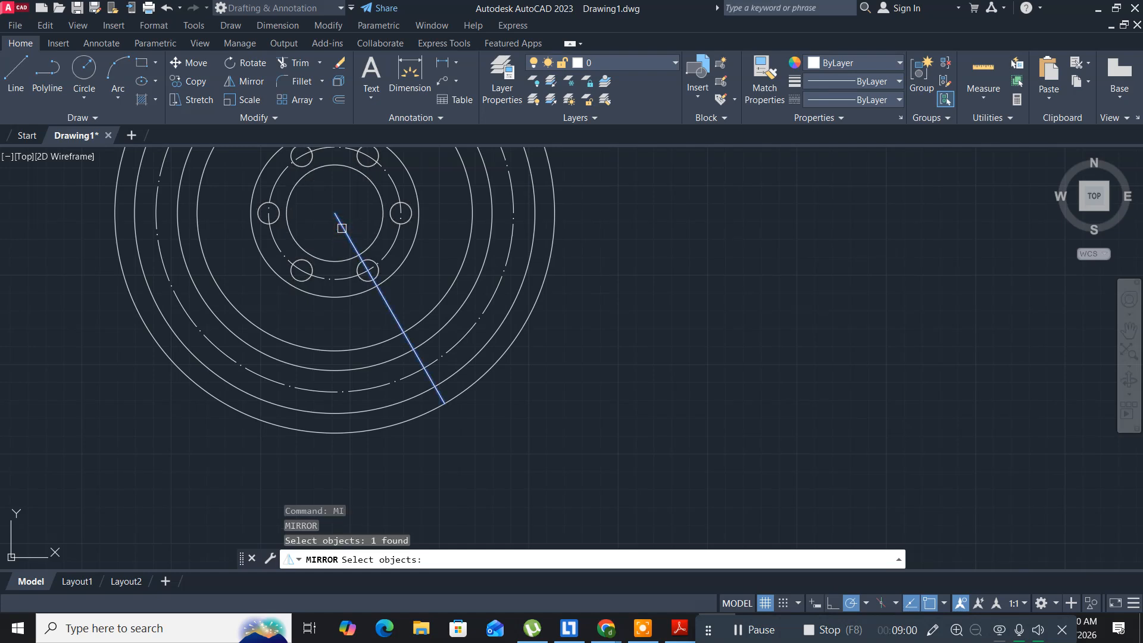
{"action": "key", "text": "Return"}
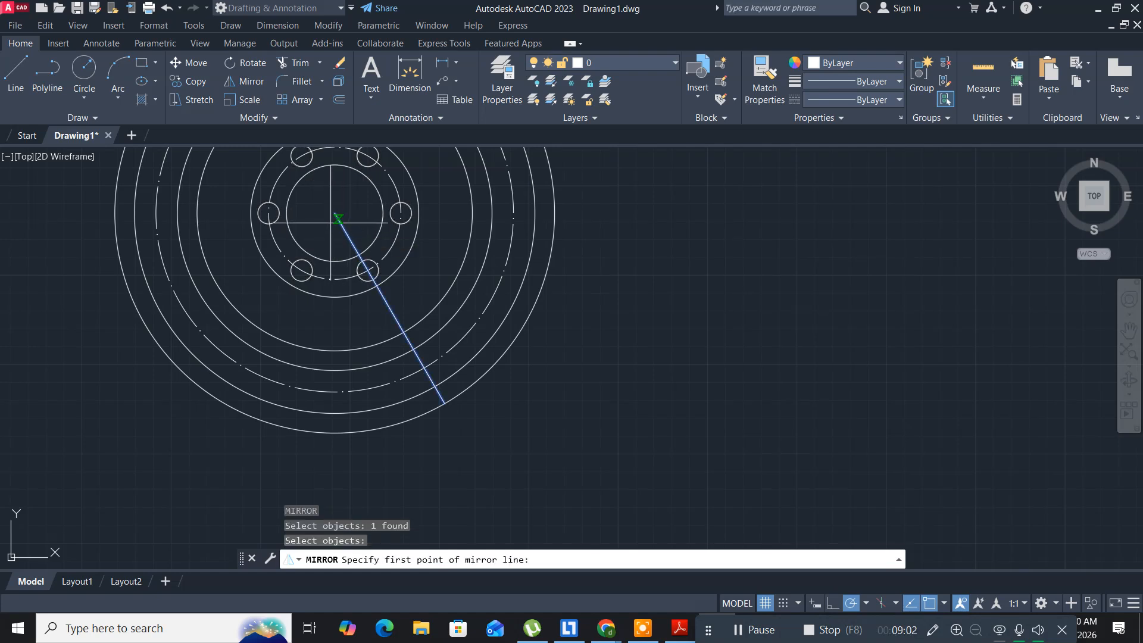
{"action": "left_click", "coordinate": [334, 213]}
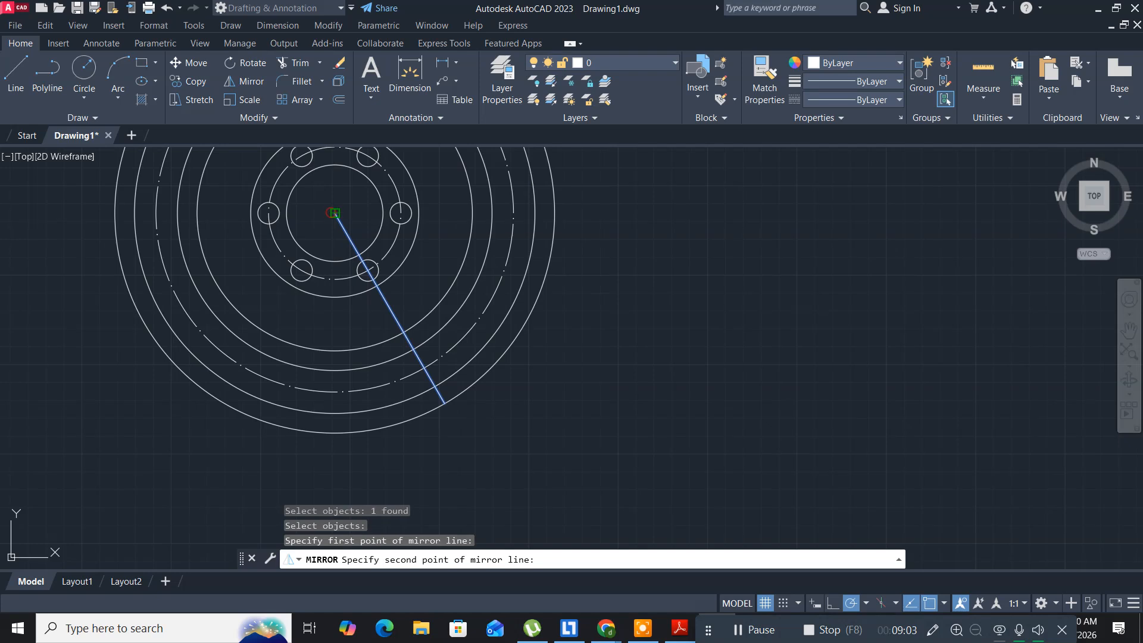
{"action": "left_click", "coordinate": [335, 350]}
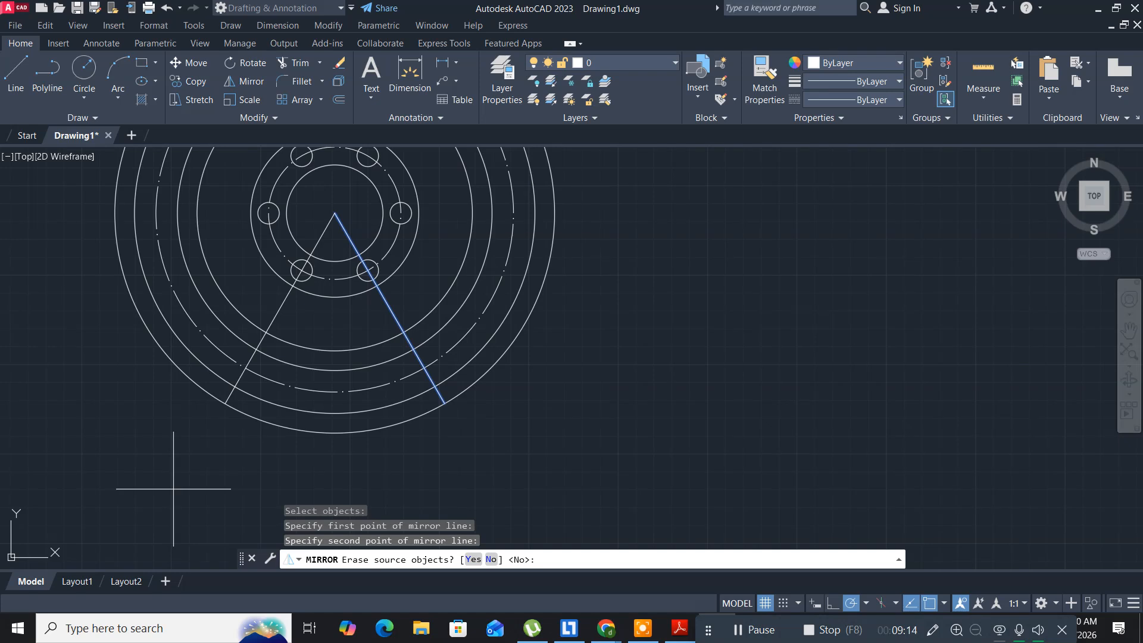
{"action": "key", "text": "Return"}
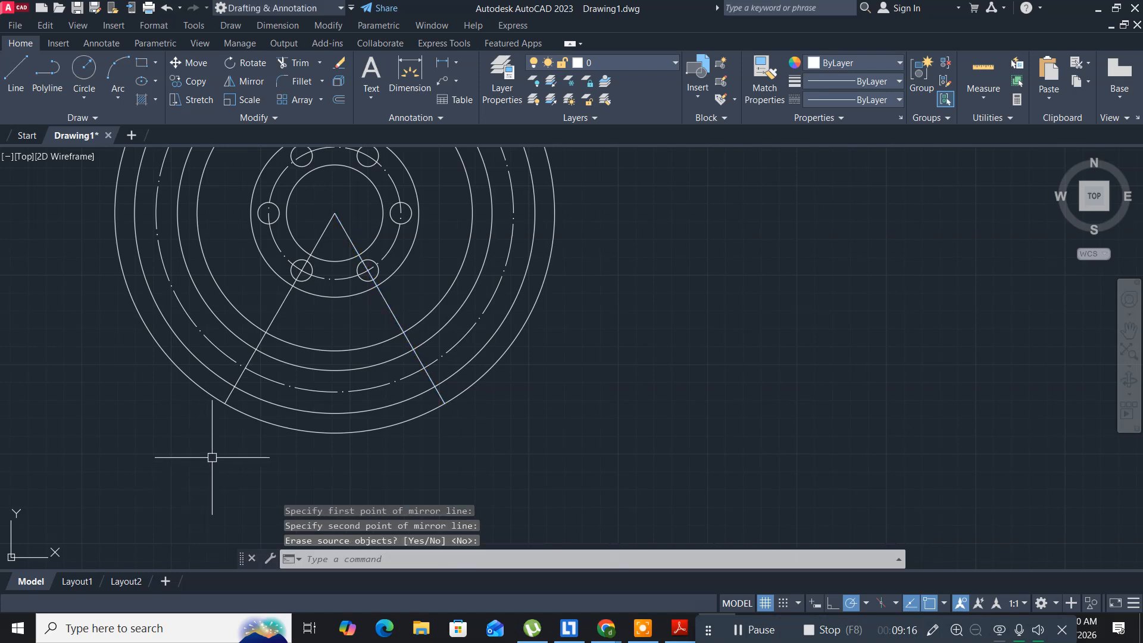
Trim the five large concentric circles outside the two angled lines, leaving only the lower arcs between them
{"action": "mouse_move", "coordinate": [429, 287]}
{"action": "middle_mouse_down"}
{"action": "mouse_move", "coordinate": [464, 334]}
{"action": "mouse_move", "coordinate": [470, 365]}
{"action": "middle_mouse_up"}
{"action": "type", "text": "tr"}
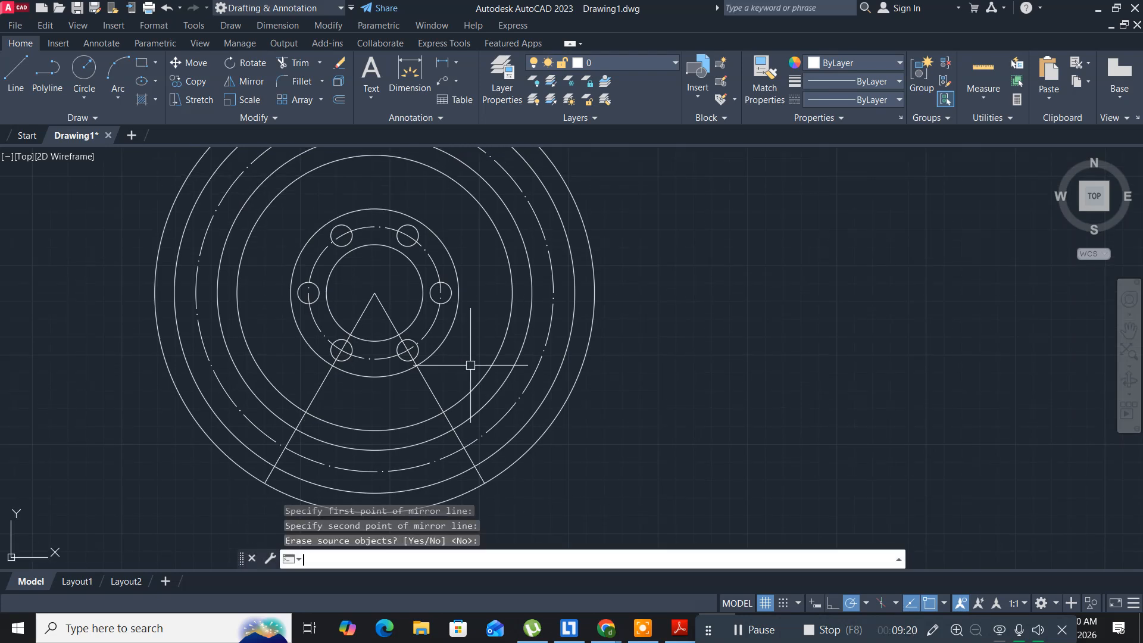
{"action": "key", "text": "Return"}
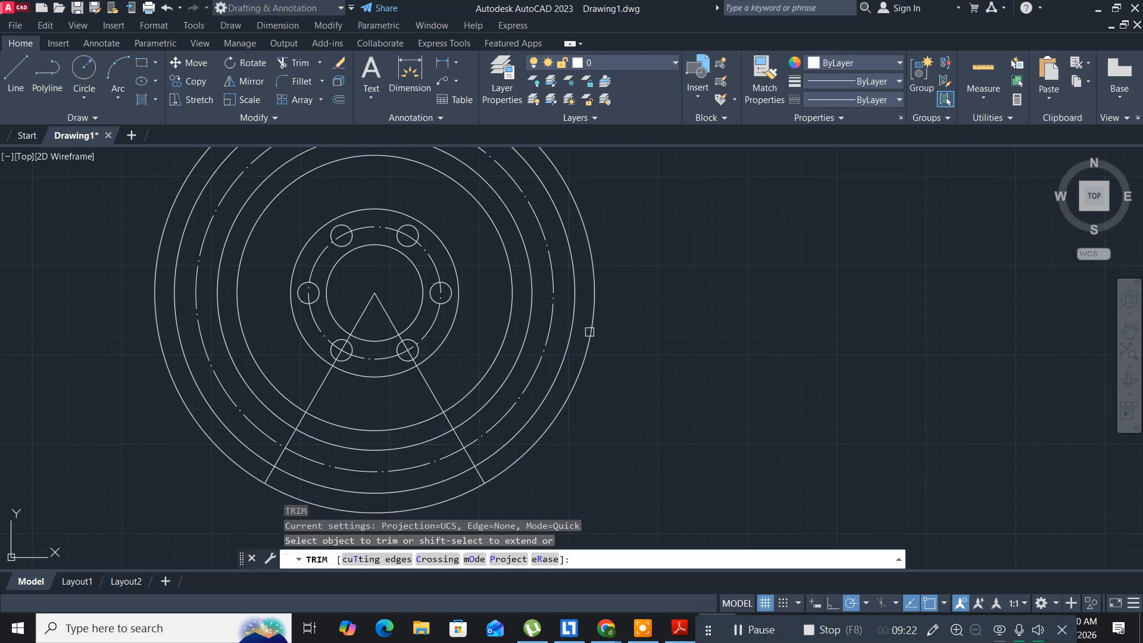
{"action": "left_click_drag", "start_coordinate": [618, 361], "coordinate": [496, 292]}
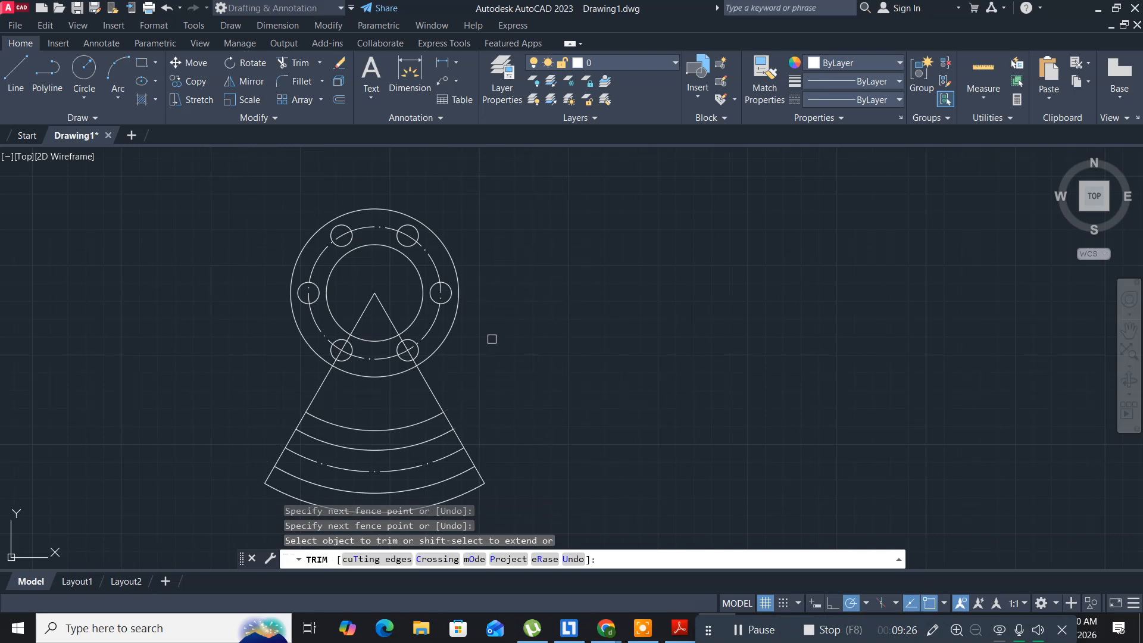
{"action": "key", "text": "Escape"}
Delete both angled construction lines running from the common circle centre
{"action": "left_click", "coordinate": [460, 377]}
{"action": "left_click", "coordinate": [411, 396]}
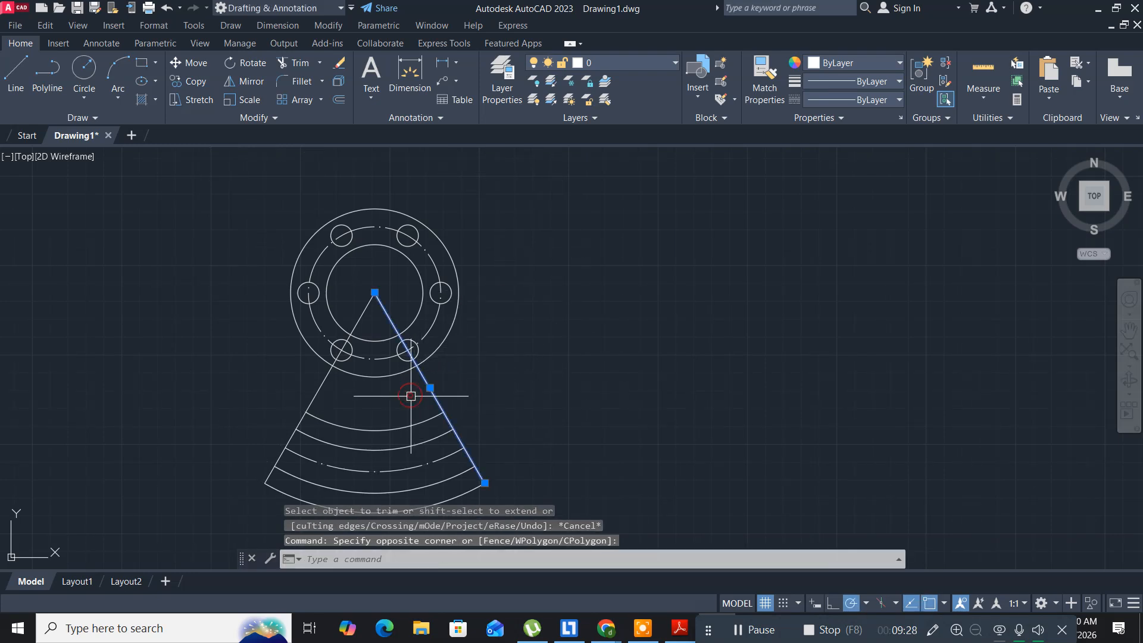
{"action": "key", "text": "Delete"}
{"action": "left_click", "coordinate": [341, 396]}
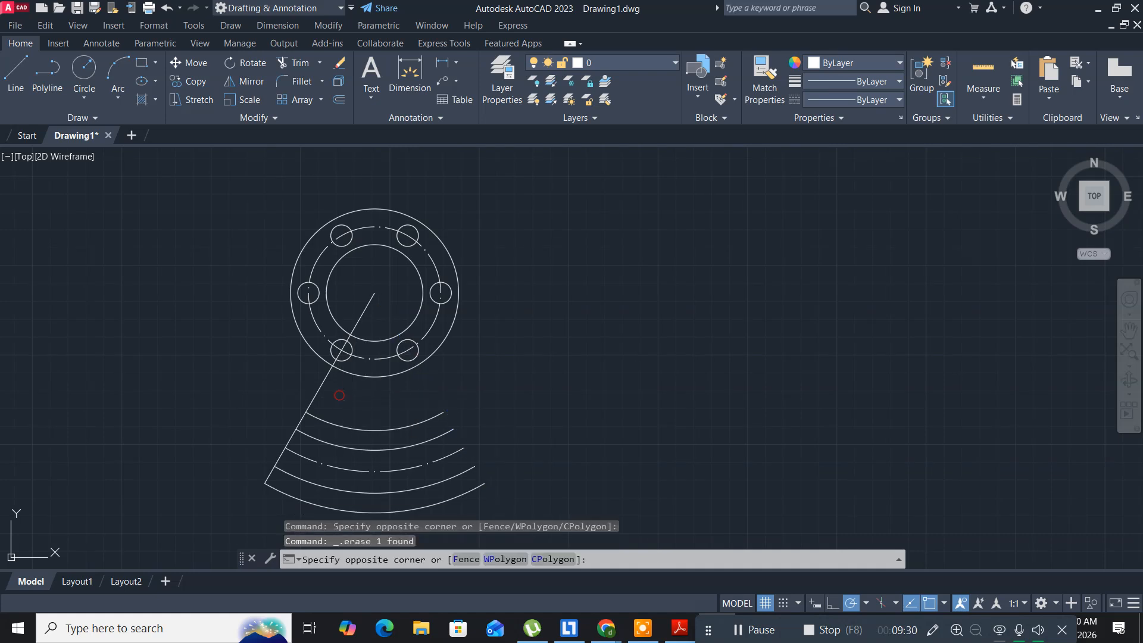
{"action": "left_click", "coordinate": [302, 384]}
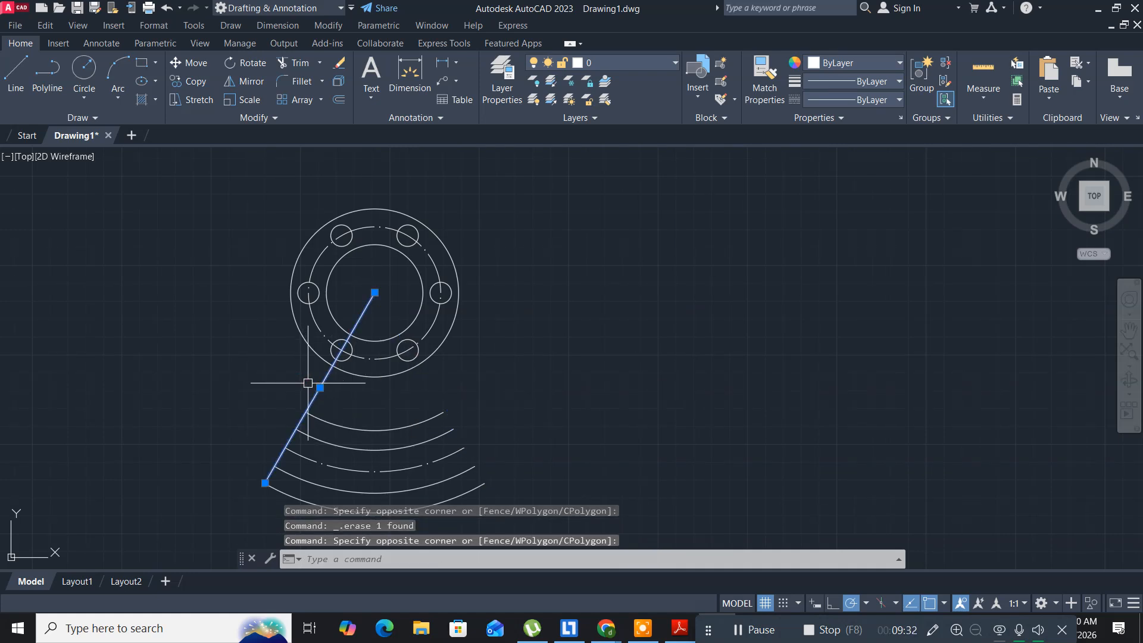
{"action": "key", "text": "Delete"}
Draw a 12-radius circle centred on the right end of the dash-dot centreline arc for the slot end
{"action": "middle_click_drag", "start_coordinate": [421, 395], "coordinate": [424, 361]}
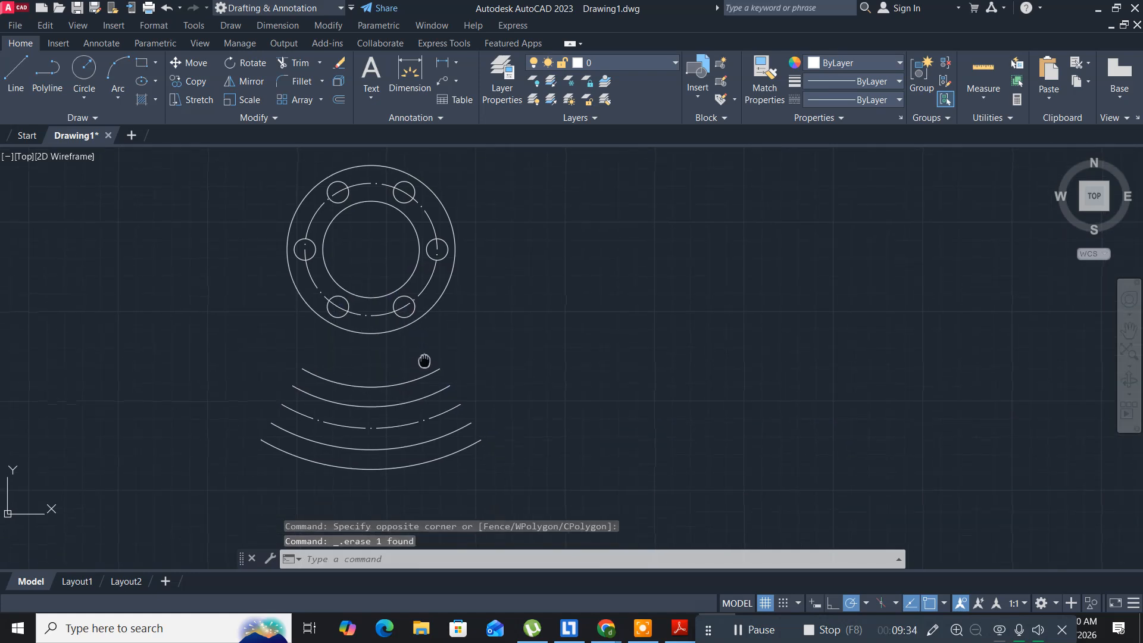
{"action": "left_click", "coordinate": [88, 67]}
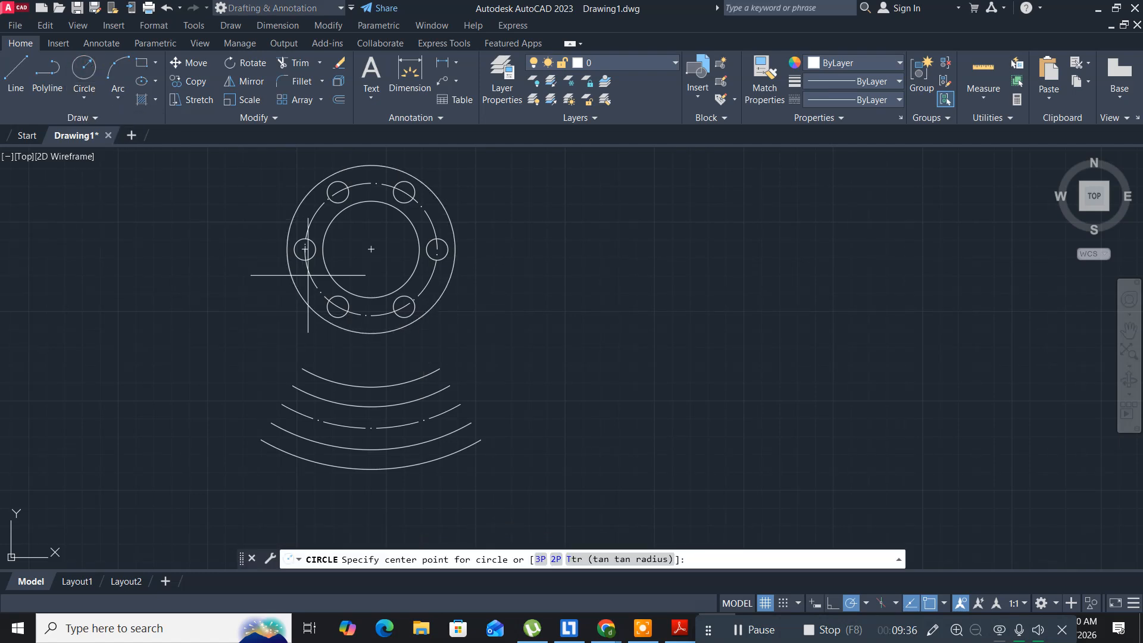
{"action": "left_click", "coordinate": [460, 404]}
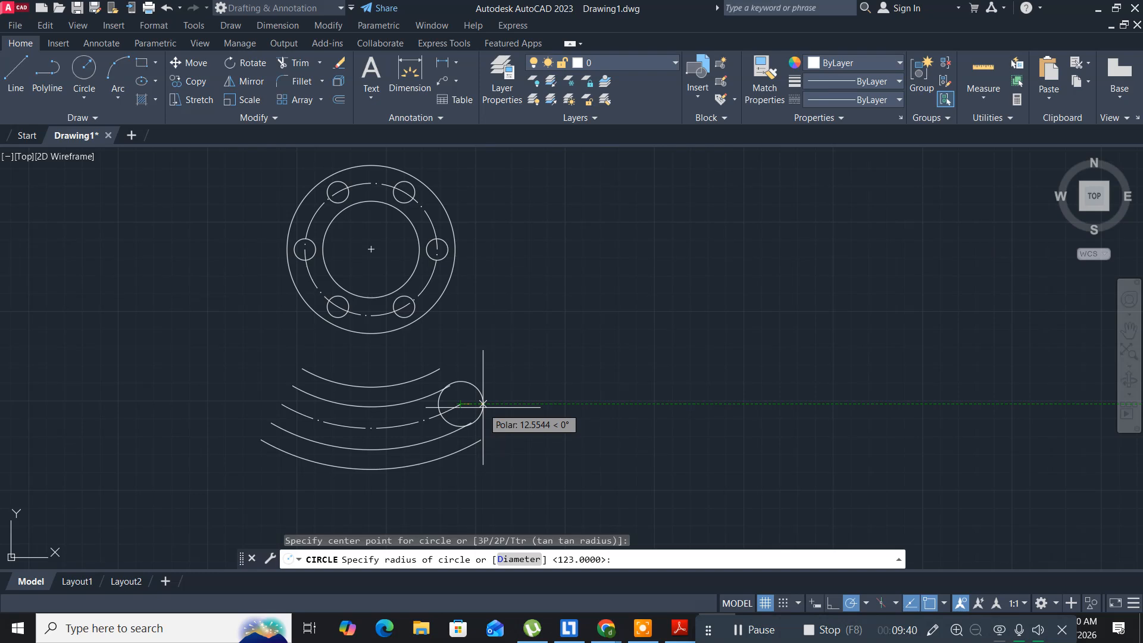
{"action": "type", "text": "12"}
{"action": "key", "text": "Return"}
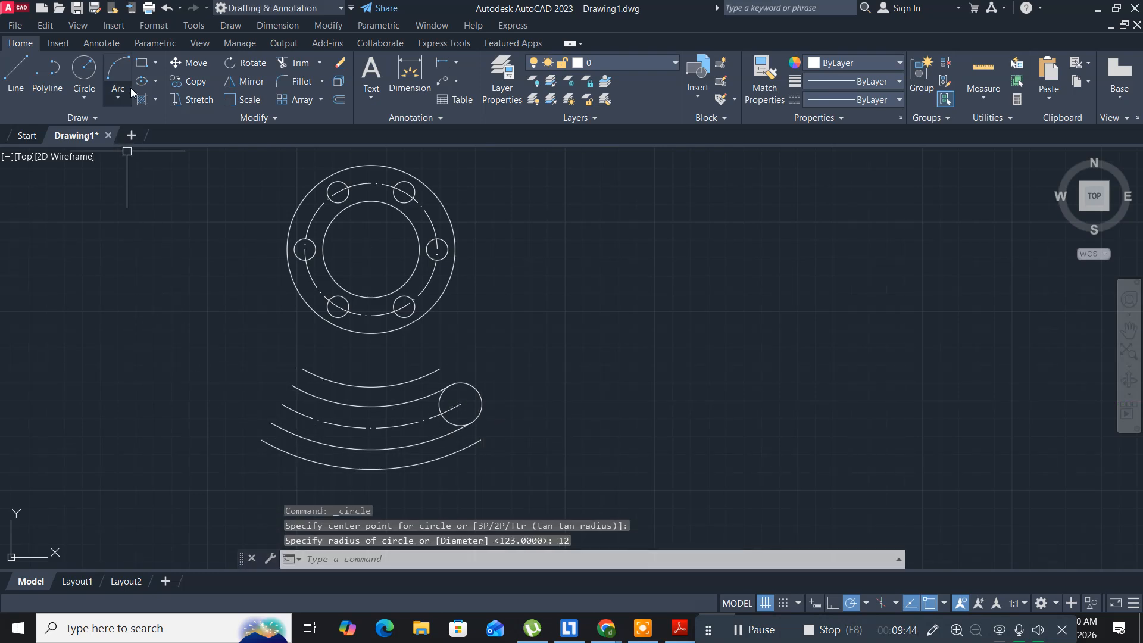
Draw a concentric 23-radius circle around the 12-radius slot-end circle for the body's rounded end
{"action": "left_click", "coordinate": [86, 66]}
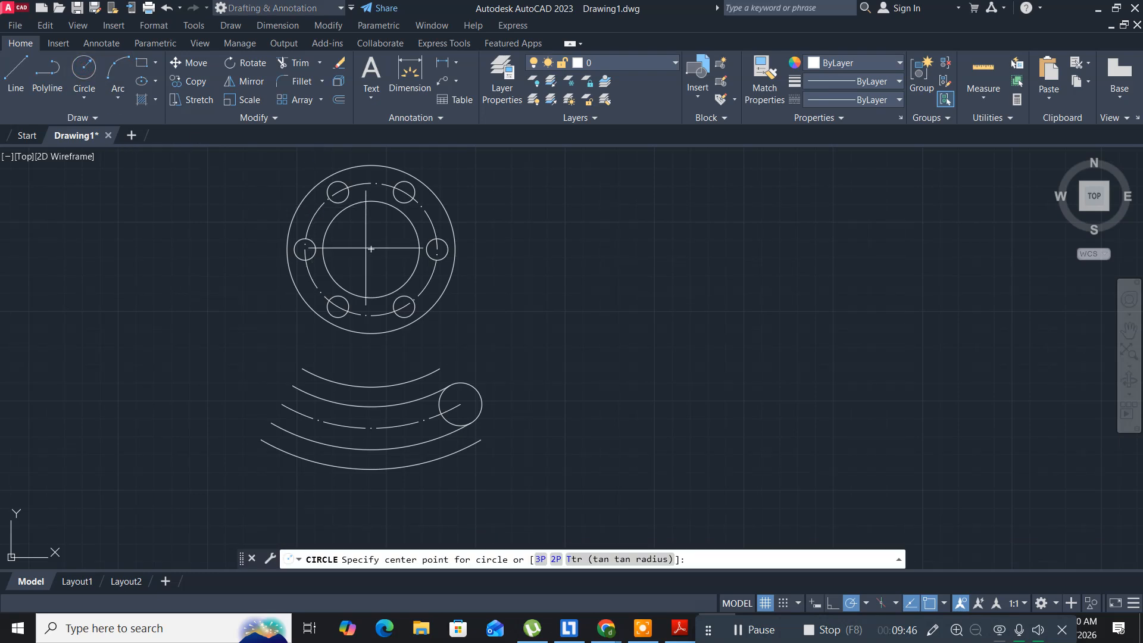
{"action": "left_click", "coordinate": [460, 403]}
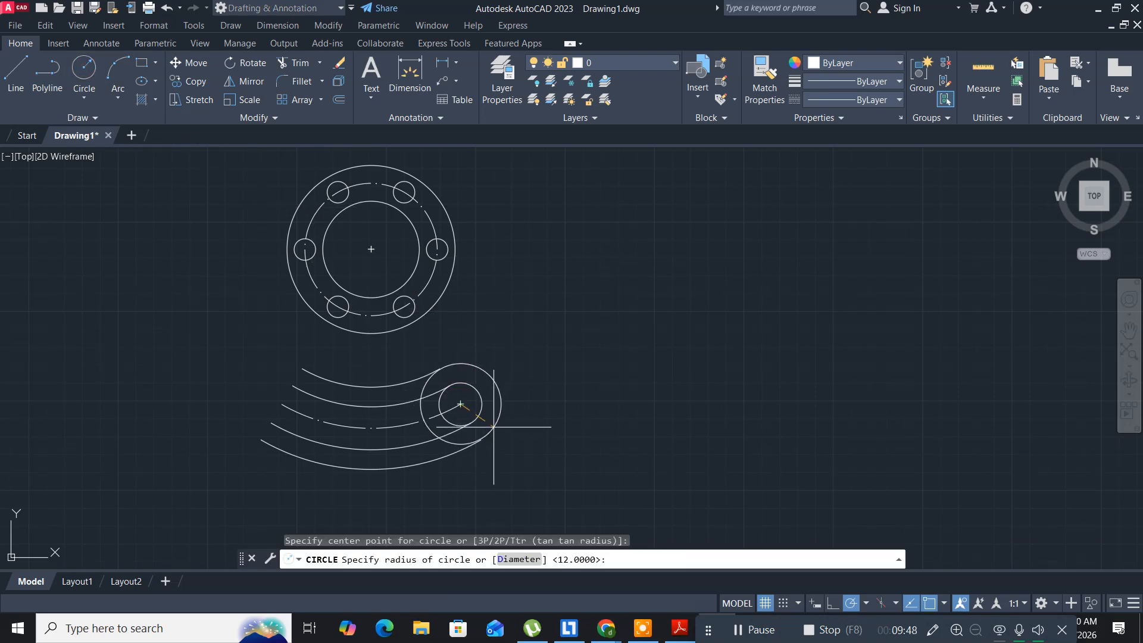
{"action": "type", "text": "23"}
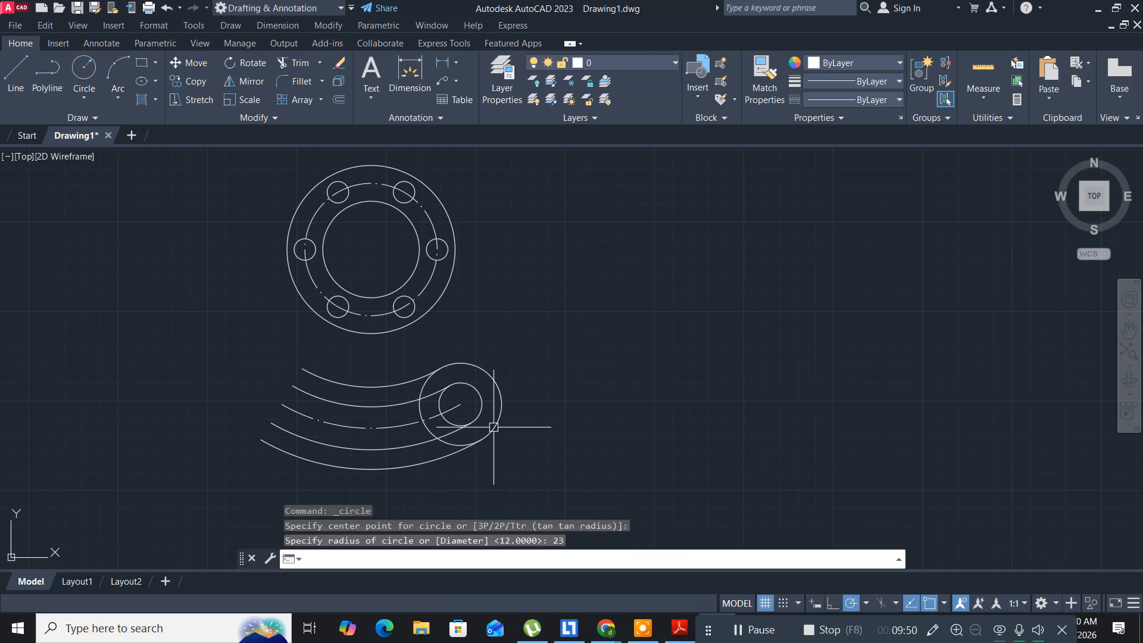
{"action": "key", "text": "Return"}
Trim the inward portions of the 12- and 23-radius circles so they form rounded right ends of the slot and body
{"action": "scroll", "coordinate": [467, 426], "scroll_direction": "up", "scroll_amount": 4}
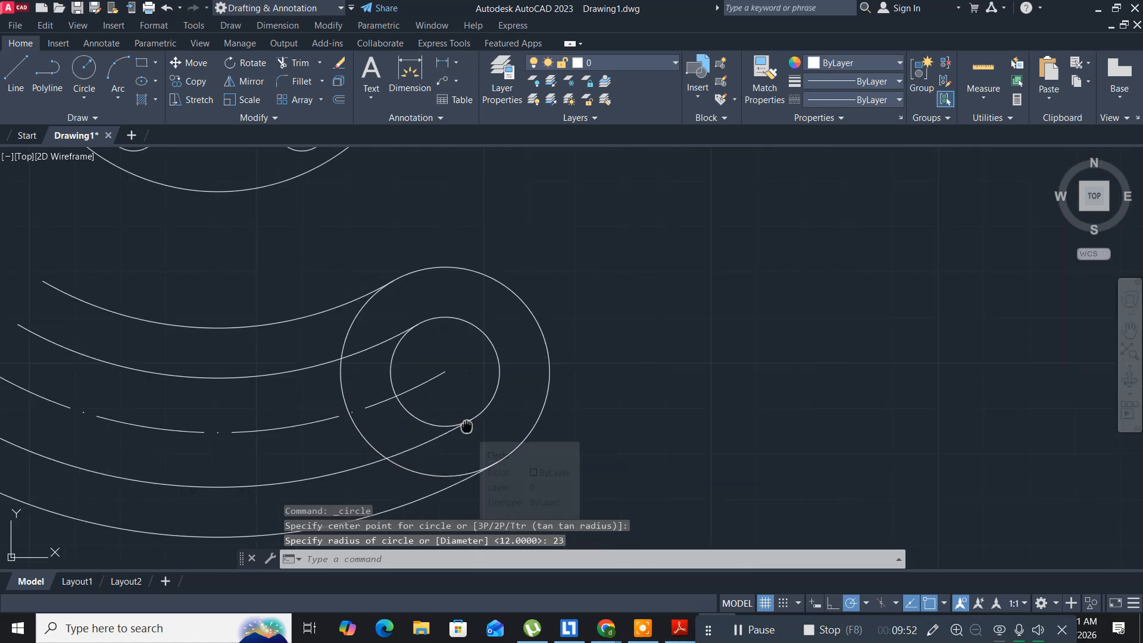
{"action": "middle_click_drag", "start_coordinate": [466, 426], "coordinate": [488, 348]}
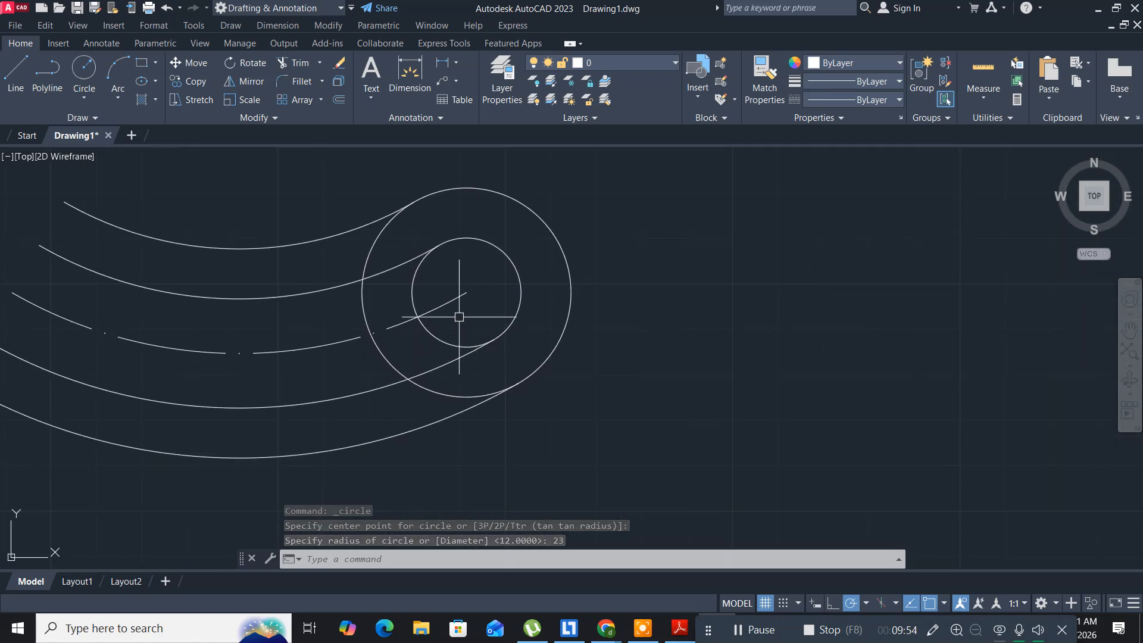
{"action": "type", "text": "tr"}
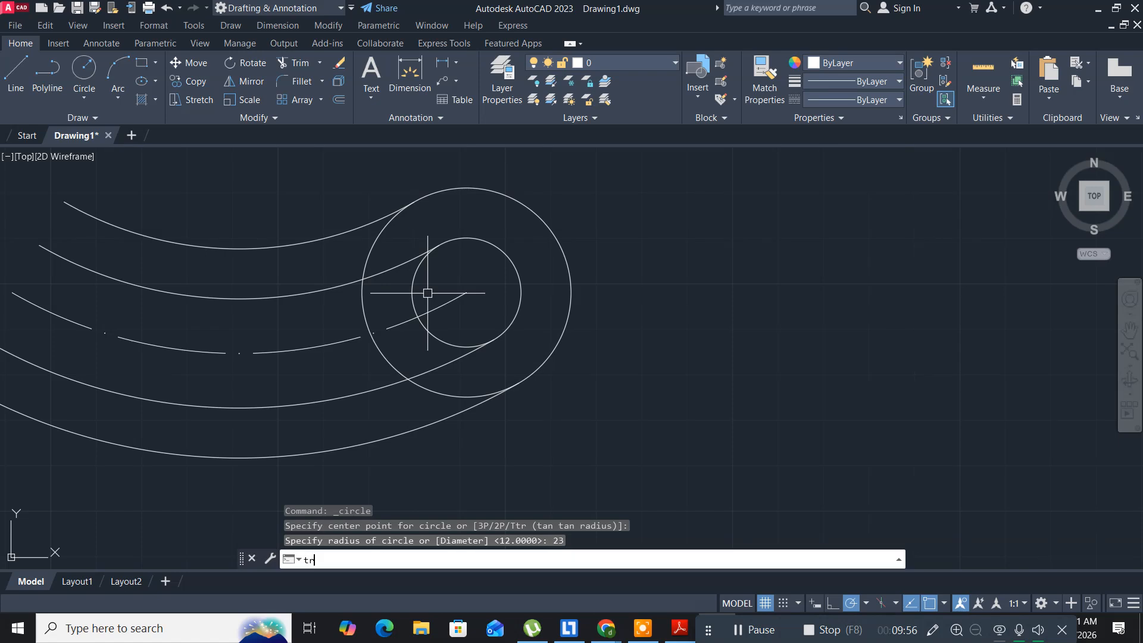
{"action": "key", "text": "Return"}
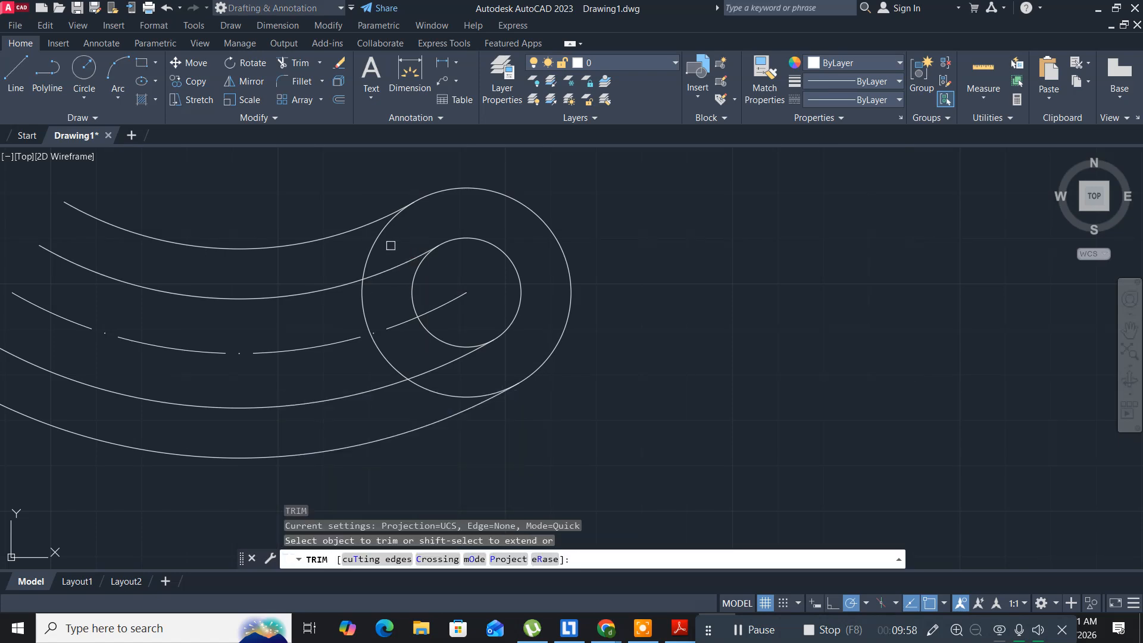
{"action": "left_click_drag", "start_coordinate": [393, 248], "coordinate": [337, 257]}
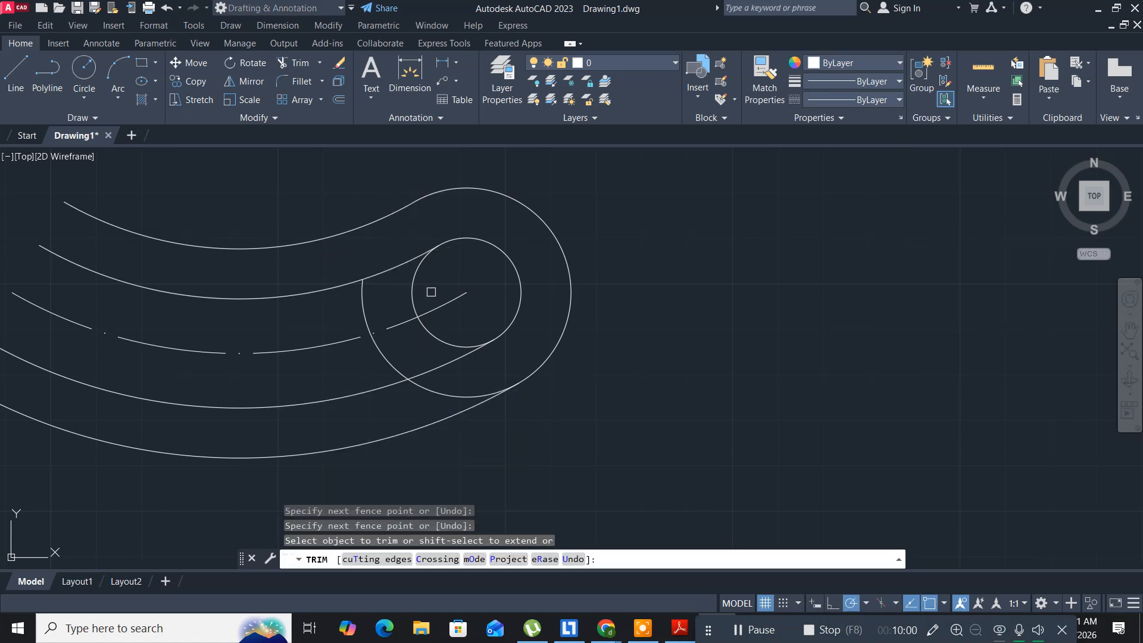
{"action": "mouse_move", "coordinate": [430, 292]}
{"action": "left_mouse_down"}
{"action": "mouse_move", "coordinate": [410, 286]}
{"action": "mouse_move", "coordinate": [357, 323]}
{"action": "left_mouse_up"}
{"action": "mouse_move", "coordinate": [455, 345]}
{"action": "left_mouse_down"}
{"action": "mouse_move", "coordinate": [395, 344]}
{"action": "mouse_move", "coordinate": [382, 365]}
{"action": "left_mouse_up"}
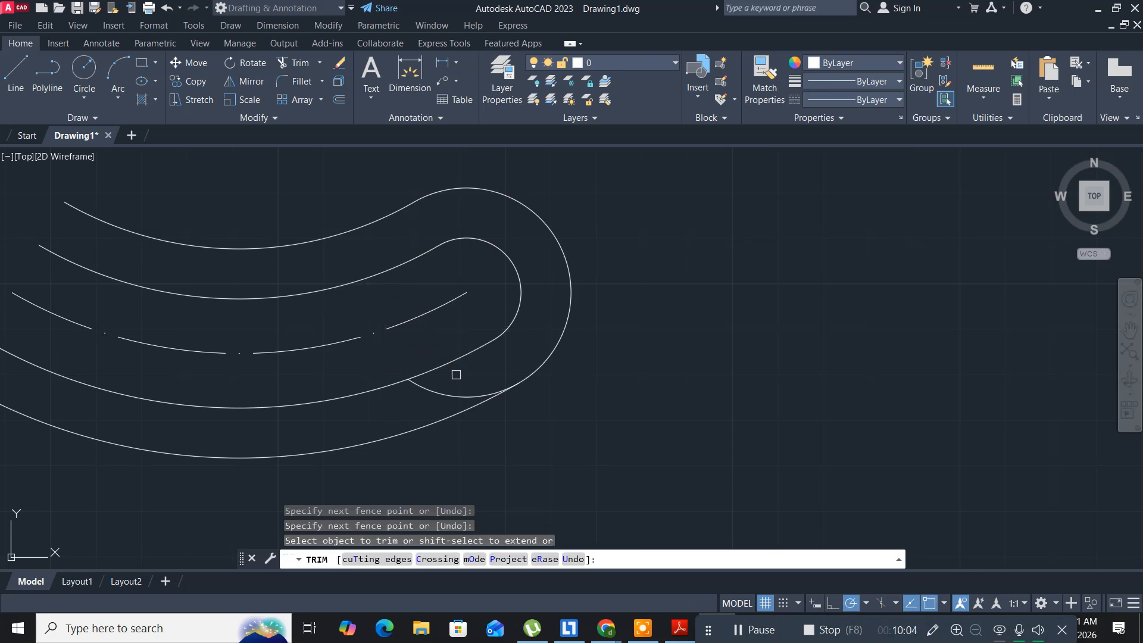
{"action": "mouse_move", "coordinate": [456, 375]}
{"action": "left_mouse_down"}
{"action": "mouse_move", "coordinate": [438, 395]}
{"action": "mouse_move", "coordinate": [469, 397]}
{"action": "left_mouse_up"}
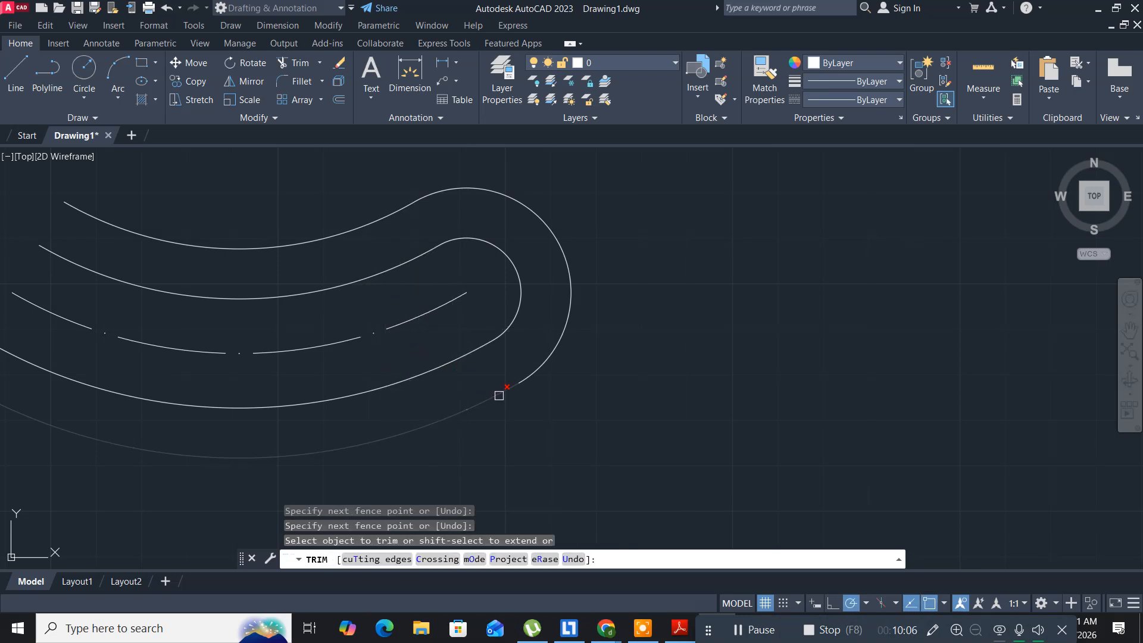
Mirror the two rounded right-end arcs of the slot and body about the figure's vertical centreline, keeping the source arcs
{"action": "key", "text": "Escape"}
{"action": "scroll", "coordinate": [491, 360], "scroll_direction": "down", "scroll_amount": 4}
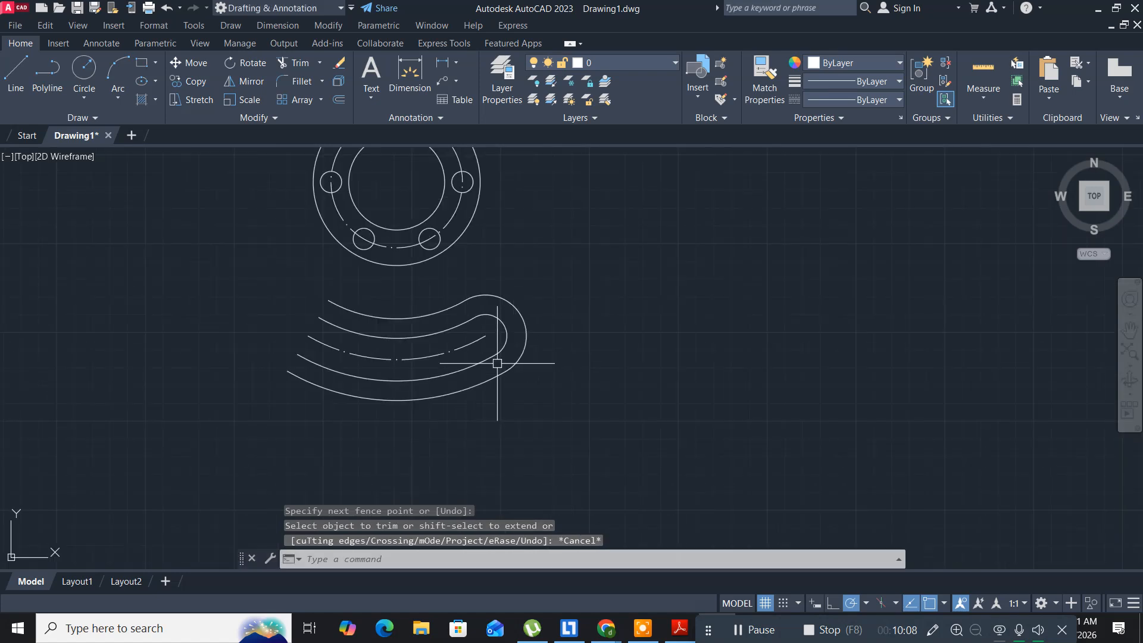
{"action": "middle_click_drag", "start_coordinate": [489, 353], "coordinate": [492, 364]}
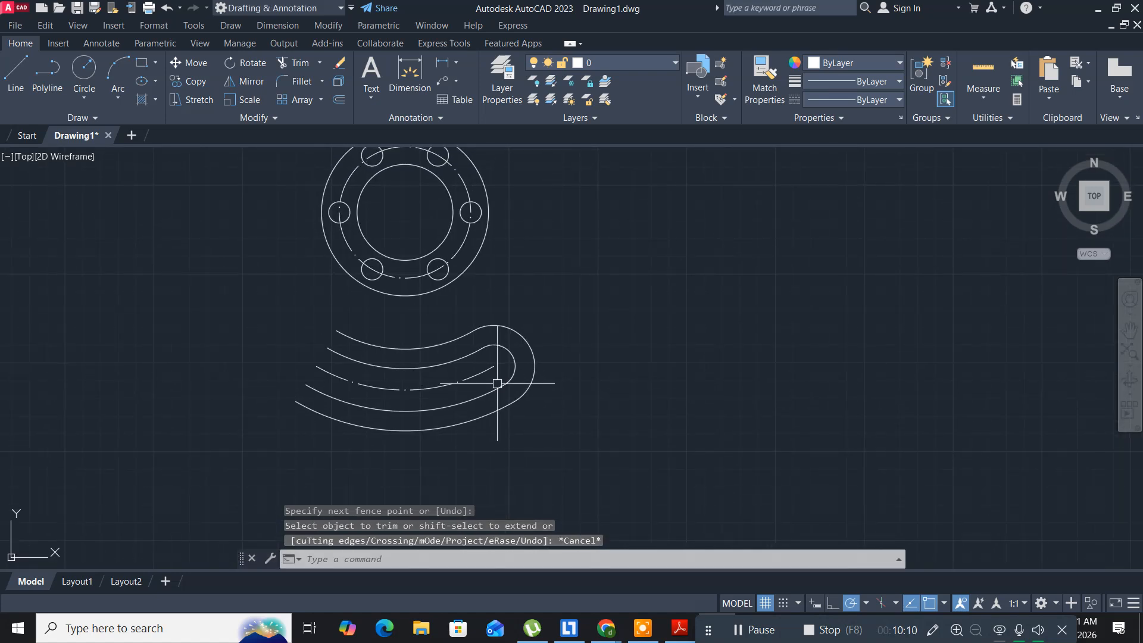
{"action": "scroll", "coordinate": [499, 383], "scroll_direction": "up", "scroll_amount": 2}
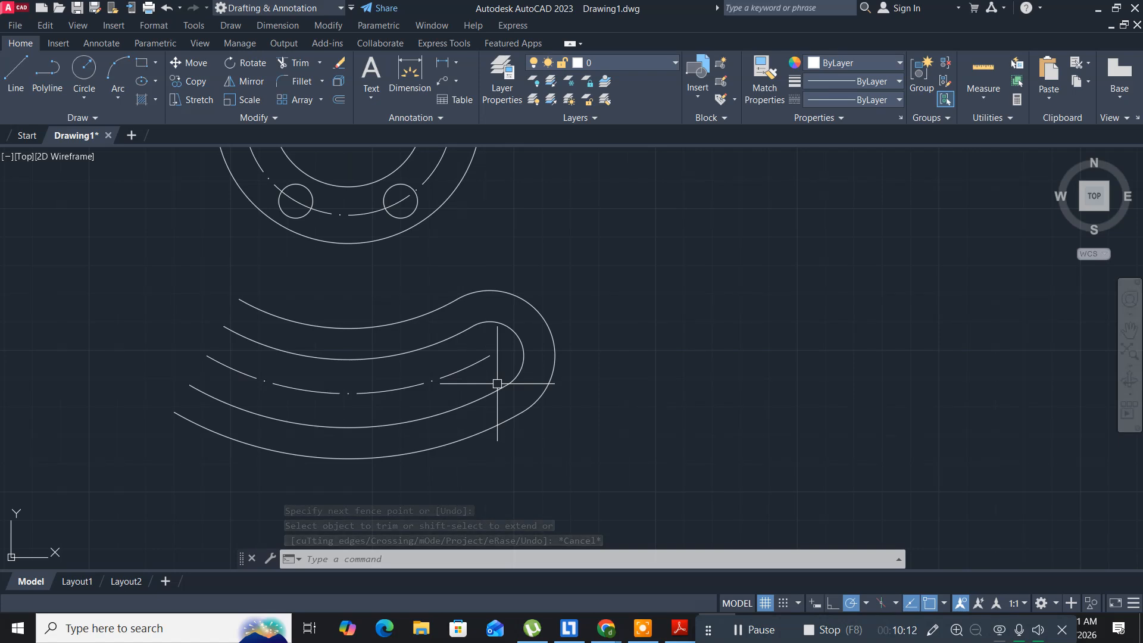
{"action": "type", "text": "mi"}
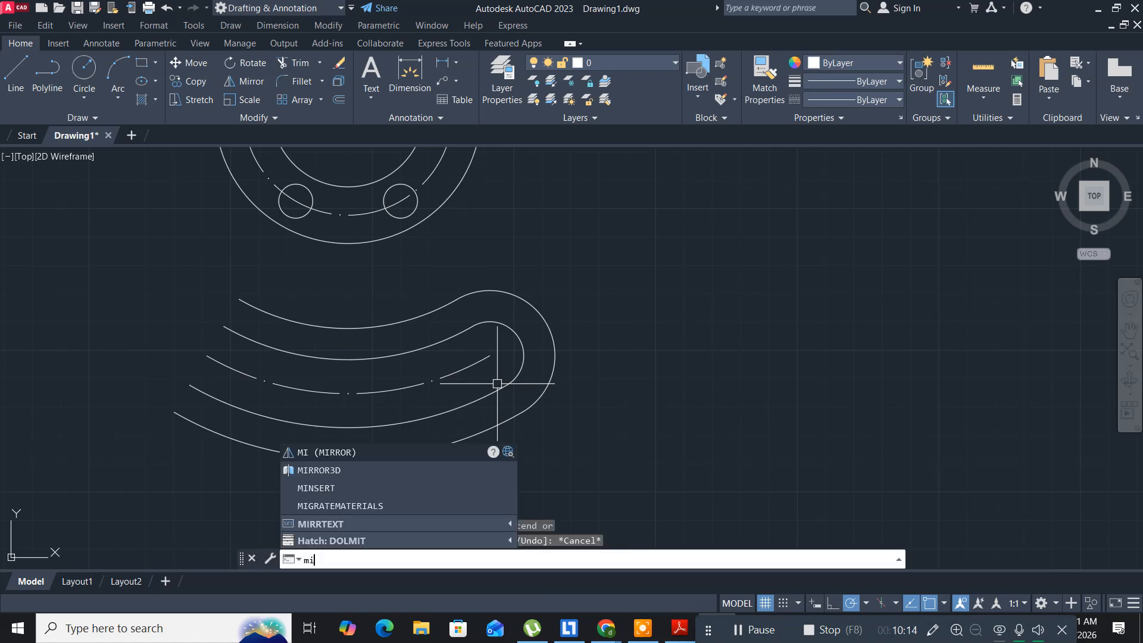
{"action": "key", "text": "Return"}
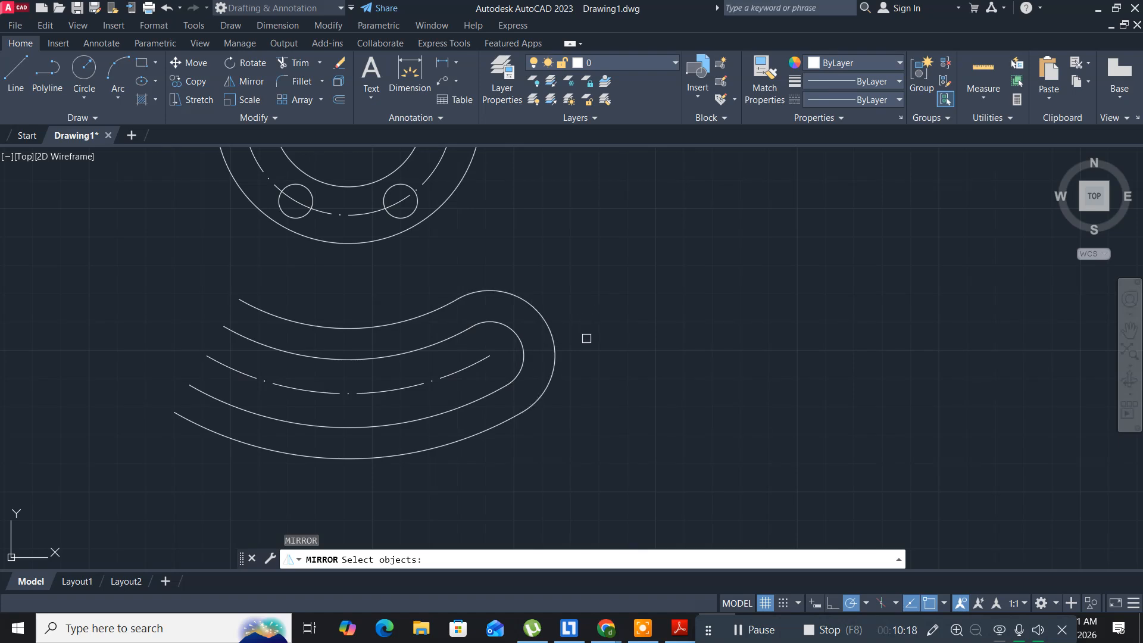
{"action": "left_click", "coordinate": [585, 366]}
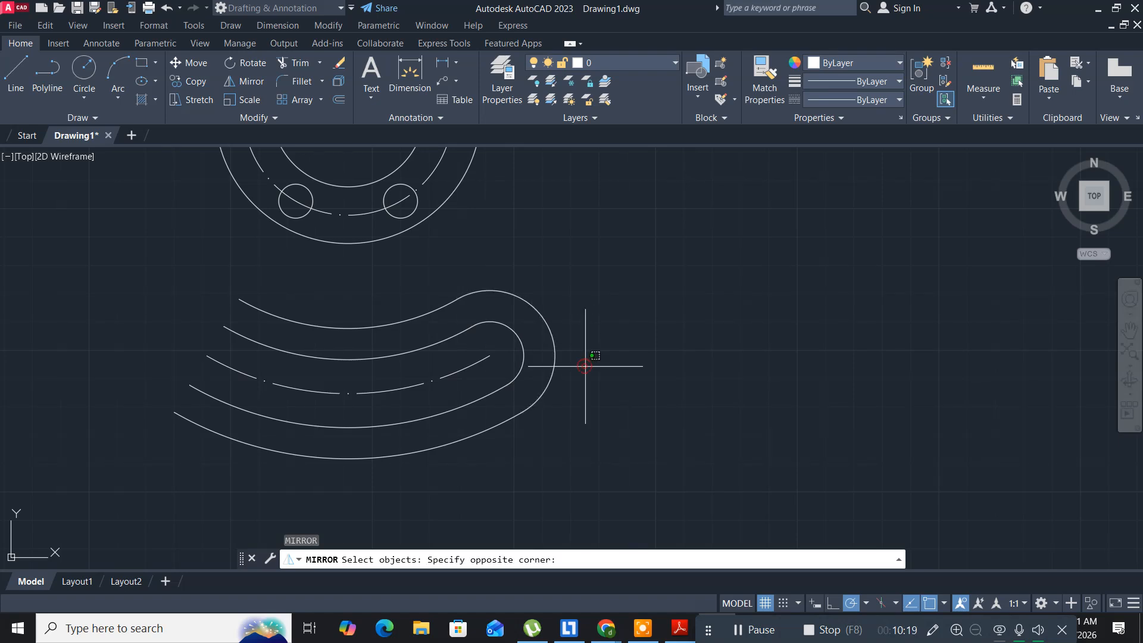
{"action": "left_click", "coordinate": [516, 339]}
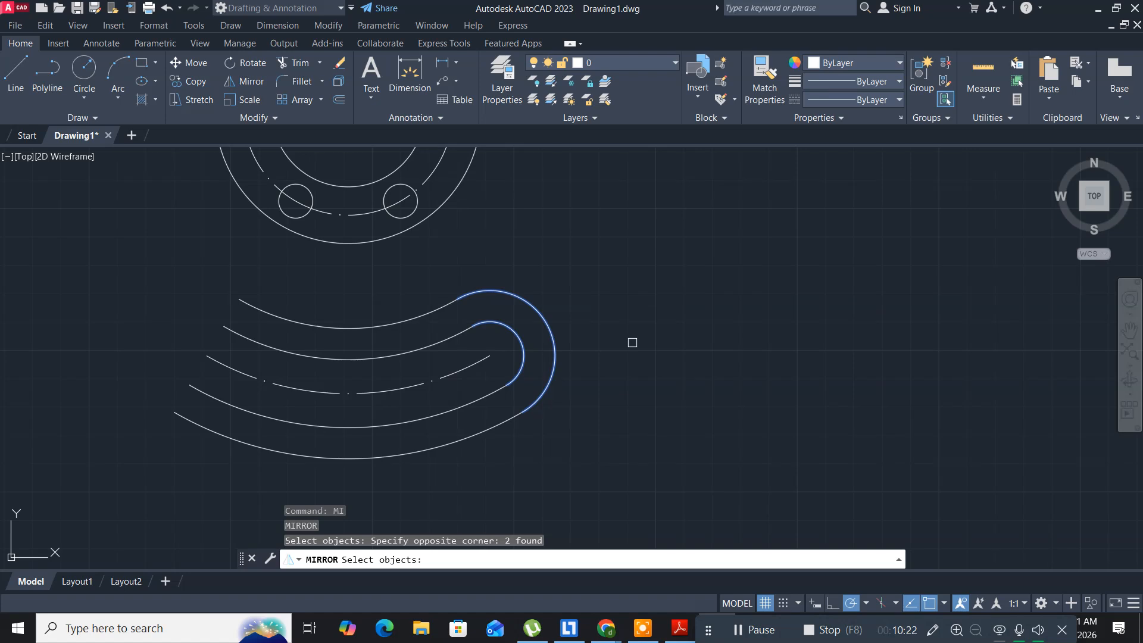
{"action": "key", "text": "Return"}
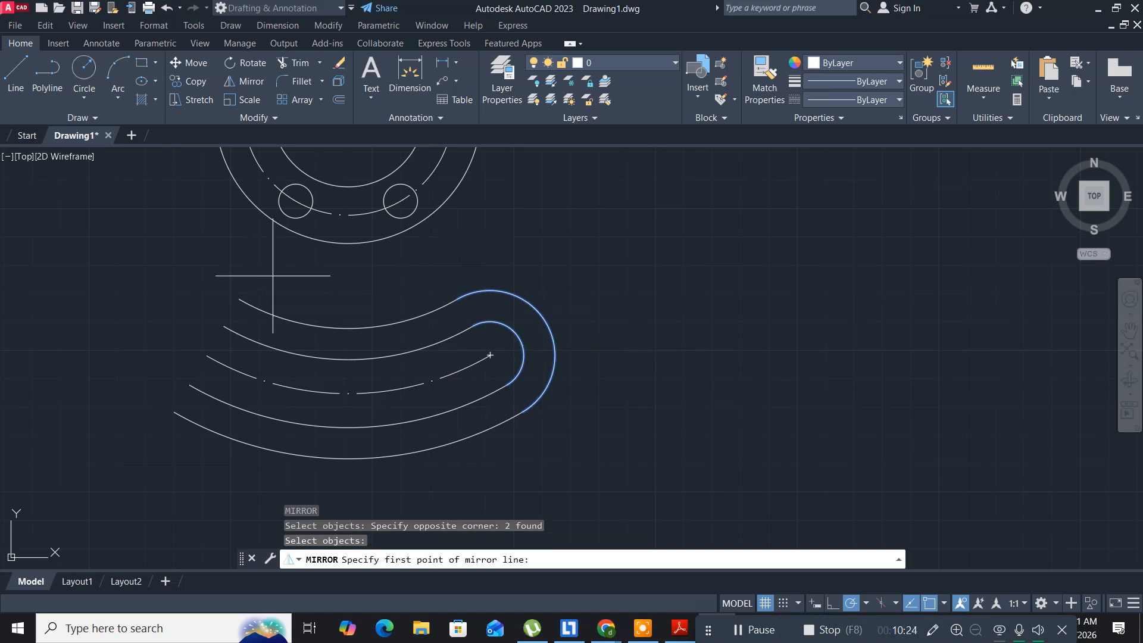
{"action": "left_click", "coordinate": [348, 243]}
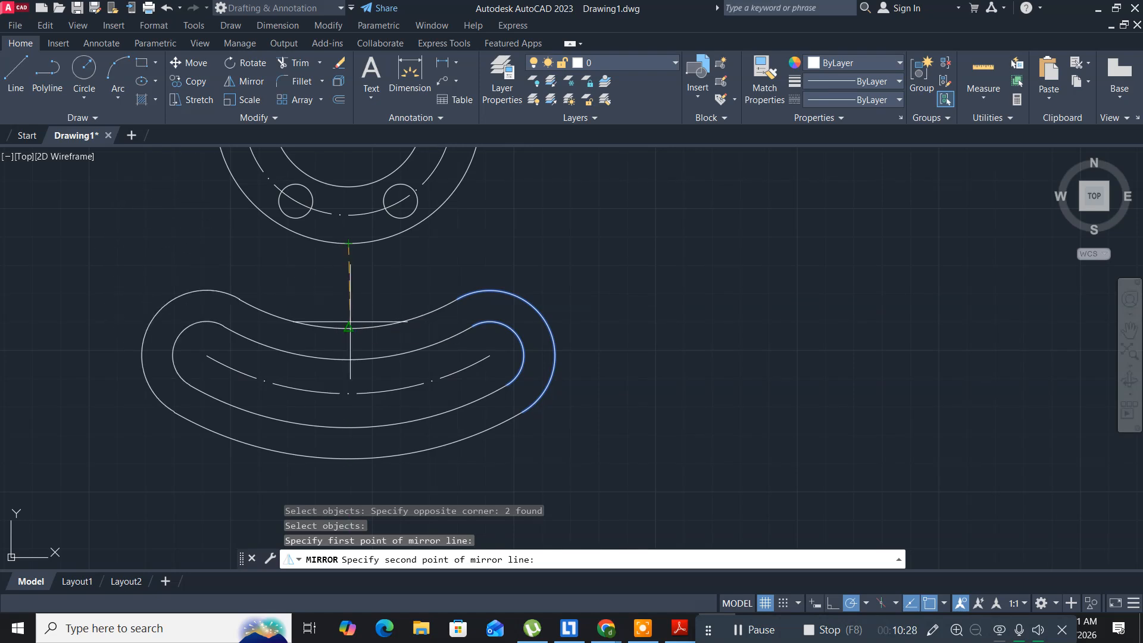
{"action": "left_click", "coordinate": [348, 327]}
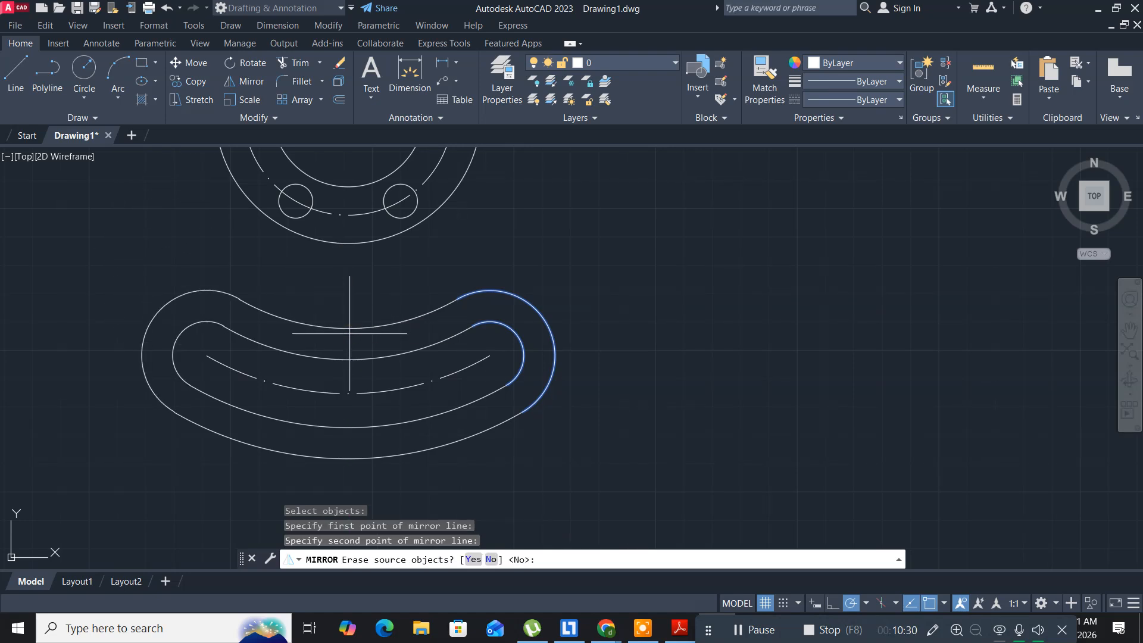
{"action": "key", "text": "Return"}
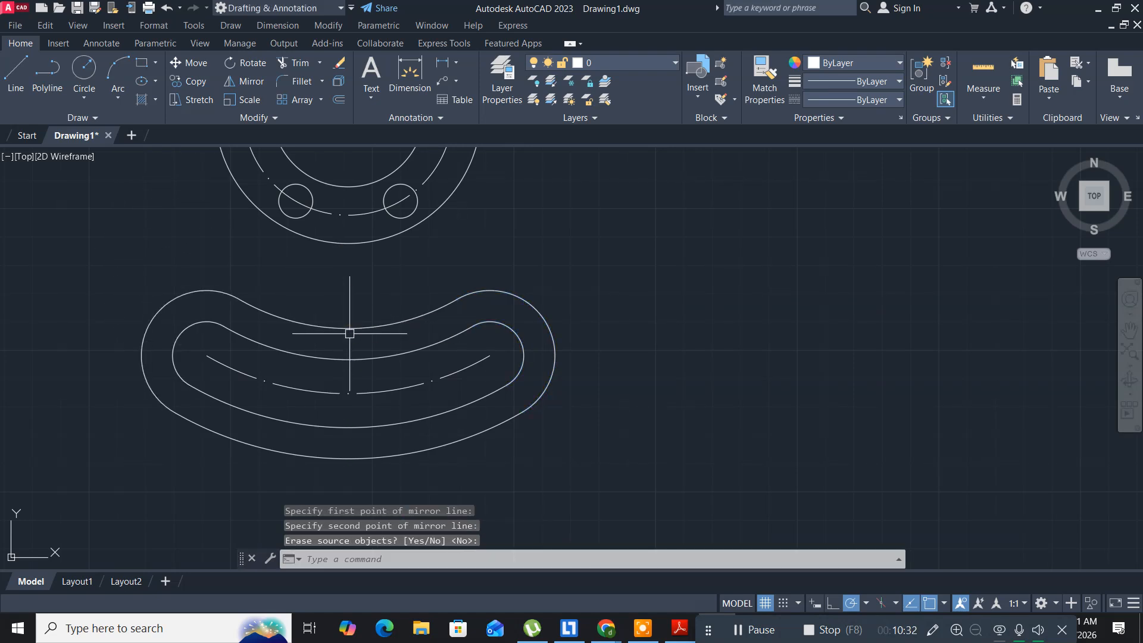
Check the Quadrant figure in the PDF and draw a vertical line from the bottom of the dash-dot hole circle to the midpoint of the slot's upper arc
{"action": "key", "text": "alt+Tab"}
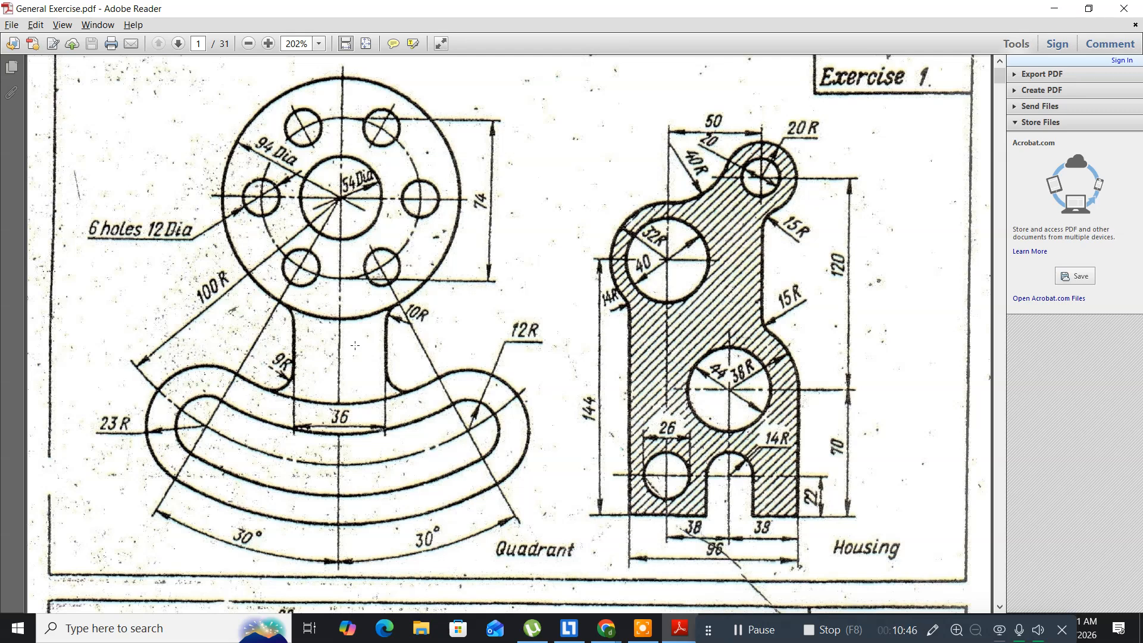
{"action": "key", "text": "alt+Tab"}
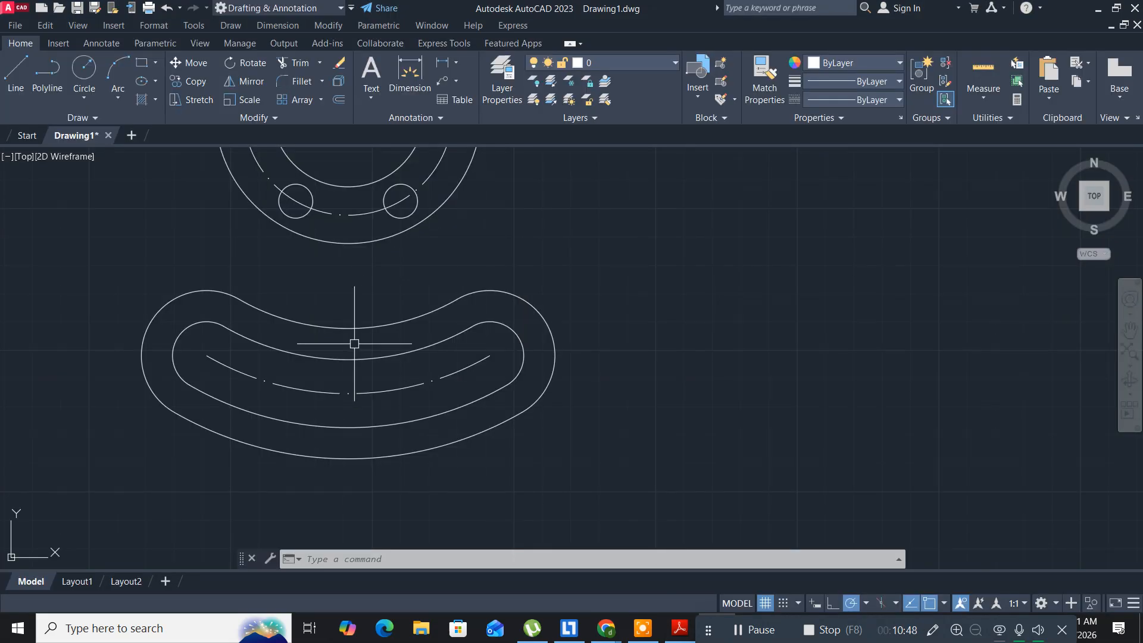
{"action": "left_click", "coordinate": [15, 76]}
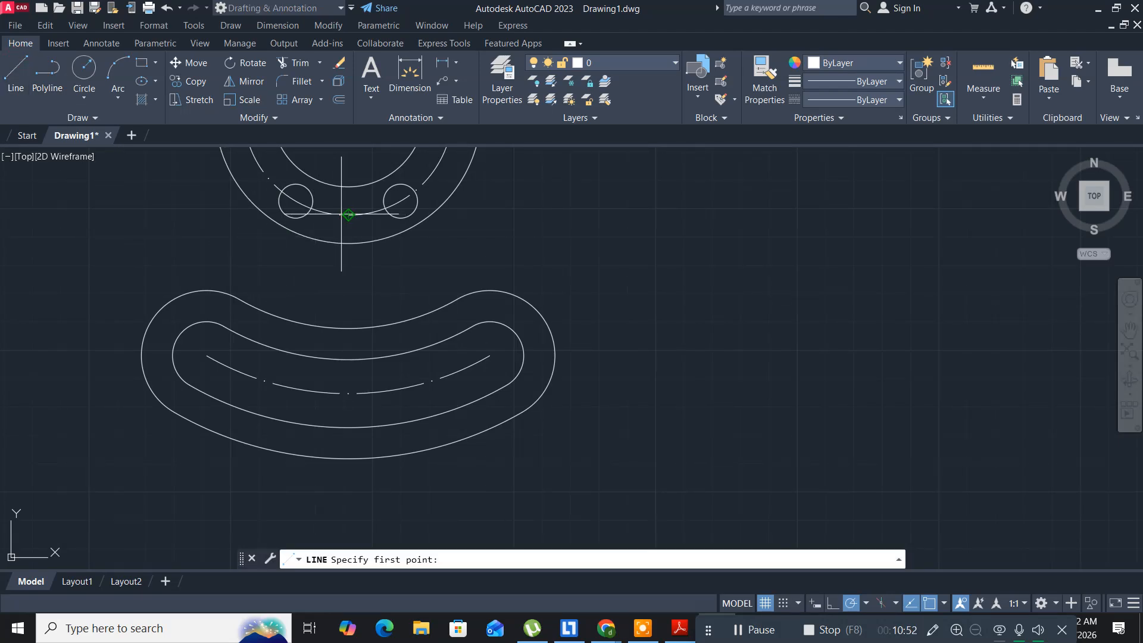
{"action": "left_click", "coordinate": [347, 215]}
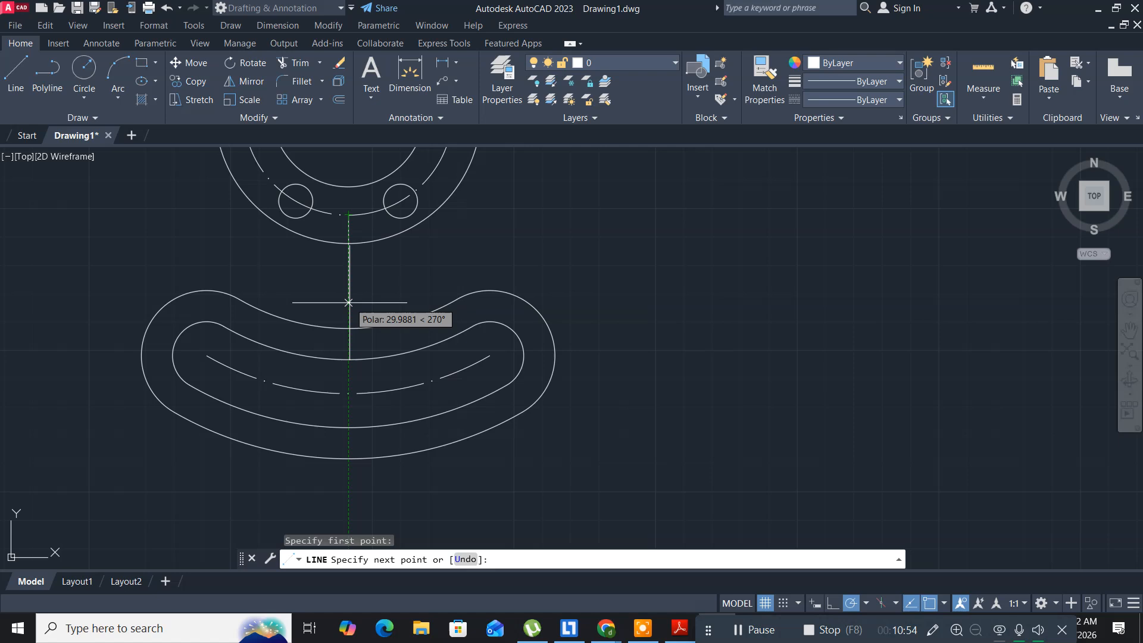
{"action": "left_click", "coordinate": [348, 358]}
{"action": "key", "text": "Return"}
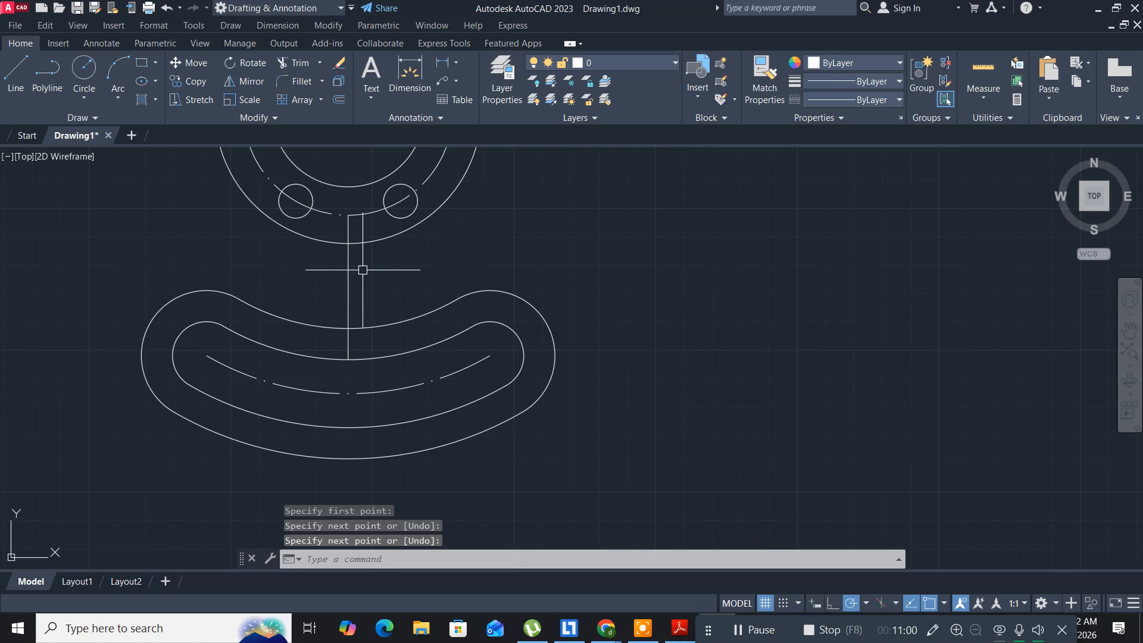
Offset the vertical centre line 18 to the left to form the web's left edge
{"action": "type", "text": "o"}
{"action": "key", "text": "Return"}
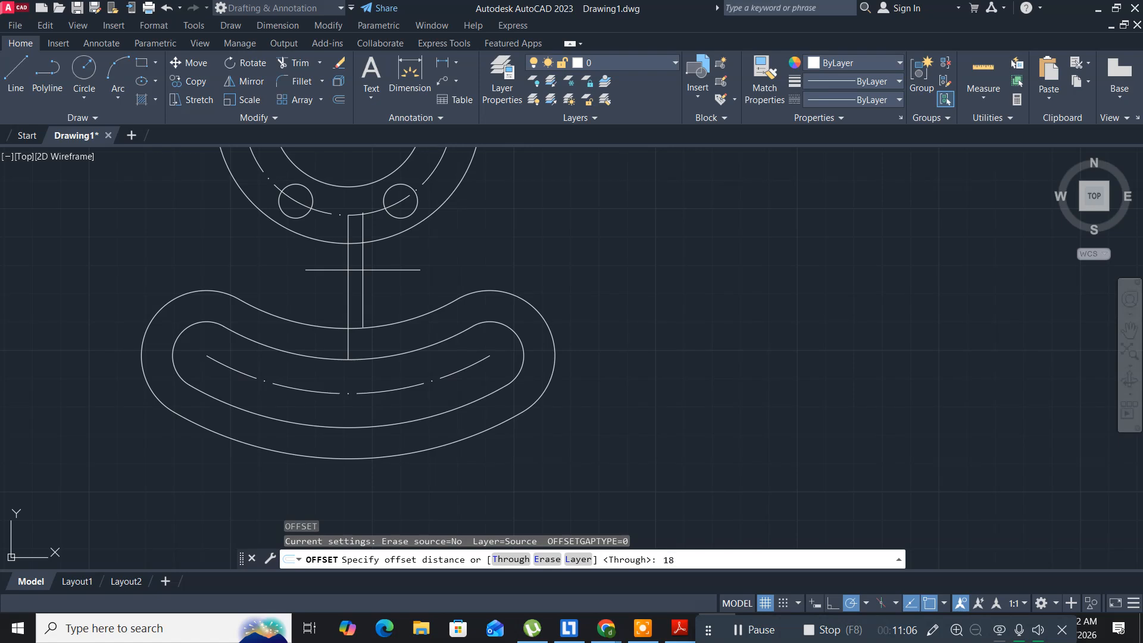
{"action": "key", "text": "Return"}
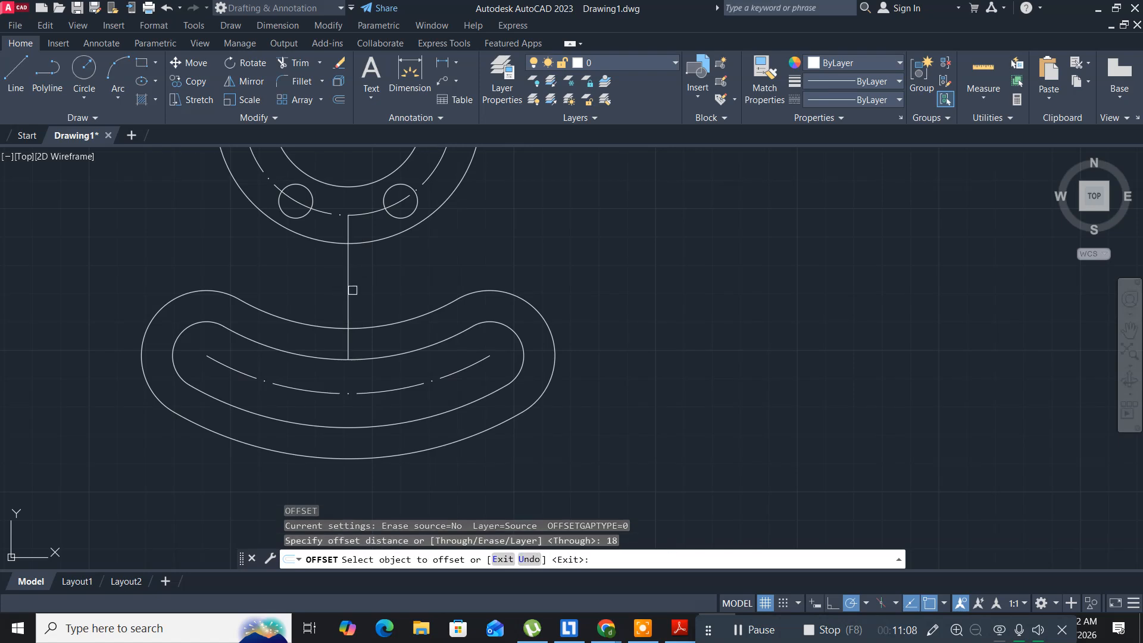
{"action": "left_click", "coordinate": [348, 291]}
{"action": "left_click", "coordinate": [315, 294]}
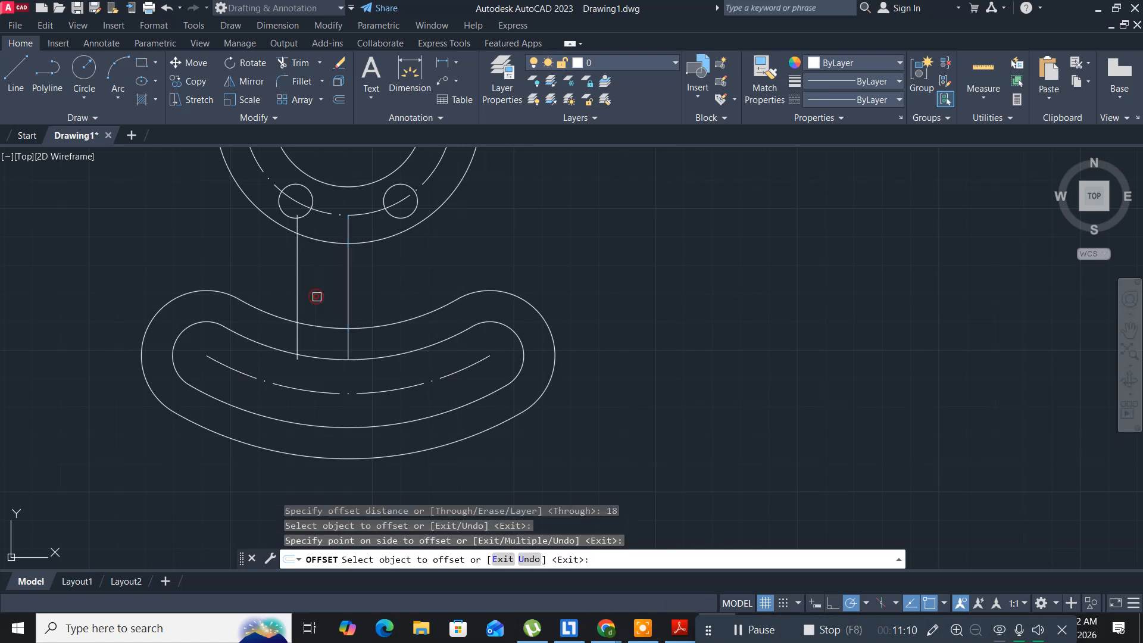
{"action": "key", "text": "Escape"}
Delete the original vertical centre line between the flange and the slot
{"action": "left_click", "coordinate": [365, 290]}
{"action": "left_click", "coordinate": [343, 288]}
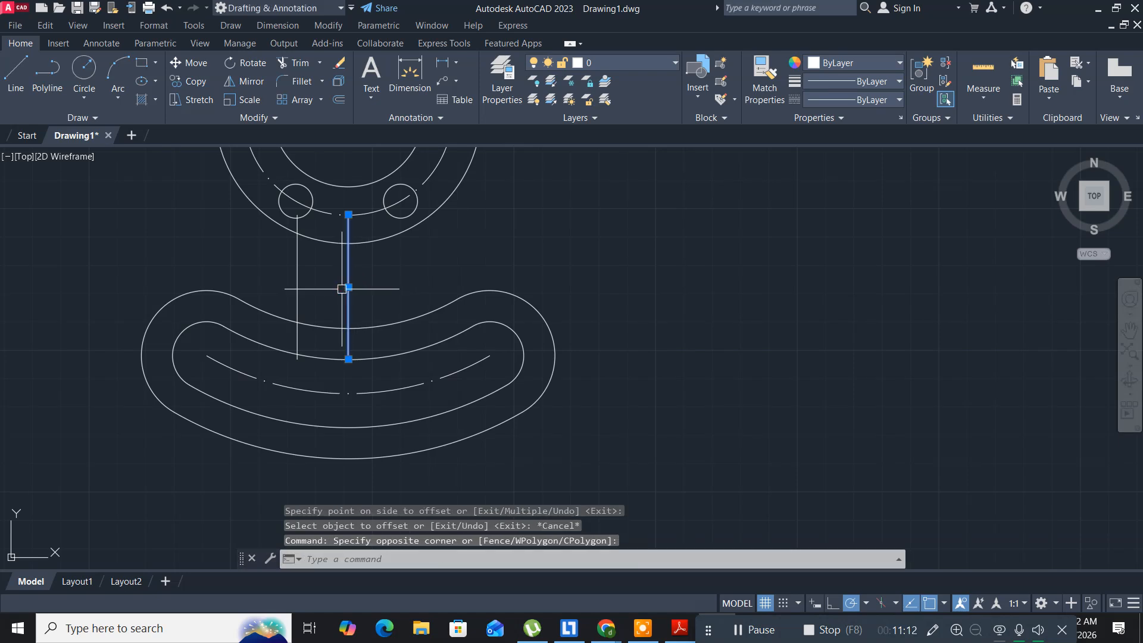
{"action": "key", "text": "Delete"}
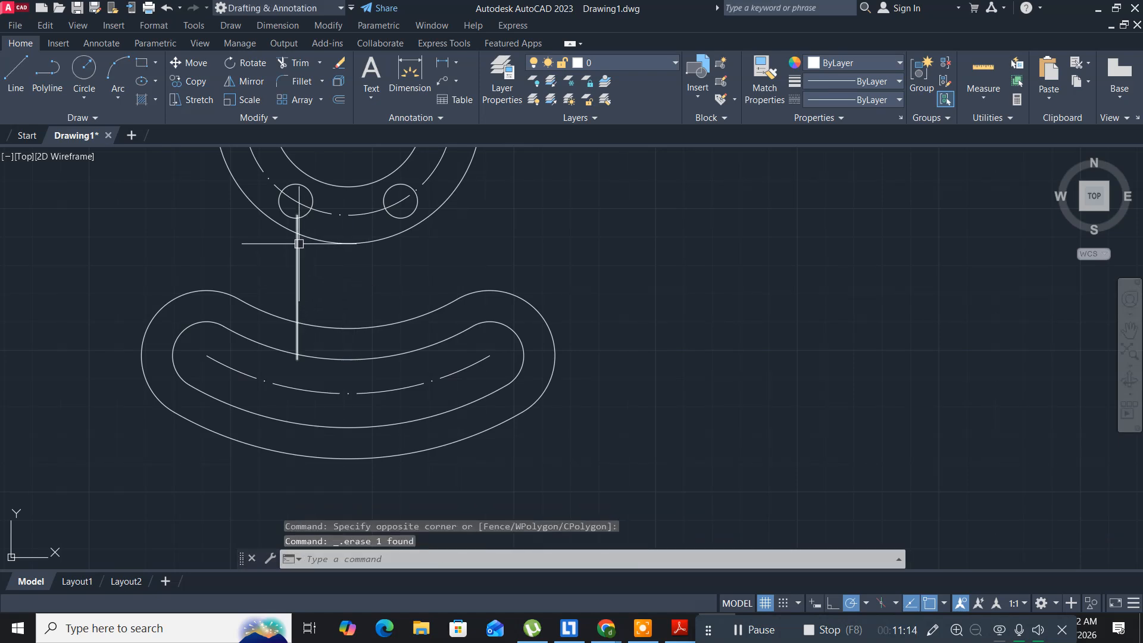
Trim the upper end of the web's left edge line back to the flange's outer circle
{"action": "scroll", "coordinate": [298, 236], "scroll_direction": "up", "scroll_amount": 4}
{"action": "scroll", "coordinate": [298, 236], "scroll_direction": "up", "scroll_amount": 2}
{"action": "middle_click_drag", "start_coordinate": [295, 247], "coordinate": [288, 361]}
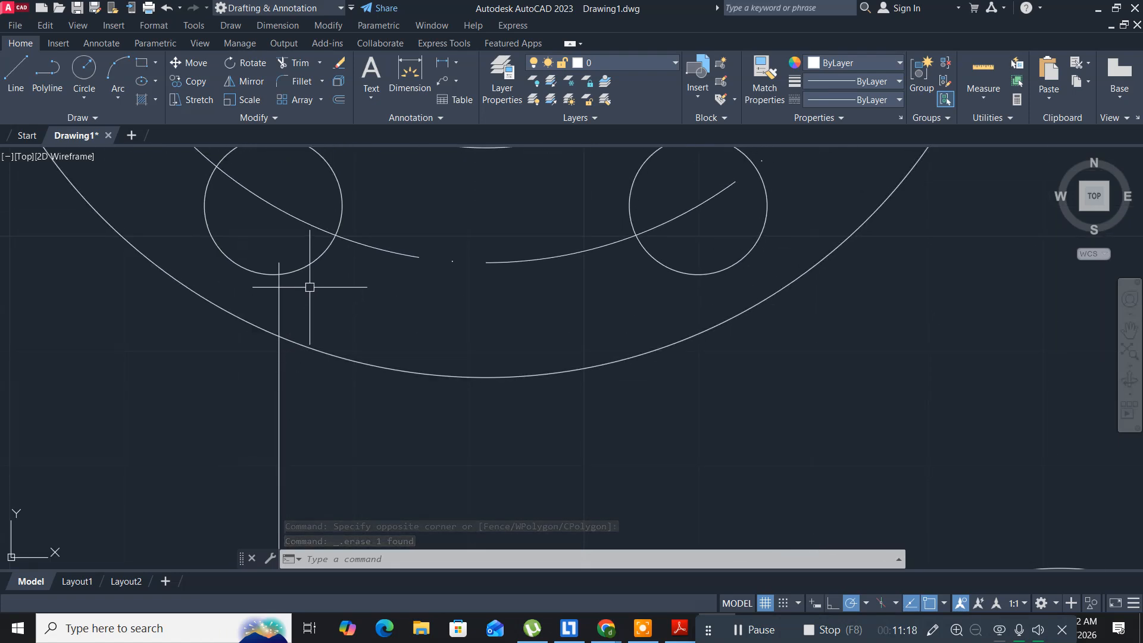
{"action": "type", "text": "tr"}
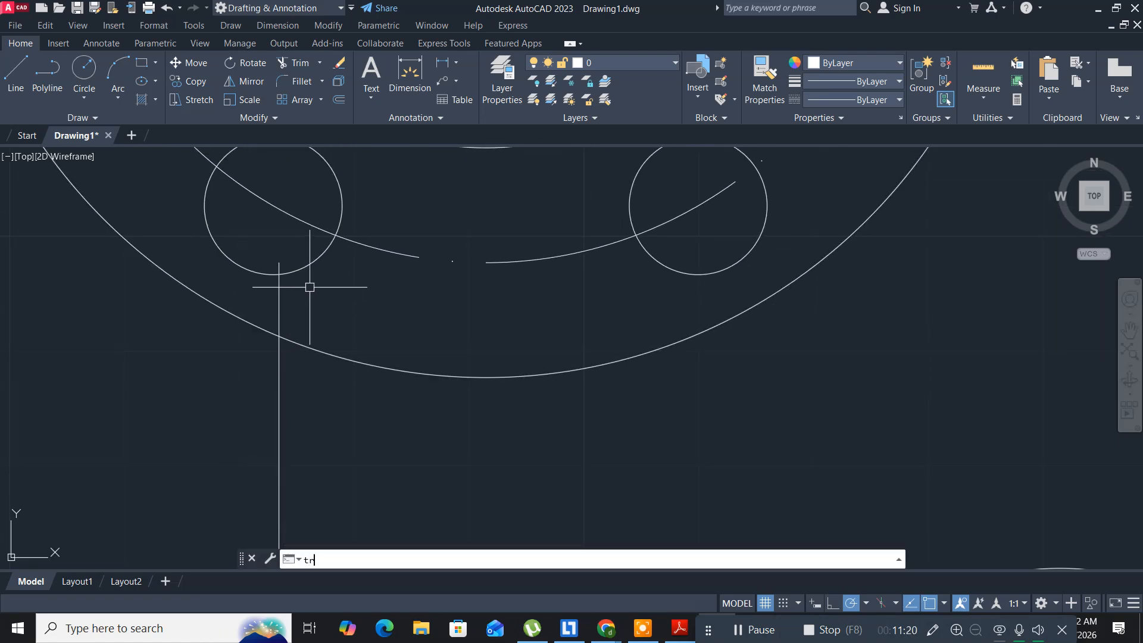
{"action": "key", "text": "Return"}
{"action": "left_click", "coordinate": [277, 263]}
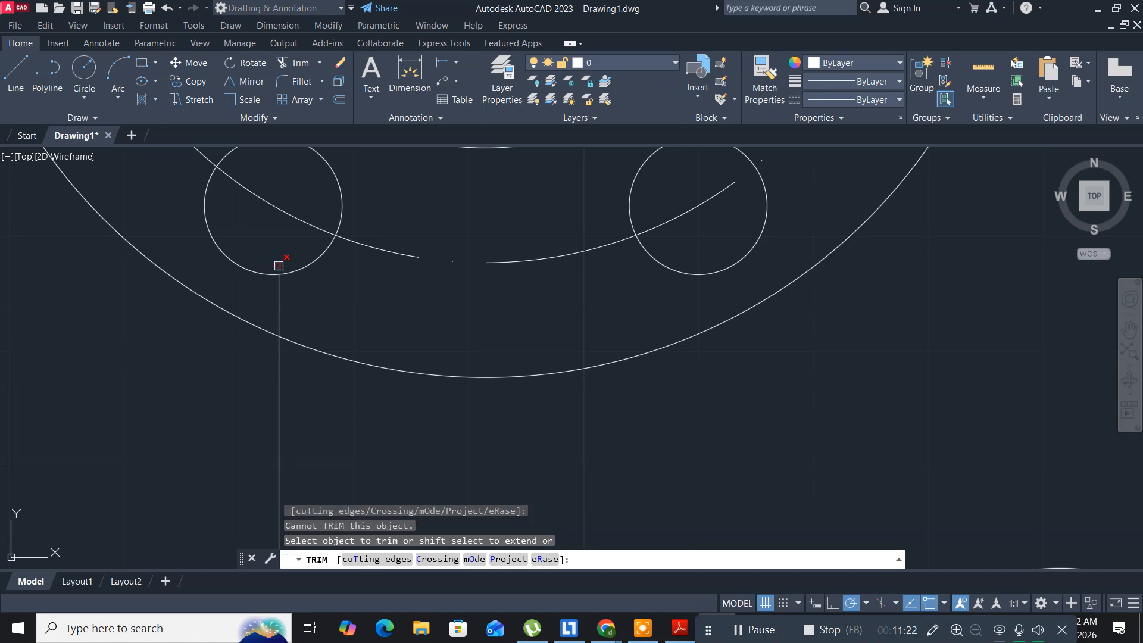
{"action": "left_click", "coordinate": [310, 316]}
{"action": "left_click", "coordinate": [266, 295]}
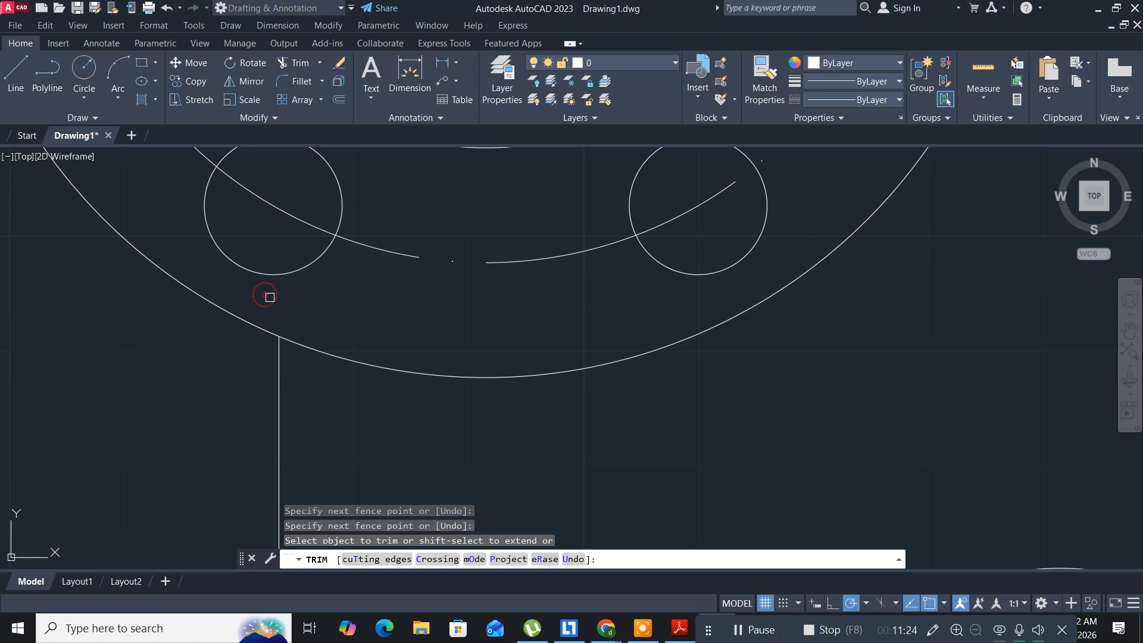
Trim the lower end of the web's left edge line back to the curved body's upper outline
{"action": "scroll", "coordinate": [338, 398], "scroll_direction": "down", "scroll_amount": 5}
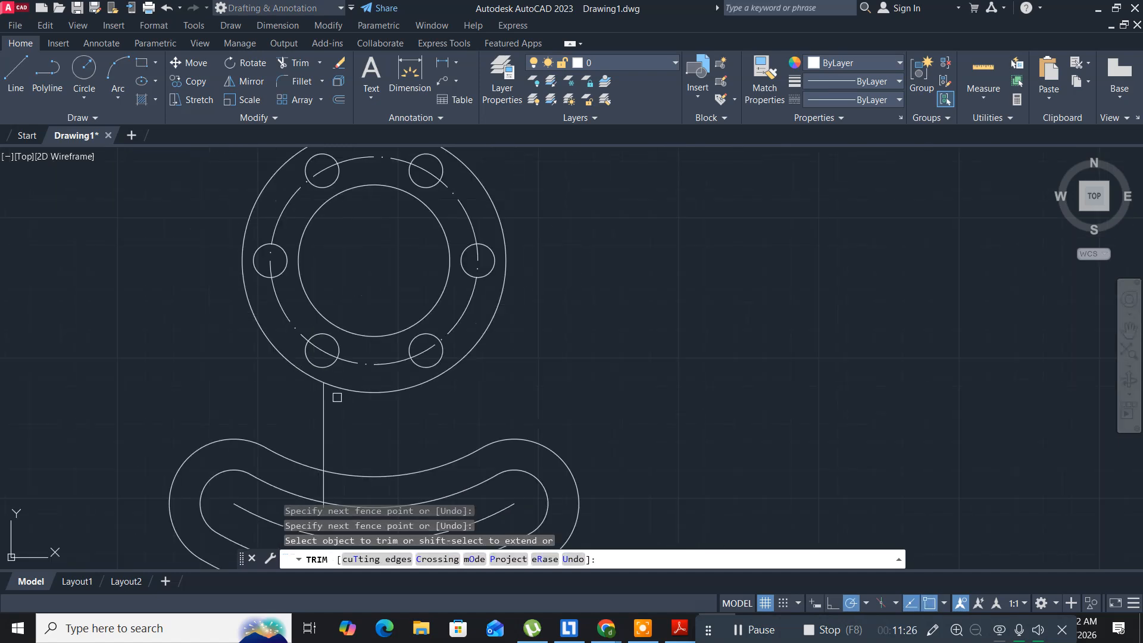
{"action": "middle_click_drag", "start_coordinate": [358, 456], "coordinate": [365, 301]}
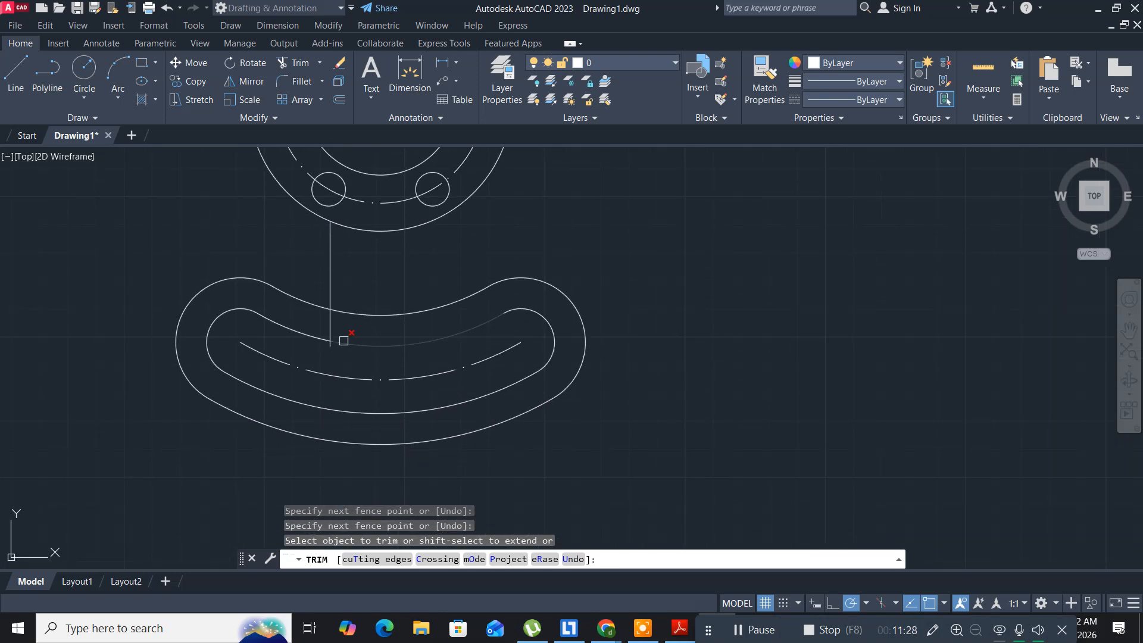
{"action": "scroll", "coordinate": [343, 338], "scroll_direction": "up", "scroll_amount": 5}
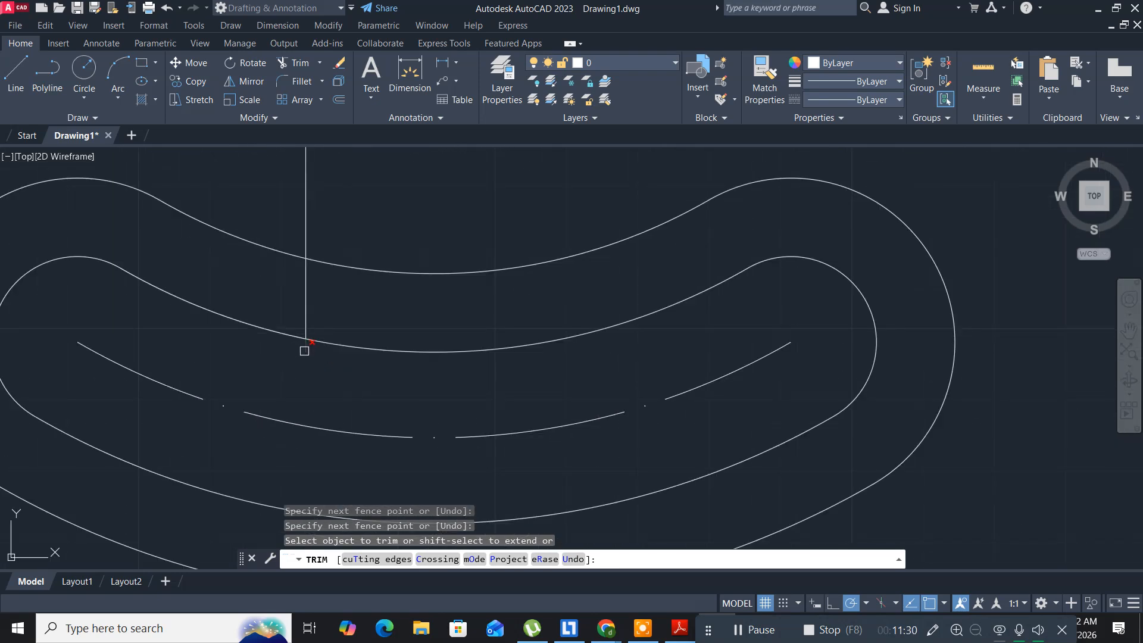
{"action": "left_click", "coordinate": [307, 334]}
{"action": "left_click", "coordinate": [329, 309]}
{"action": "left_click", "coordinate": [257, 275]}
{"action": "mouse_move", "coordinate": [342, 218]}
{"action": "middle_mouse_down"}
{"action": "mouse_move", "coordinate": [324, 365]}
{"action": "mouse_move", "coordinate": [313, 365]}
{"action": "middle_mouse_up"}
{"action": "scroll", "coordinate": [334, 316], "scroll_direction": "down", "scroll_amount": 5}
{"action": "scroll", "coordinate": [328, 333], "scroll_direction": "up", "scroll_amount": 2}
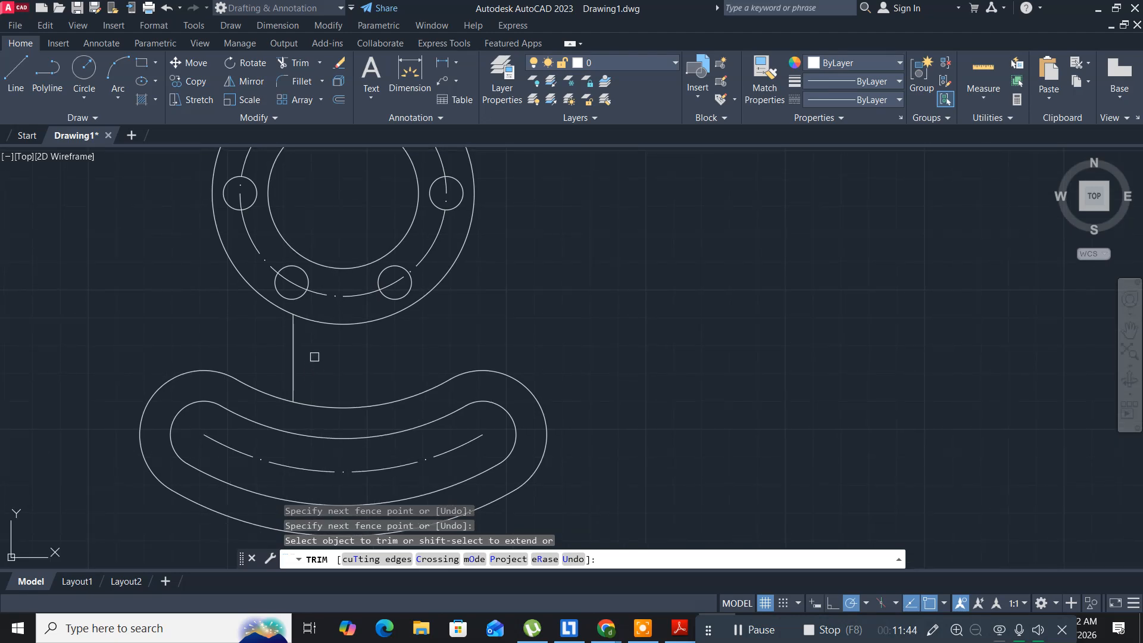
Try a radius 9 fillet in Trim mode between the web's left edge and the curved body's upper outline, and undo it
{"action": "key", "text": "alt+Tab"}
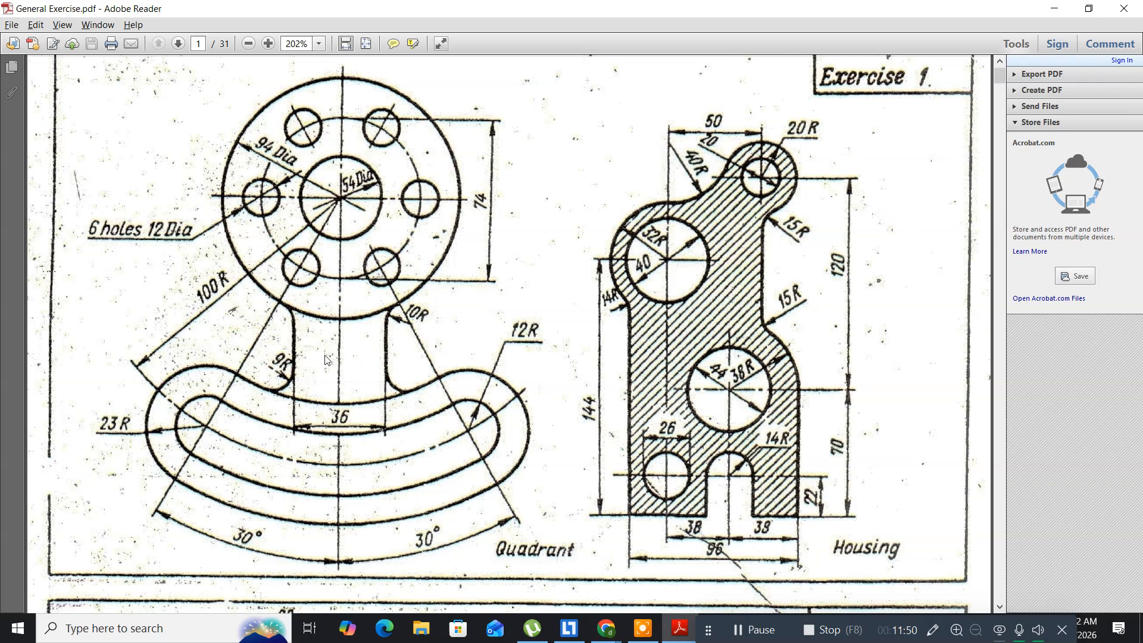
{"action": "key", "text": "alt+Tab"}
{"action": "scroll", "coordinate": [293, 390], "scroll_direction": "up", "scroll_amount": 4}
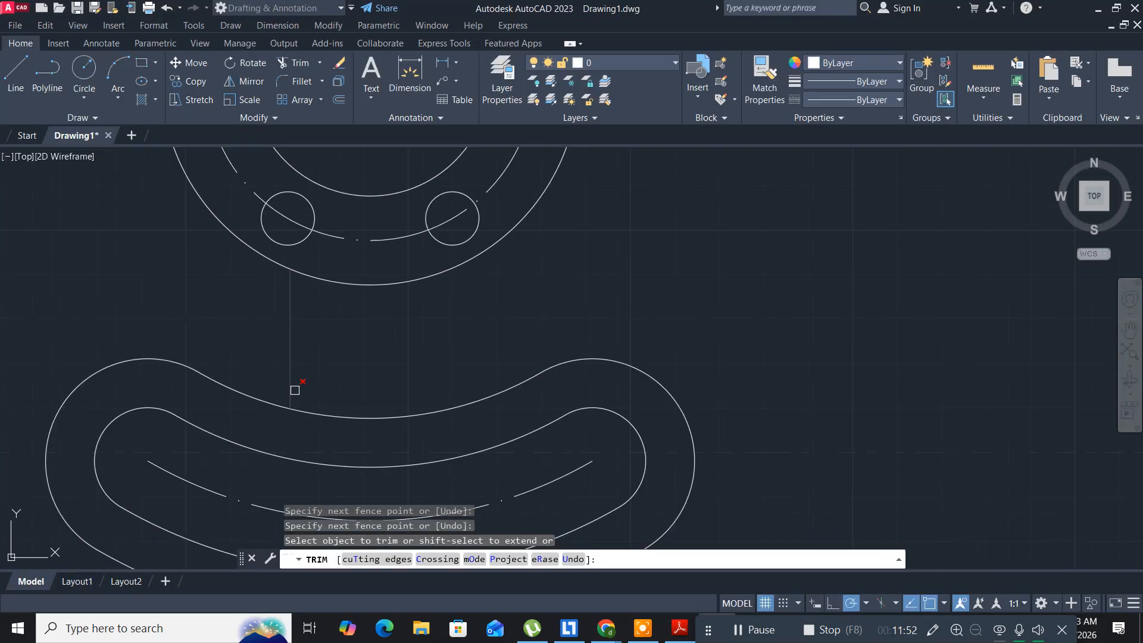
{"action": "key", "text": "Escape"}
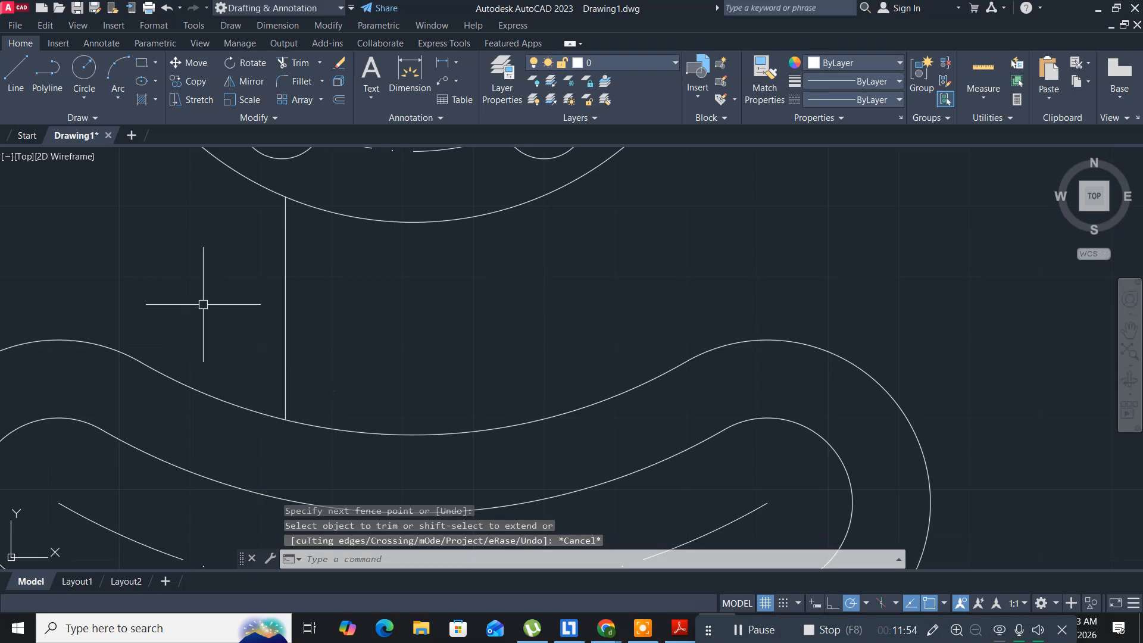
{"action": "left_click", "coordinate": [191, 280]}
{"action": "left_click", "coordinate": [163, 310]}
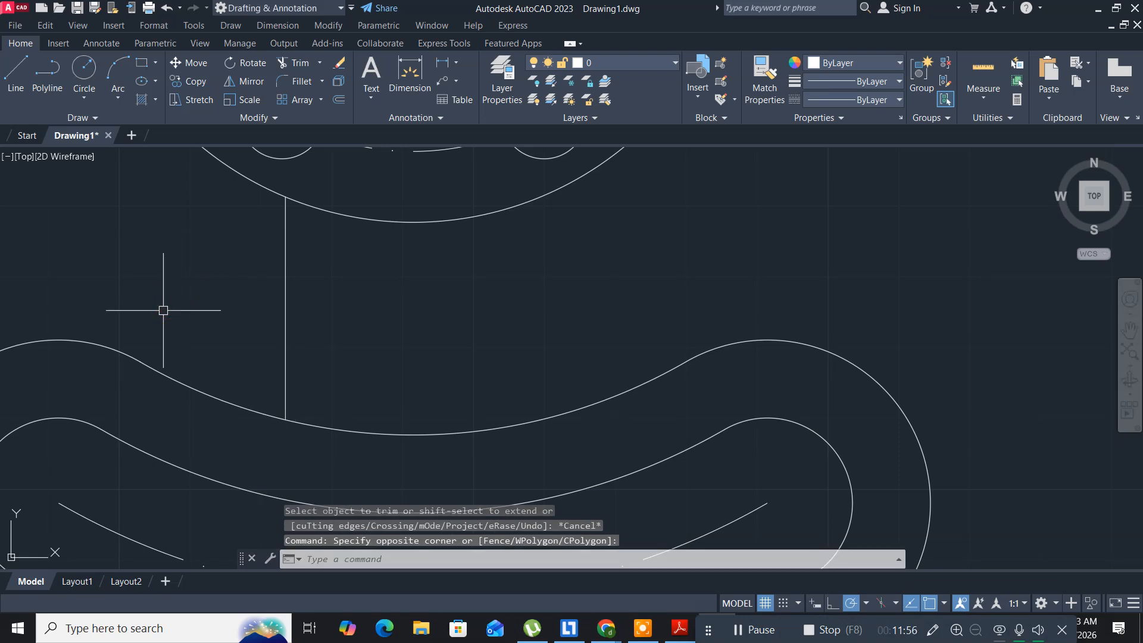
{"action": "type", "text": "f"}
{"action": "key", "text": "Return"}
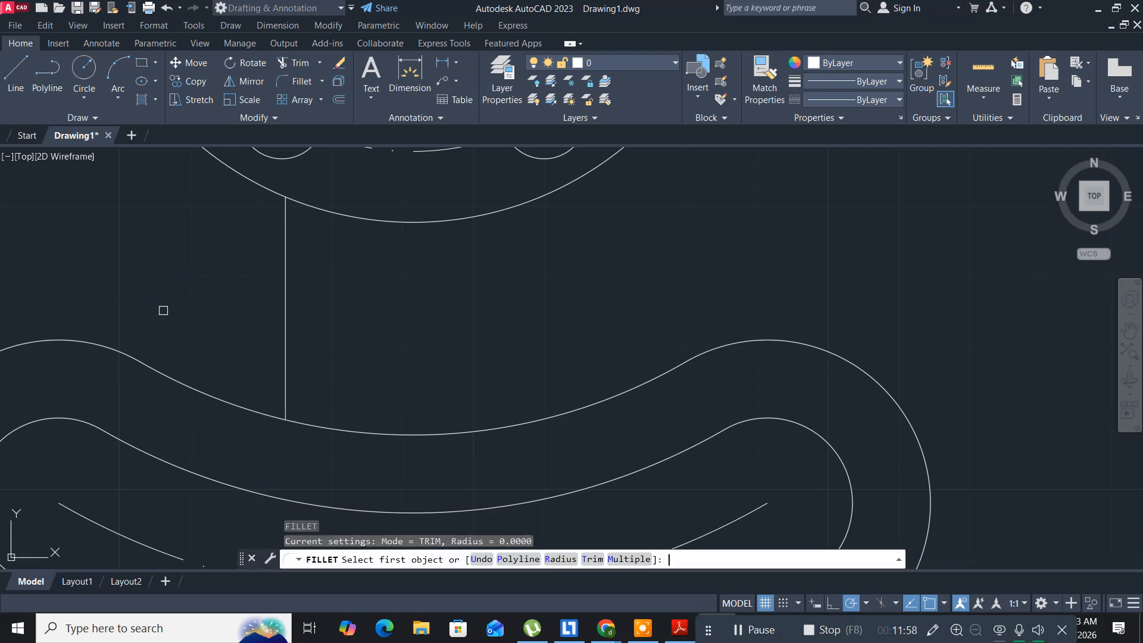
{"action": "type", "text": "r"}
{"action": "key", "text": "Return"}
{"action": "type", "text": "9"}
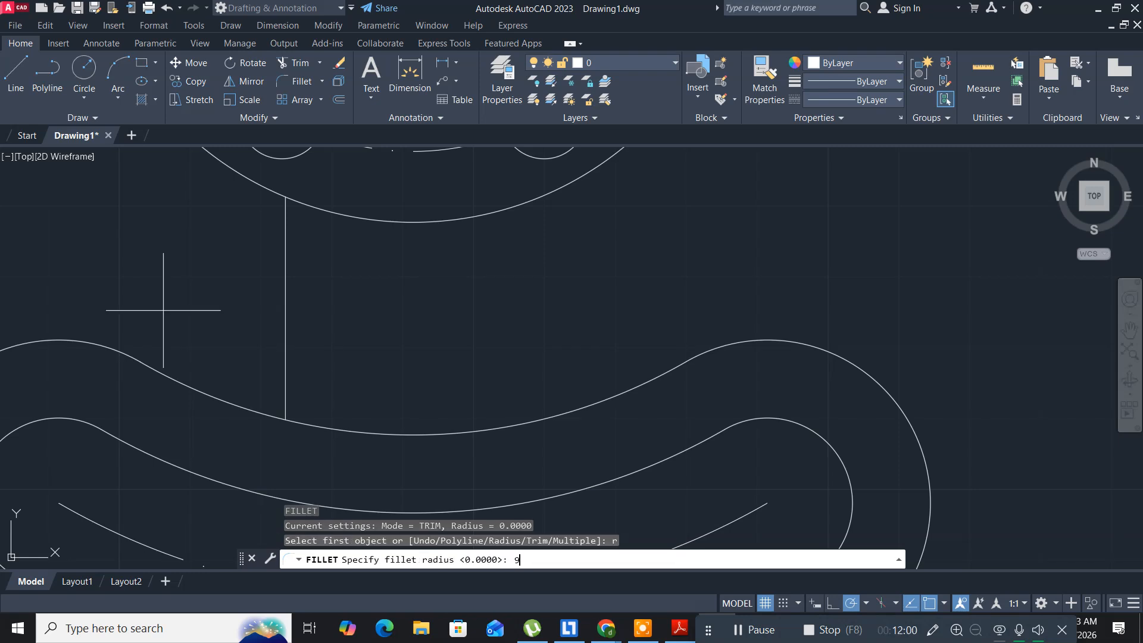
{"action": "key", "text": "Return"}
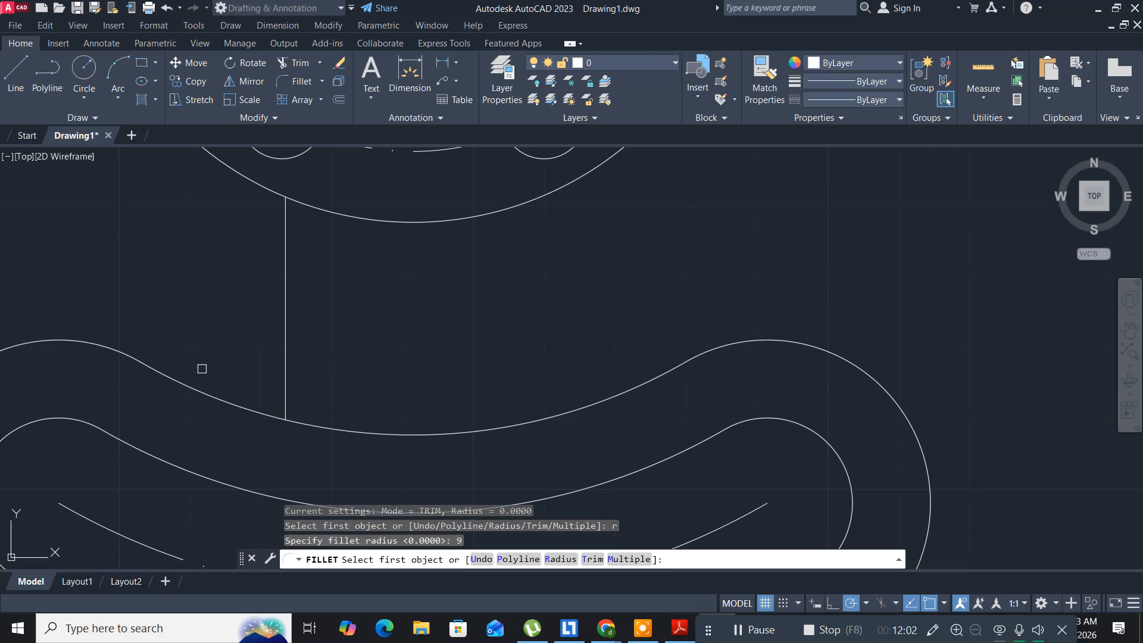
{"action": "left_click", "coordinate": [240, 404]}
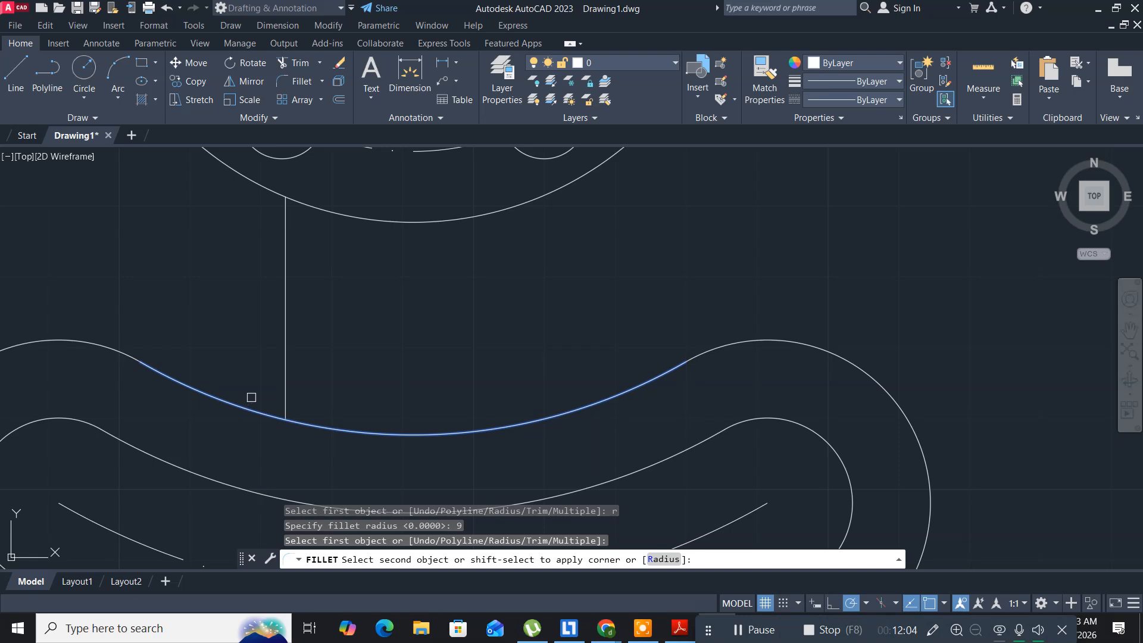
{"action": "left_click", "coordinate": [280, 365]}
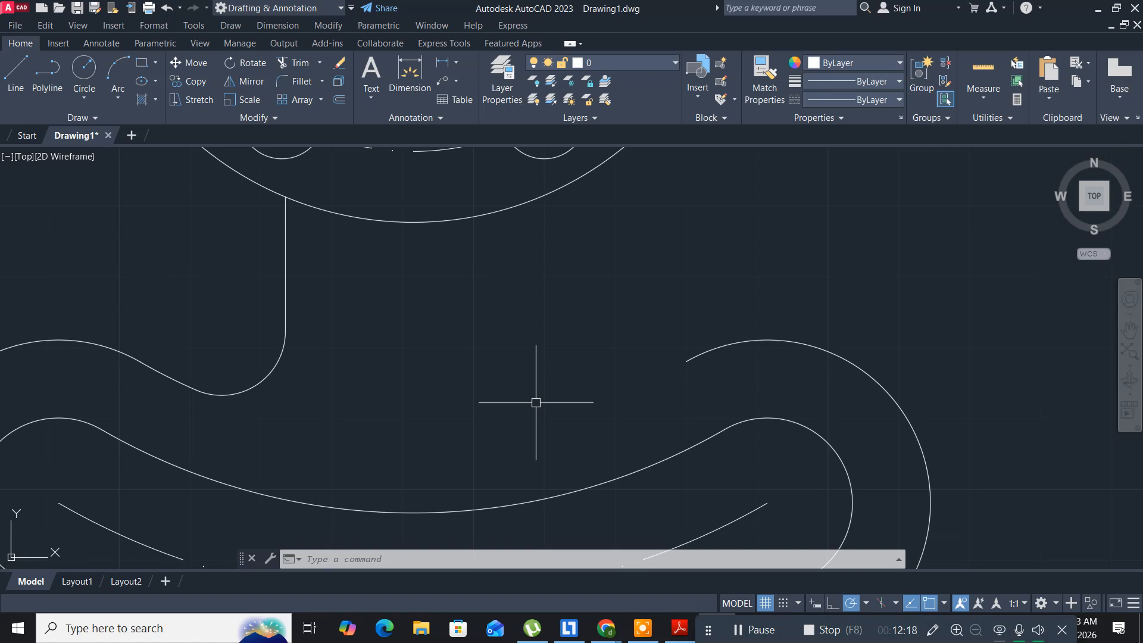
{"action": "key", "text": "ctrl+z"}
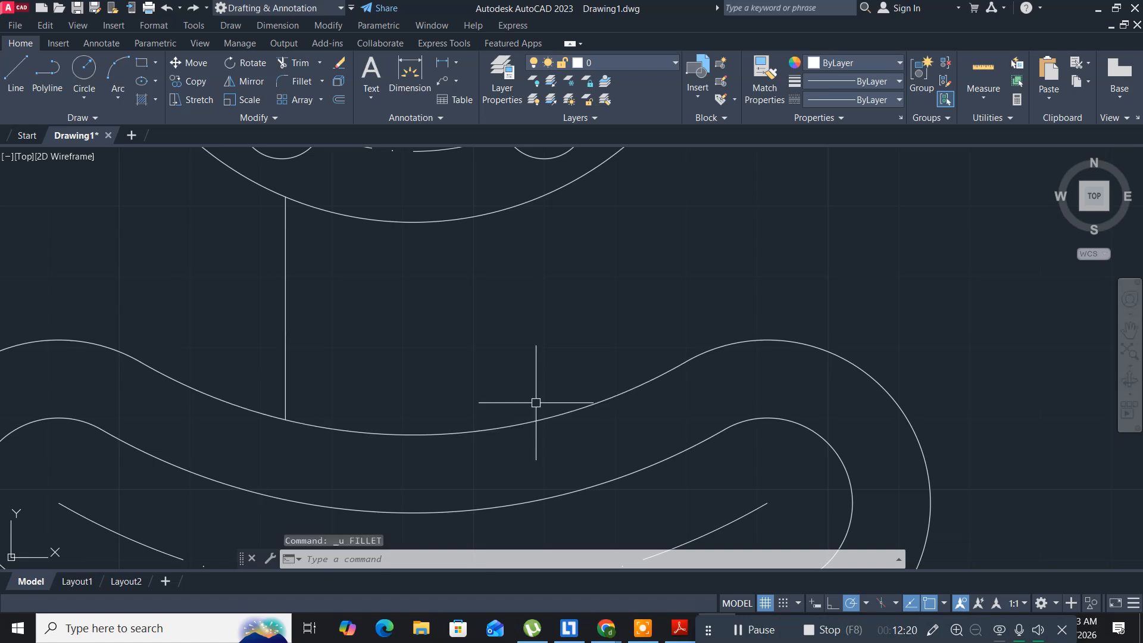
Fillet the web's left edge to the curved body's upper outline with radius 9, using the No trim option
{"action": "left_click", "coordinate": [372, 291]}
{"action": "left_click", "coordinate": [417, 329]}
{"action": "type", "text": "f"}
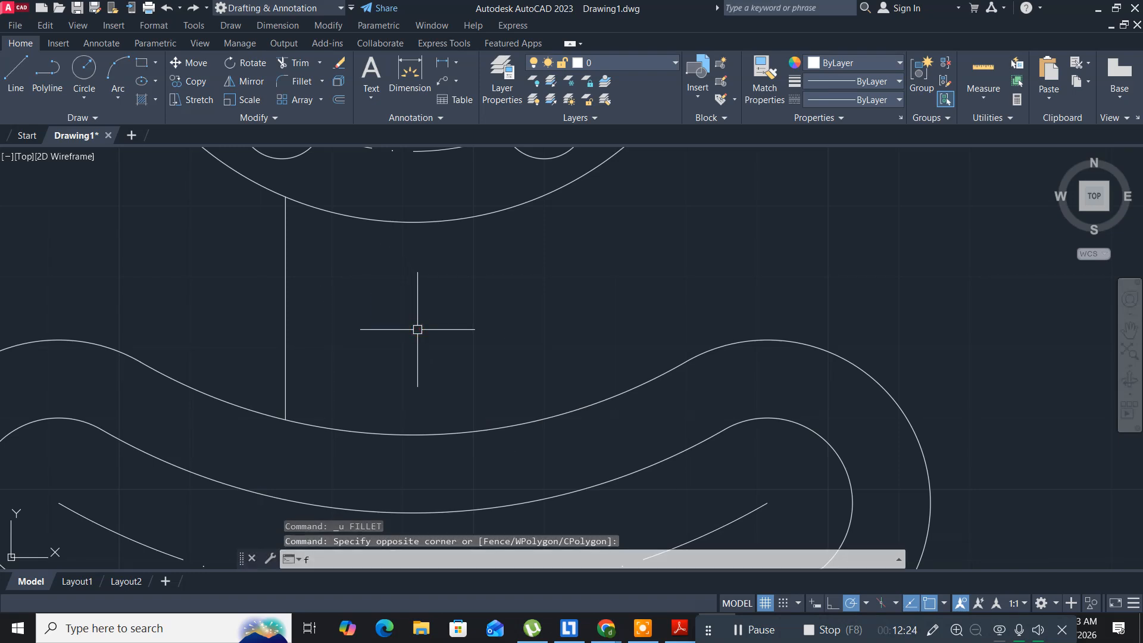
{"action": "key", "text": "Return"}
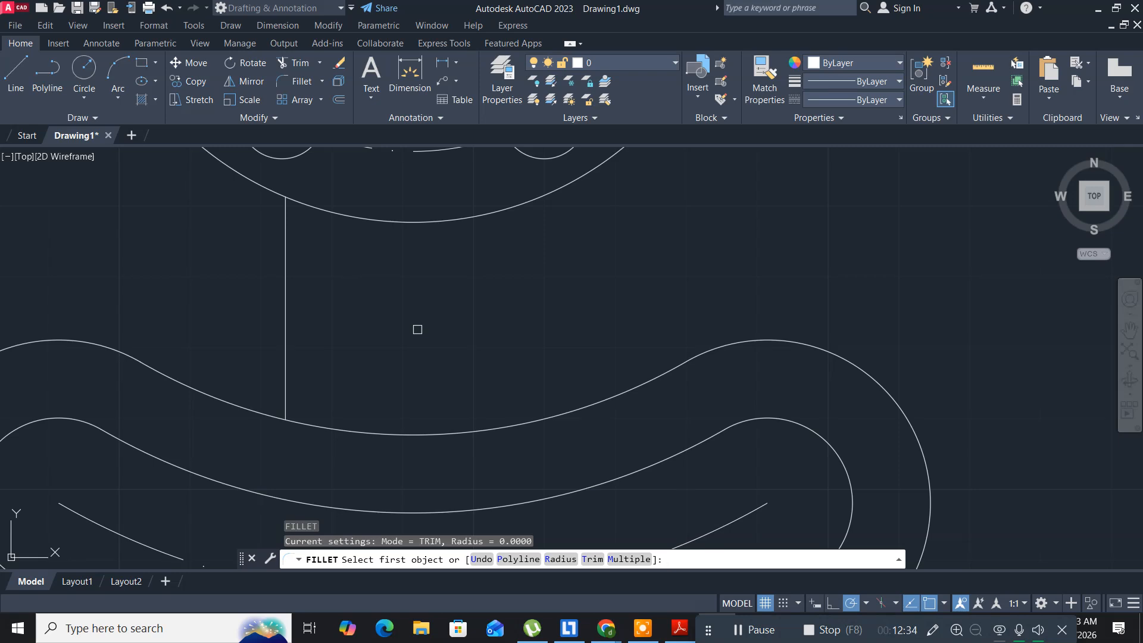
{"action": "key", "text": "Return"}
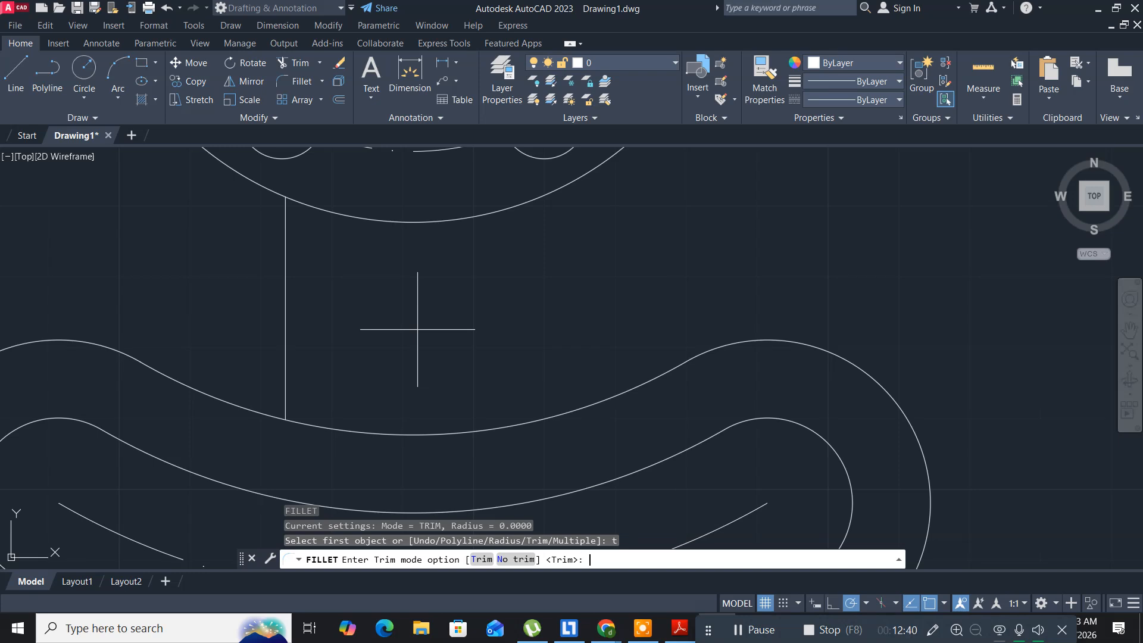
{"action": "type", "text": "n"}
{"action": "key", "text": "Return"}
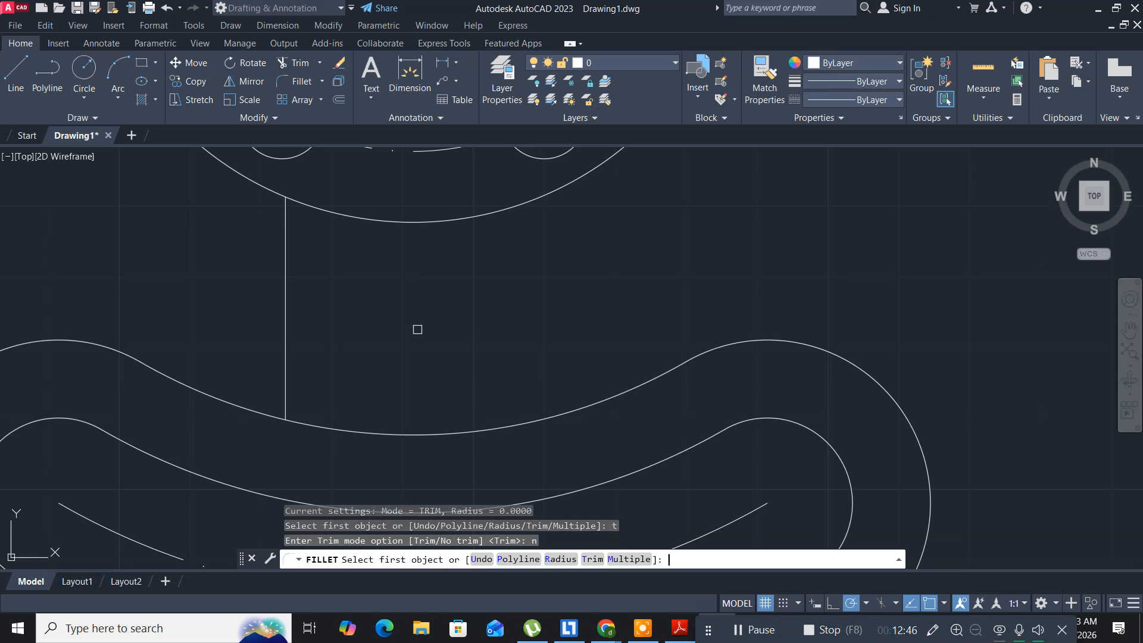
{"action": "type", "text": "r"}
{"action": "key", "text": "Return"}
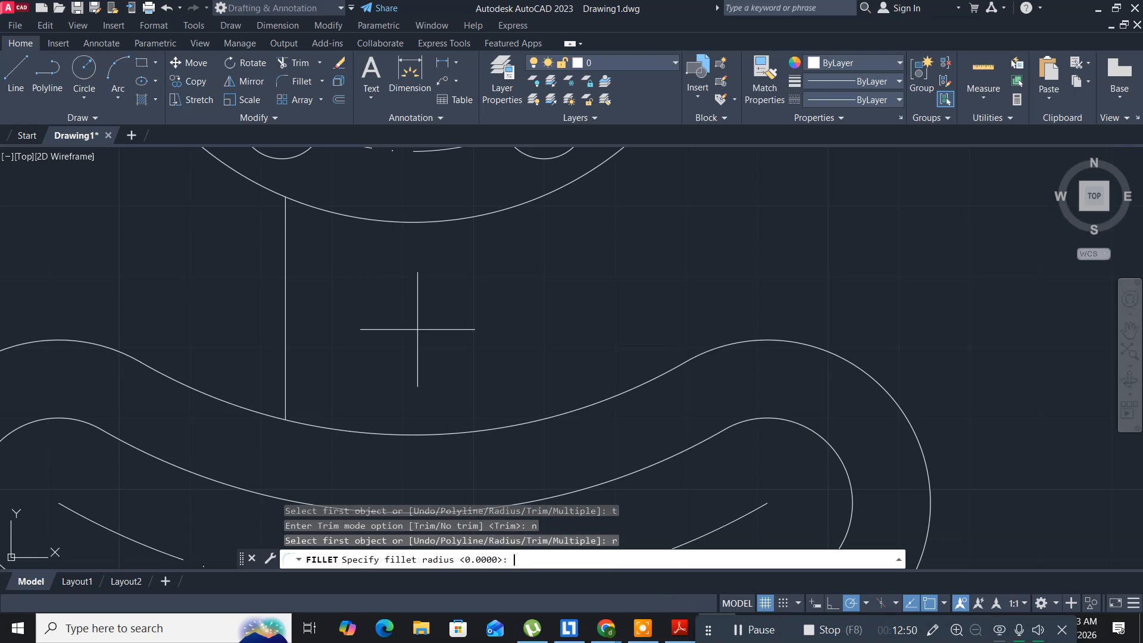
{"action": "type", "text": "9"}
{"action": "key", "text": "Return"}
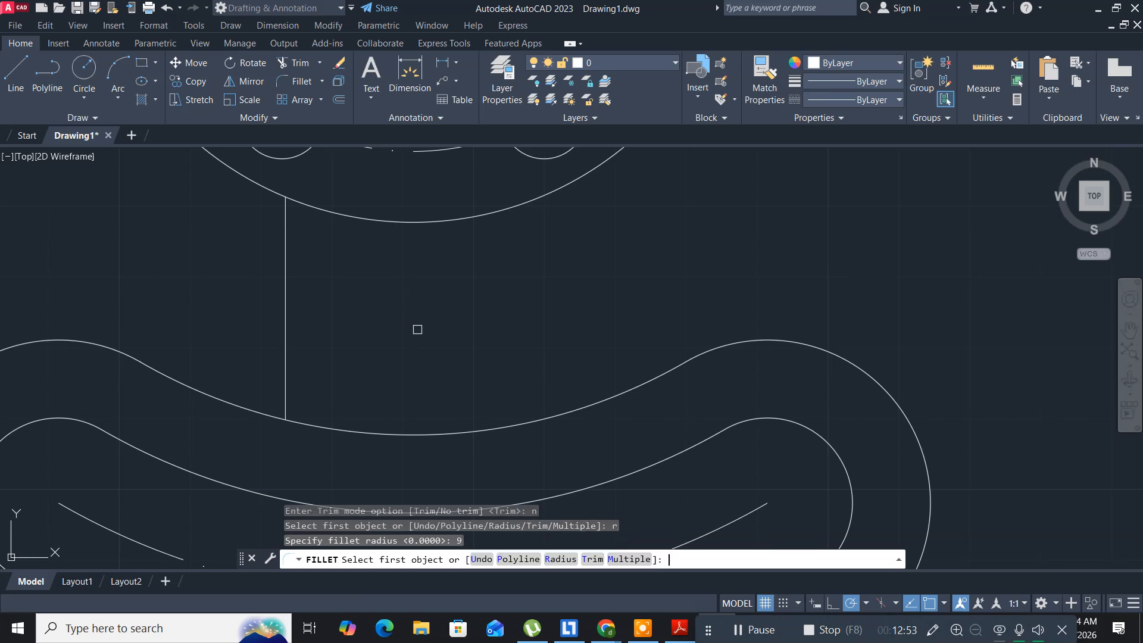
{"action": "left_click", "coordinate": [253, 410]}
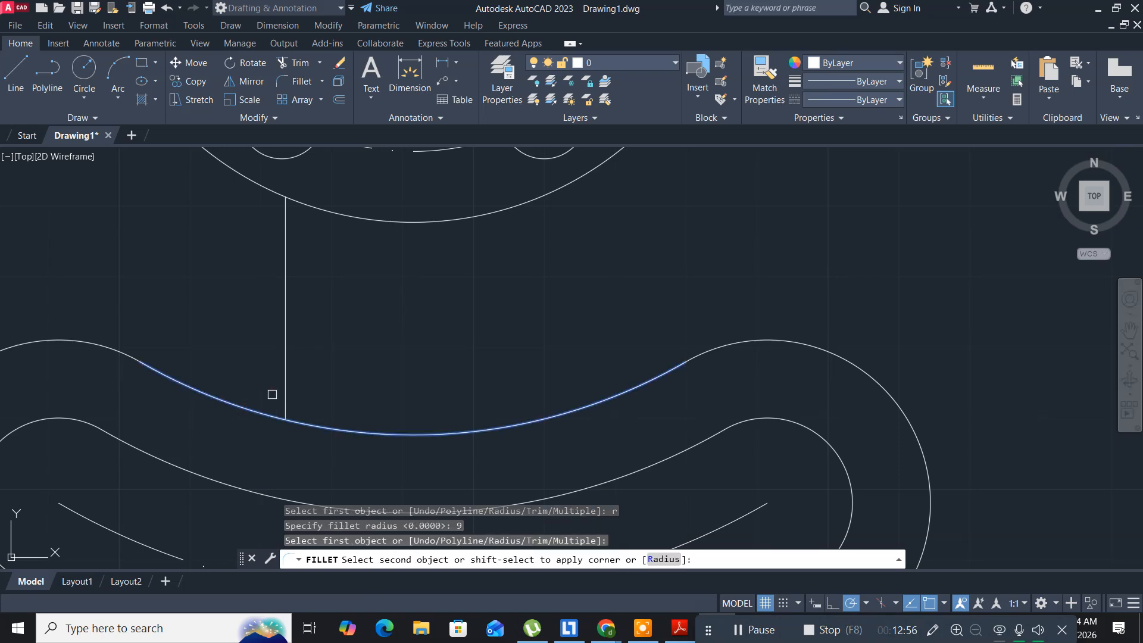
{"action": "left_click", "coordinate": [282, 382]}
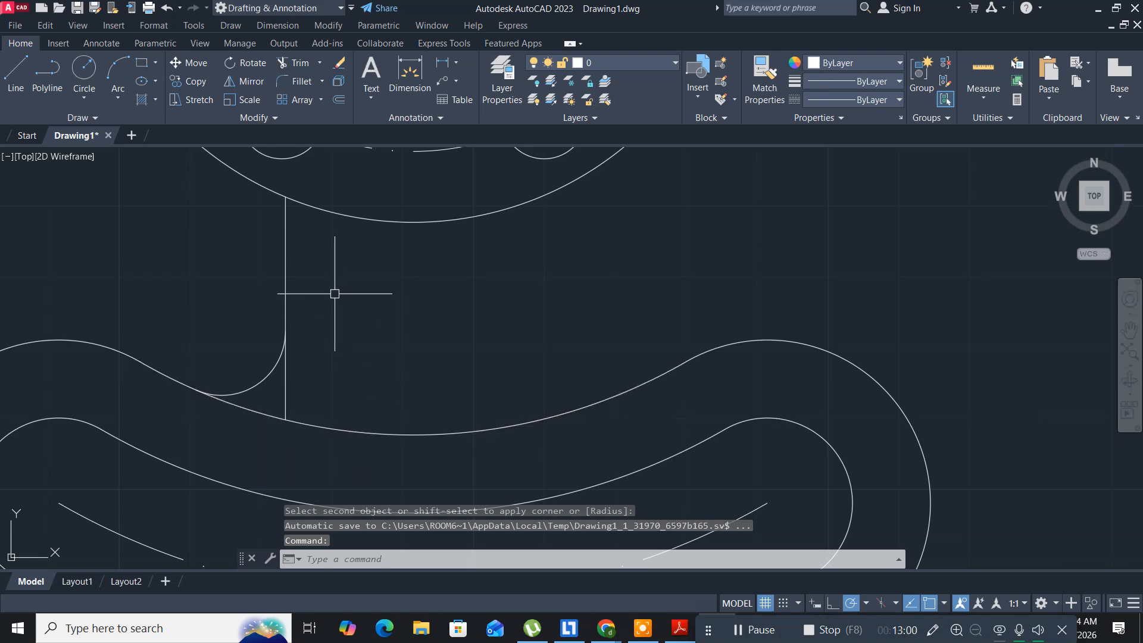
Fillet the web's left edge to the flange's outer circle with radius 10
{"action": "middle_click_drag", "start_coordinate": [316, 285], "coordinate": [314, 323]}
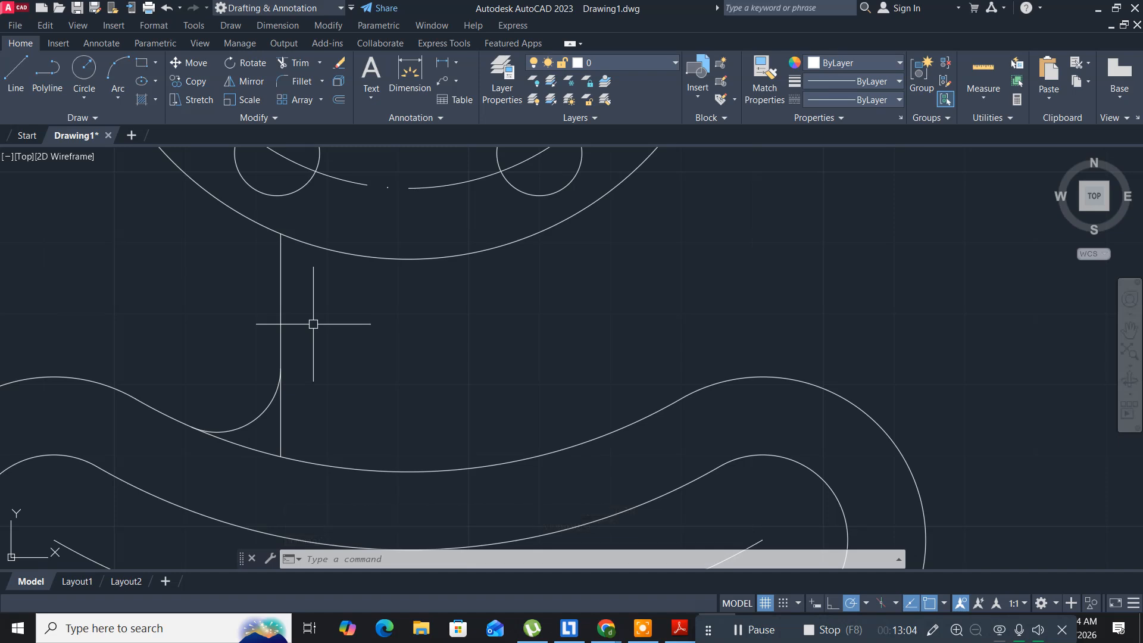
{"action": "key", "text": "Return"}
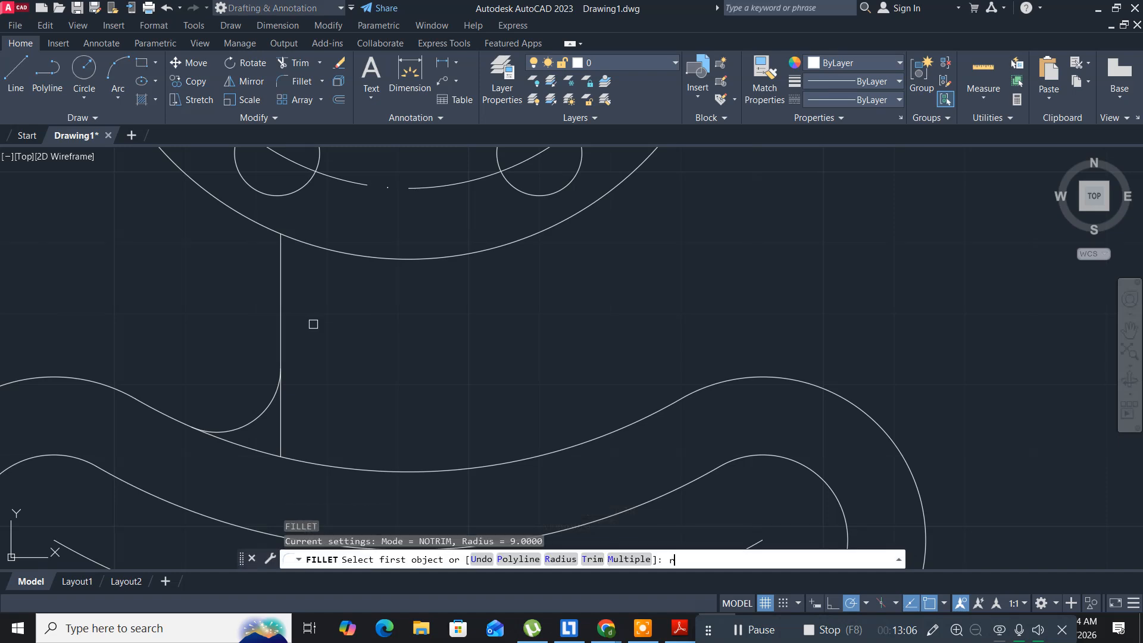
{"action": "key", "text": "Return"}
{"action": "type", "text": "10"}
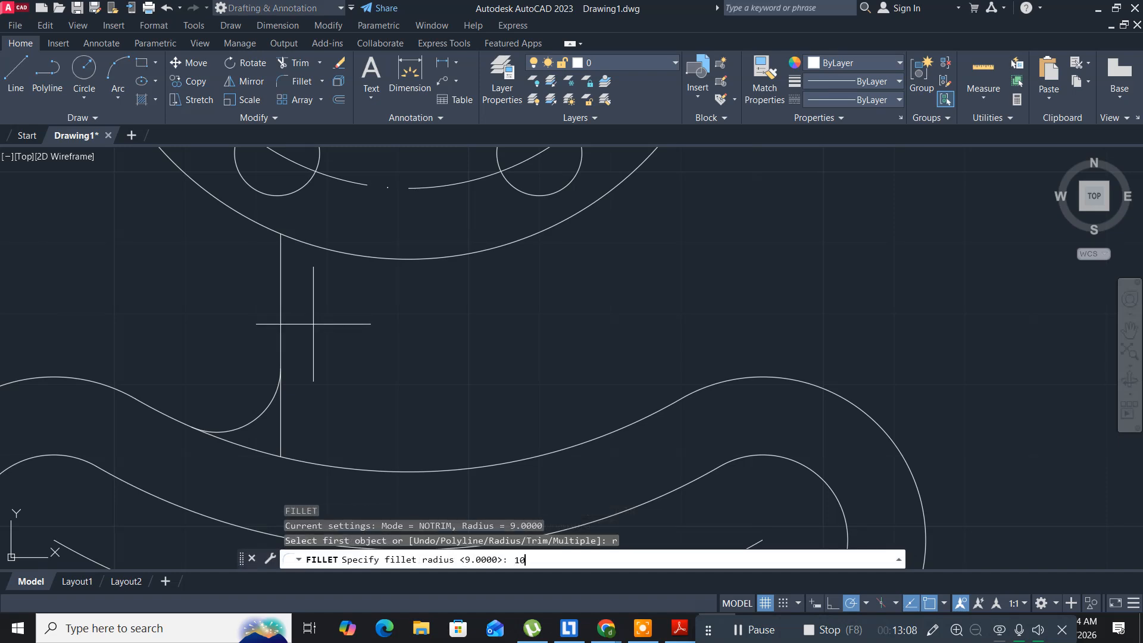
{"action": "key", "text": "Return"}
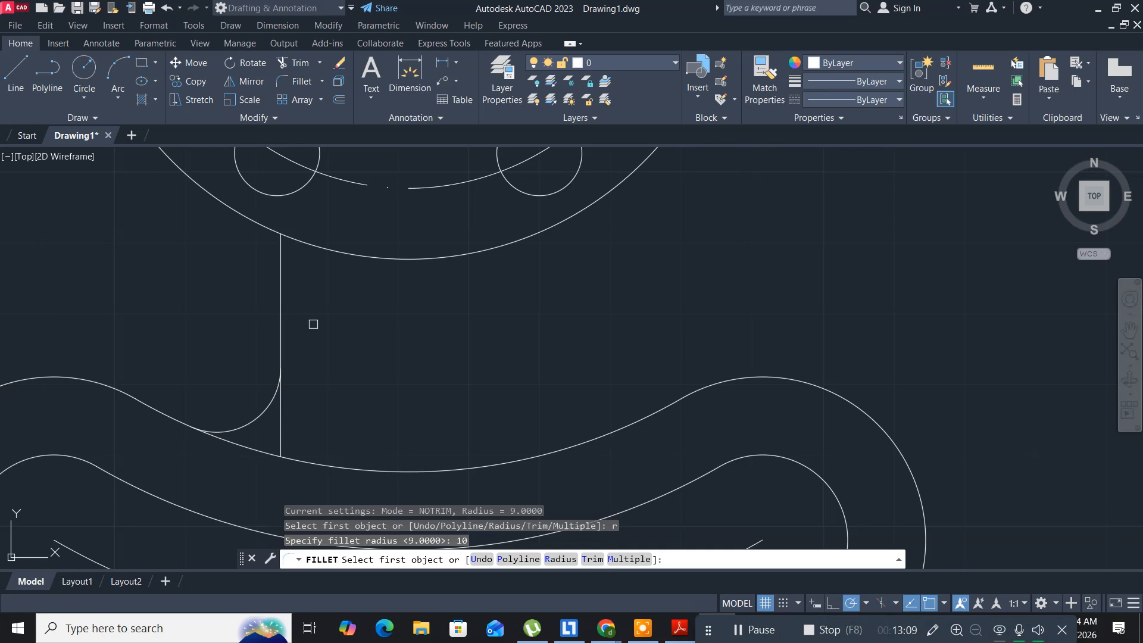
{"action": "left_click", "coordinate": [253, 222]}
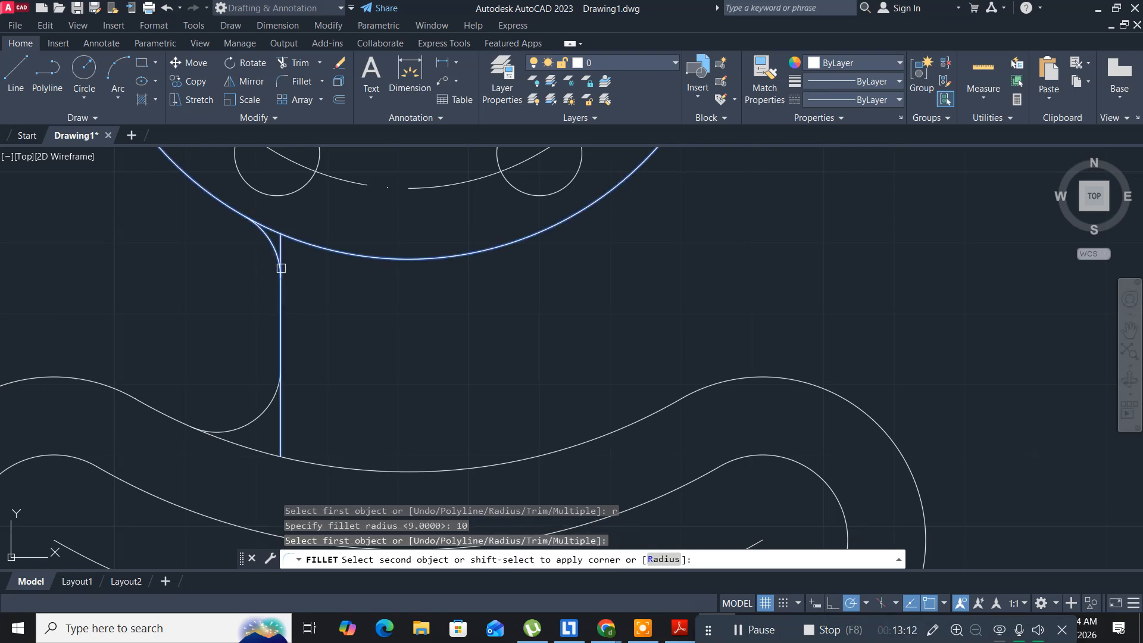
{"action": "left_click", "coordinate": [280, 265]}
Trim the leftover ends of the web's left edge line beyond the upper and lower fillets
{"action": "scroll", "coordinate": [301, 276], "scroll_direction": "up", "scroll_amount": 5}
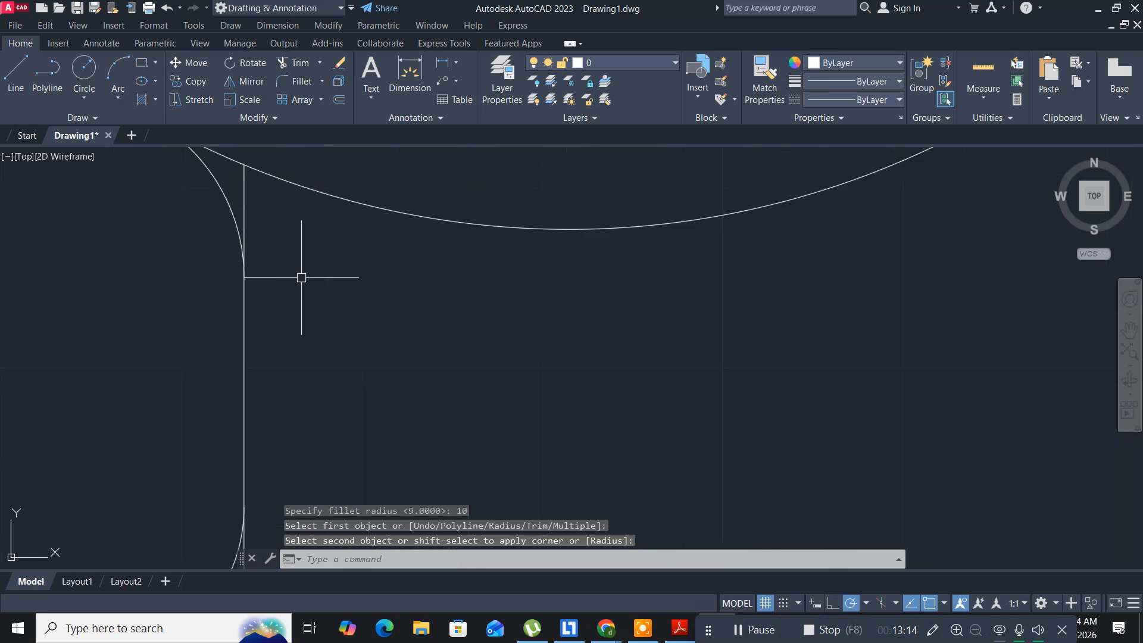
{"action": "scroll", "coordinate": [302, 278], "scroll_direction": "down", "scroll_amount": 2}
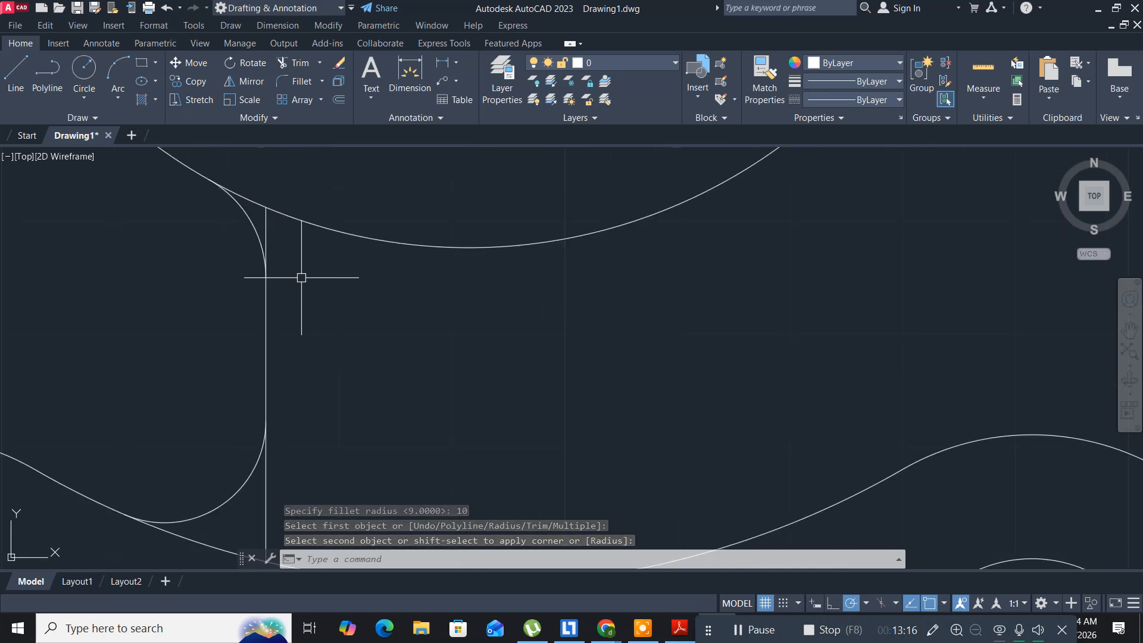
{"action": "middle_click_drag", "start_coordinate": [301, 278], "coordinate": [302, 294]}
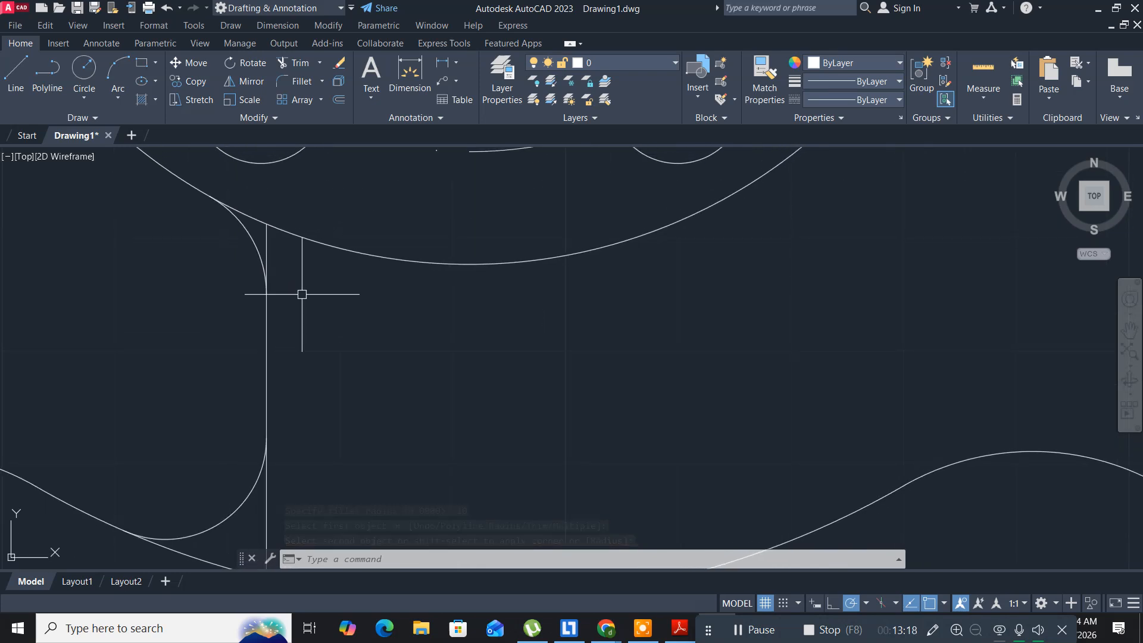
{"action": "type", "text": "tr"}
{"action": "key", "text": "Return"}
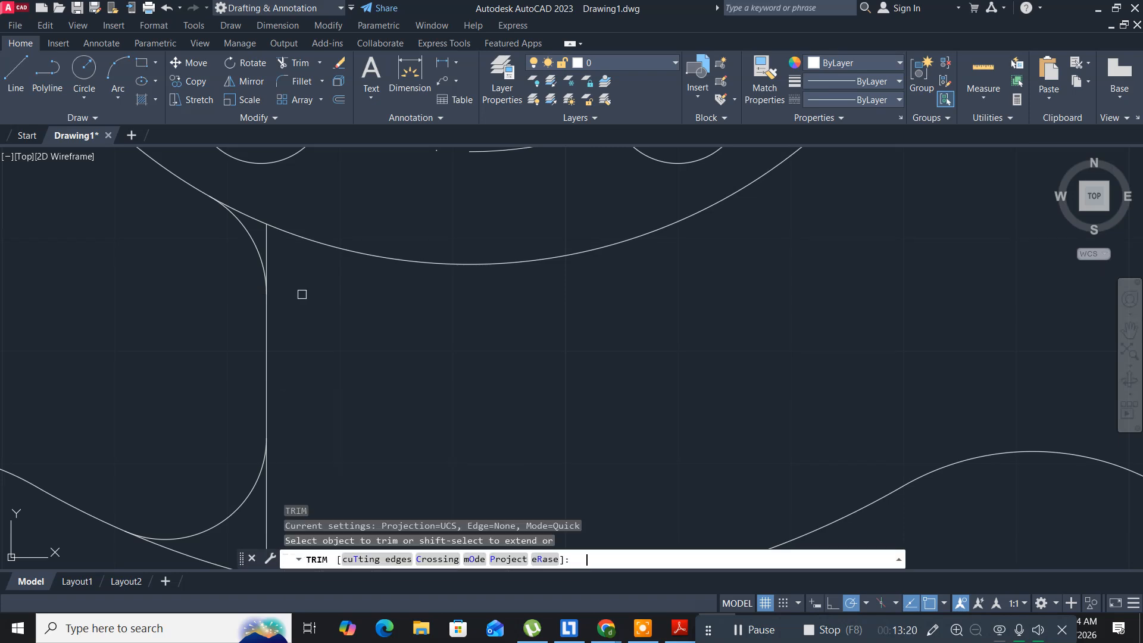
{"action": "left_click", "coordinate": [268, 244]}
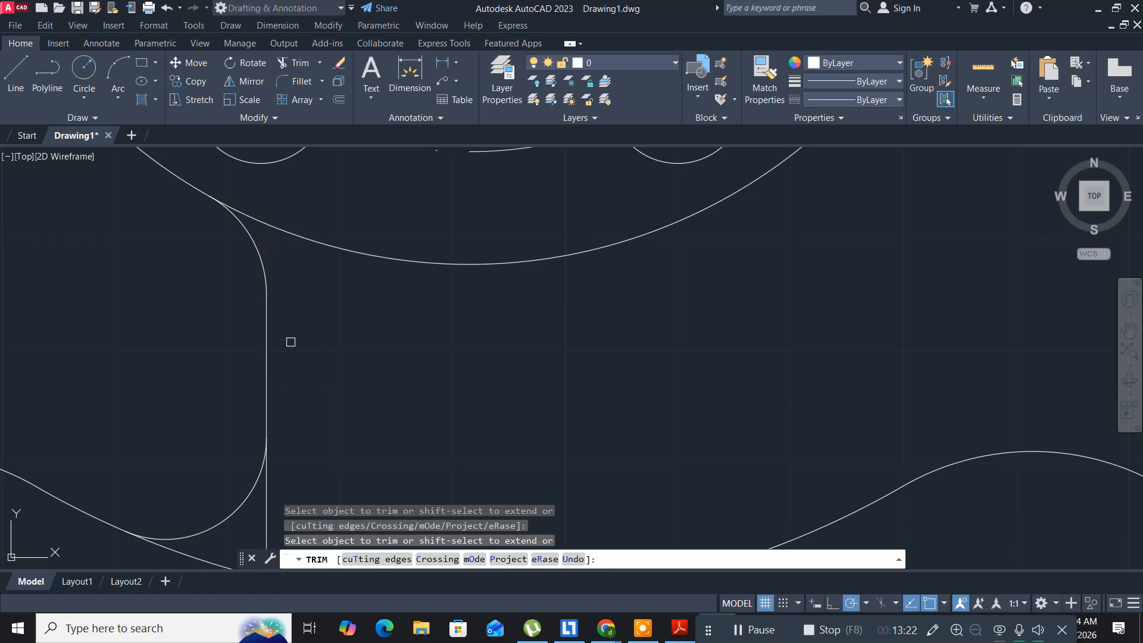
{"action": "middle_click_drag", "start_coordinate": [287, 381], "coordinate": [291, 197]}
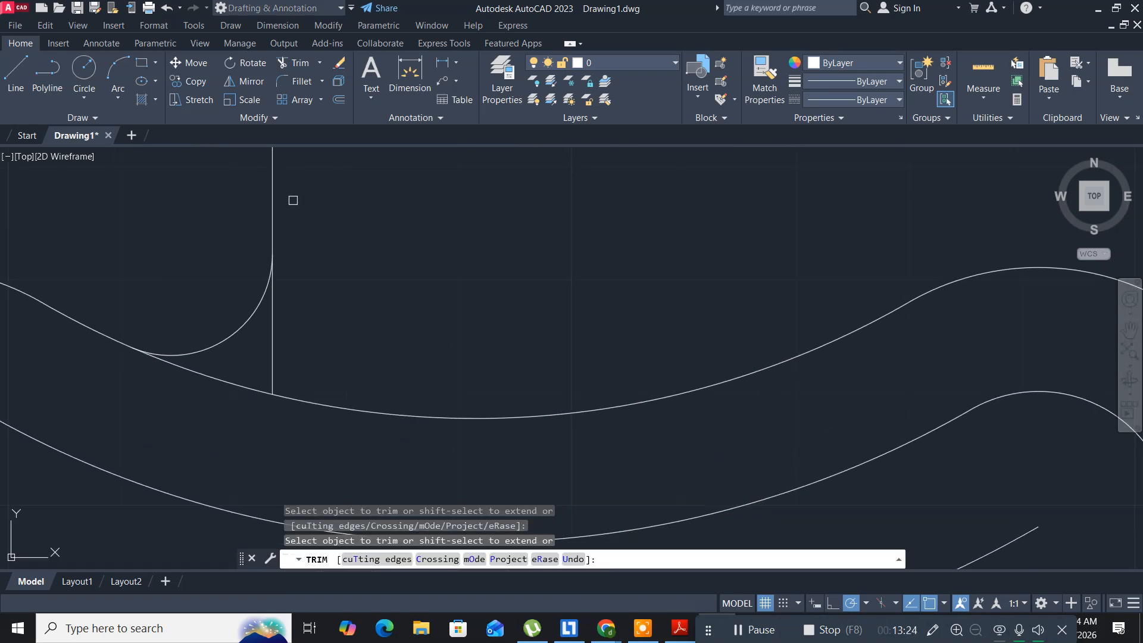
{"action": "left_click", "coordinate": [273, 355]}
{"action": "scroll", "coordinate": [334, 324], "scroll_direction": "down", "scroll_amount": 4}
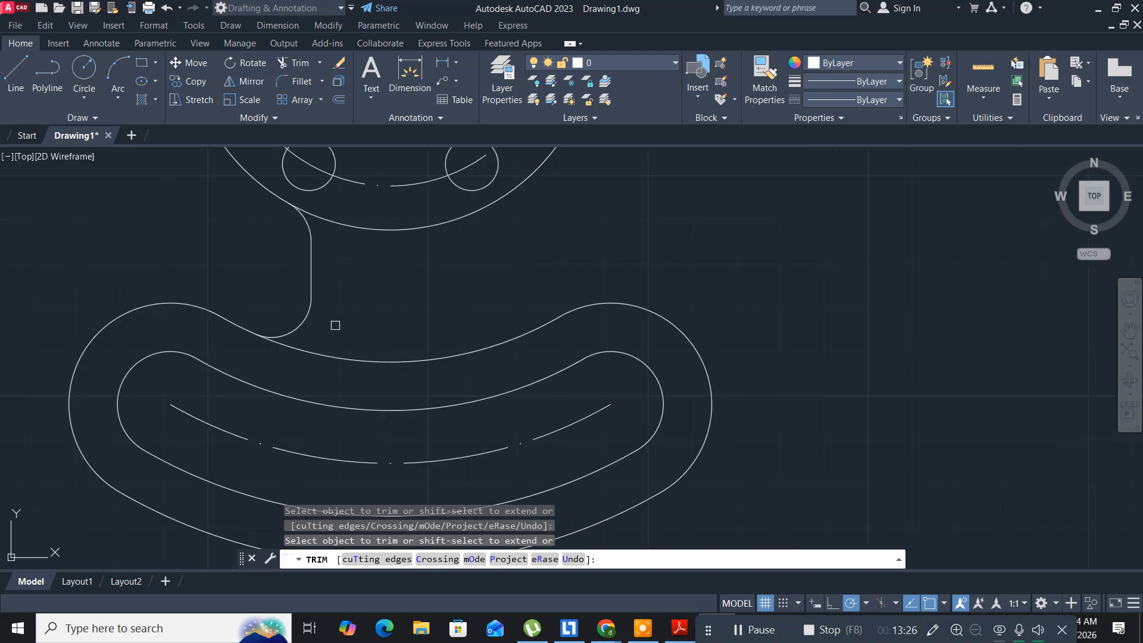
{"action": "middle_click_drag", "start_coordinate": [362, 288], "coordinate": [332, 339]}
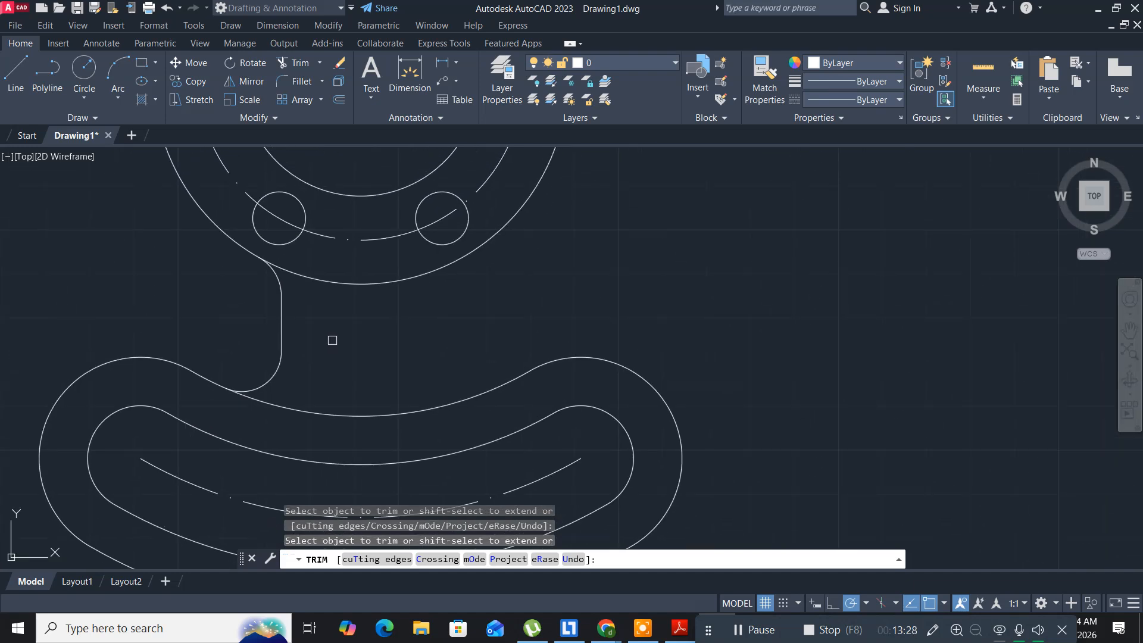
{"action": "key", "text": "Escape"}
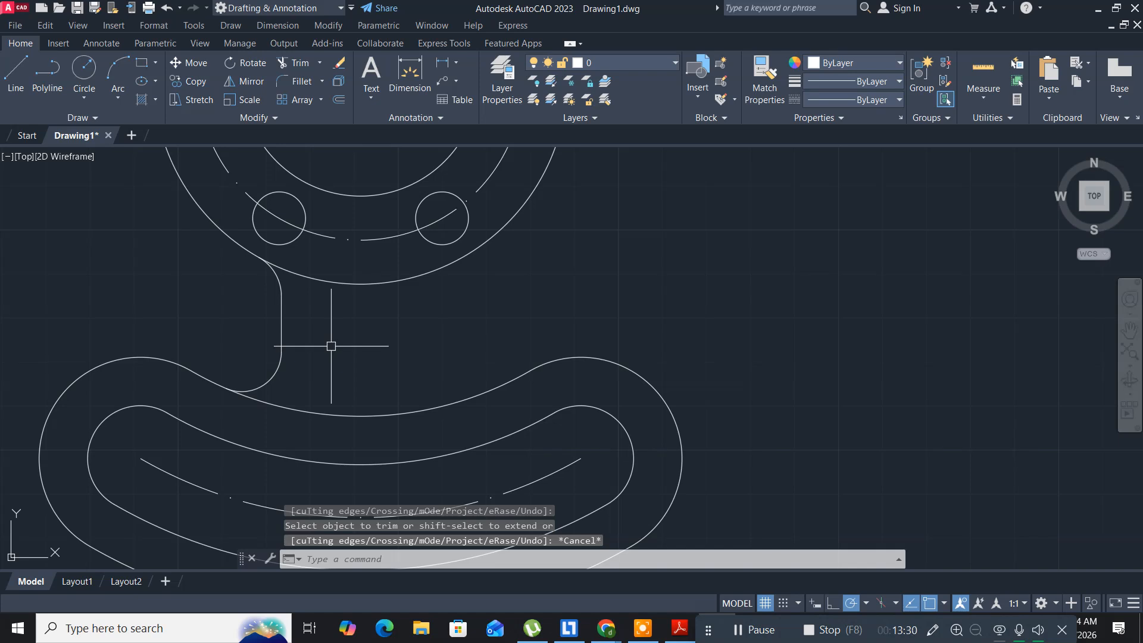
Mirror the web's left edge and its two fillets about the figure's vertical centreline, keeping the source objects
{"action": "middle_click_drag", "start_coordinate": [331, 345], "coordinate": [314, 342]}
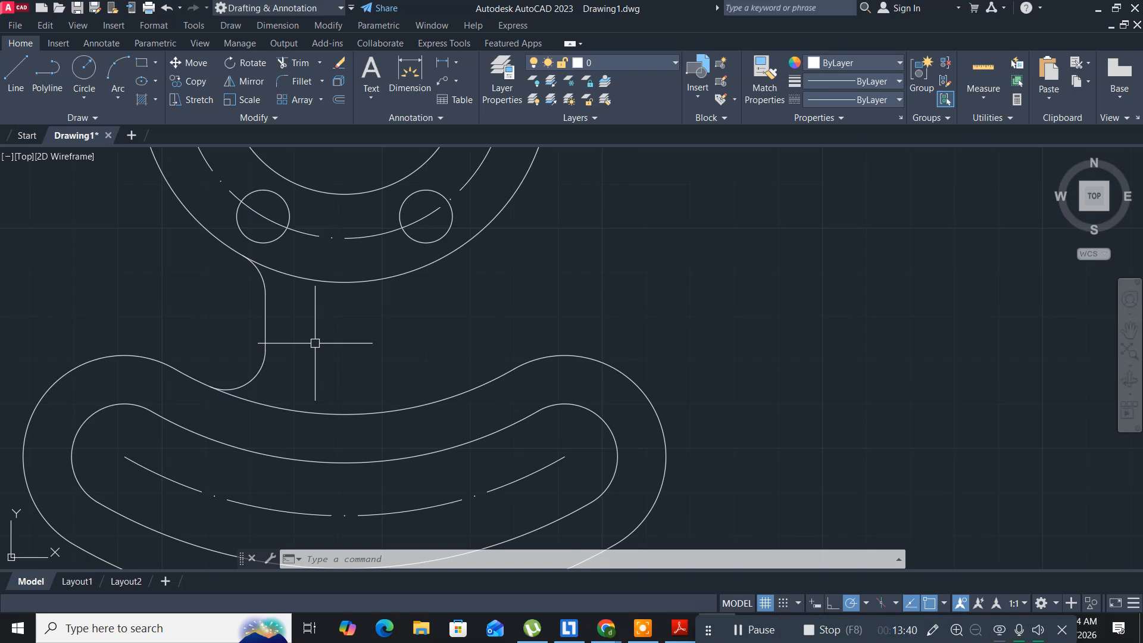
{"action": "type", "text": "i"}
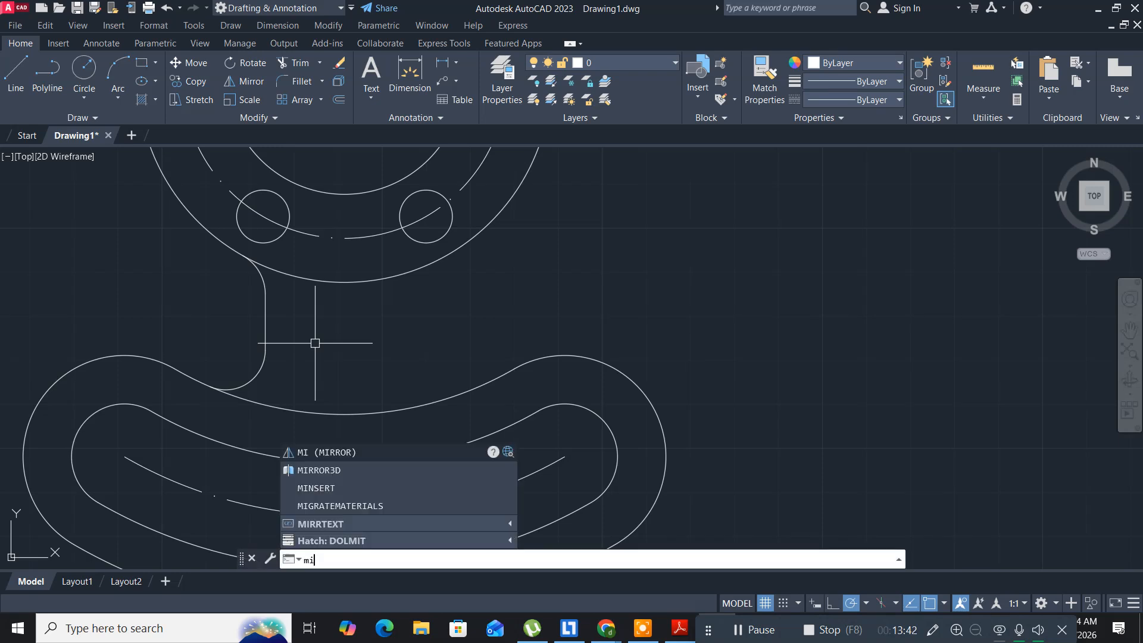
{"action": "key", "text": "Return"}
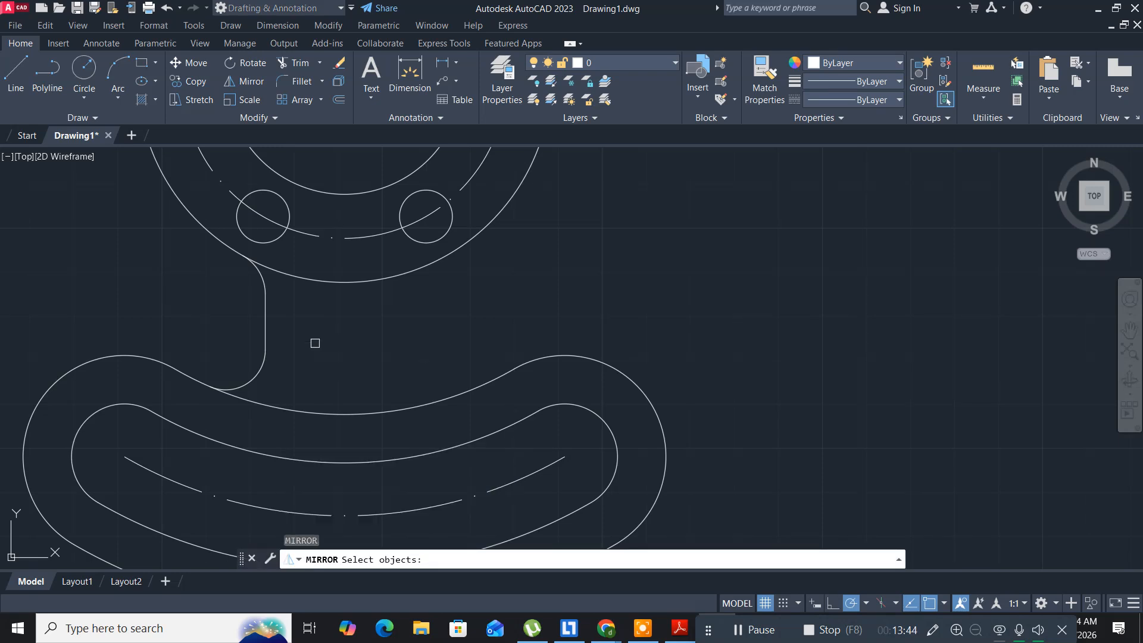
{"action": "left_click", "coordinate": [248, 380]}
{"action": "left_click", "coordinate": [265, 321]}
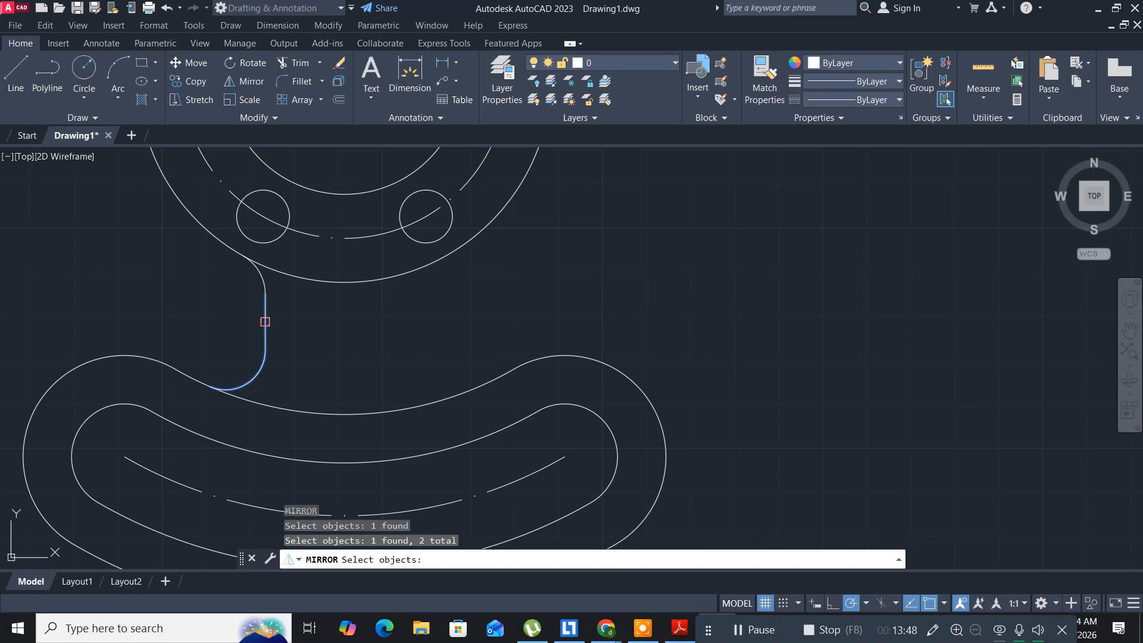
{"action": "left_click", "coordinate": [260, 275]}
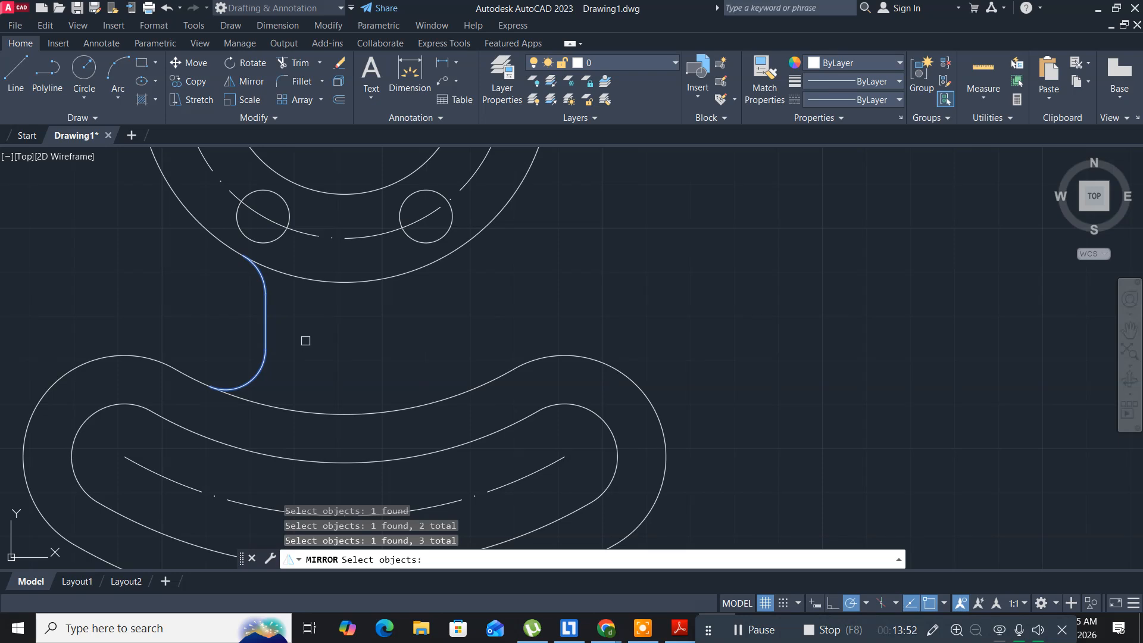
{"action": "key", "text": "Return"}
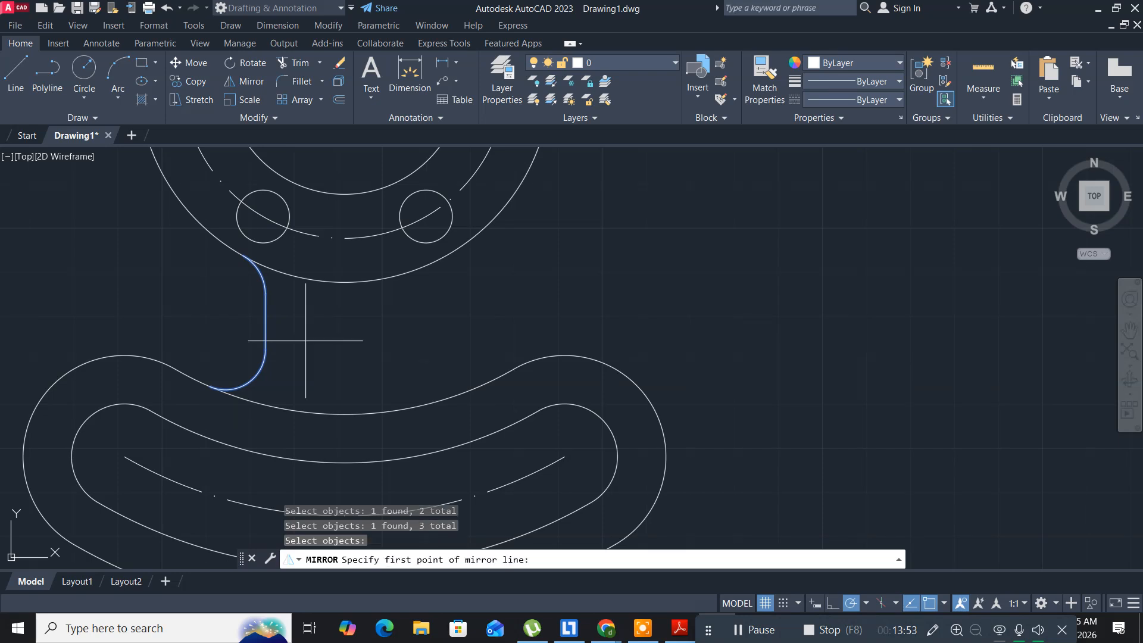
{"action": "left_click", "coordinate": [345, 282]}
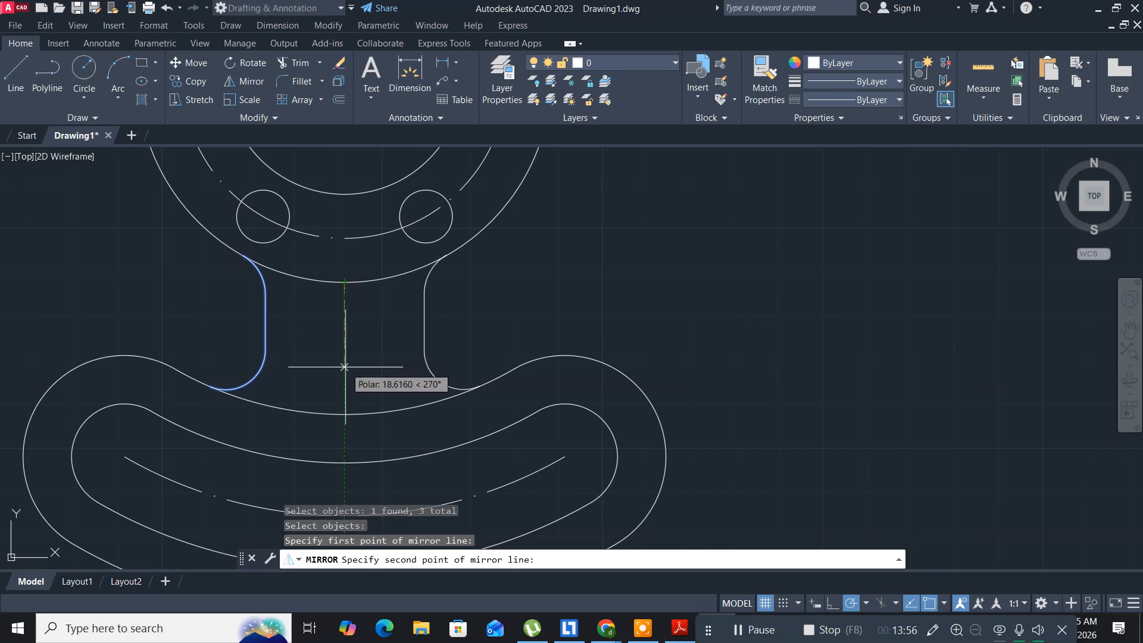
{"action": "left_click", "coordinate": [344, 413]}
{"action": "key", "text": "Return"}
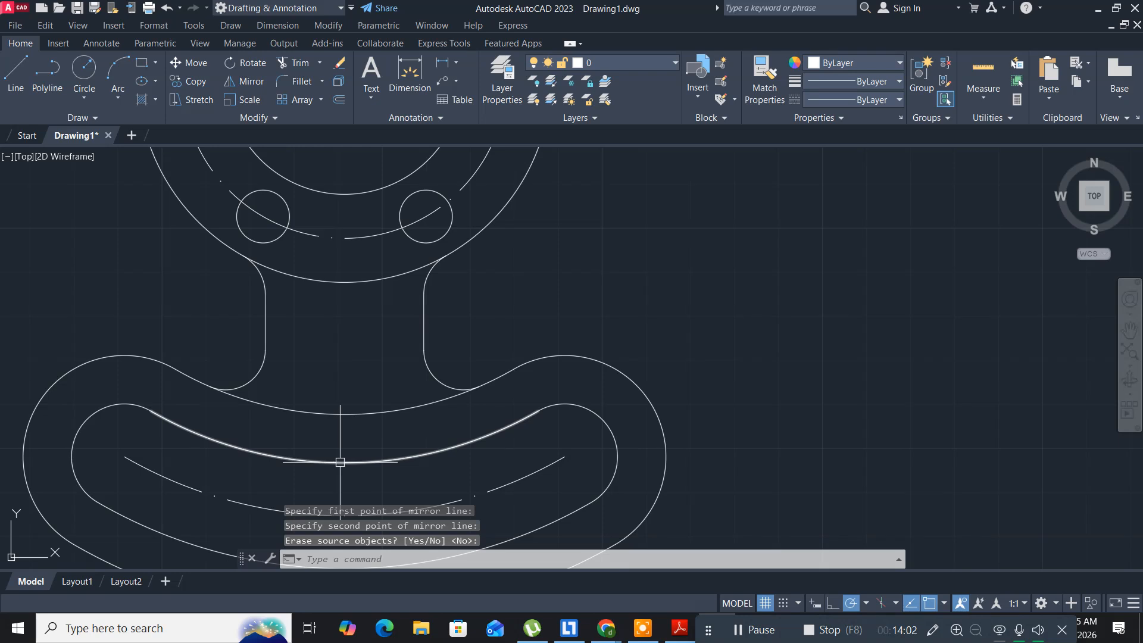
Review the whole drawn figure and compare it with the Quadrant drawing in the General Exercise PDF
{"action": "middle_click_drag", "start_coordinate": [340, 458], "coordinate": [376, 374]}
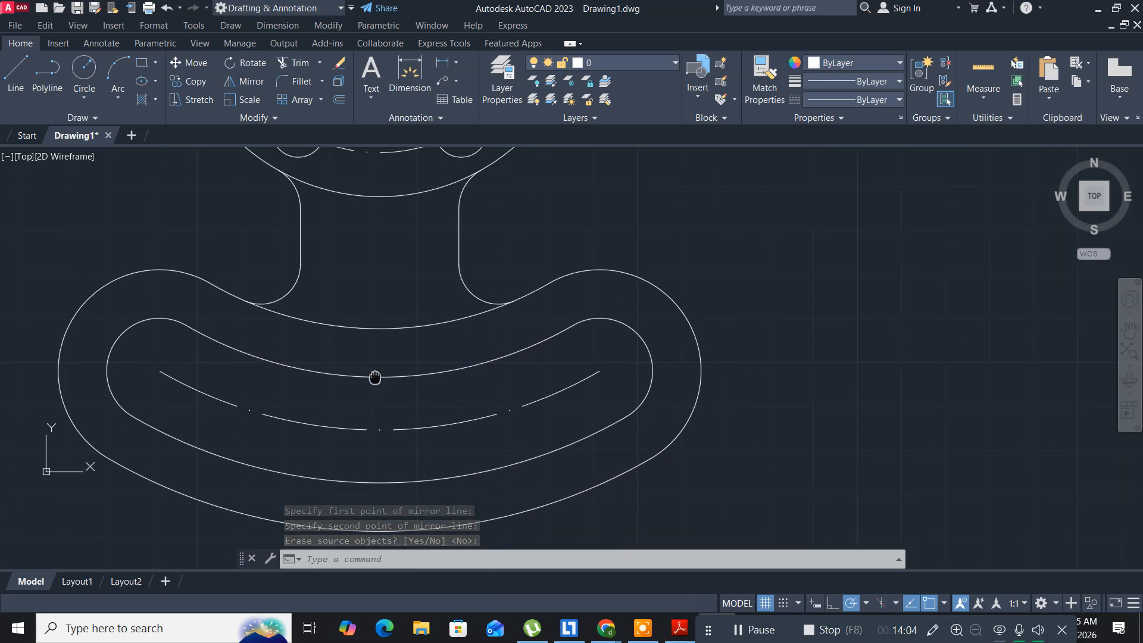
{"action": "scroll", "coordinate": [371, 328], "scroll_direction": "down", "scroll_amount": 2}
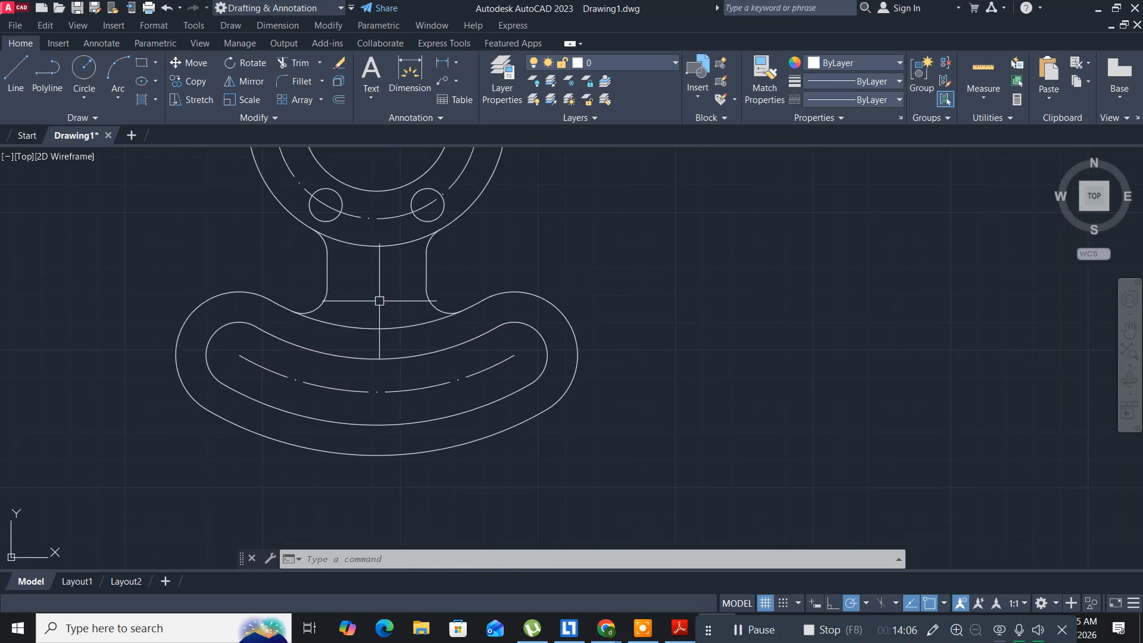
{"action": "middle_click_drag", "start_coordinate": [379, 301], "coordinate": [368, 380]}
{"action": "scroll", "coordinate": [366, 383], "scroll_direction": "down", "scroll_amount": 2}
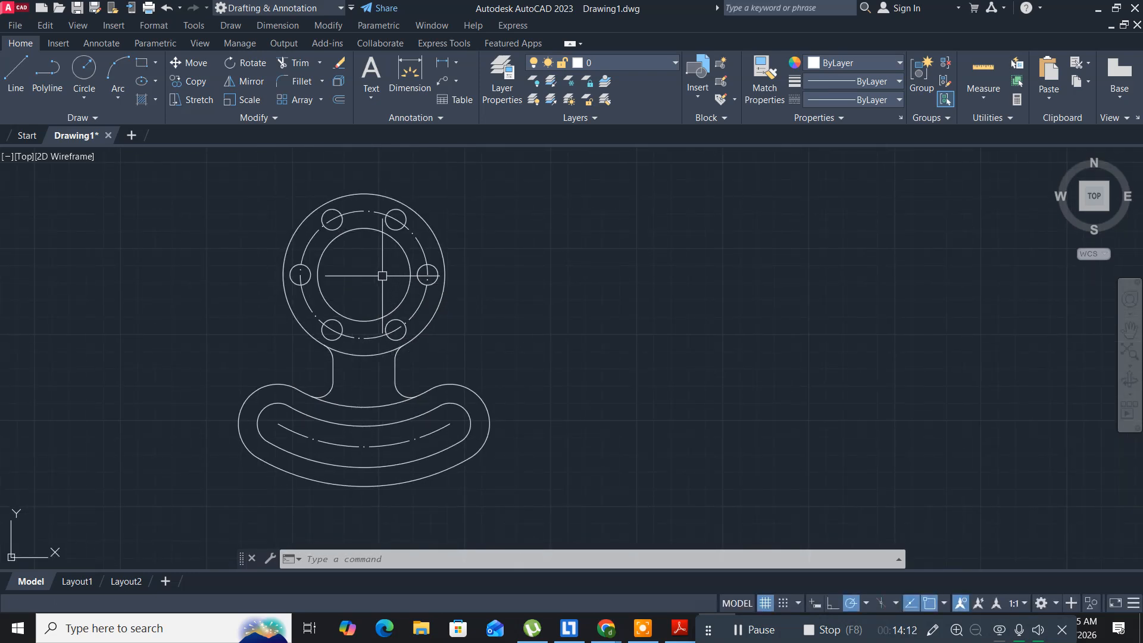
{"action": "scroll", "coordinate": [382, 275], "scroll_direction": "up", "scroll_amount": 2}
{"action": "middle_click_drag", "start_coordinate": [382, 275], "coordinate": [375, 296]}
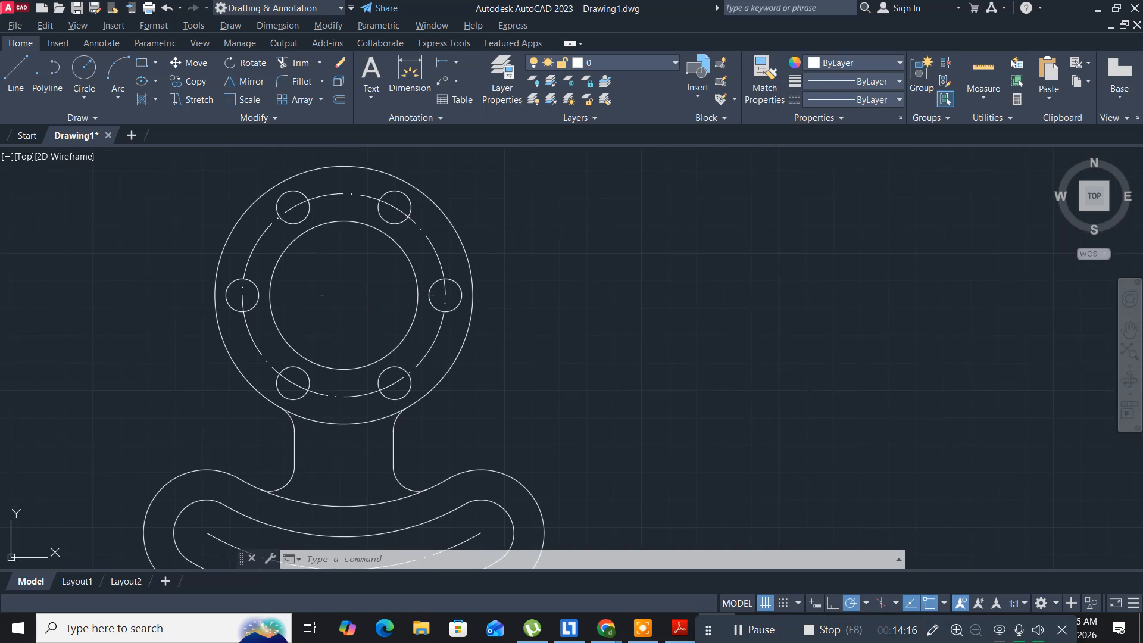
{"action": "key", "text": "alt+Tab"}
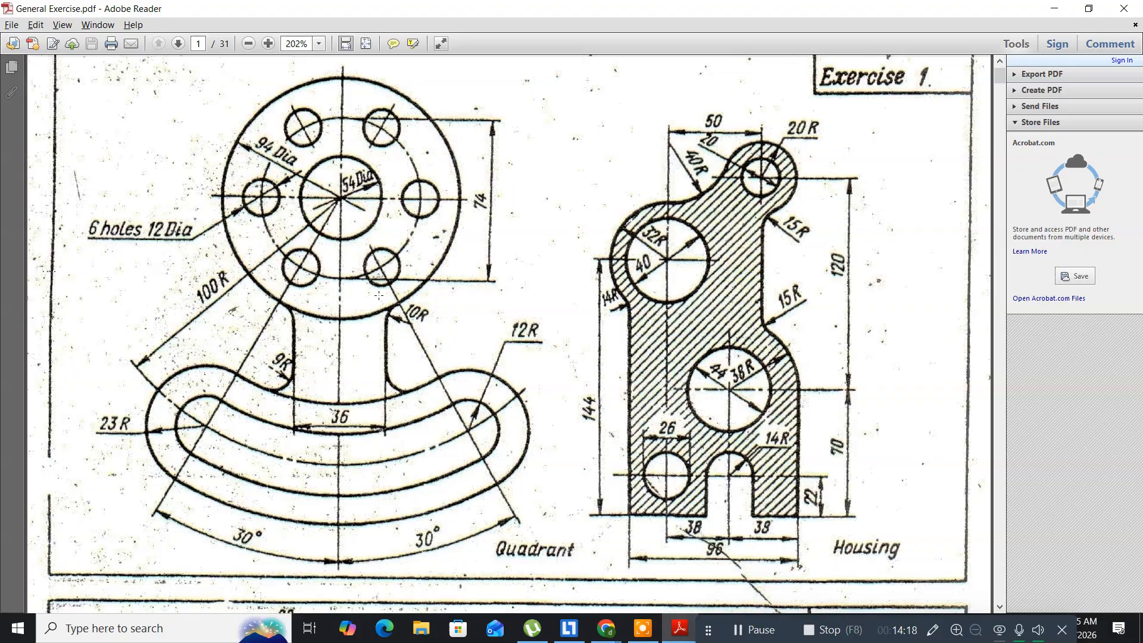
{"action": "key", "text": "alt+Tab"}
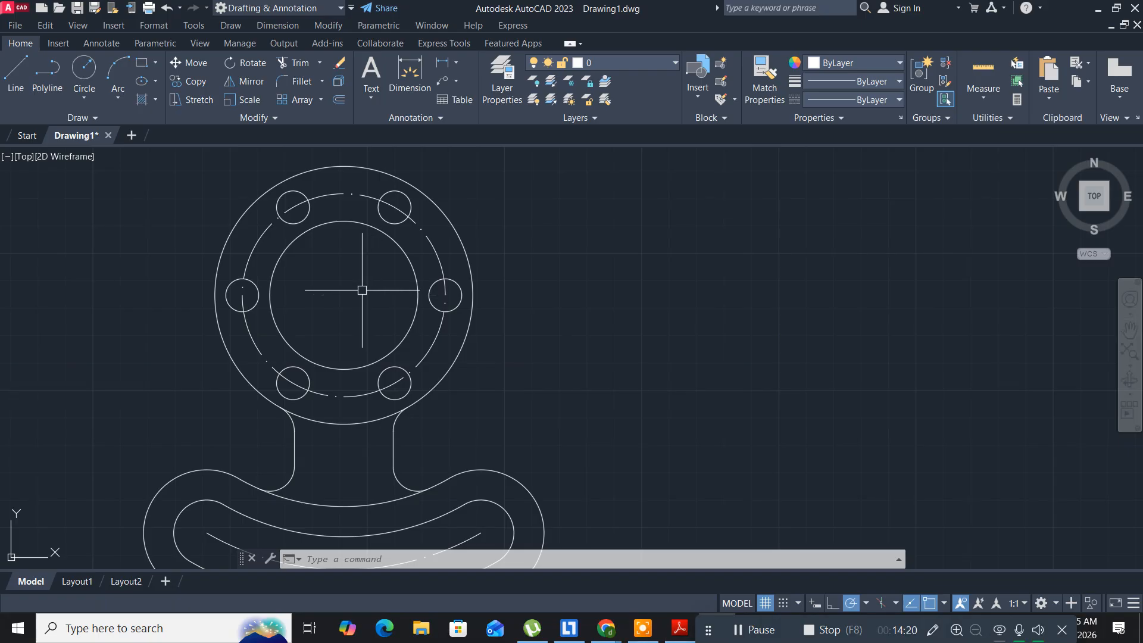
Try a diameter dimension on the upper right of the flange's central bore circle, and undo it
{"action": "left_click", "coordinate": [271, 26]}
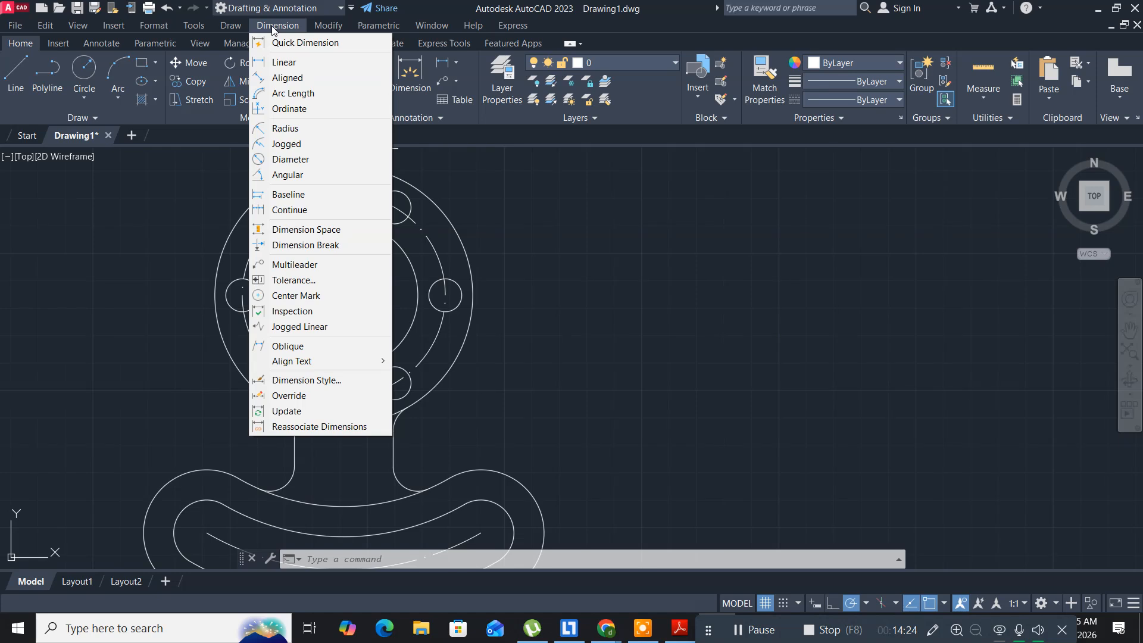
{"action": "left_click", "coordinate": [291, 158]}
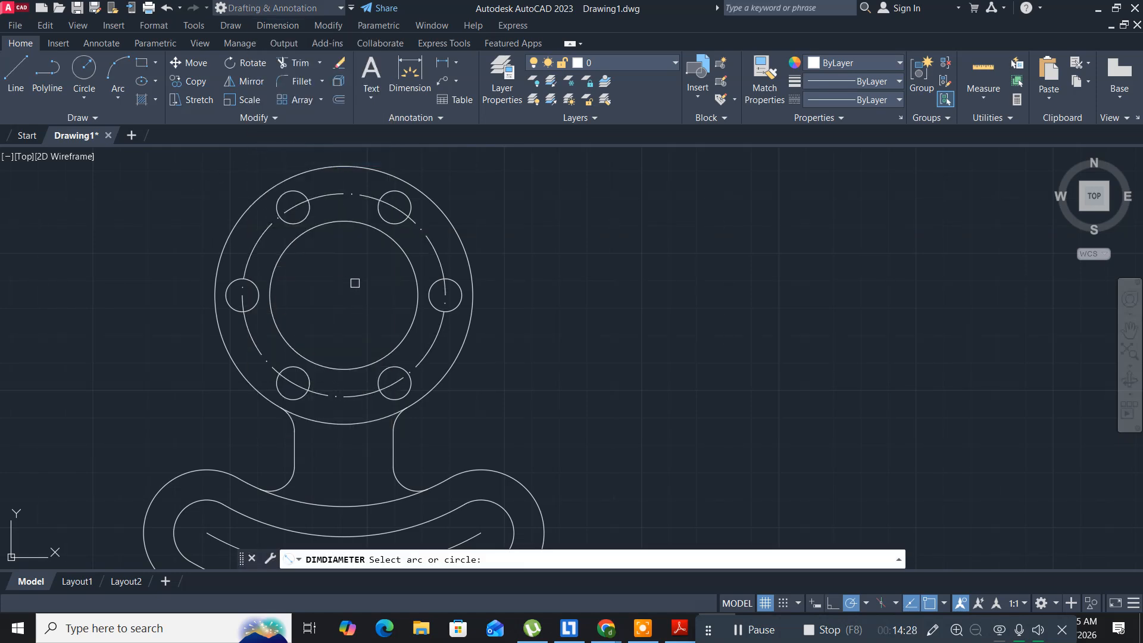
{"action": "left_click", "coordinate": [403, 252]}
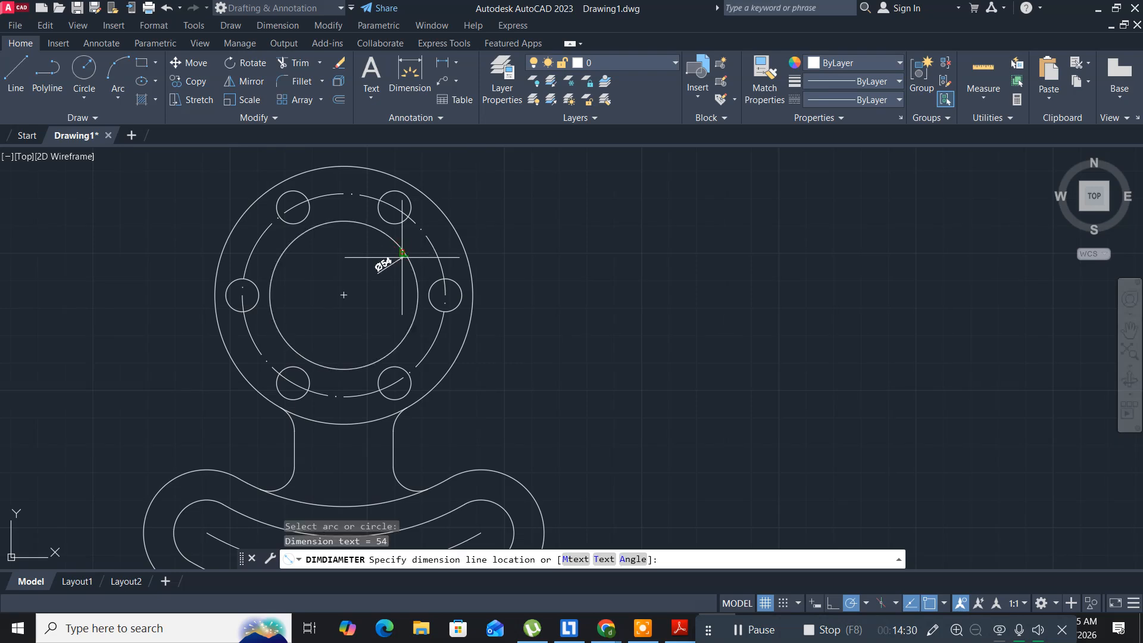
{"action": "left_click", "coordinate": [401, 260]}
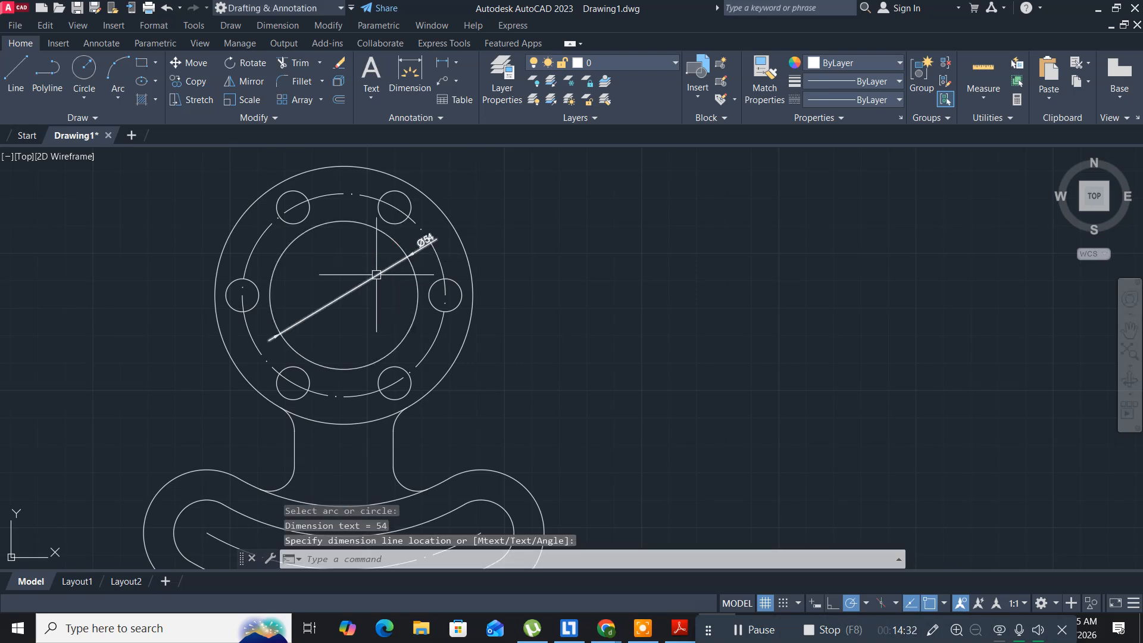
{"action": "key", "text": "ctrl+z"}
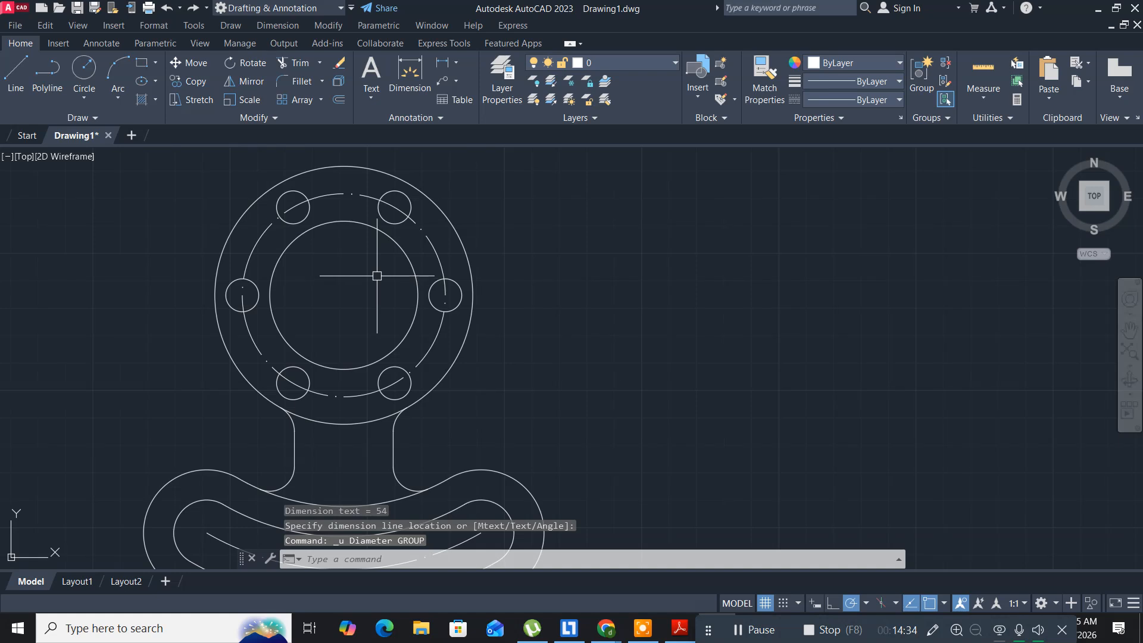
Add a diameter dimension to the flange's central bore circle, placing its text inside the bore near the top
{"action": "left_click", "coordinate": [269, 27]}
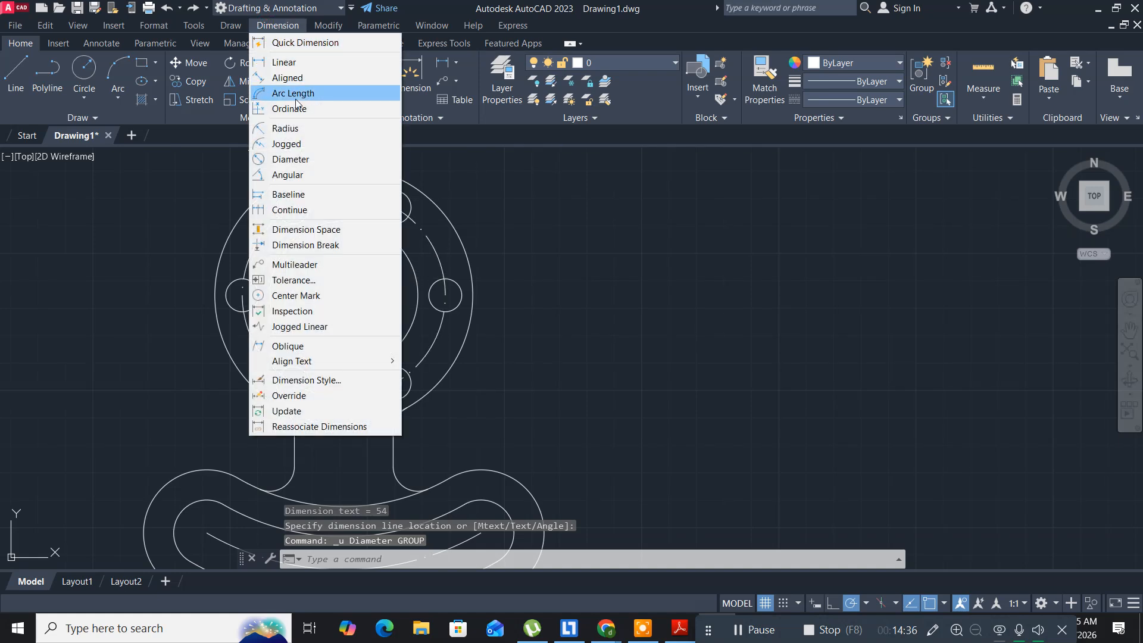
{"action": "left_click", "coordinate": [300, 160]}
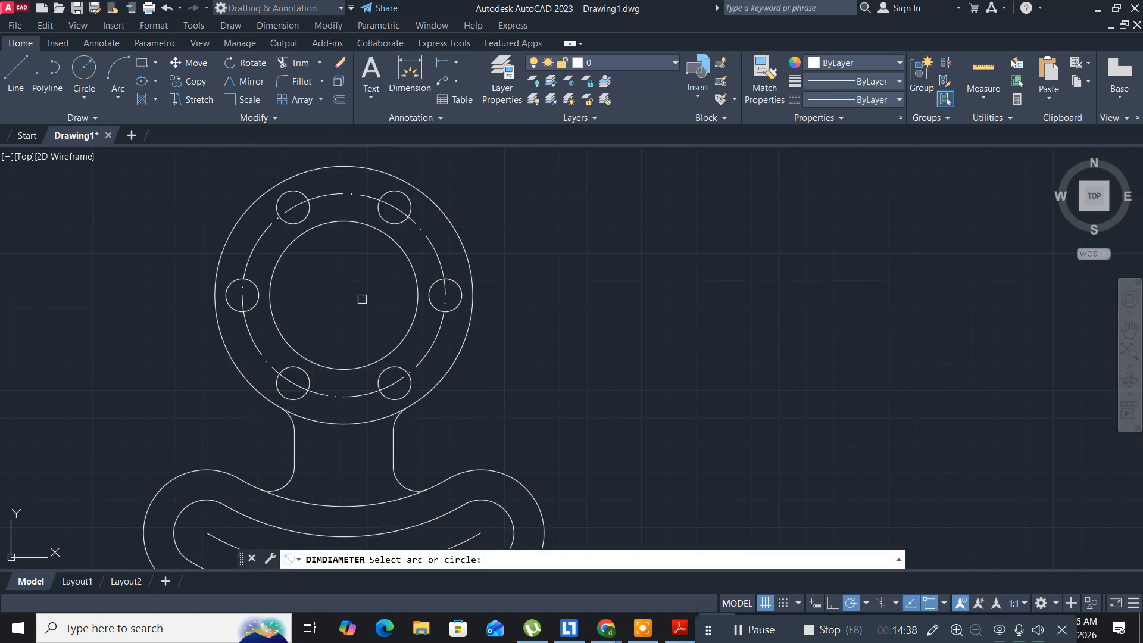
{"action": "left_click", "coordinate": [366, 228]}
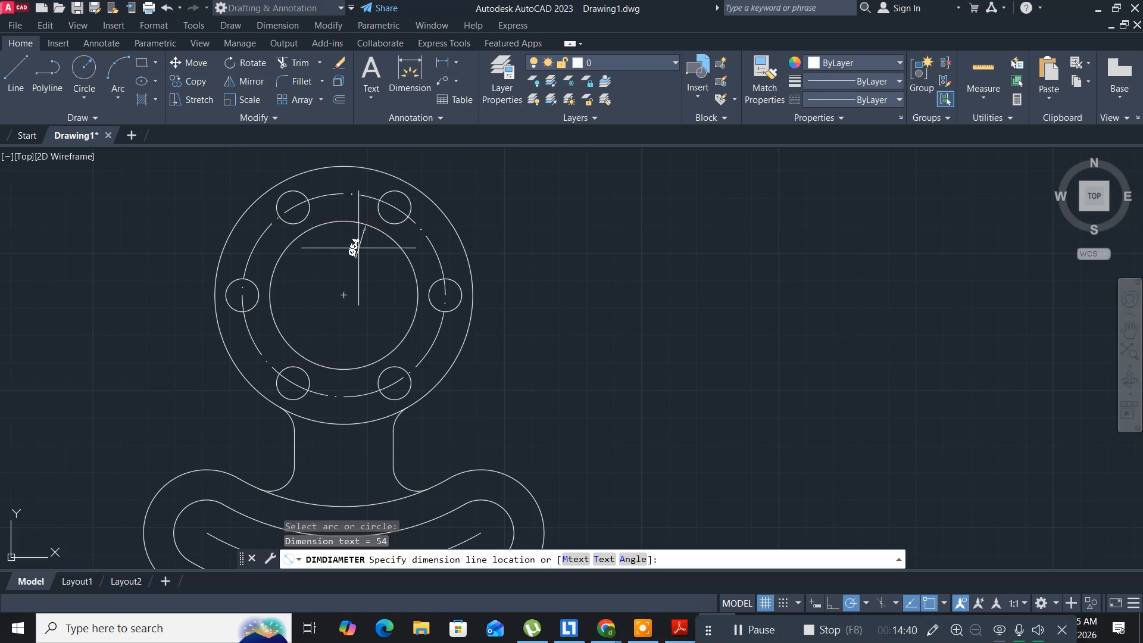
{"action": "left_click", "coordinate": [358, 248]}
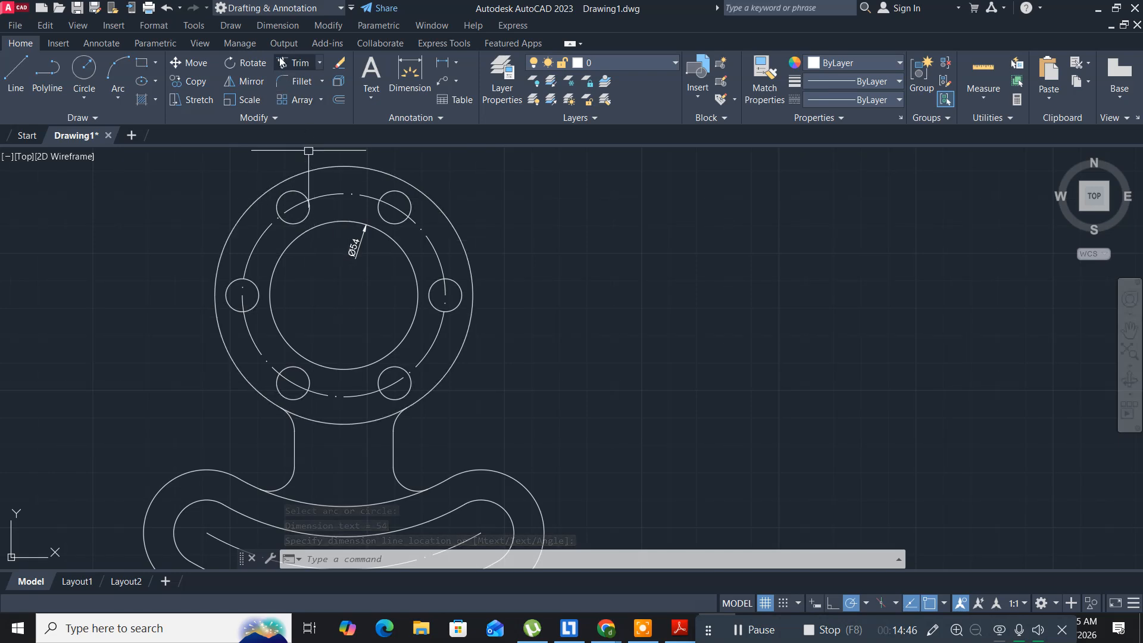
Add a vertical linear dimension across the bolt-hole pitch circle from top to bottom, placed to the right of the flange
{"action": "left_click", "coordinate": [278, 28]}
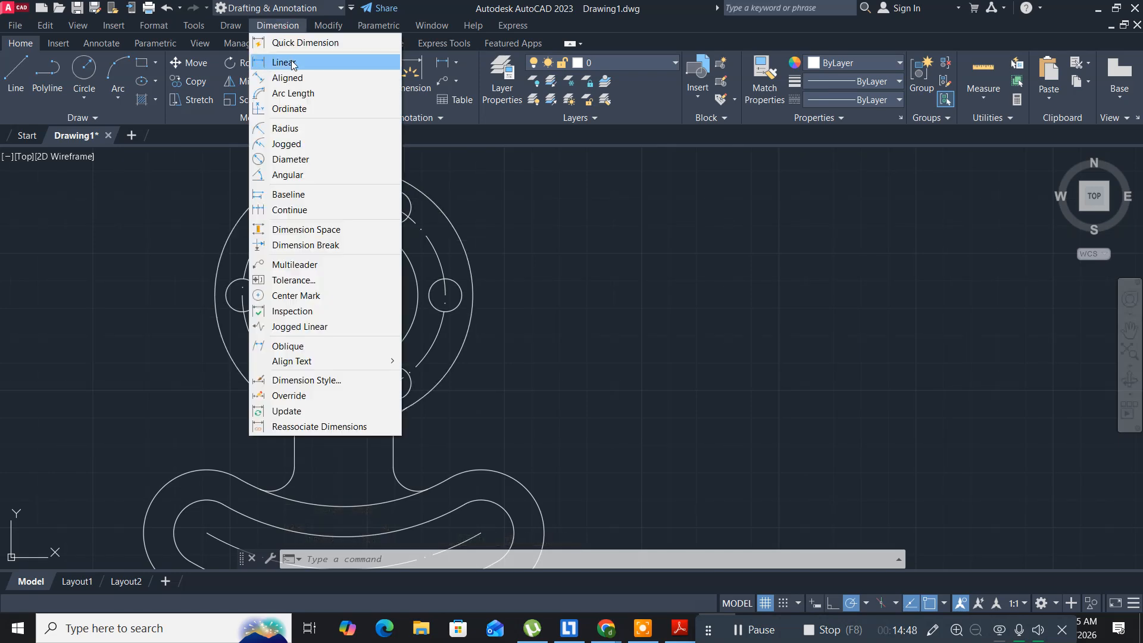
{"action": "left_click", "coordinate": [290, 60]}
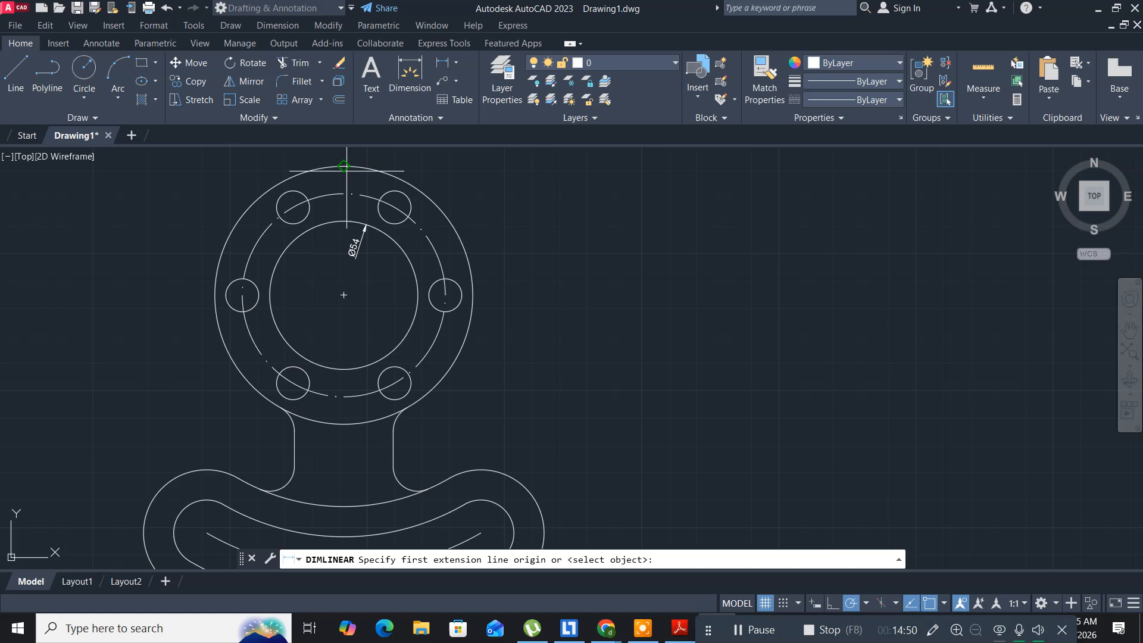
{"action": "left_click", "coordinate": [344, 193]}
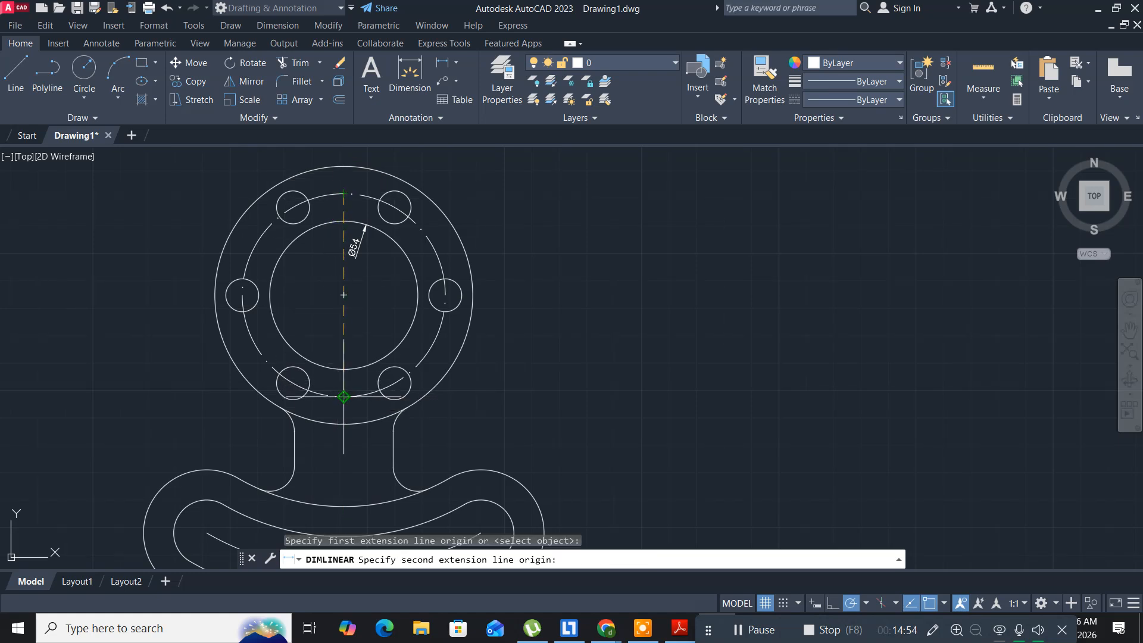
{"action": "left_click", "coordinate": [343, 396]}
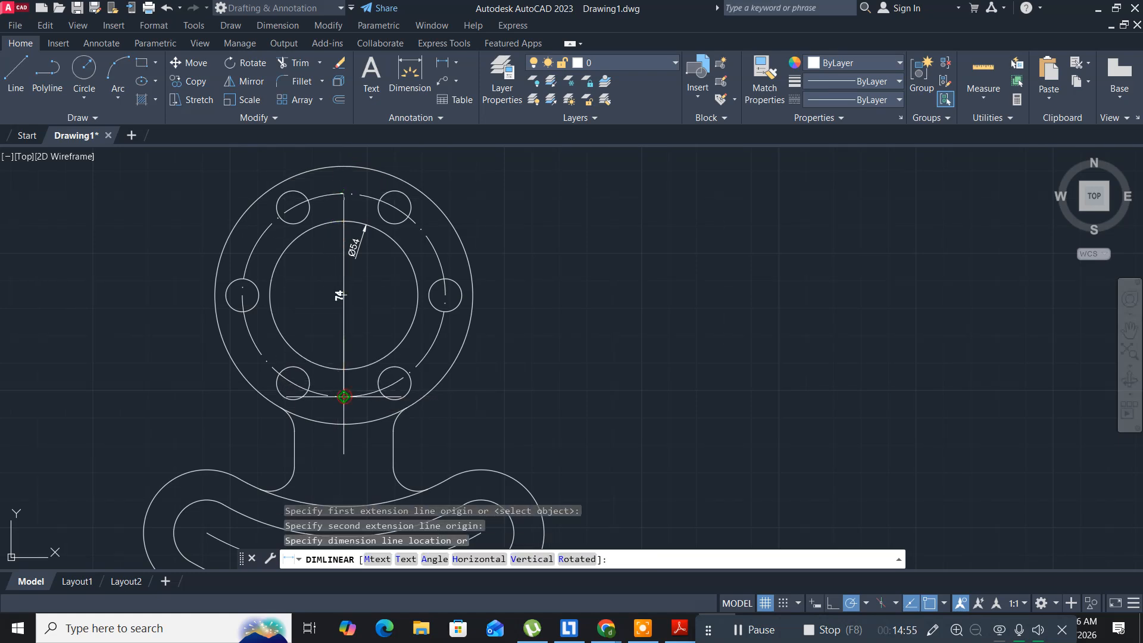
{"action": "left_click", "coordinate": [517, 314]}
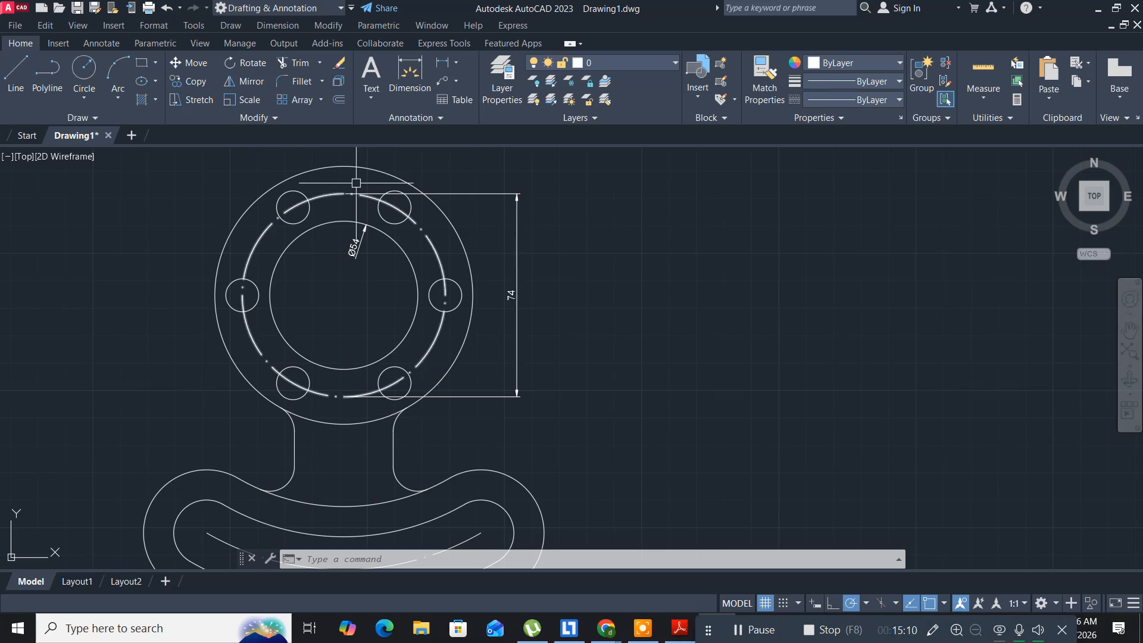
Add a diameter dimension to the flange's outer circle, with the text inside its upper-left edge
{"action": "left_click", "coordinate": [292, 27]}
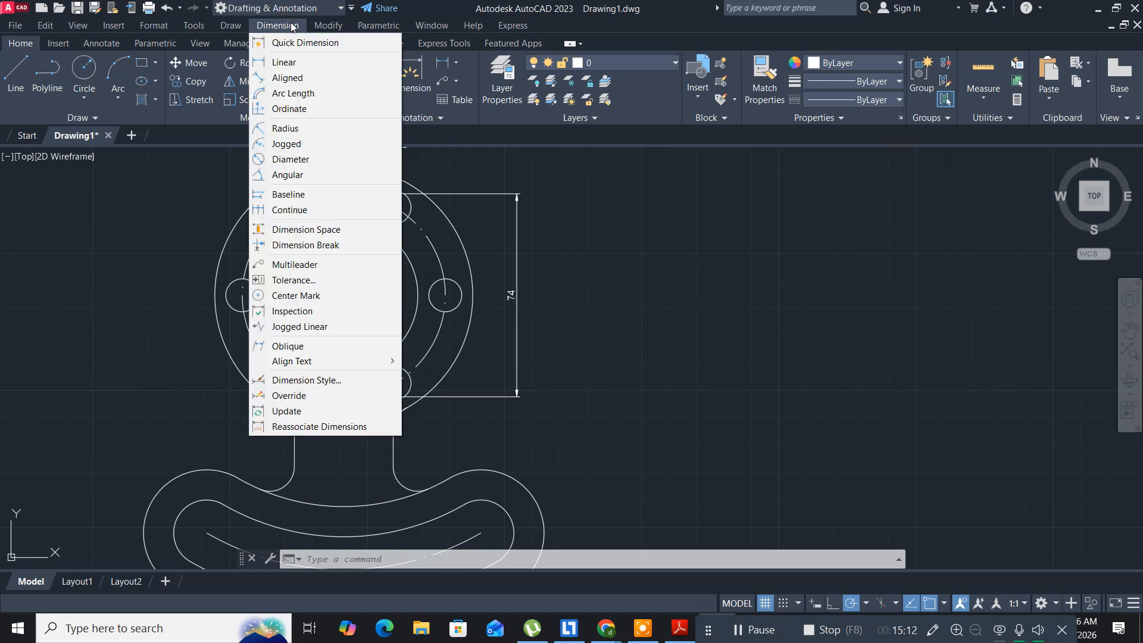
{"action": "left_click", "coordinate": [291, 160]}
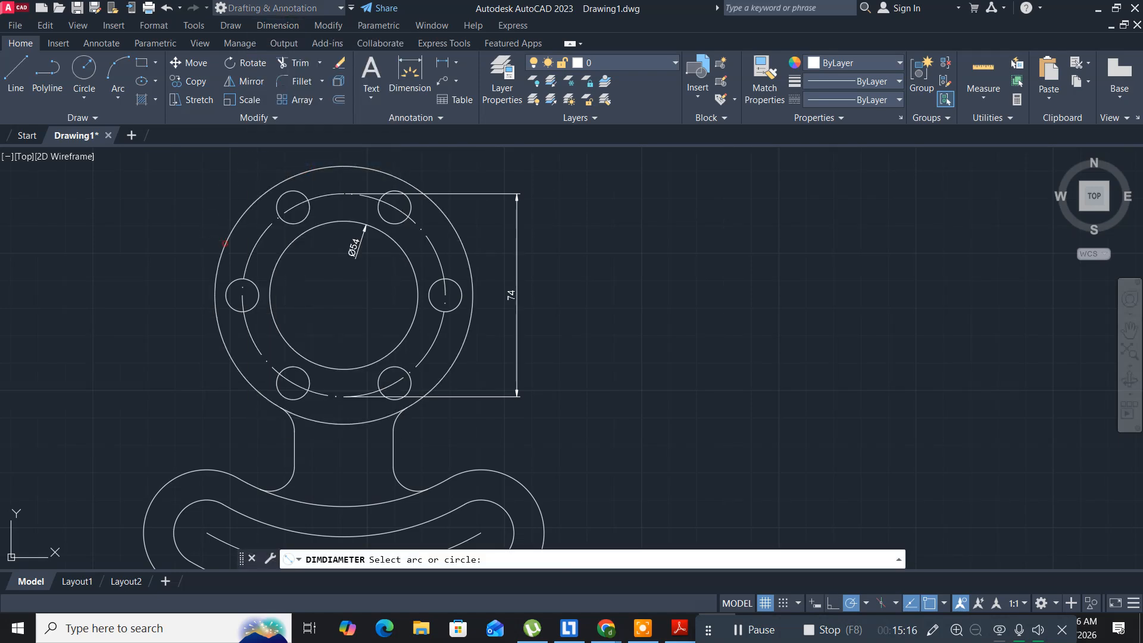
{"action": "left_click", "coordinate": [221, 244]}
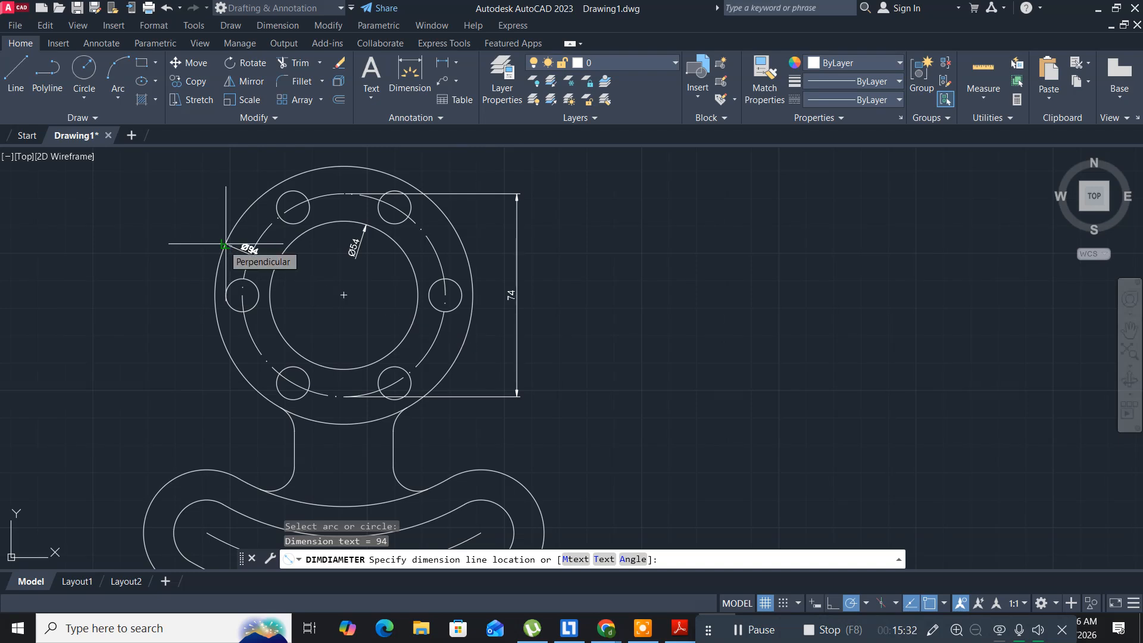
{"action": "left_click", "coordinate": [224, 244]}
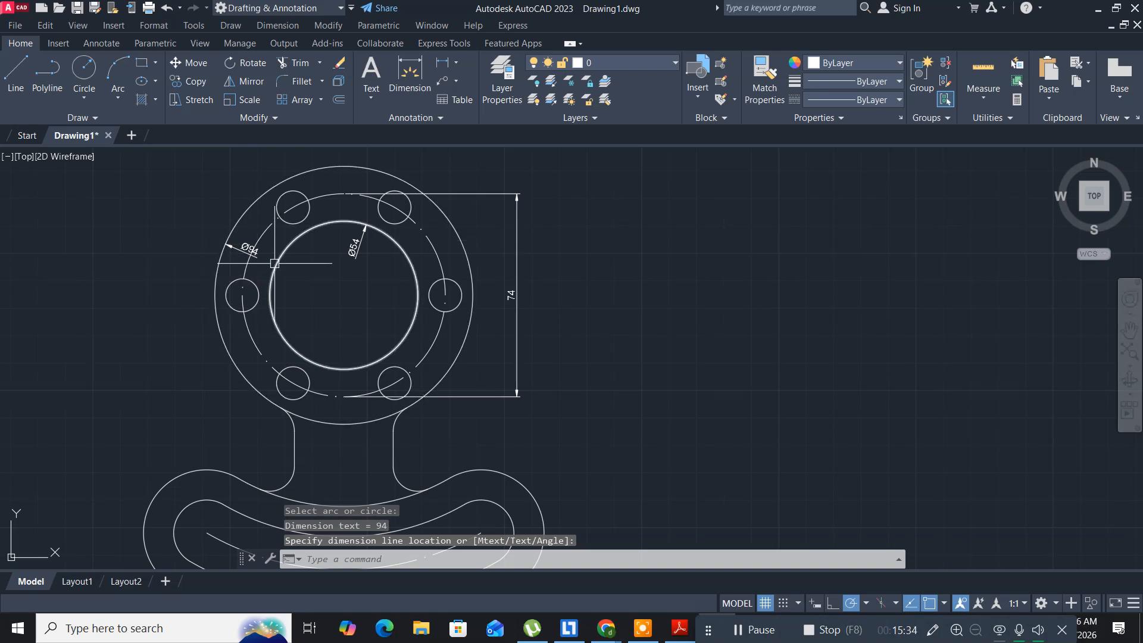
{"action": "scroll", "coordinate": [274, 263], "scroll_direction": "up", "scroll_amount": 6}
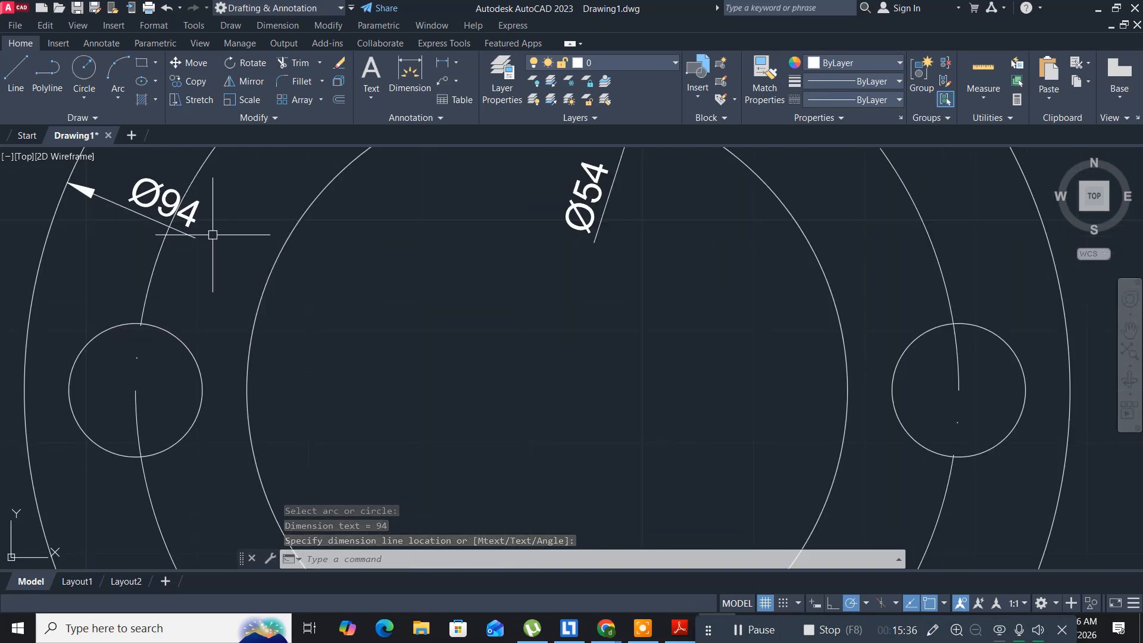
{"action": "scroll", "coordinate": [213, 234], "scroll_direction": "down", "scroll_amount": 4}
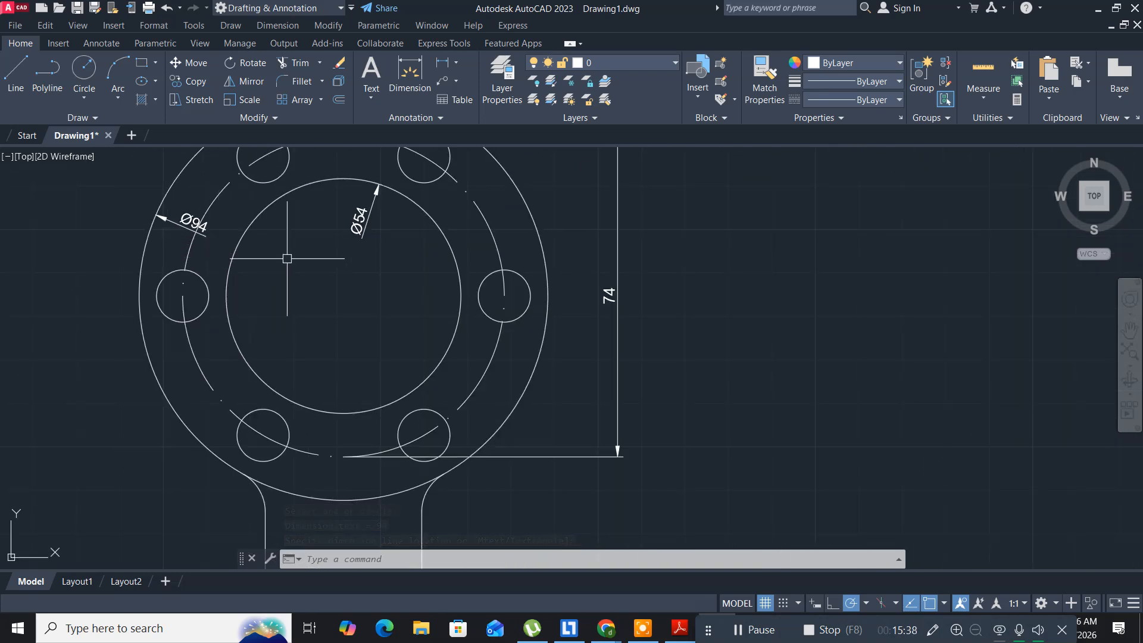
{"action": "scroll", "coordinate": [358, 229], "scroll_direction": "up", "scroll_amount": 4}
{"action": "scroll", "coordinate": [359, 236], "scroll_direction": "down", "scroll_amount": 4}
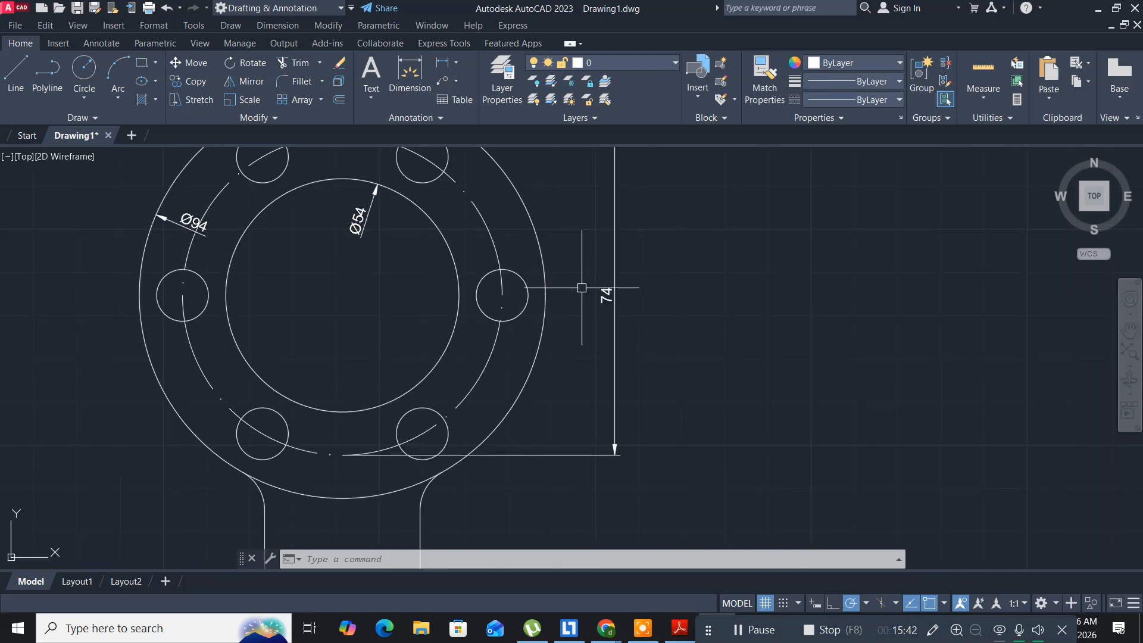
Add a diameter dimension to the flange's left bolt hole, placing its text below and left of the hole
{"action": "scroll", "coordinate": [582, 287], "scroll_direction": "down", "scroll_amount": 2}
{"action": "middle_click_drag", "start_coordinate": [433, 302], "coordinate": [438, 259]}
{"action": "scroll", "coordinate": [419, 321], "scroll_direction": "up", "scroll_amount": 2}
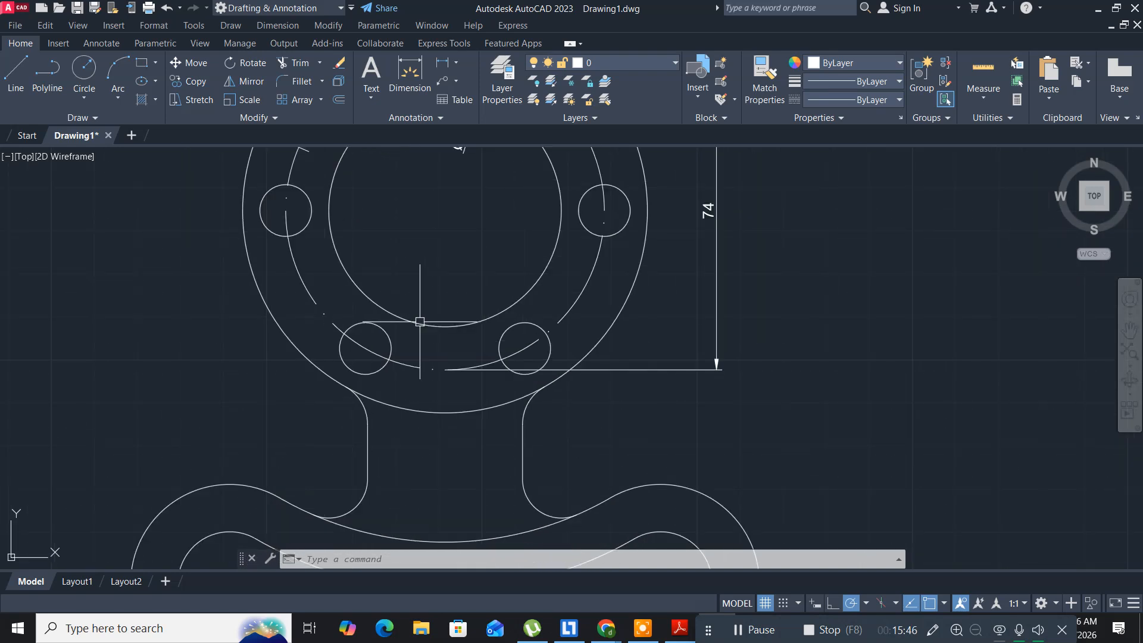
{"action": "left_click", "coordinate": [277, 26]}
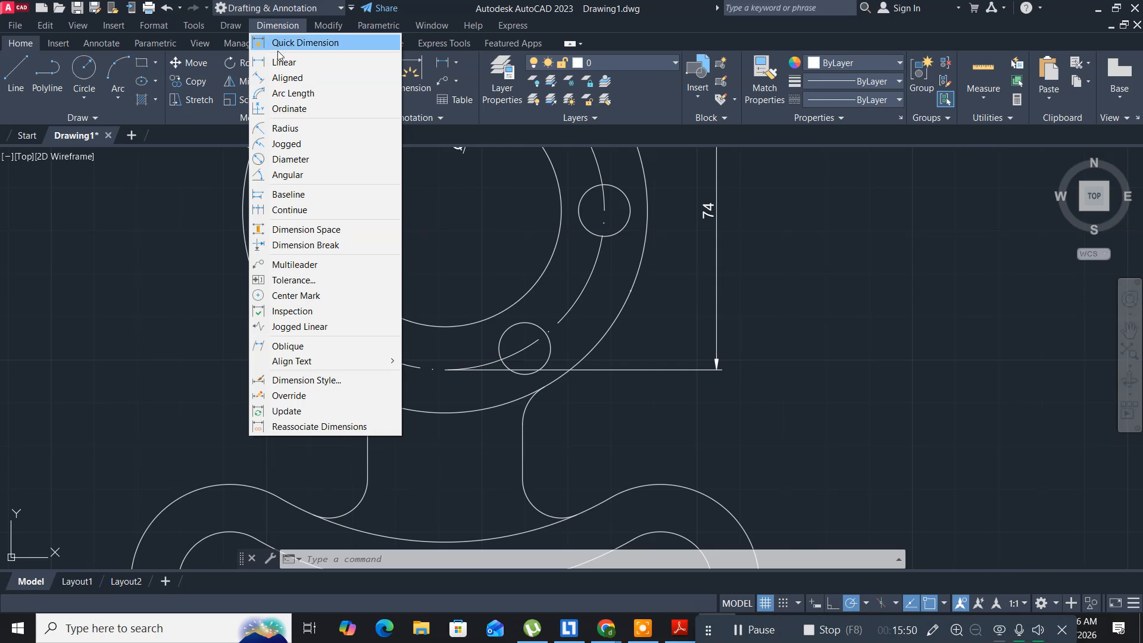
{"action": "left_click", "coordinate": [320, 161]}
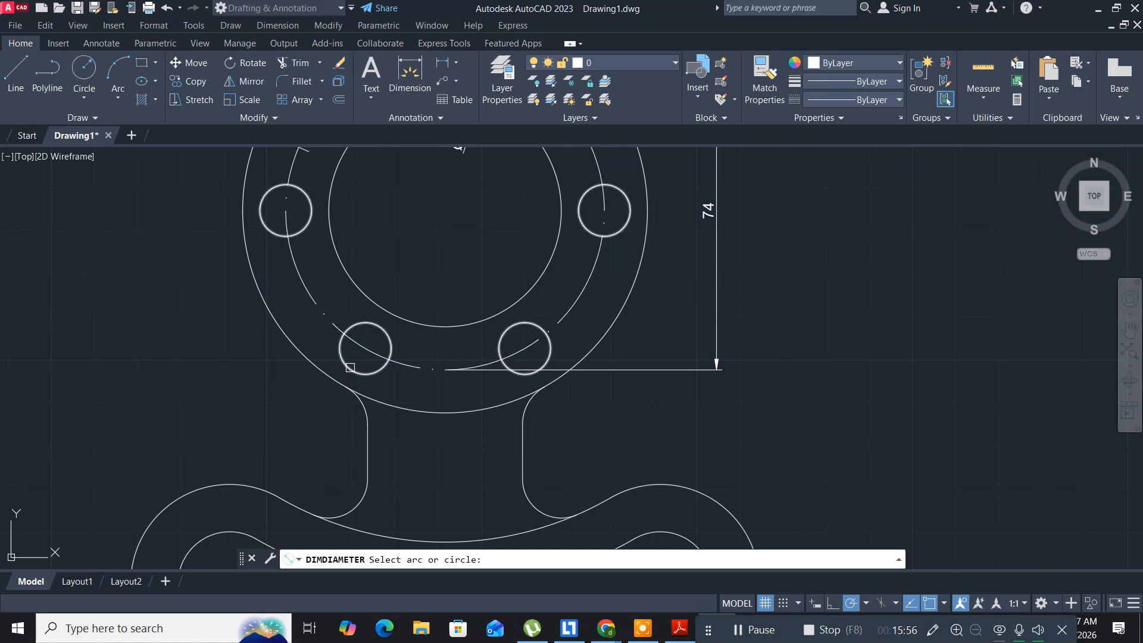
{"action": "left_click", "coordinate": [274, 232]}
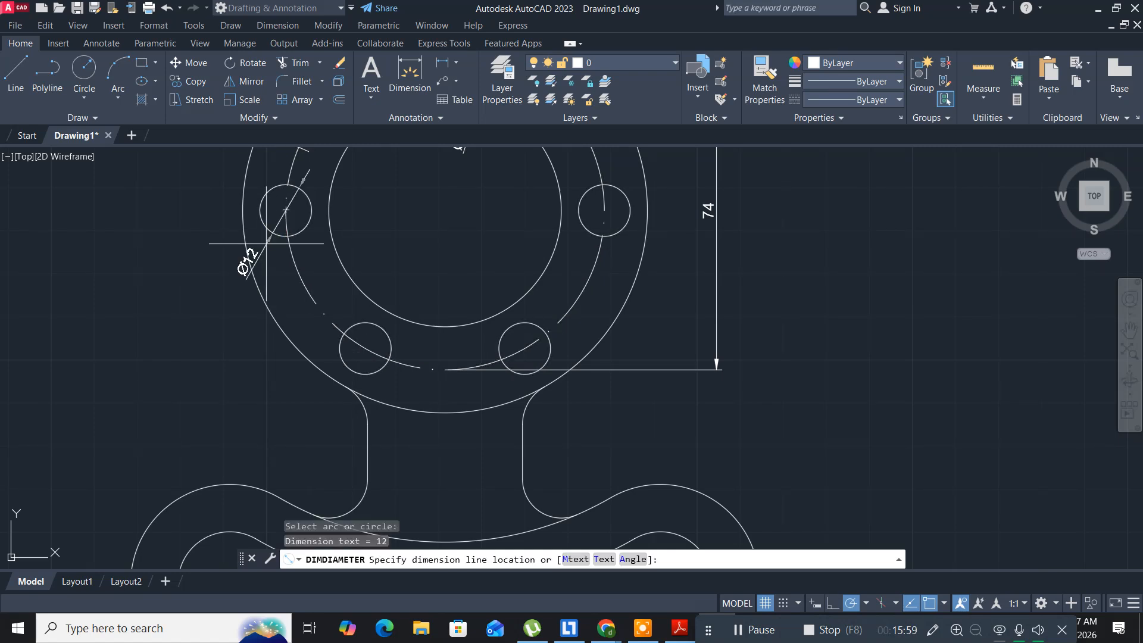
{"action": "left_click", "coordinate": [245, 269]}
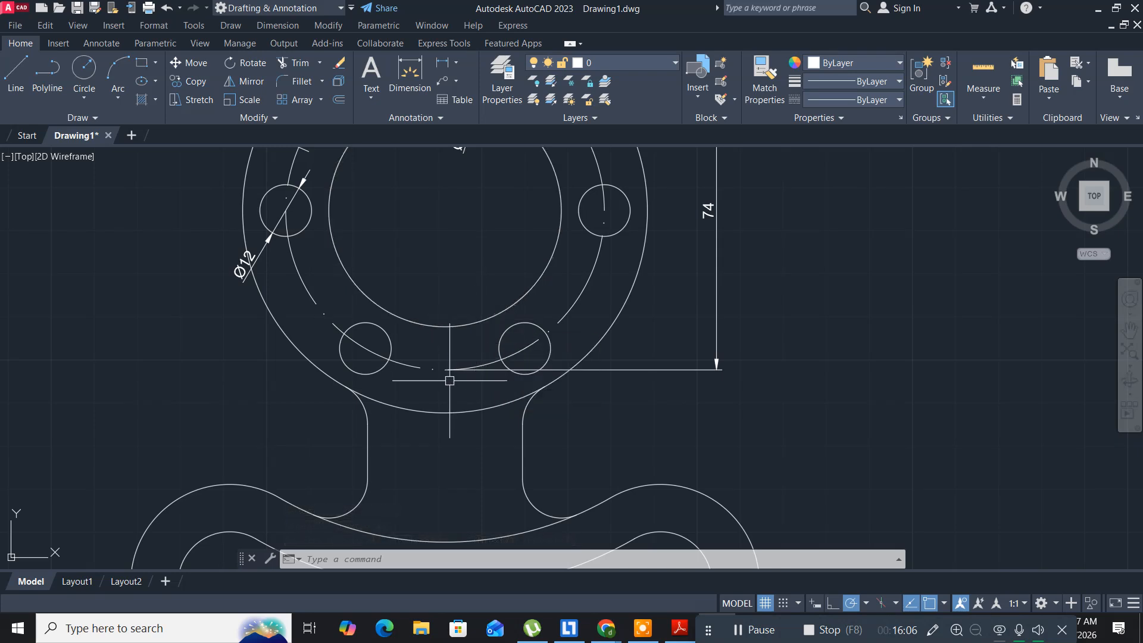
Add a radius dimension to the neck's upper-right fillet, placing its text to the right of the neck
{"action": "mouse_move", "coordinate": [449, 380]}
{"action": "middle_mouse_down"}
{"action": "mouse_move", "coordinate": [474, 273]}
{"action": "mouse_move", "coordinate": [470, 221]}
{"action": "middle_mouse_up"}
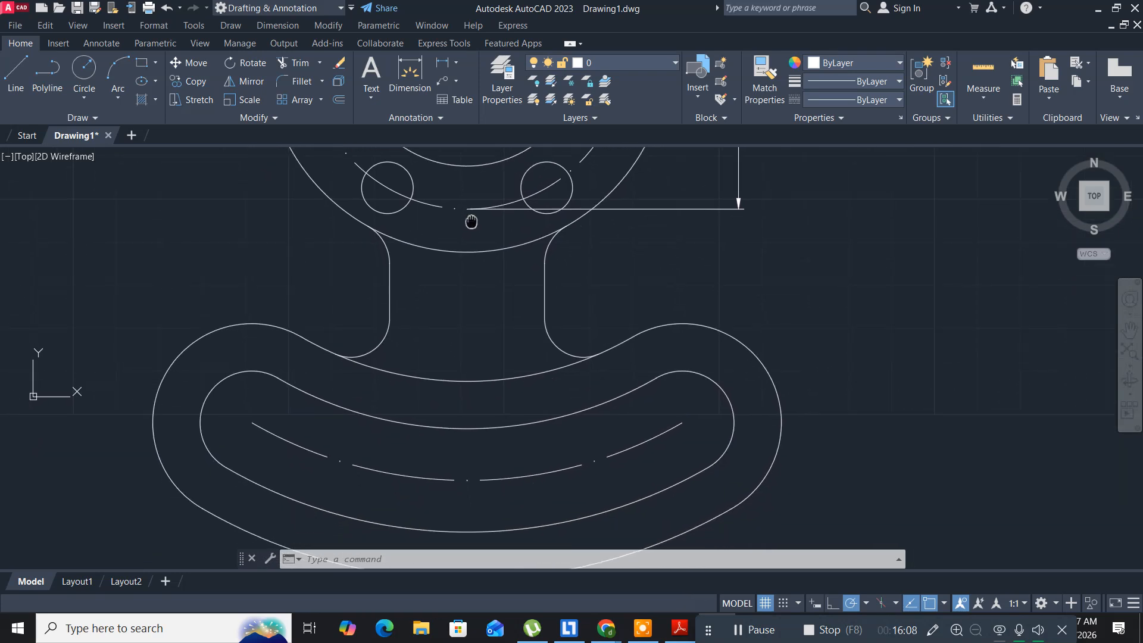
{"action": "scroll", "coordinate": [470, 222], "scroll_direction": "up", "scroll_amount": 2}
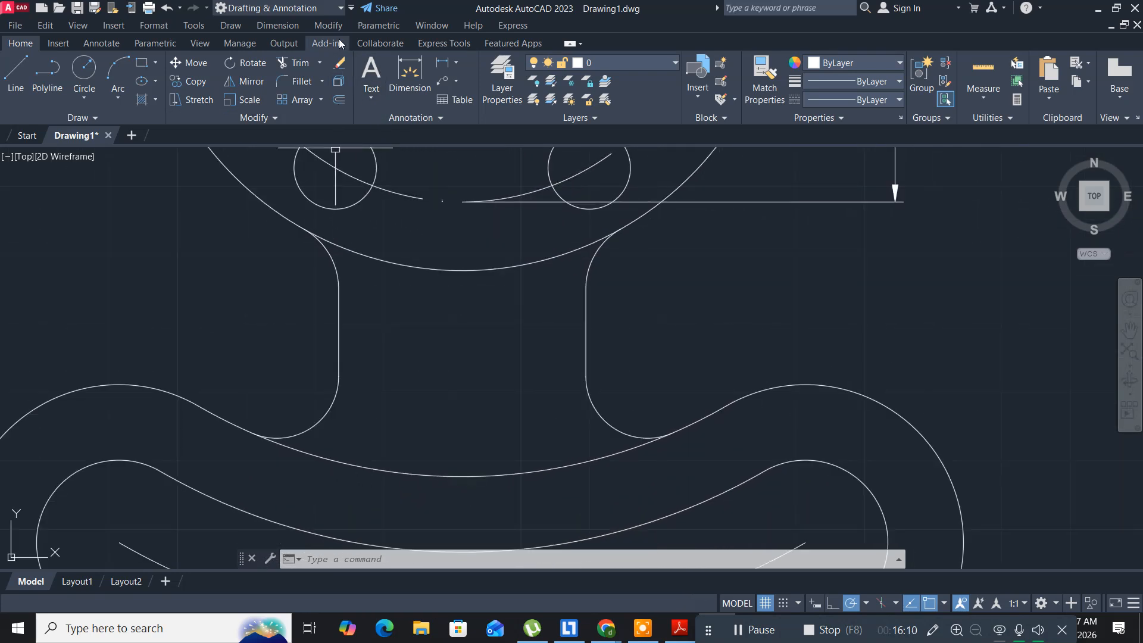
{"action": "left_click", "coordinate": [268, 28]}
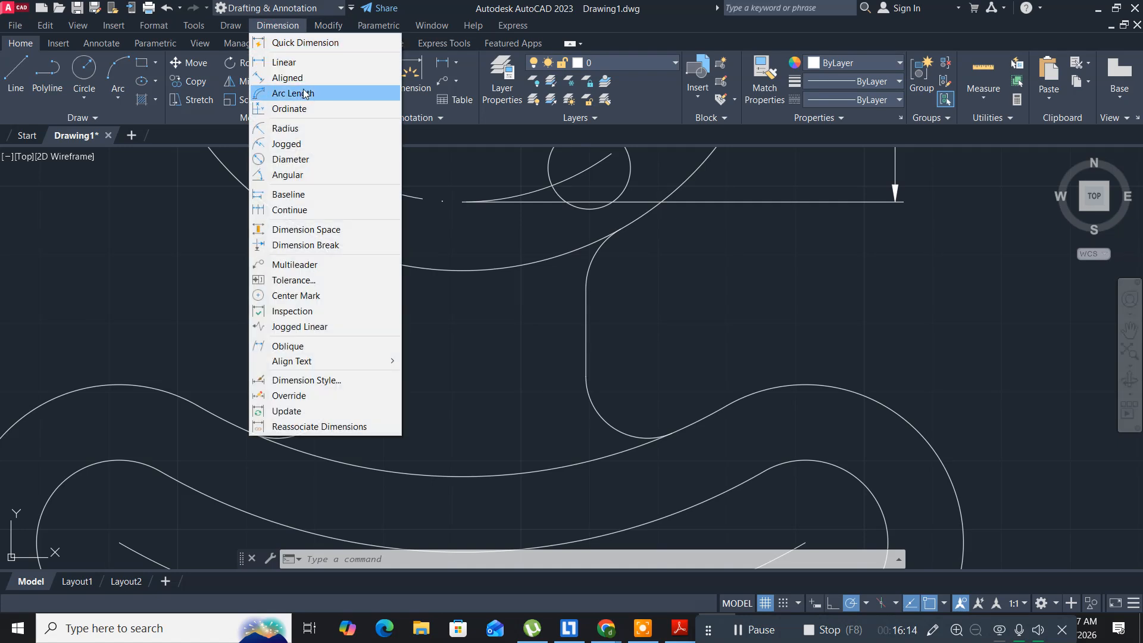
{"action": "left_click", "coordinate": [309, 130]}
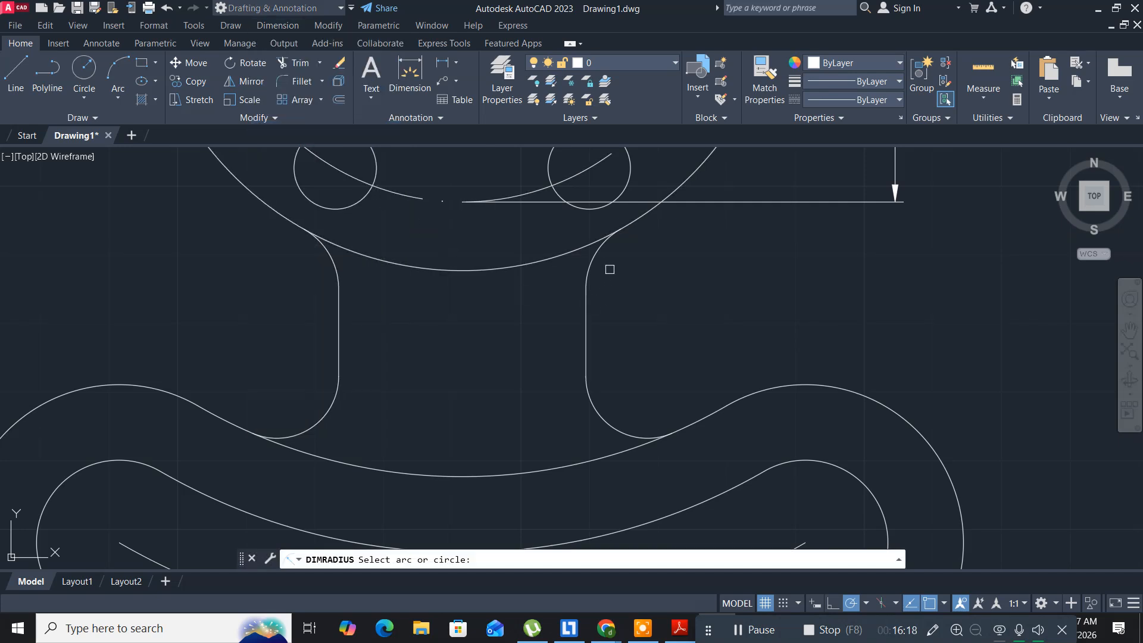
{"action": "left_click", "coordinate": [596, 258]}
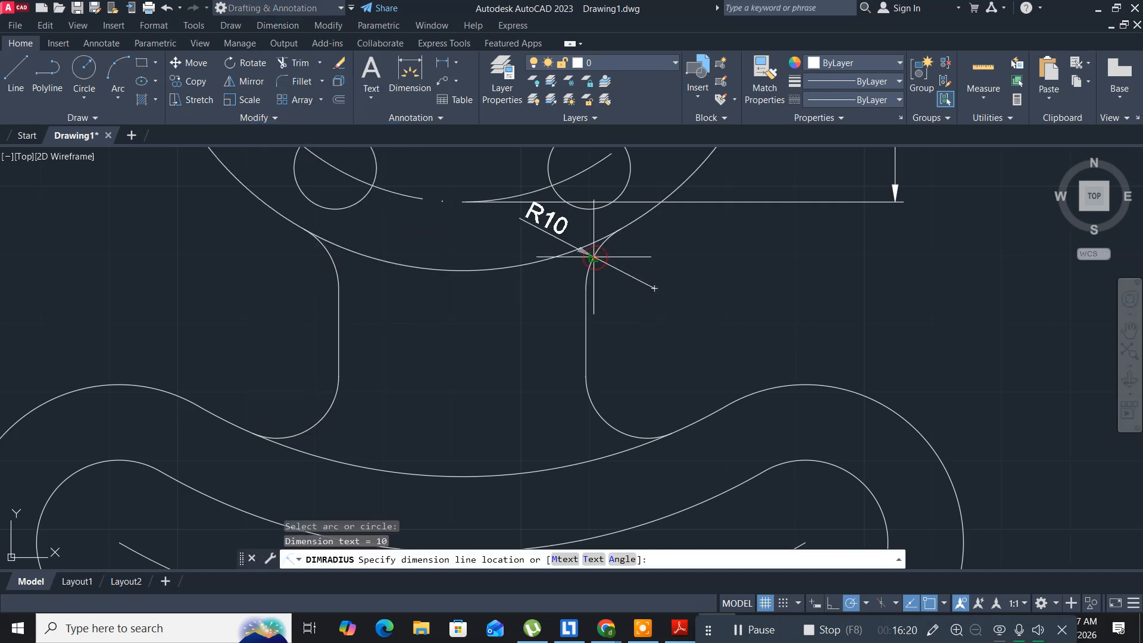
{"action": "left_click", "coordinate": [655, 288]}
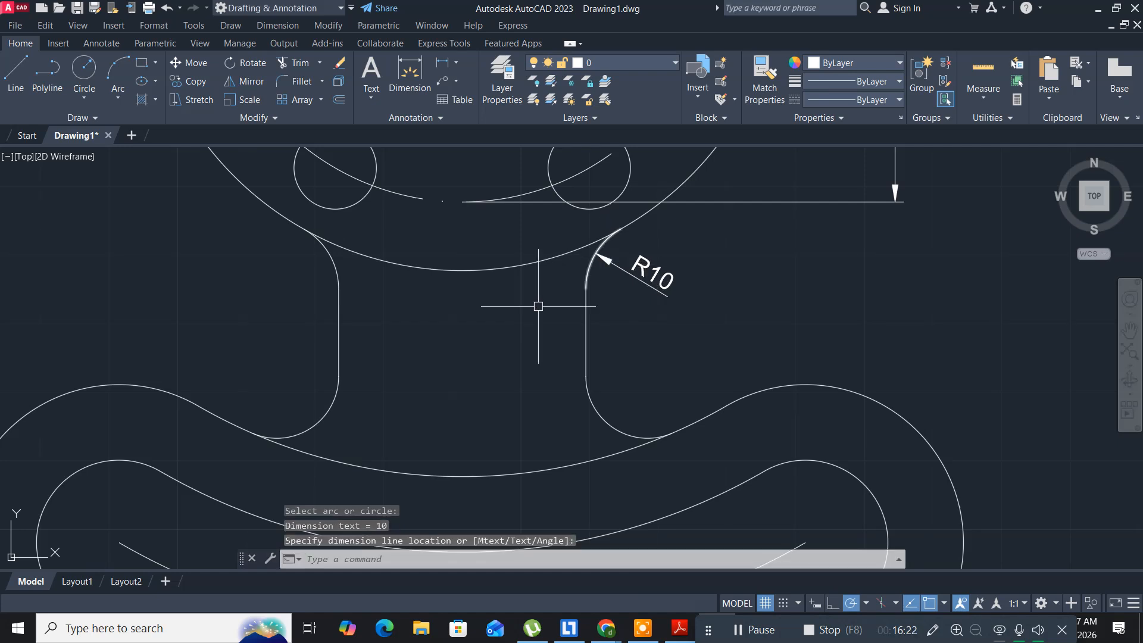
Add a radius dimension to the neck's lower-left fillet, with the text above the arc
{"action": "left_click", "coordinate": [276, 27]}
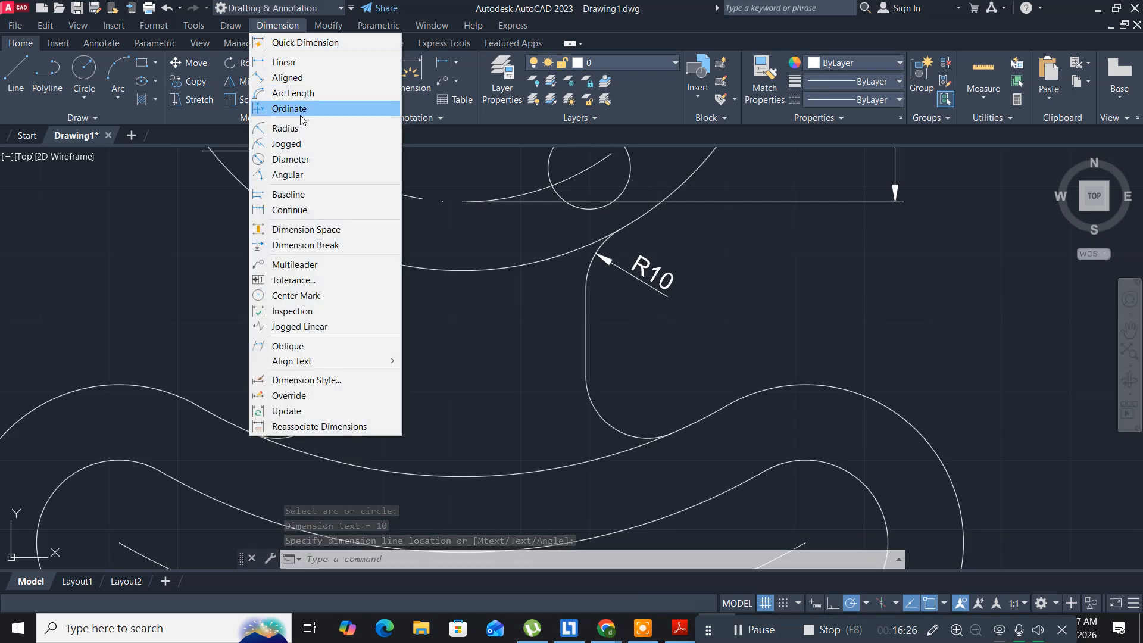
{"action": "left_click", "coordinate": [285, 128]}
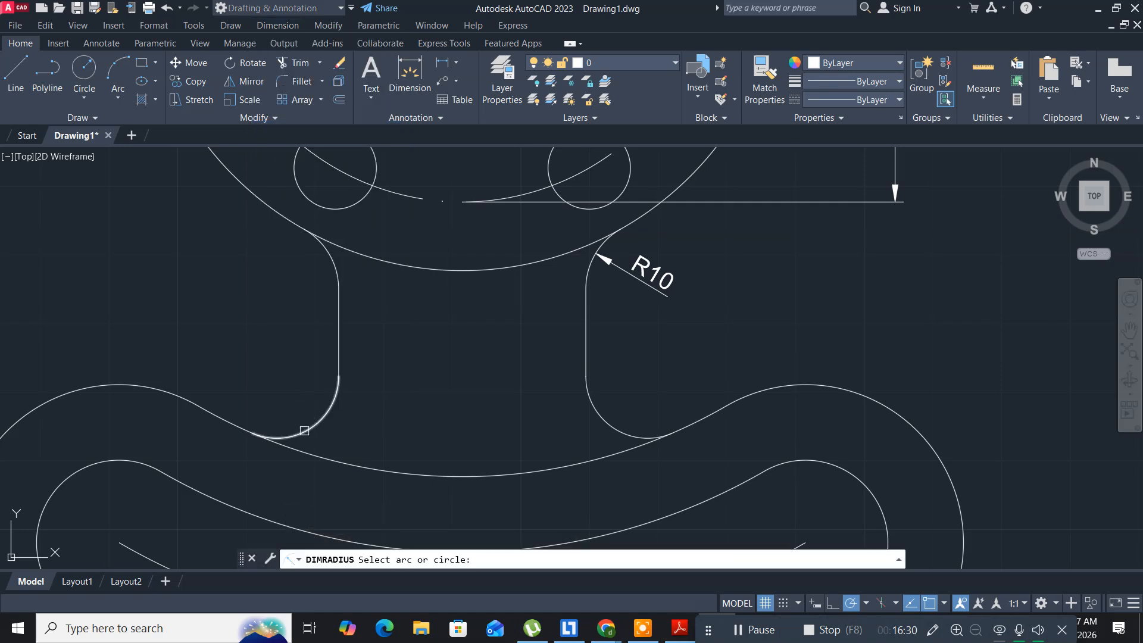
{"action": "left_click", "coordinate": [304, 431]}
{"action": "left_click", "coordinate": [296, 421]}
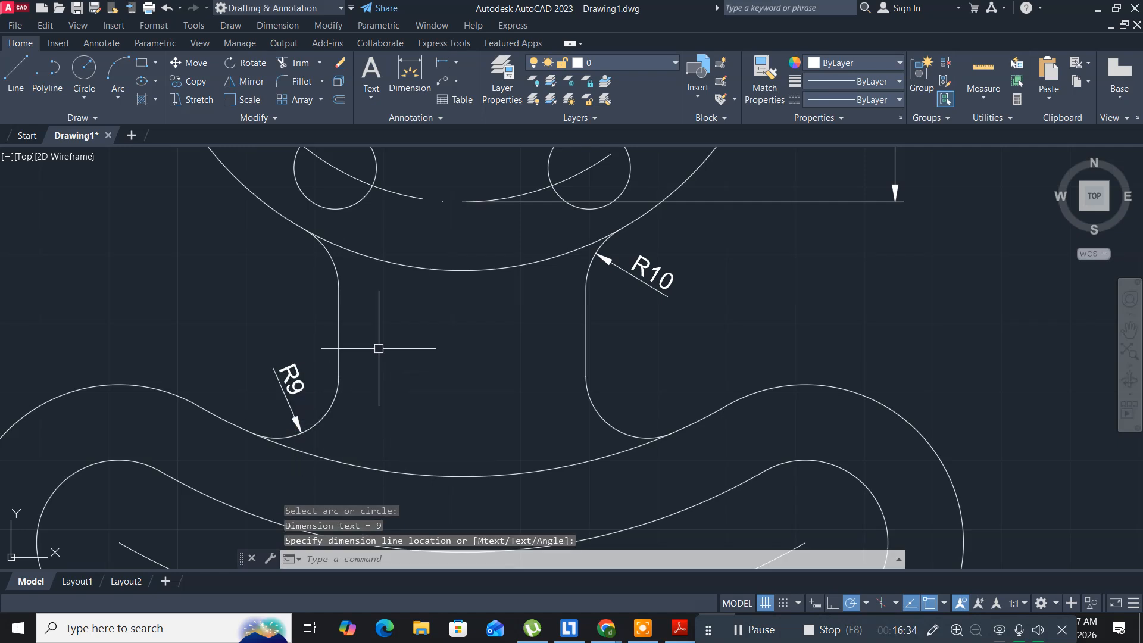
Add a horizontal linear dimension between the neck's two vertical edges, placed just above the curved slotted arm
{"action": "left_click", "coordinate": [278, 26]}
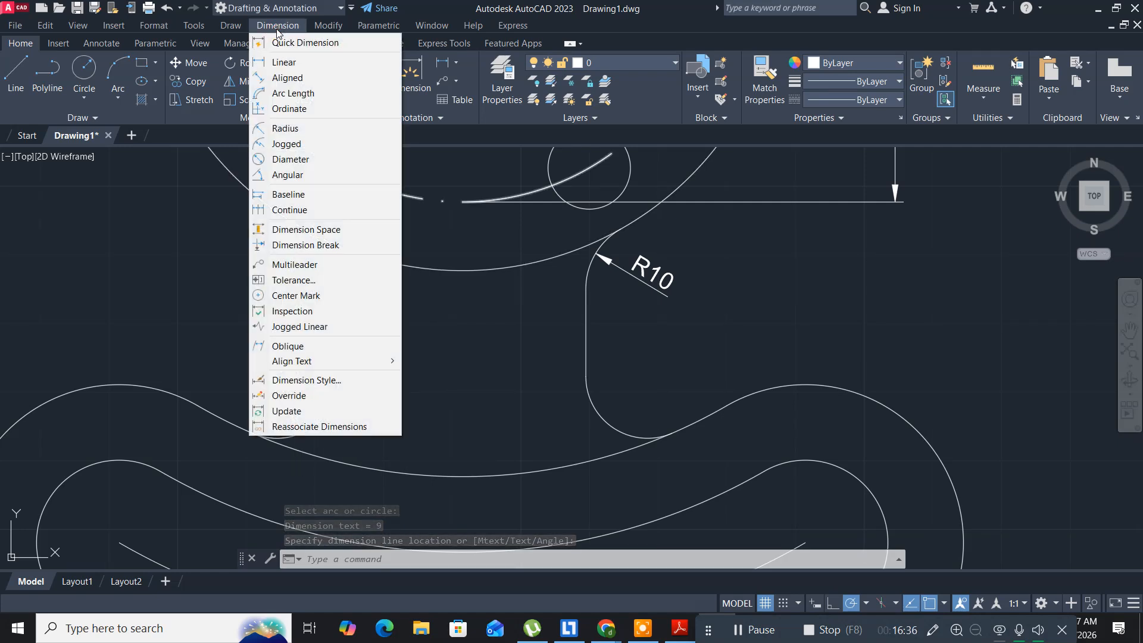
{"action": "left_click", "coordinate": [284, 62]}
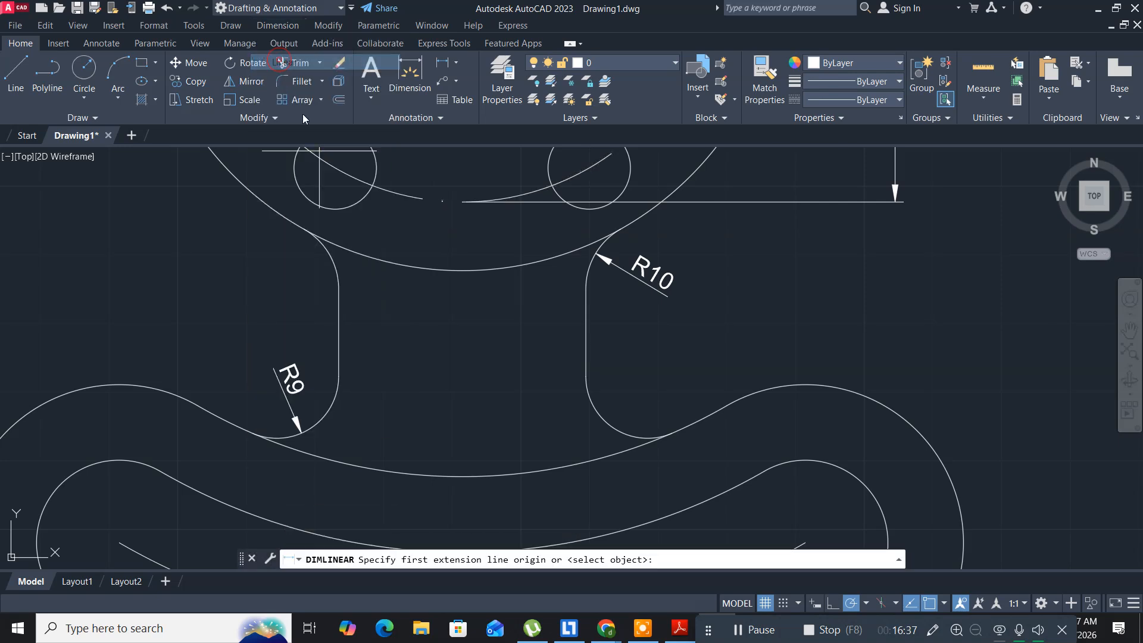
{"action": "left_click", "coordinate": [339, 331]}
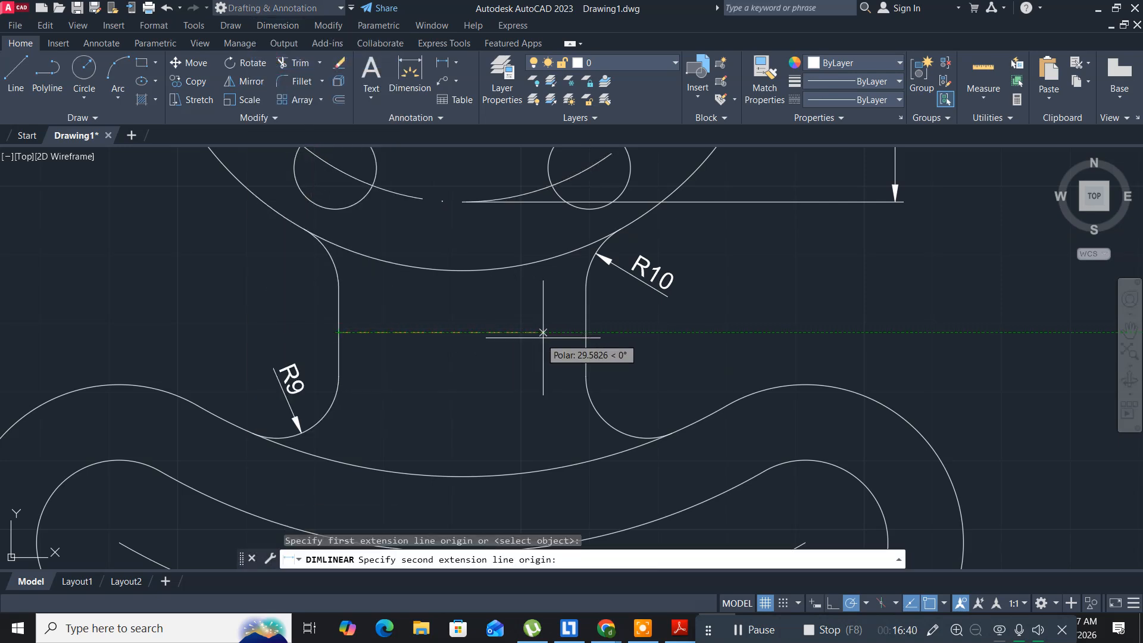
{"action": "left_click", "coordinate": [586, 332]}
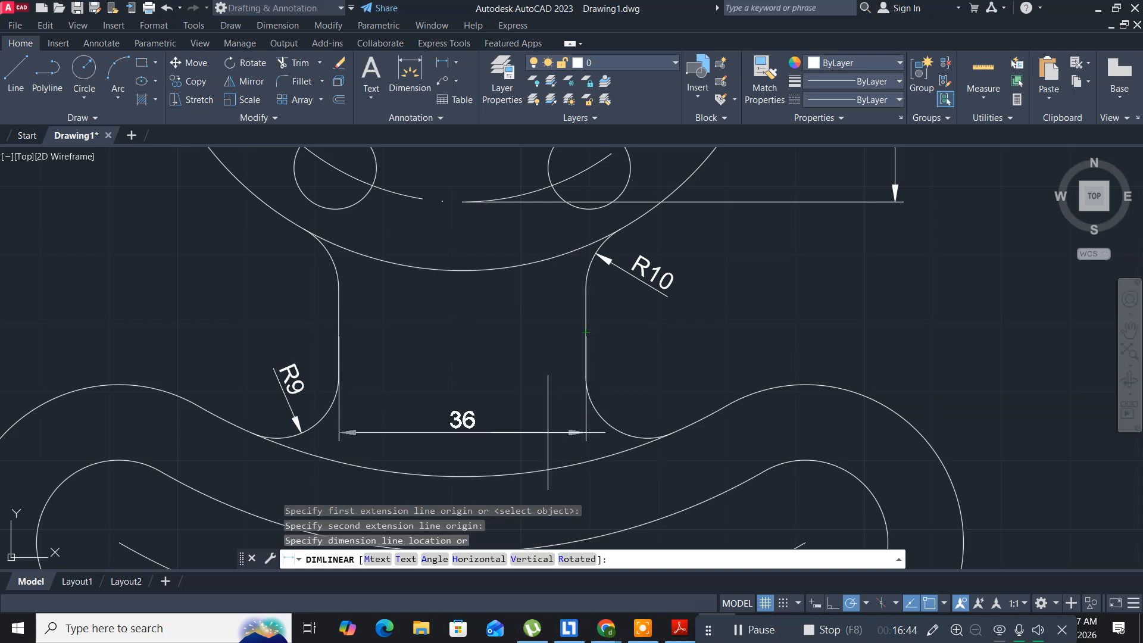
{"action": "left_click", "coordinate": [536, 446]}
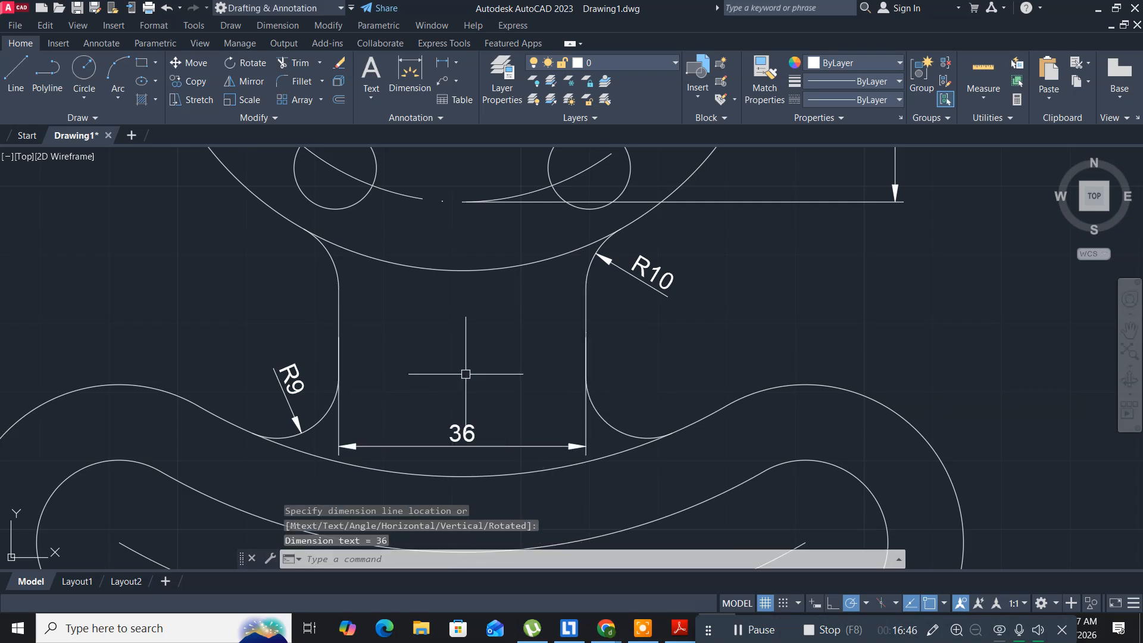
Add a radius dimension to the curved slot's centreline arc, placing its text beyond the upper left of the arm
{"action": "scroll", "coordinate": [465, 374], "scroll_direction": "down", "scroll_amount": 4}
{"action": "middle_click_drag", "start_coordinate": [465, 371], "coordinate": [380, 301]}
{"action": "middle_click_drag", "start_coordinate": [380, 301], "coordinate": [376, 328]}
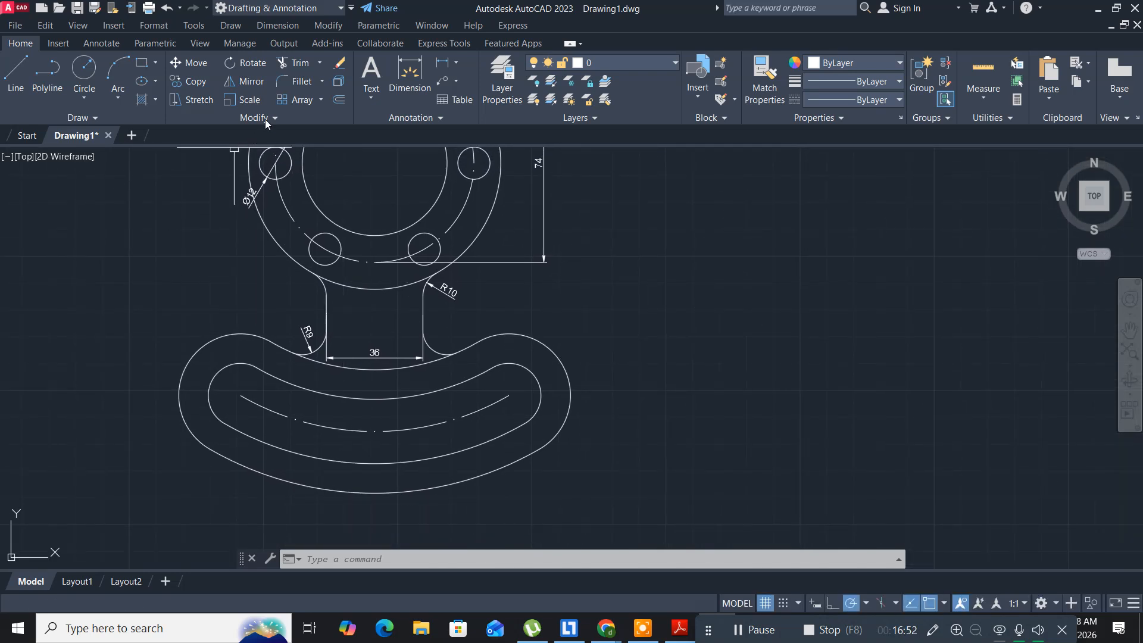
{"action": "left_click", "coordinate": [275, 26]}
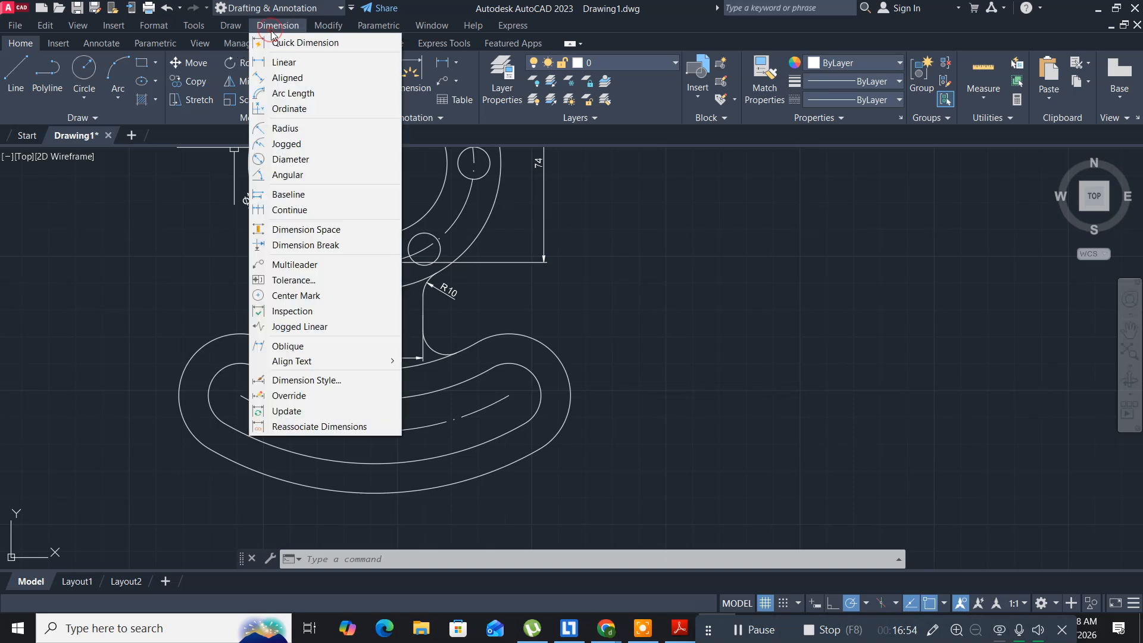
{"action": "left_click", "coordinate": [277, 130]}
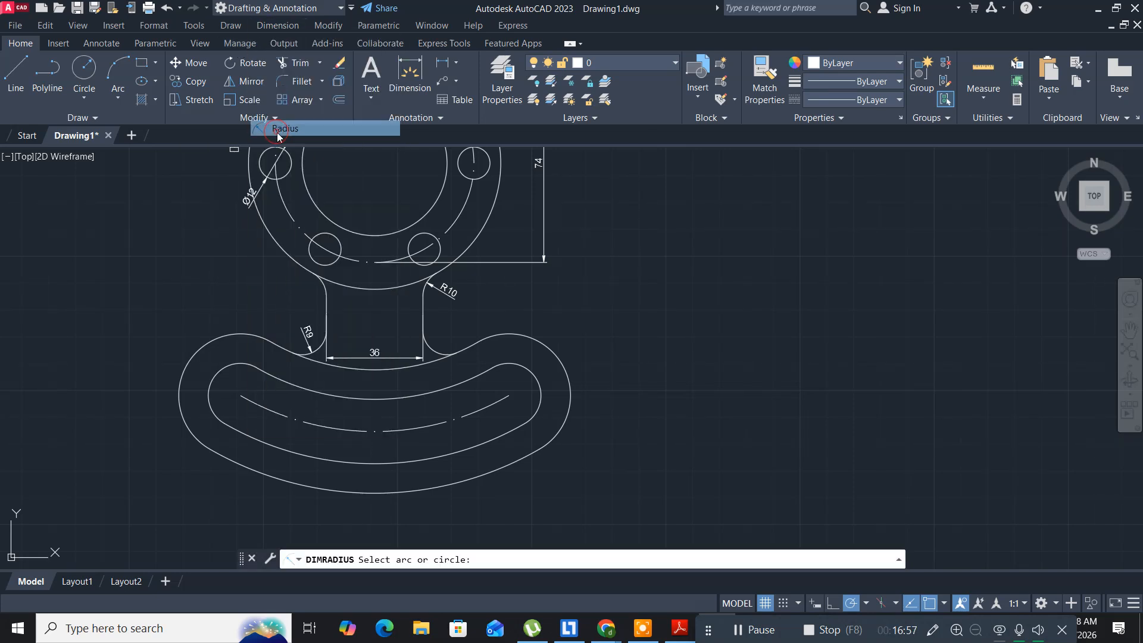
{"action": "left_click", "coordinate": [261, 401]}
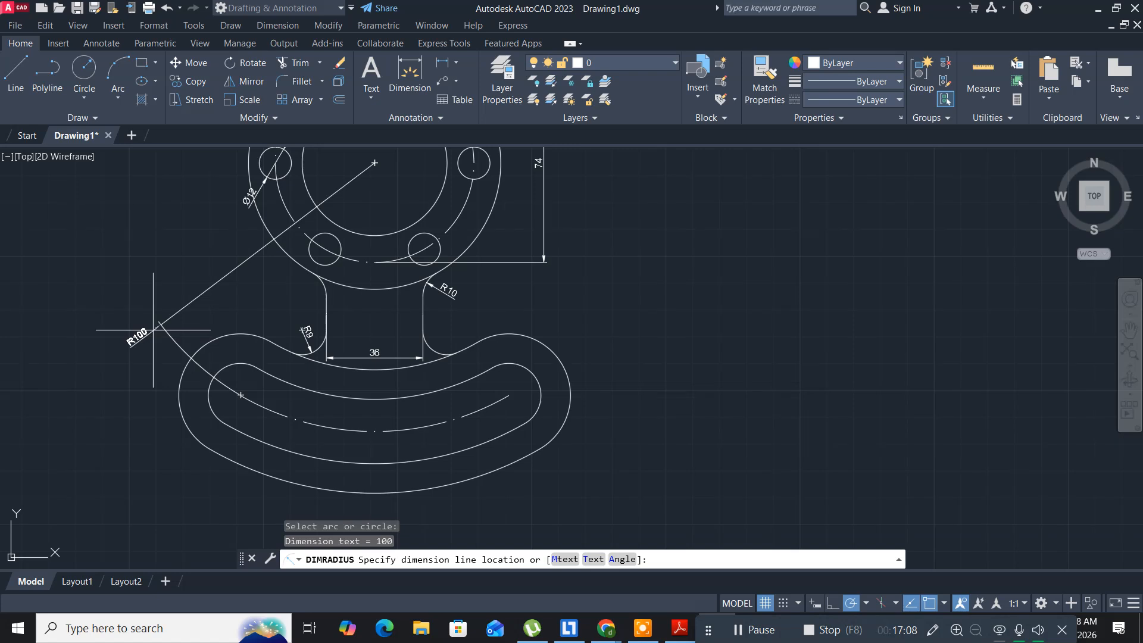
{"action": "left_click", "coordinate": [153, 329]}
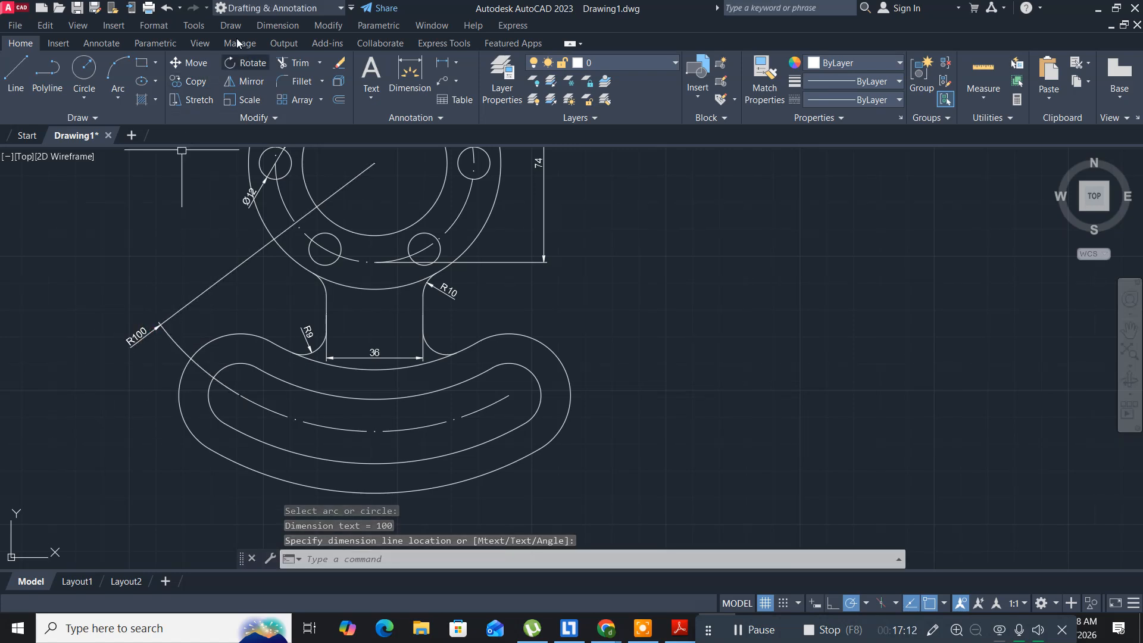
Add a radius dimension to the slot's right end arc, placing its text just outside the slot's lower right
{"action": "left_click", "coordinate": [259, 26]}
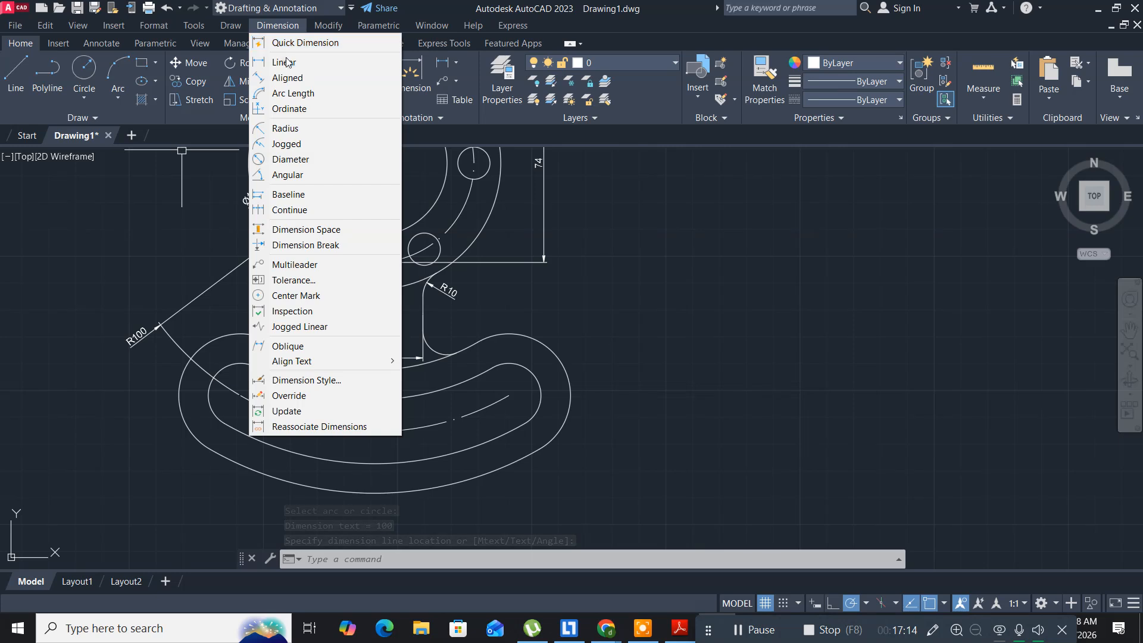
{"action": "left_click", "coordinate": [281, 129]}
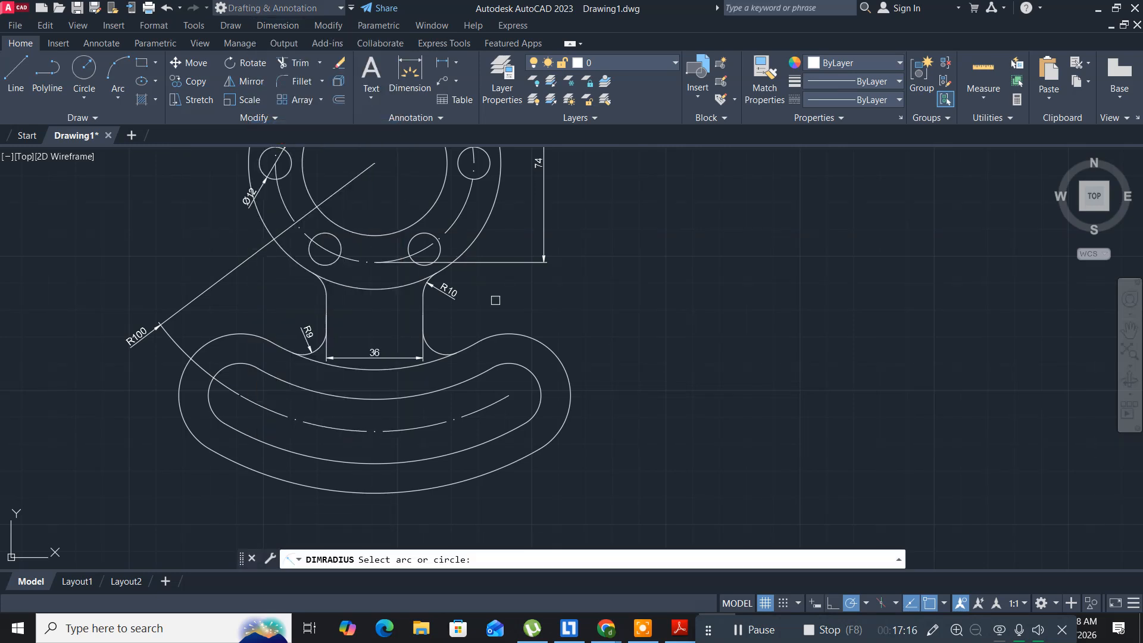
{"action": "left_click", "coordinate": [539, 397]}
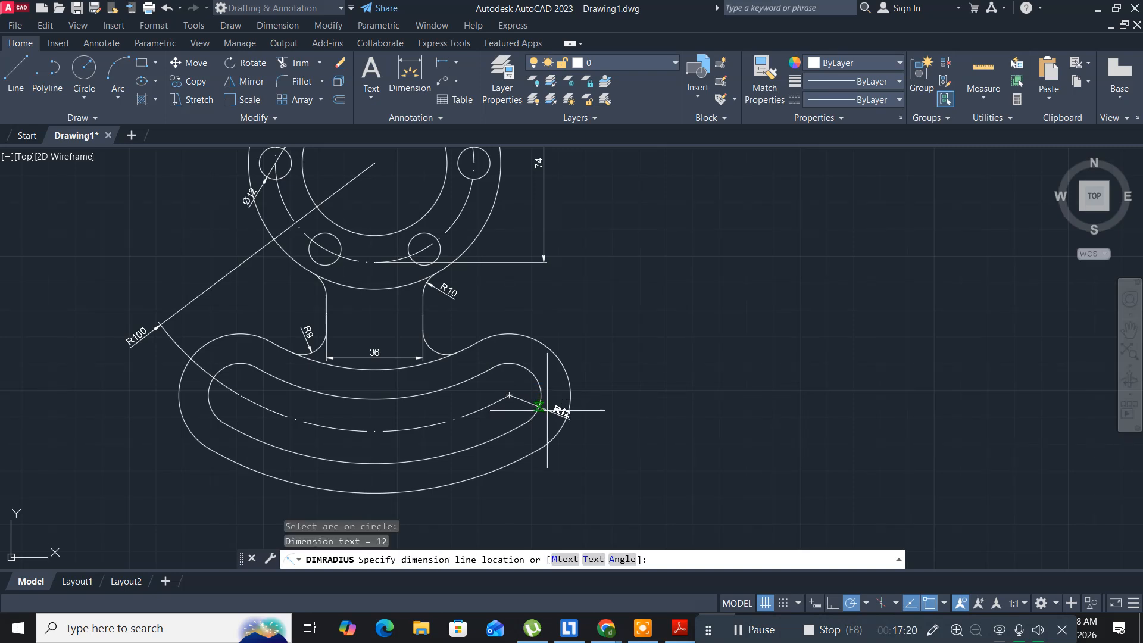
{"action": "left_click", "coordinate": [548, 411]}
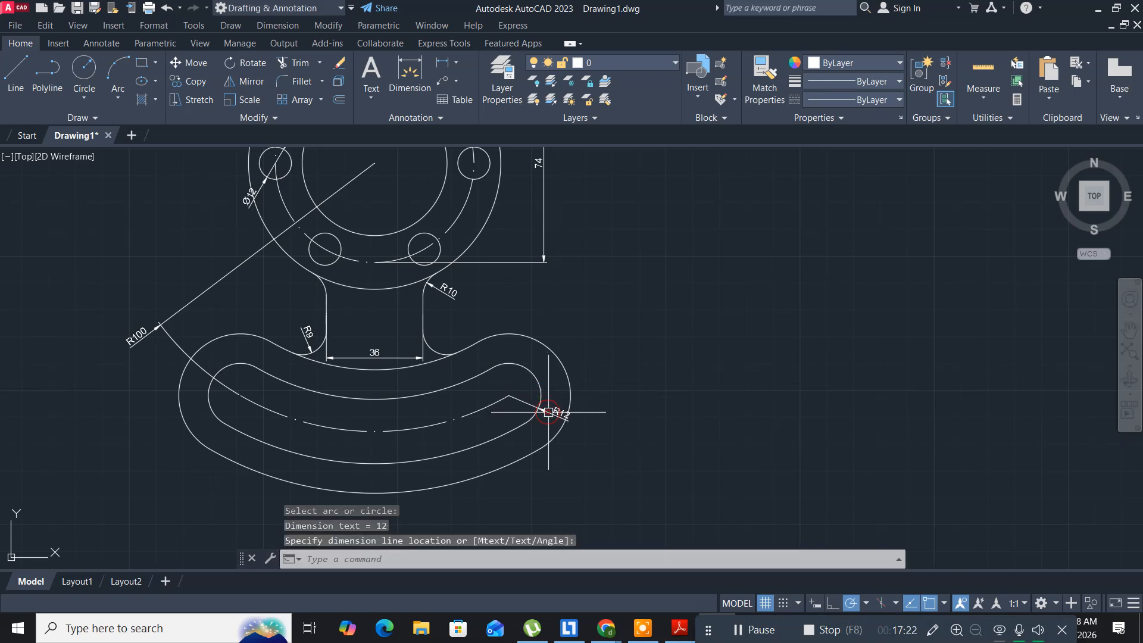
Add a radius dimension to the arm's outer left end arc, placing its text outside the lower left
{"action": "left_click", "coordinate": [278, 25]}
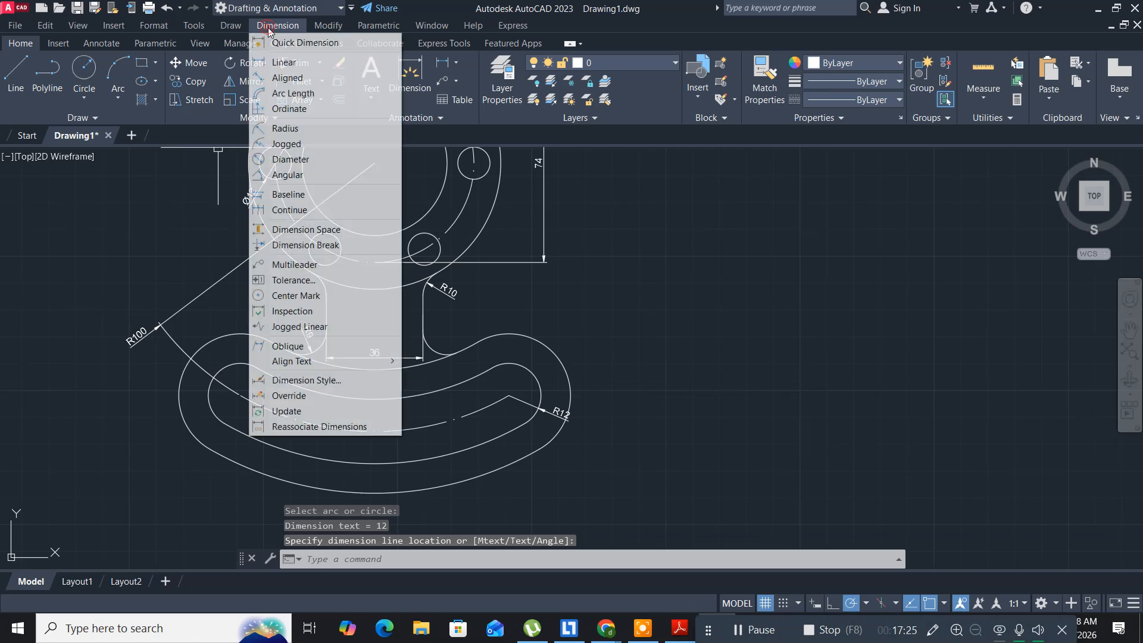
{"action": "left_click", "coordinate": [285, 128]}
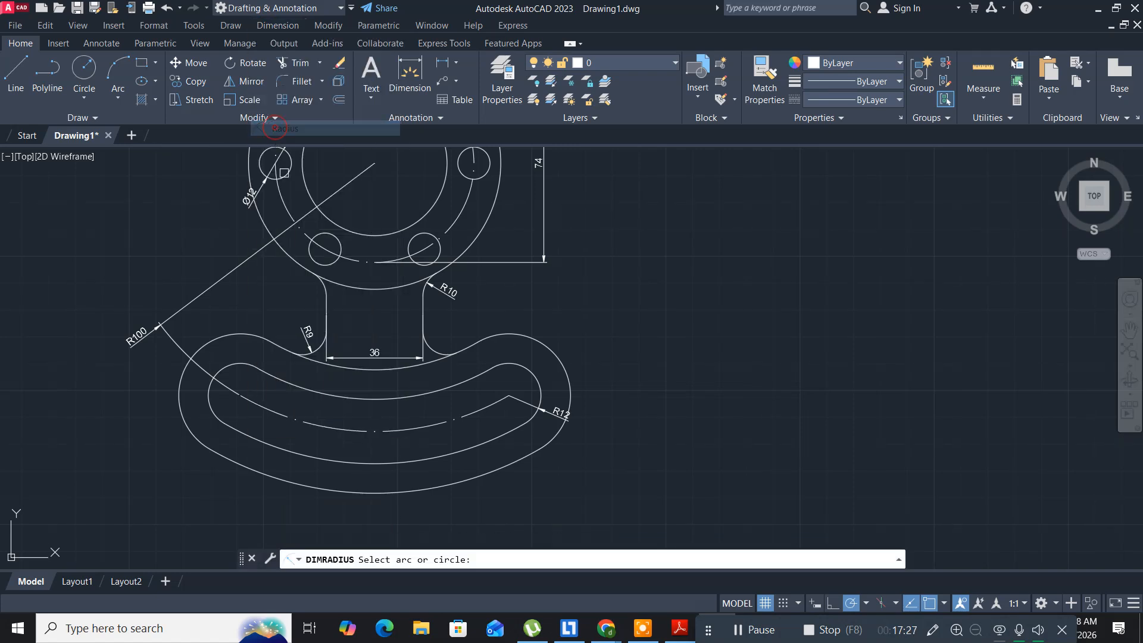
{"action": "left_click", "coordinate": [187, 419]}
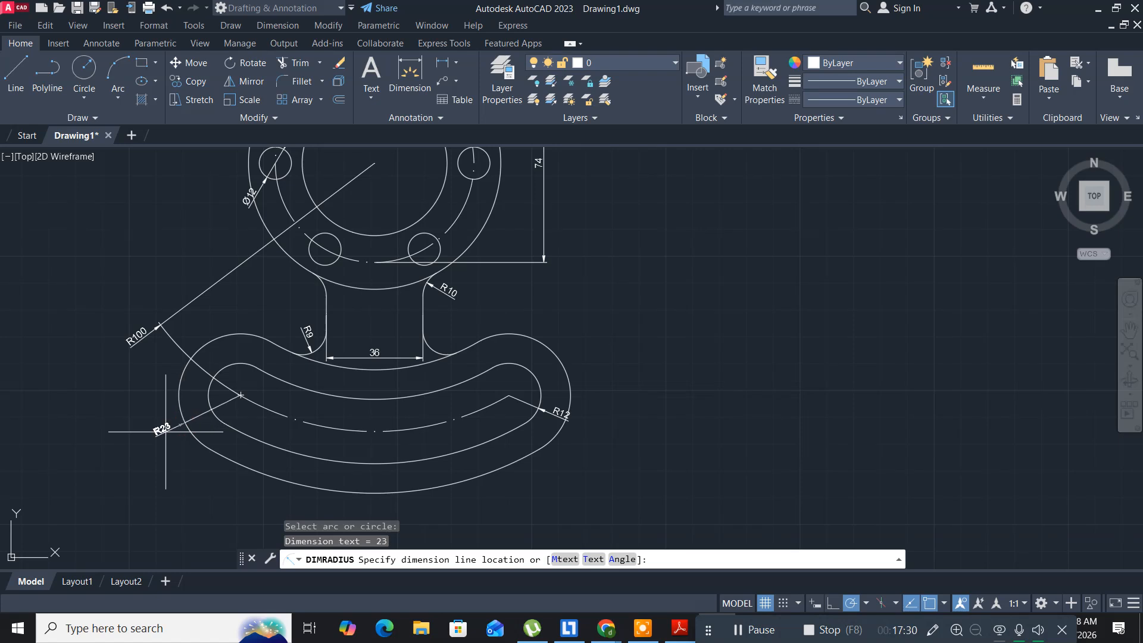
{"action": "left_click", "coordinate": [165, 432]}
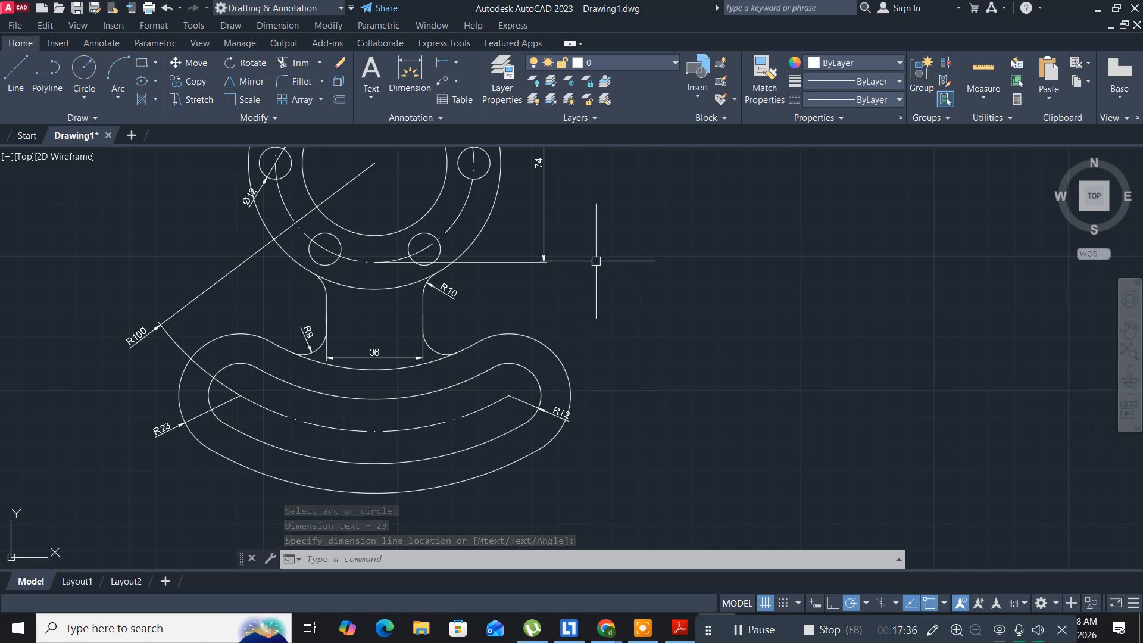
Zoom to the extents of the dimensioned figure and switch to the clean-screen display
{"action": "middle_click_drag", "start_coordinate": [602, 259], "coordinate": [599, 290]}
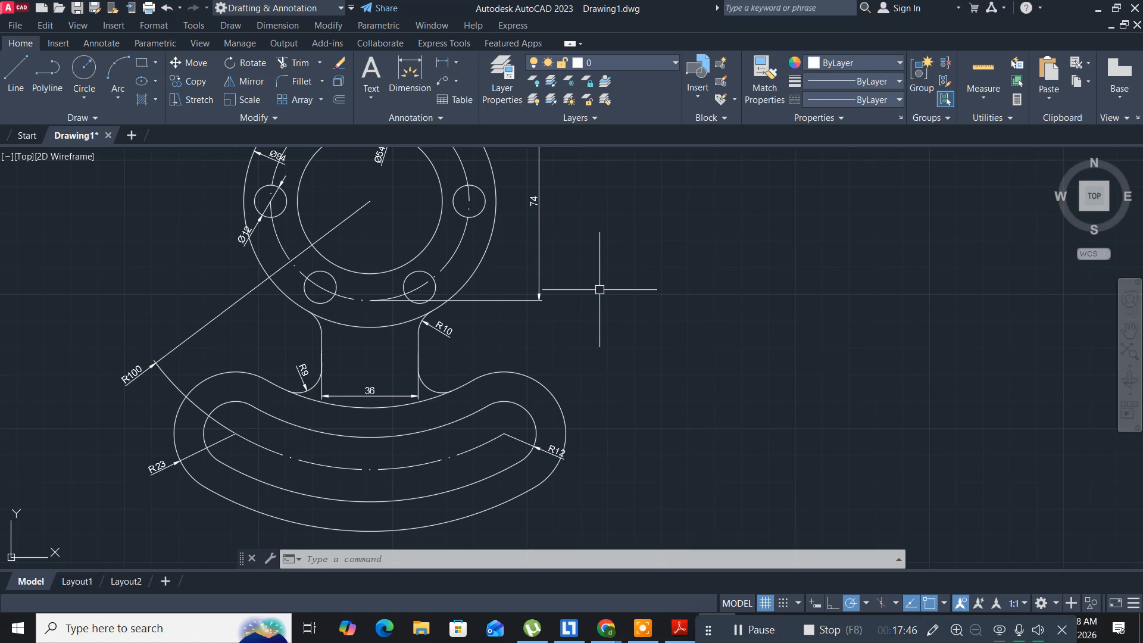
{"action": "type", "text": "z"}
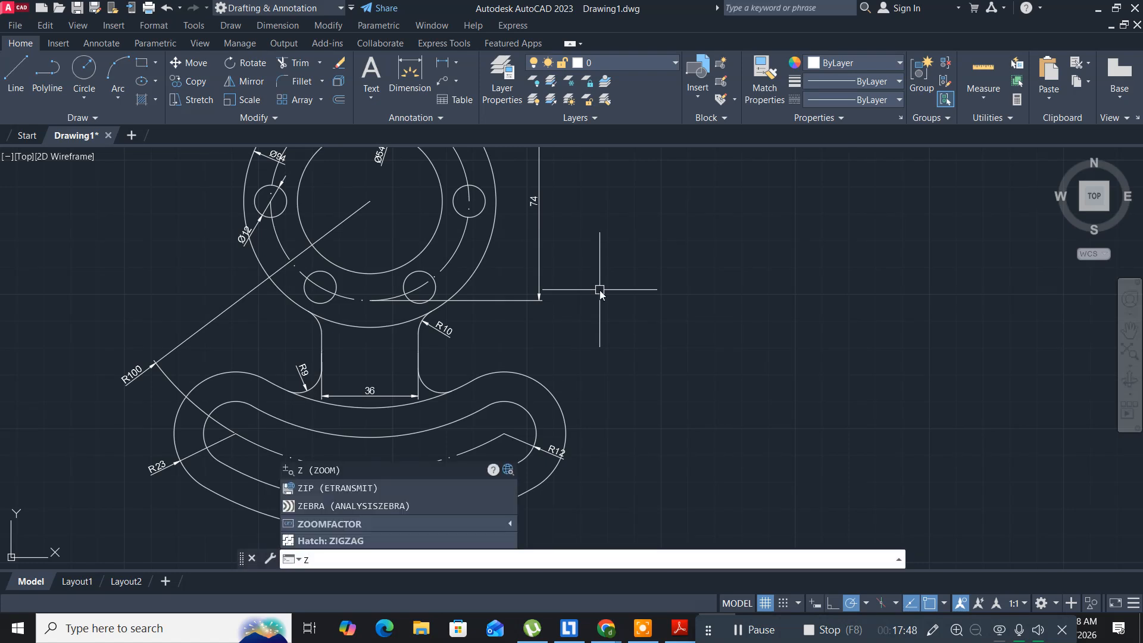
{"action": "key", "text": "Return"}
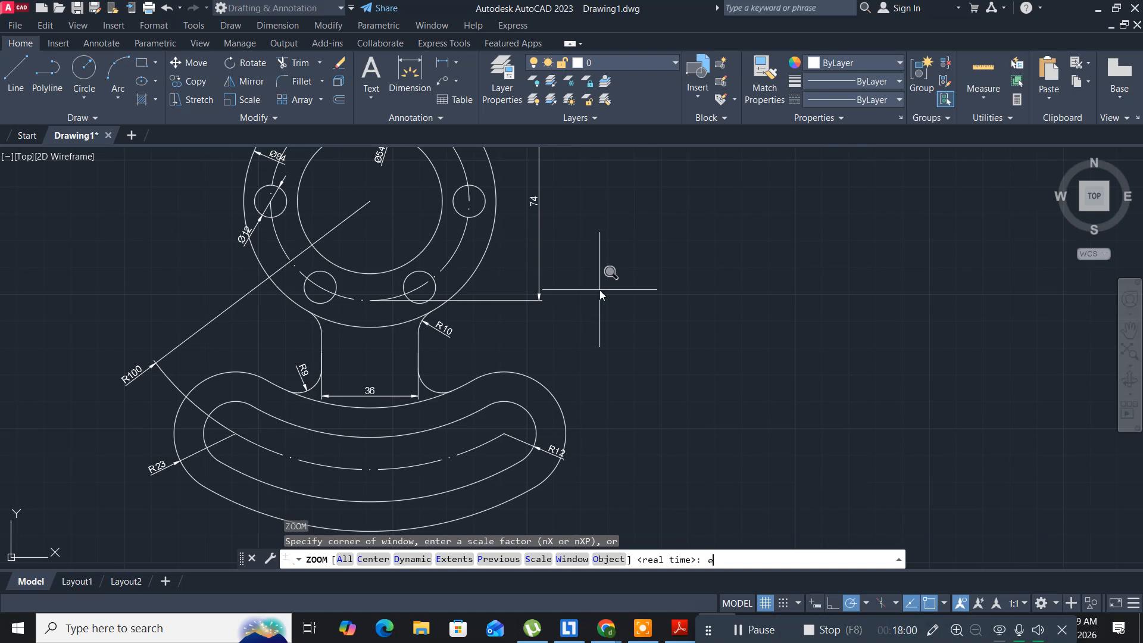
{"action": "key", "text": "Return"}
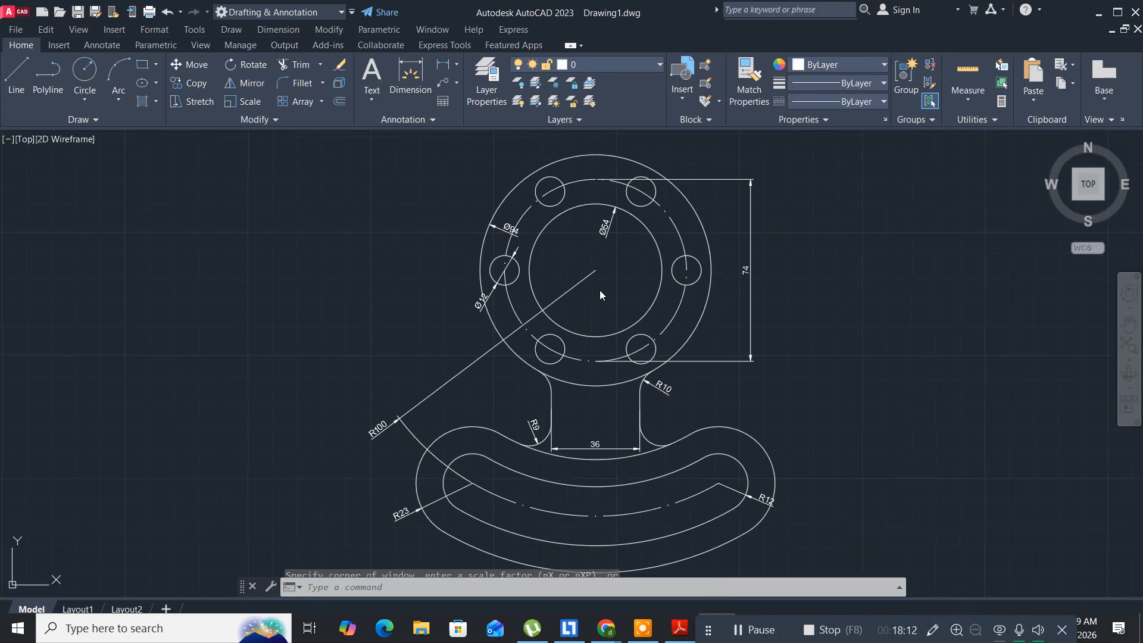
{"action": "key", "text": "ctrl+0"}
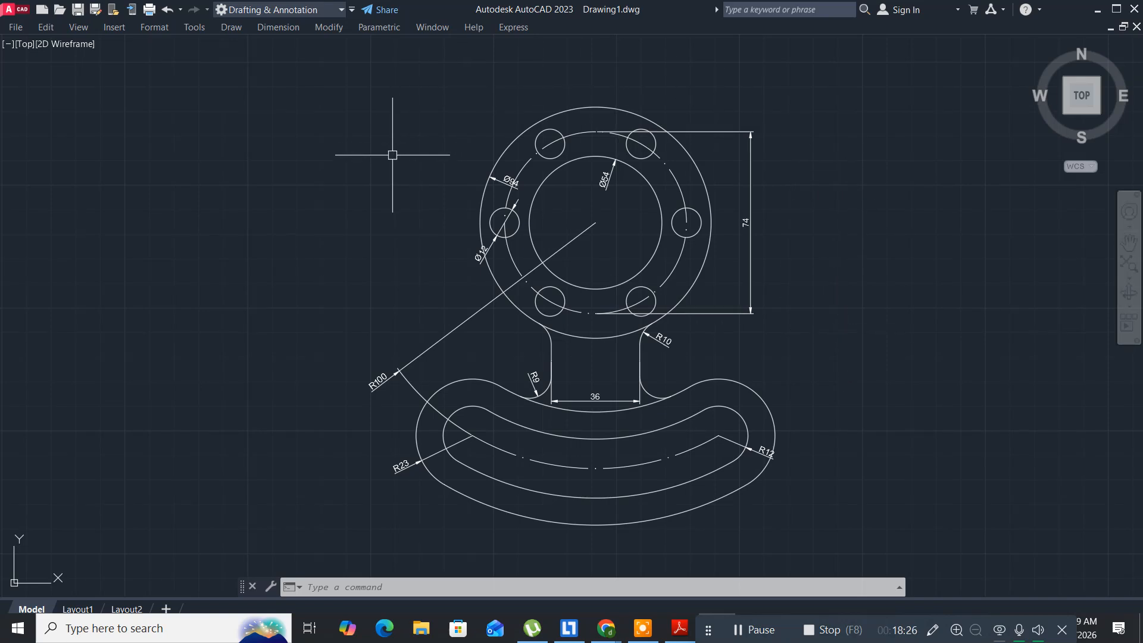
{"action": "left_click", "coordinate": [316, 109]}
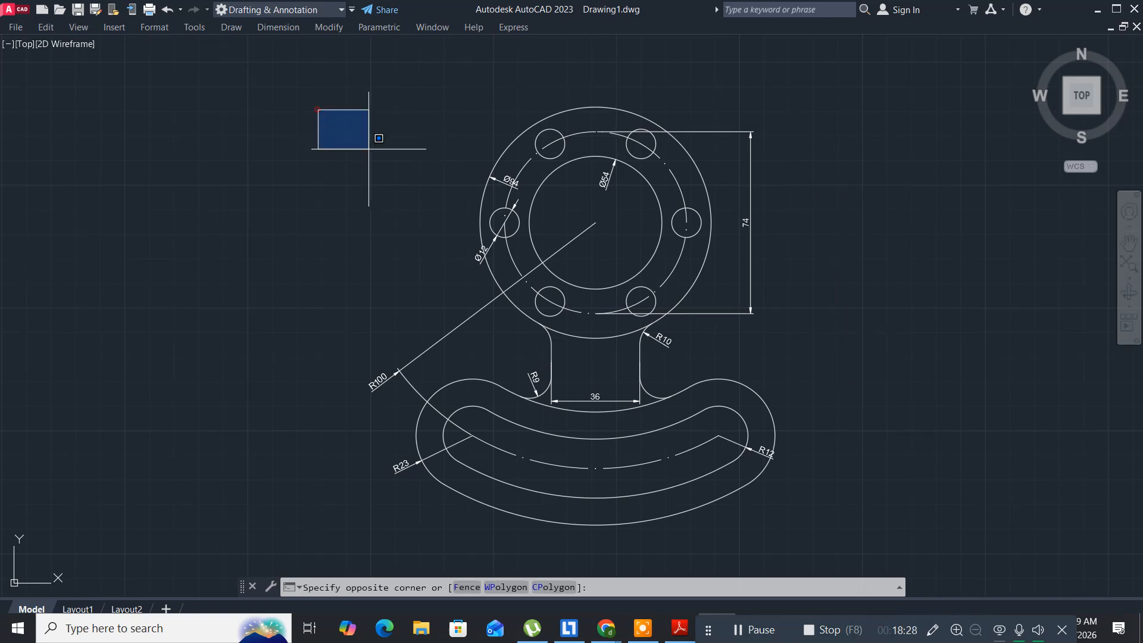
{"action": "left_click", "coordinate": [370, 149]}
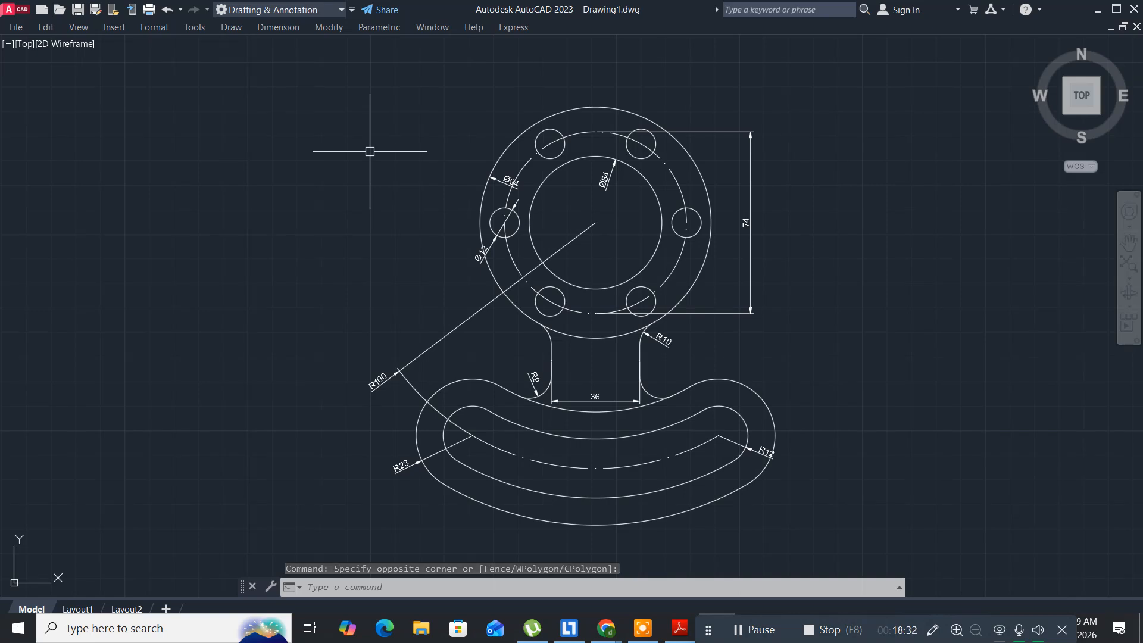
Start a plot with the AutoCAD PDF (High Quality Print).pc3 plotter on ISO full bleed A4 (297.00 x 210.00 MM) paper
{"action": "type", "text": "PLo"}
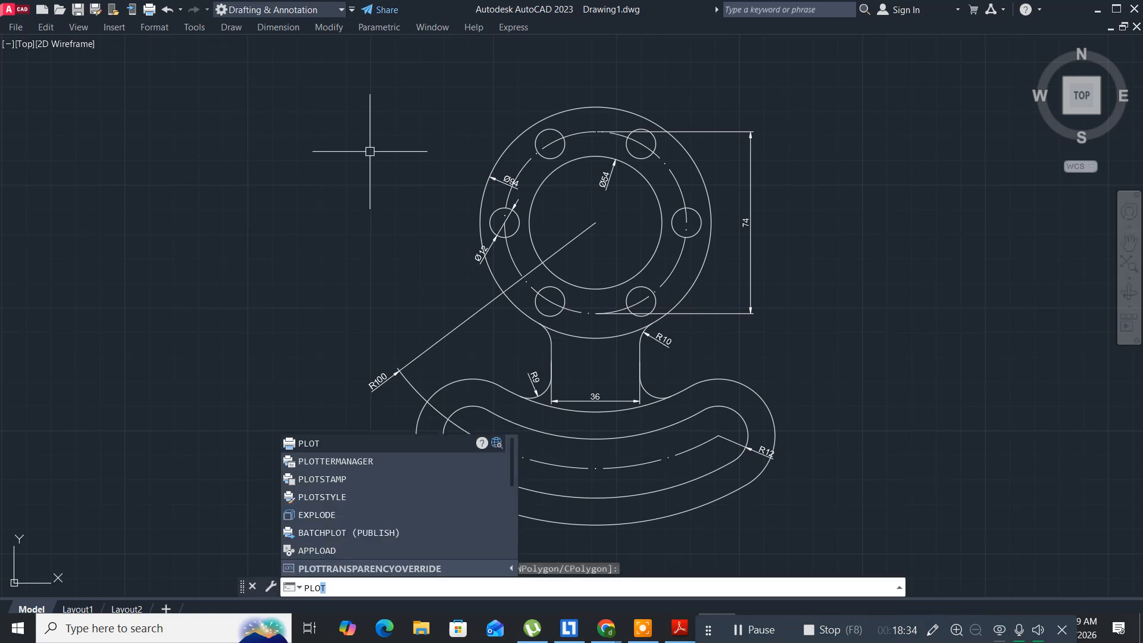
{"action": "type", "text": "t"}
{"action": "key", "text": "Return"}
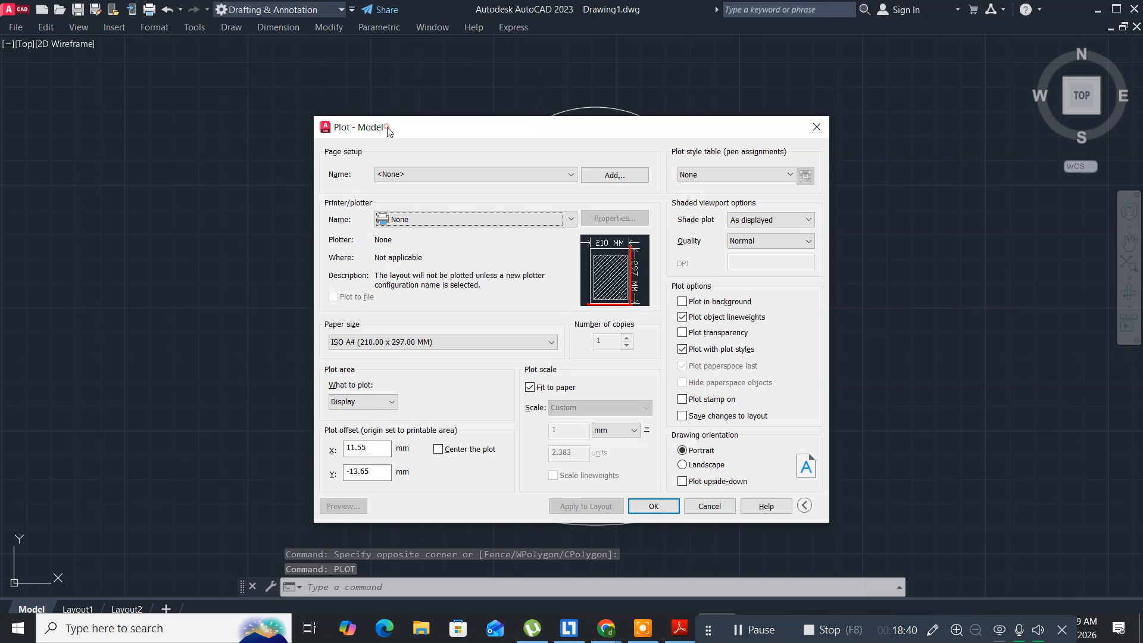
{"action": "left_click_drag", "start_coordinate": [370, 134], "coordinate": [212, 81]}
{"action": "left_click", "coordinate": [291, 162]}
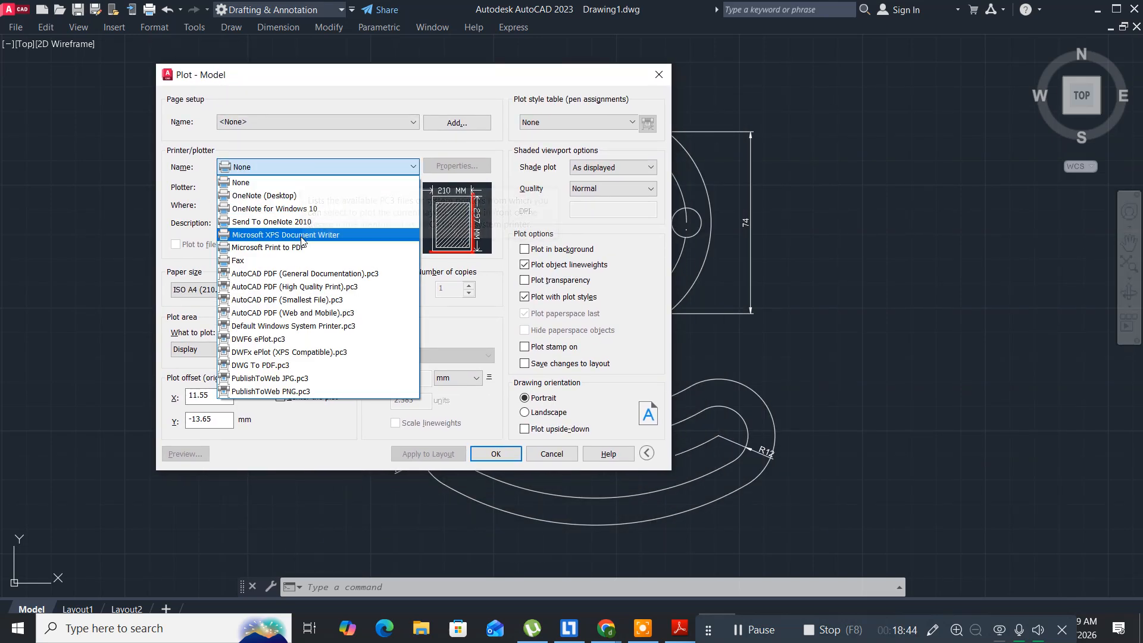
{"action": "left_click", "coordinate": [285, 287]}
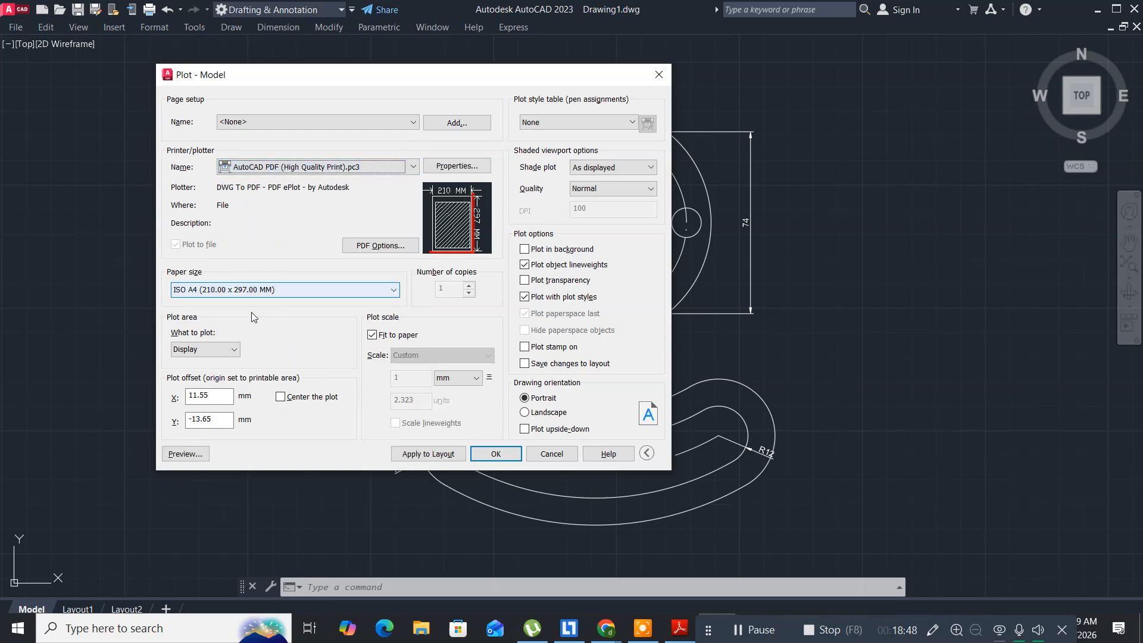
{"action": "left_click", "coordinate": [277, 291]}
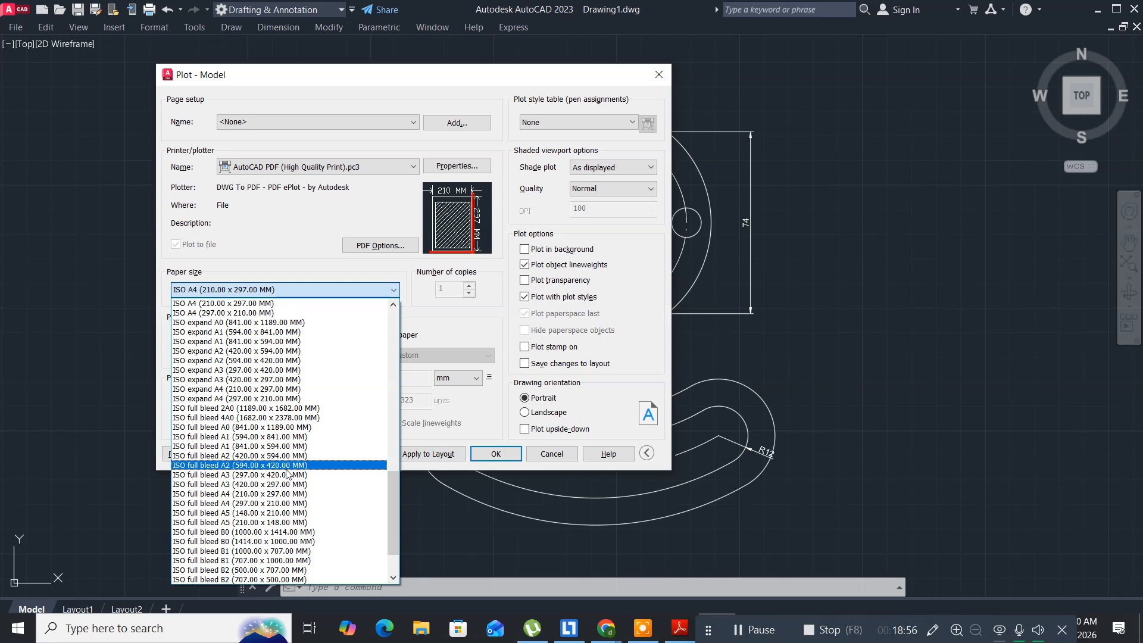
{"action": "left_click", "coordinate": [282, 504]}
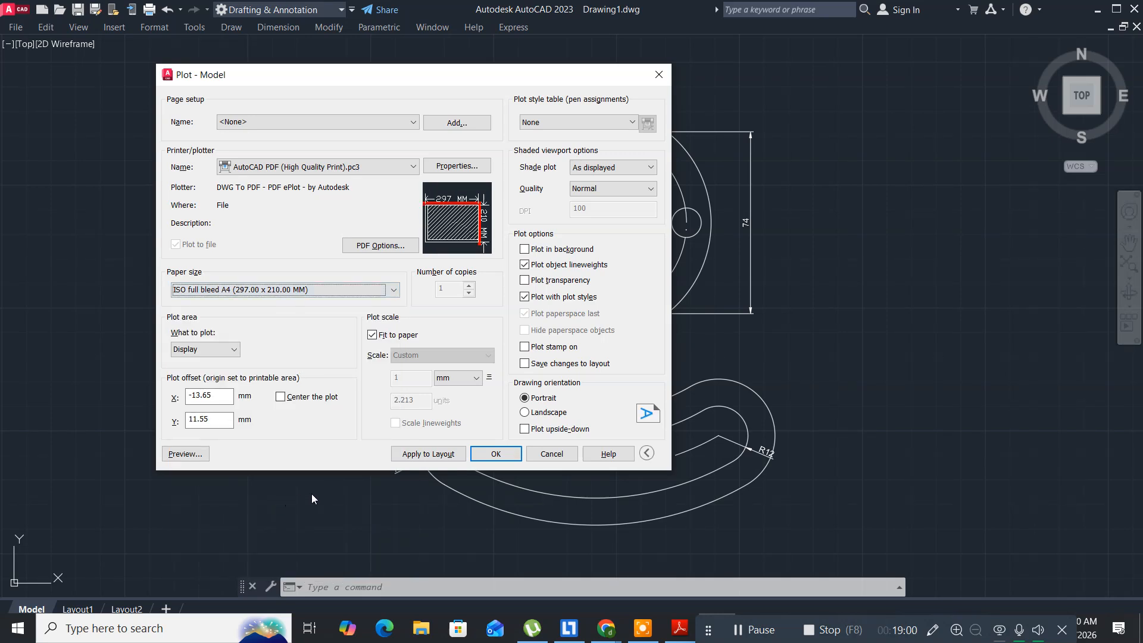
Set the plot area to a window enclosing the whole dimensioned figure, with landscape orientation
{"action": "left_click", "coordinate": [212, 354]}
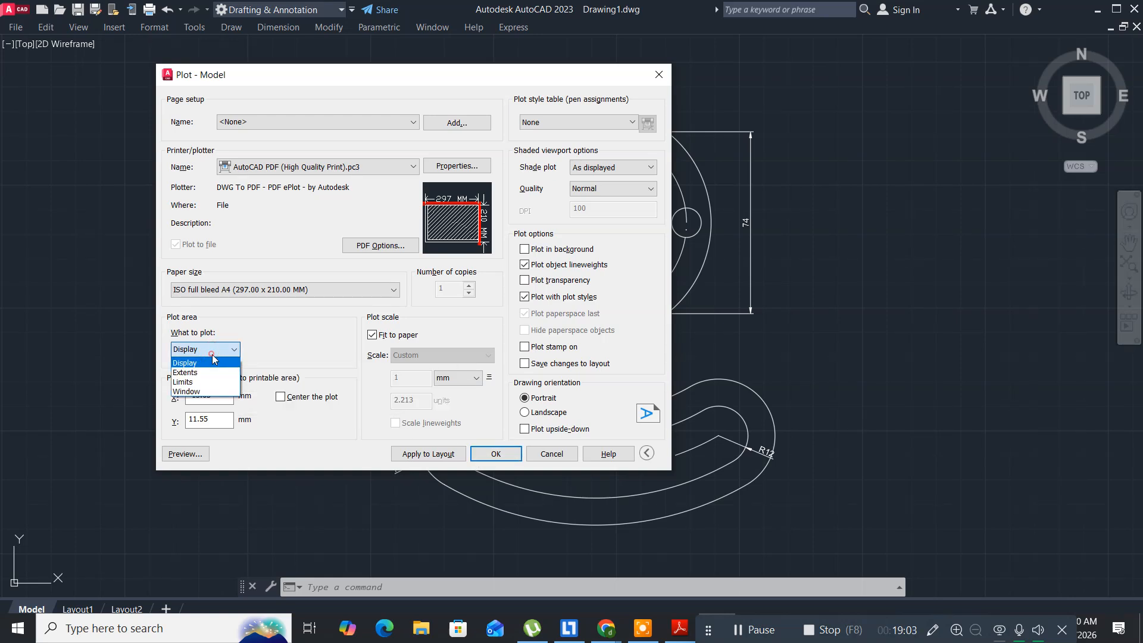
{"action": "left_click", "coordinate": [190, 391]}
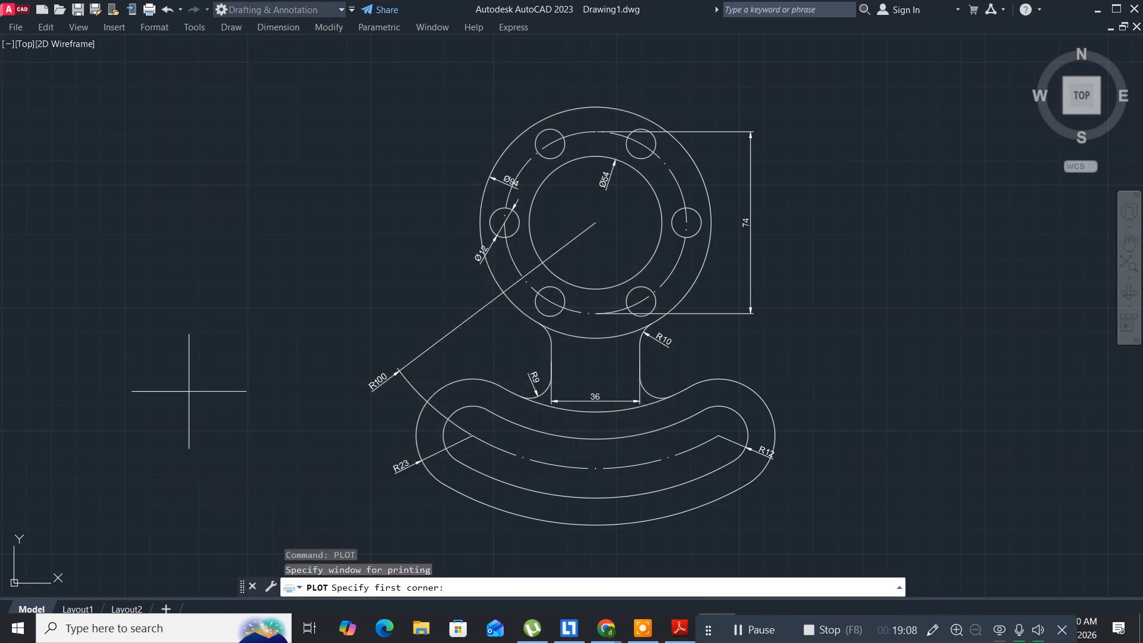
{"action": "left_click", "coordinate": [267, 66]}
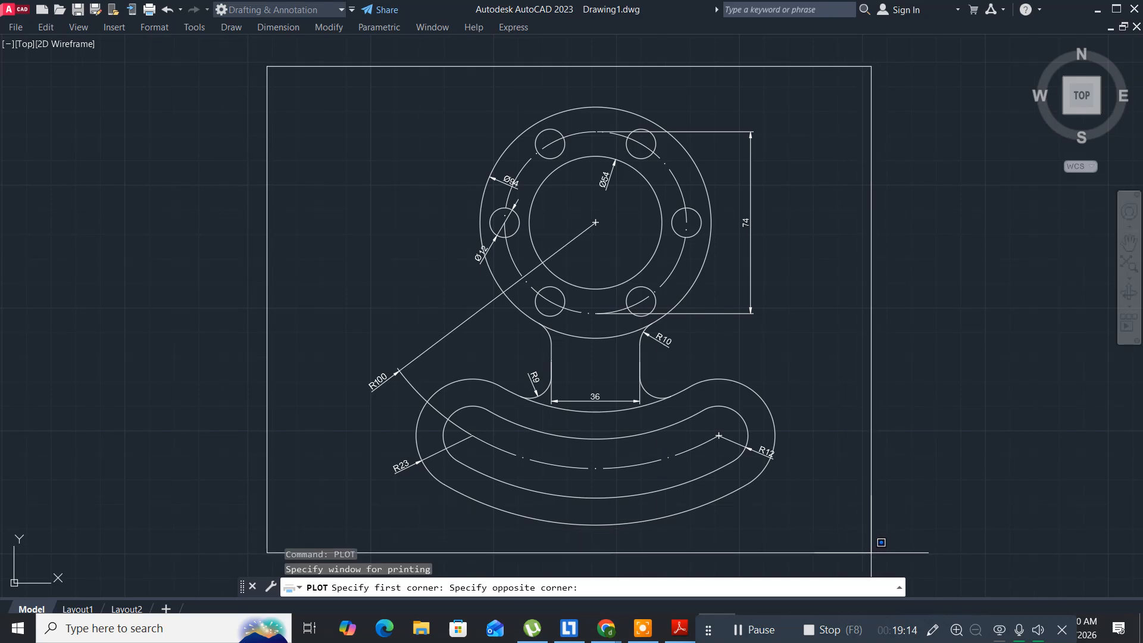
{"action": "left_click", "coordinate": [883, 545]}
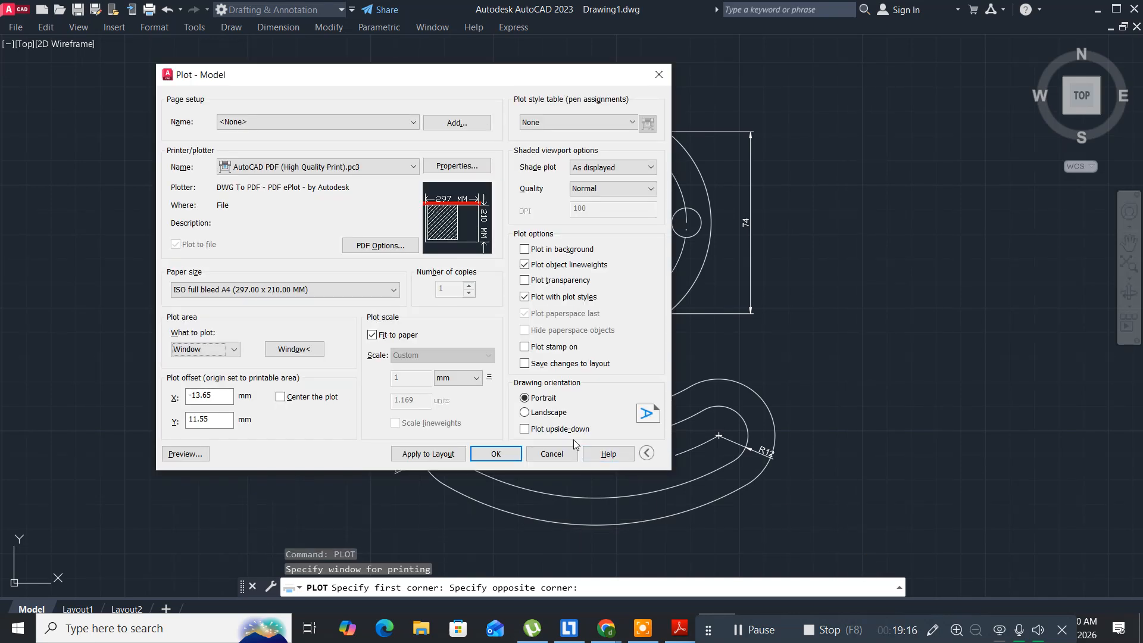
{"action": "left_click", "coordinate": [524, 411]}
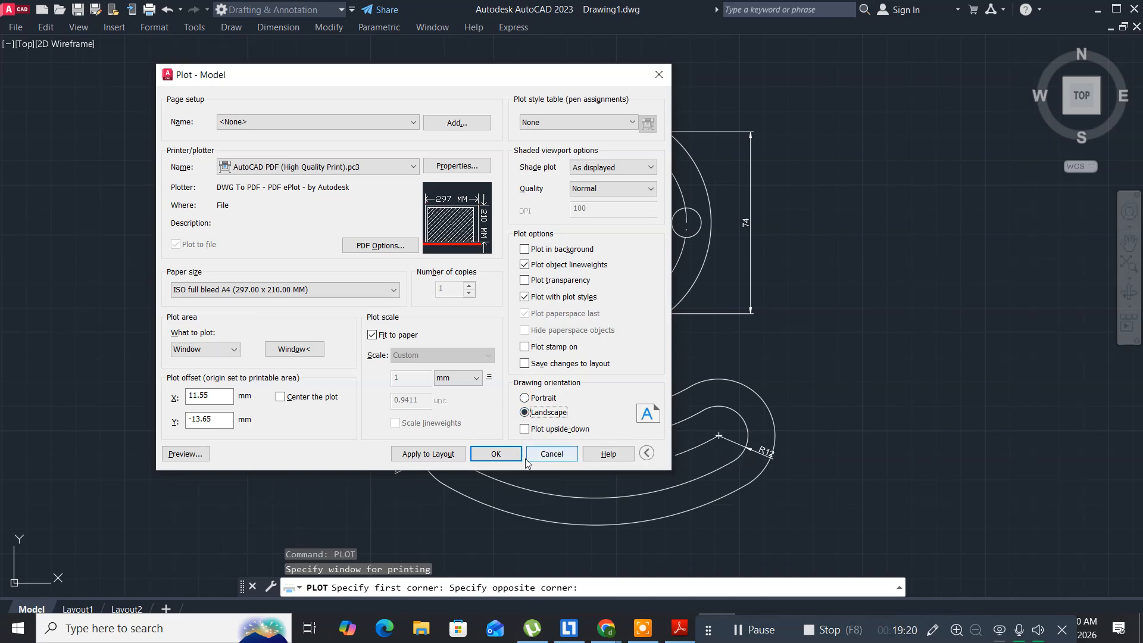
Plot the drawing to a PDF file named quardent on the Desktop, and close the plotted PDF
{"action": "left_click", "coordinate": [495, 454]}
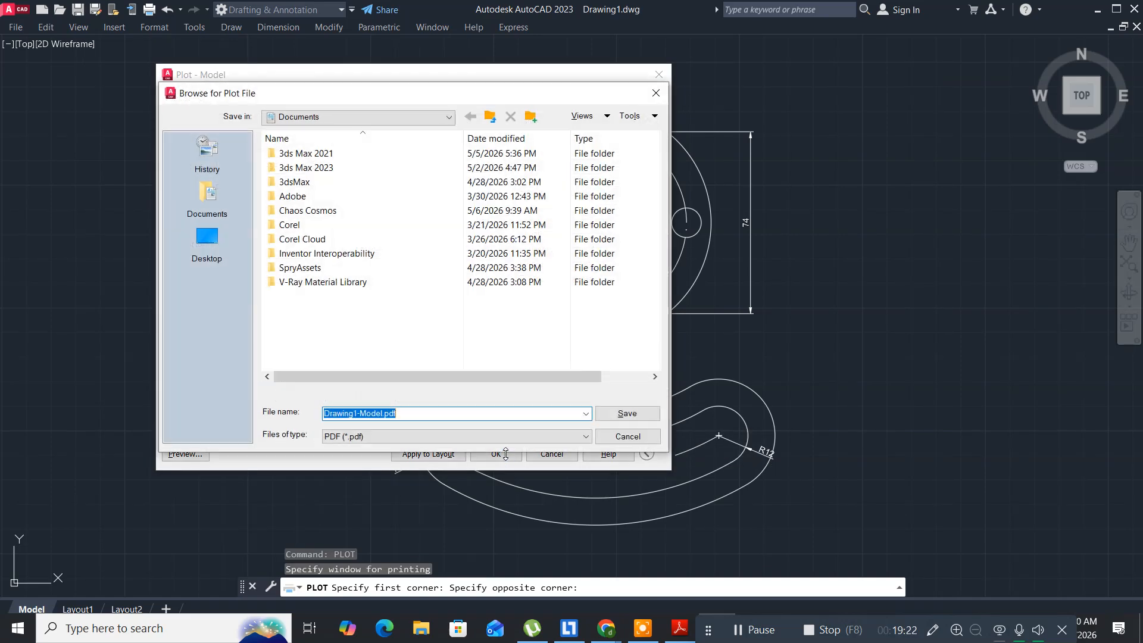
{"action": "left_click", "coordinate": [207, 253]}
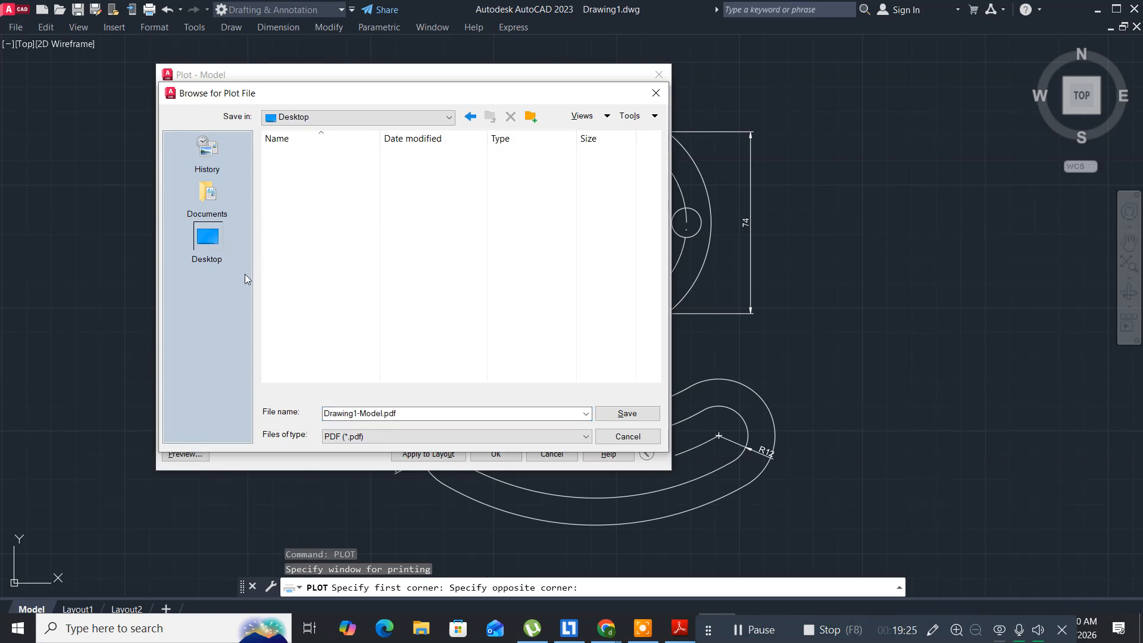
{"action": "double_click", "coordinate": [410, 412]}
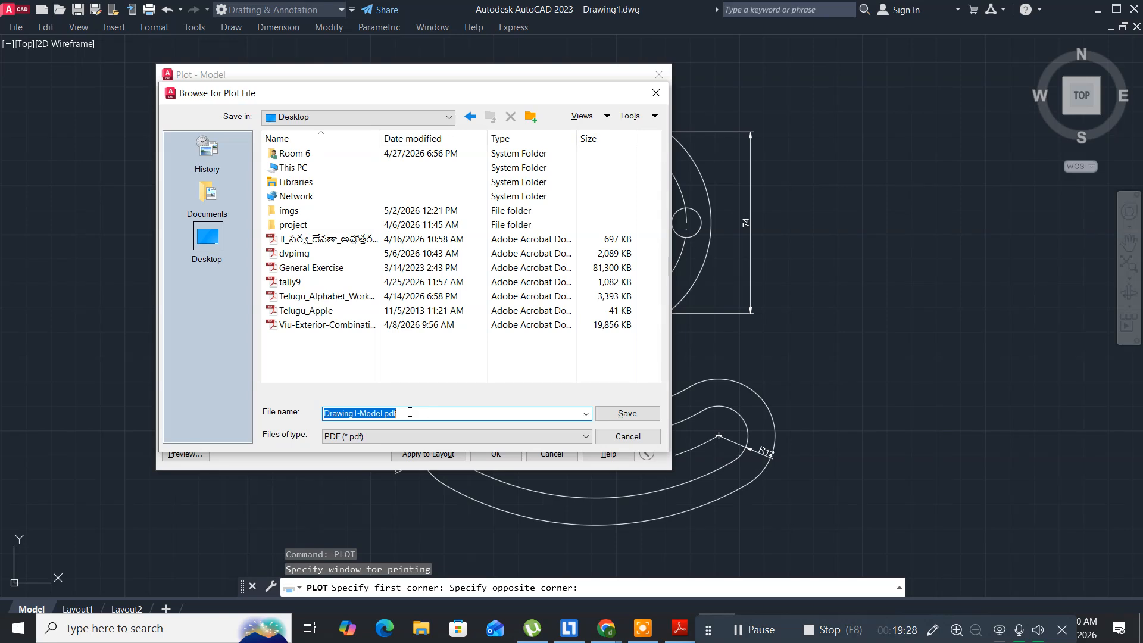
{"action": "type", "text": "qu"}
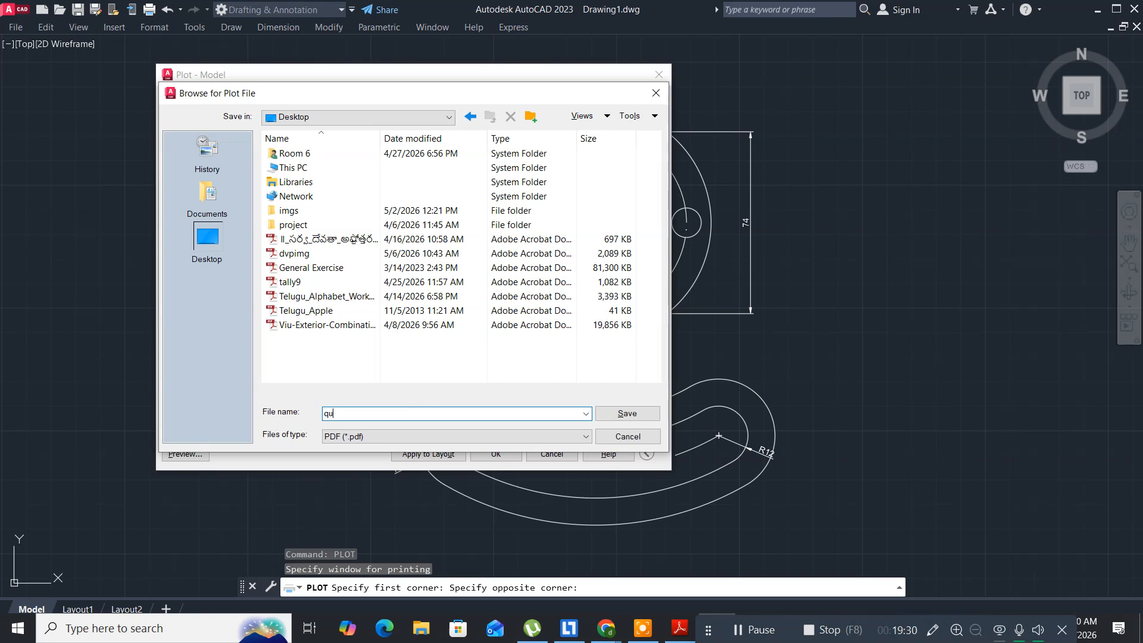
{"action": "type", "text": "ardent"}
{"action": "left_click", "coordinate": [619, 415]}
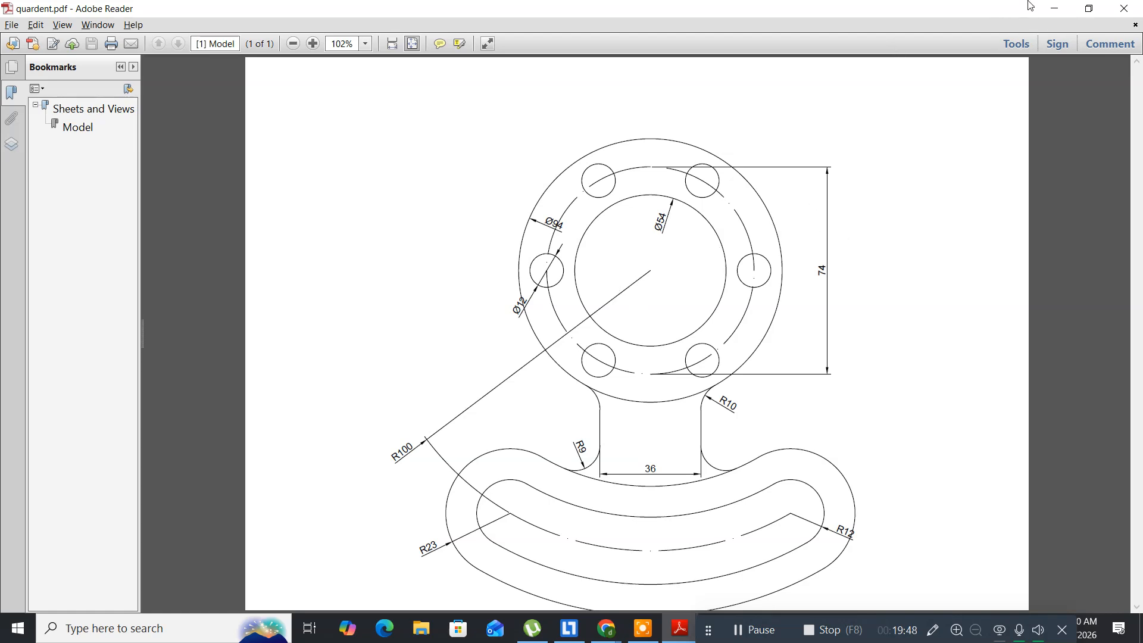
{"action": "left_click", "coordinate": [1119, 3]}
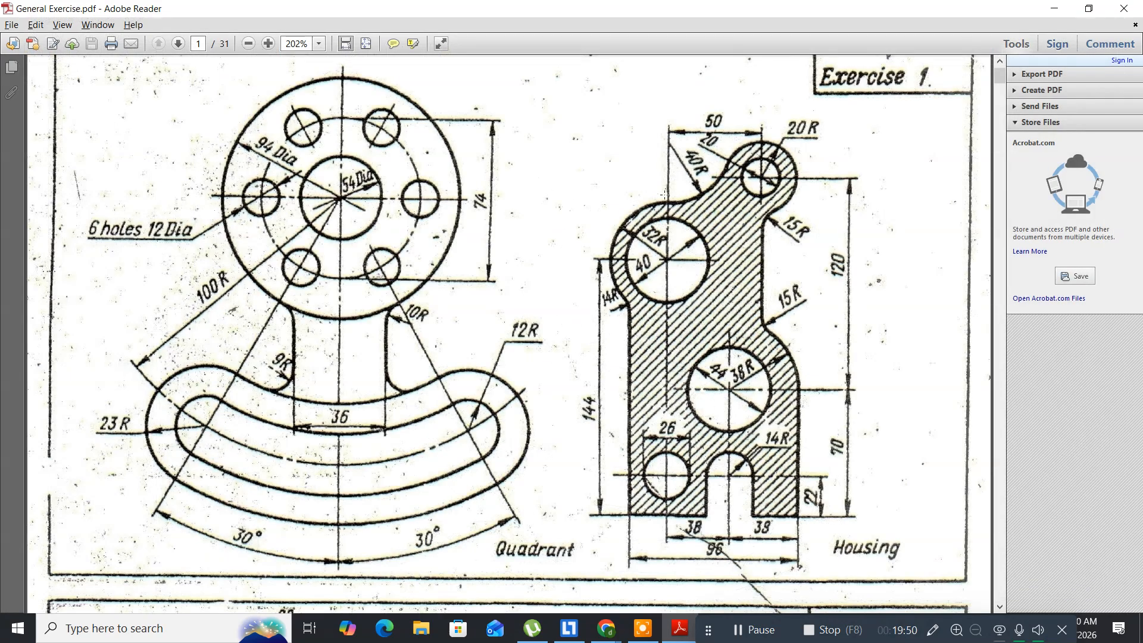